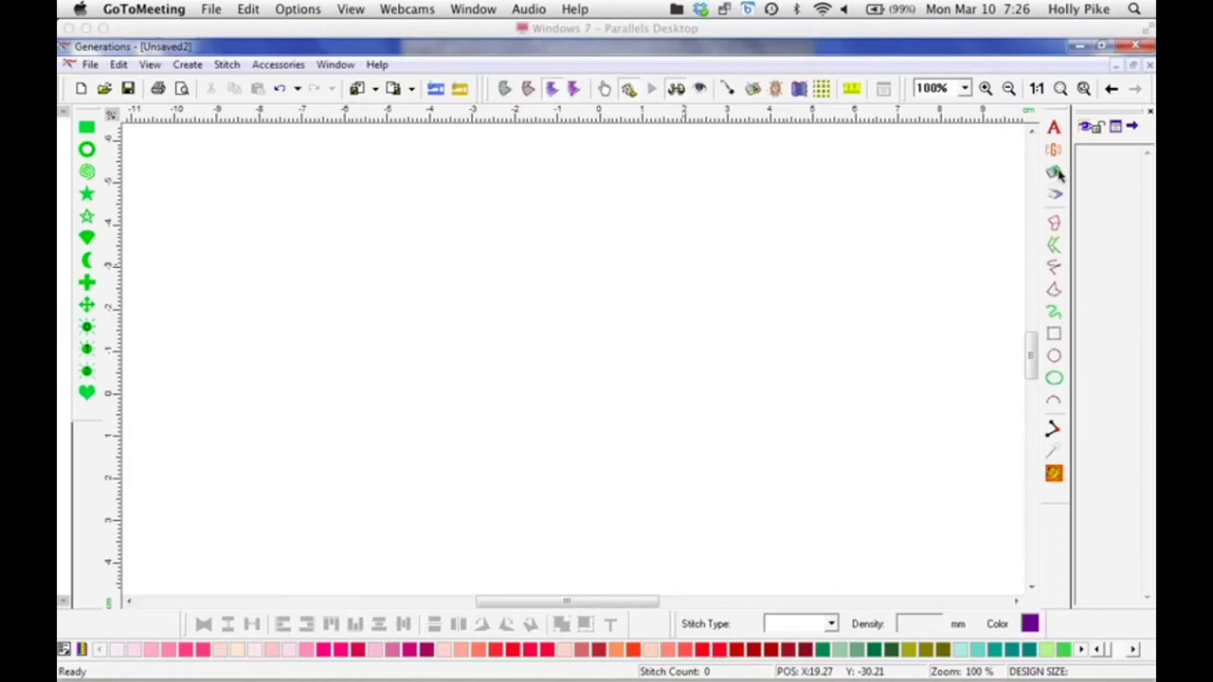
Step: Insert Happy-Dolphin-7-DesignStitch-3-10-13.jpg as an Image As Template graphic with Resize After Inserting enabled
left_click(1055, 173)
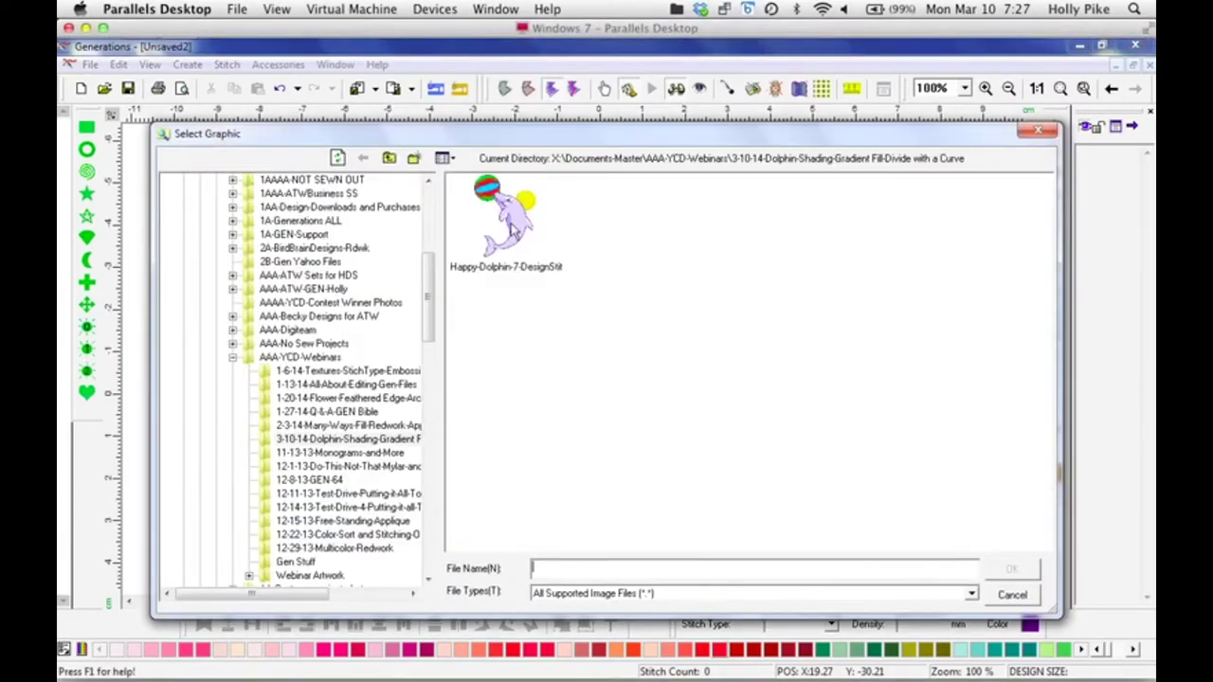
left_click(514, 226)
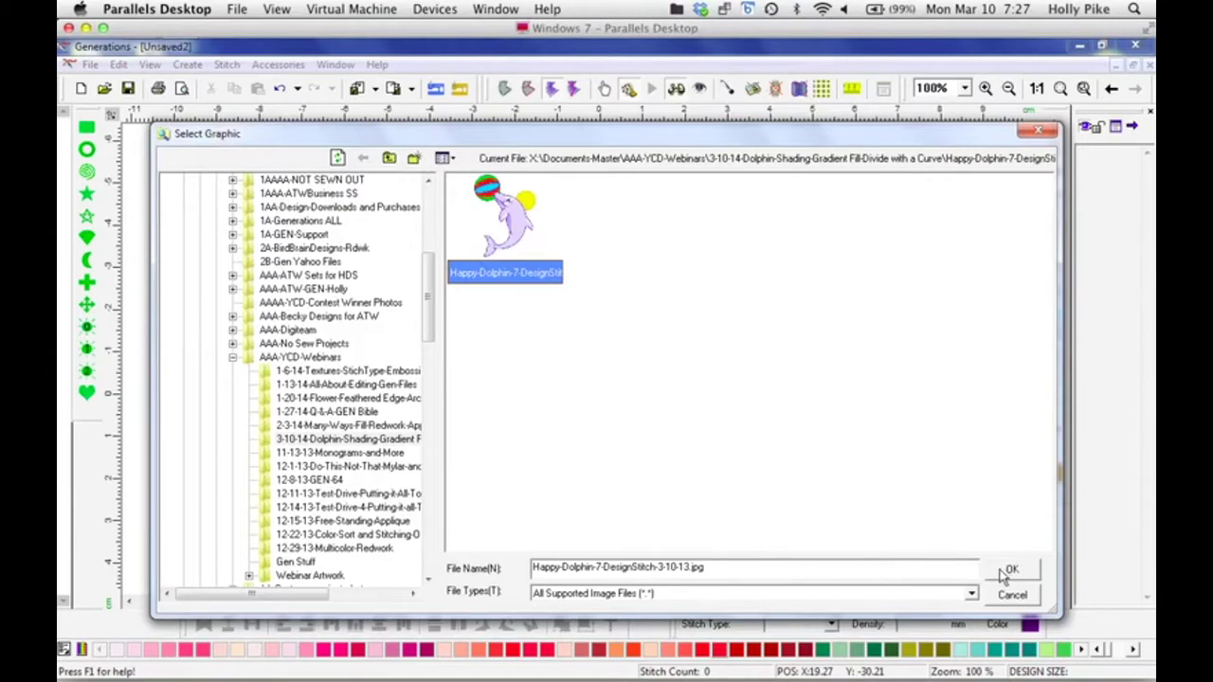
left_click(1010, 569)
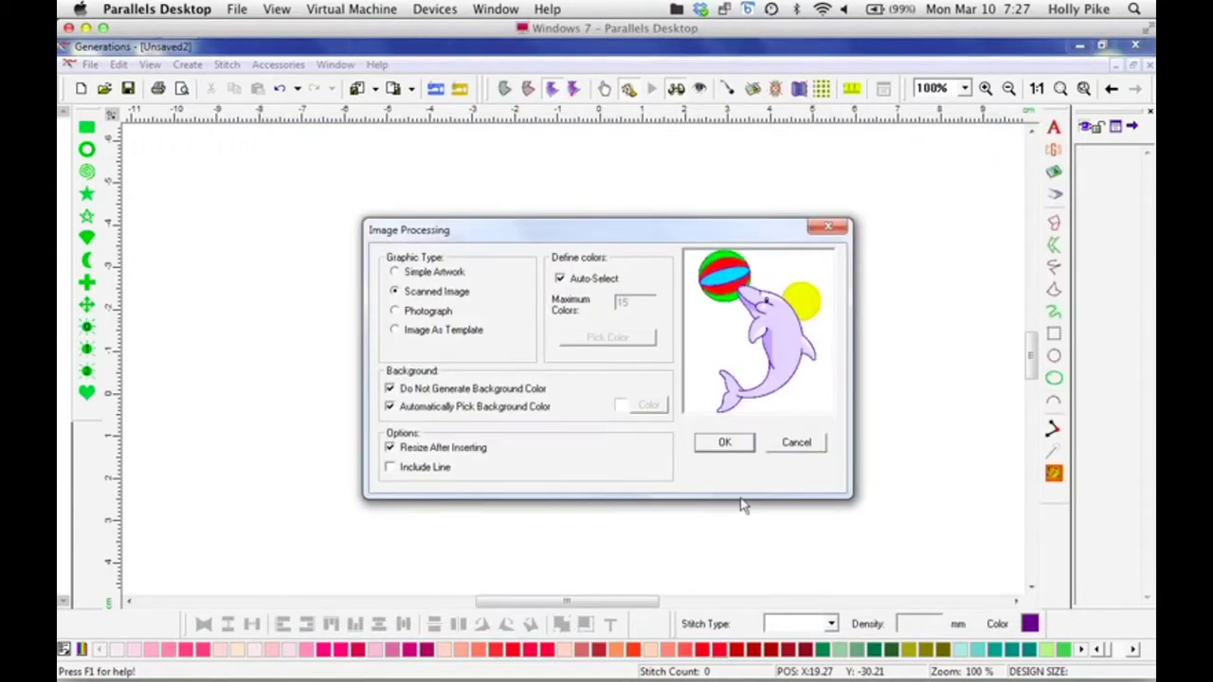
left_click(418, 333)
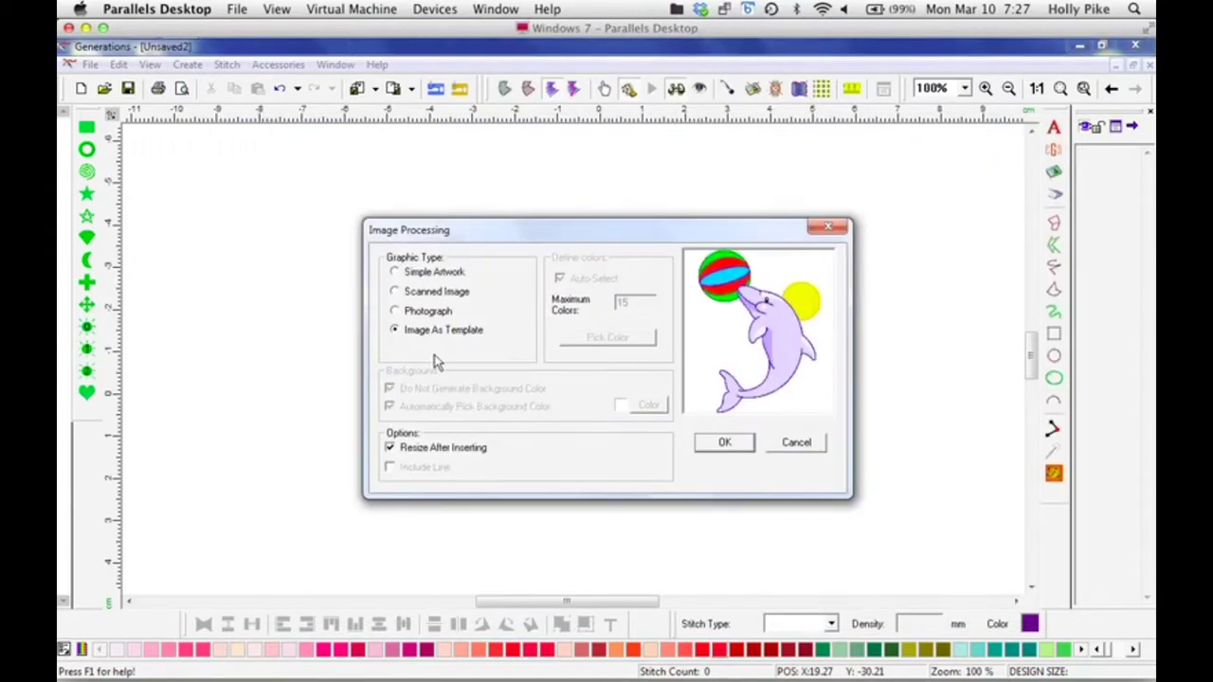
left_click(727, 445)
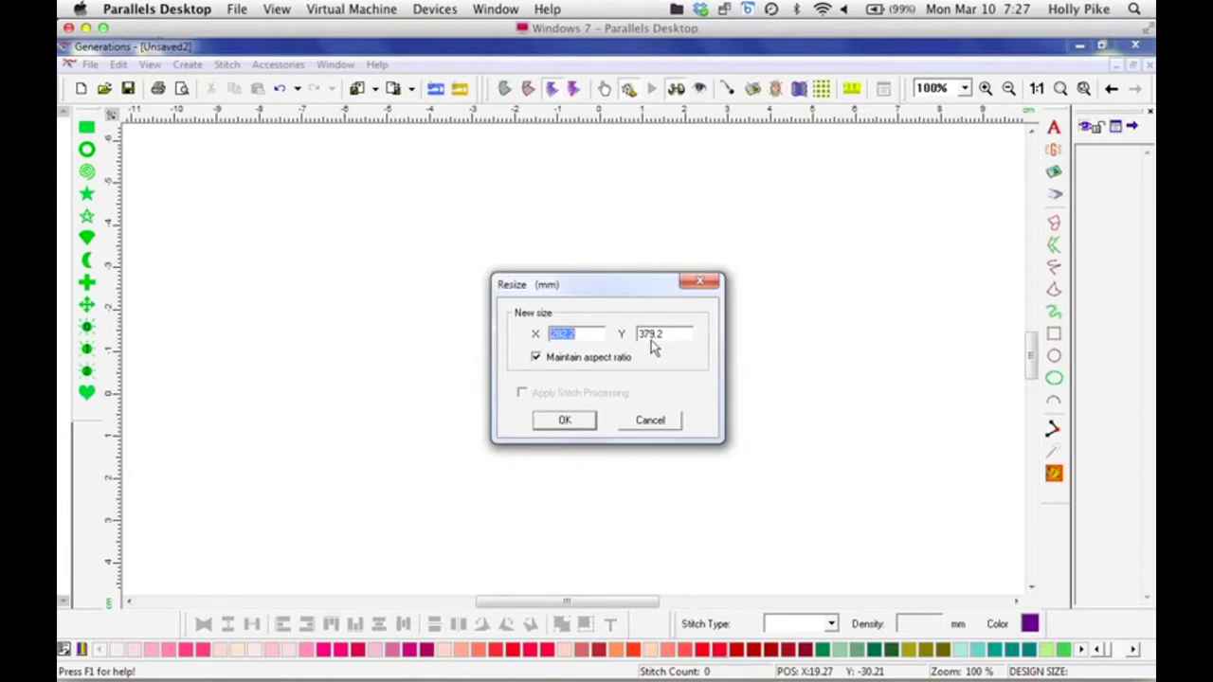
Step: Resize the inserted dolphin template to a height of 110 mm while maintaining its aspect ratio
left_click_drag(666, 334, 618, 350)
type("110")
key("Tab")
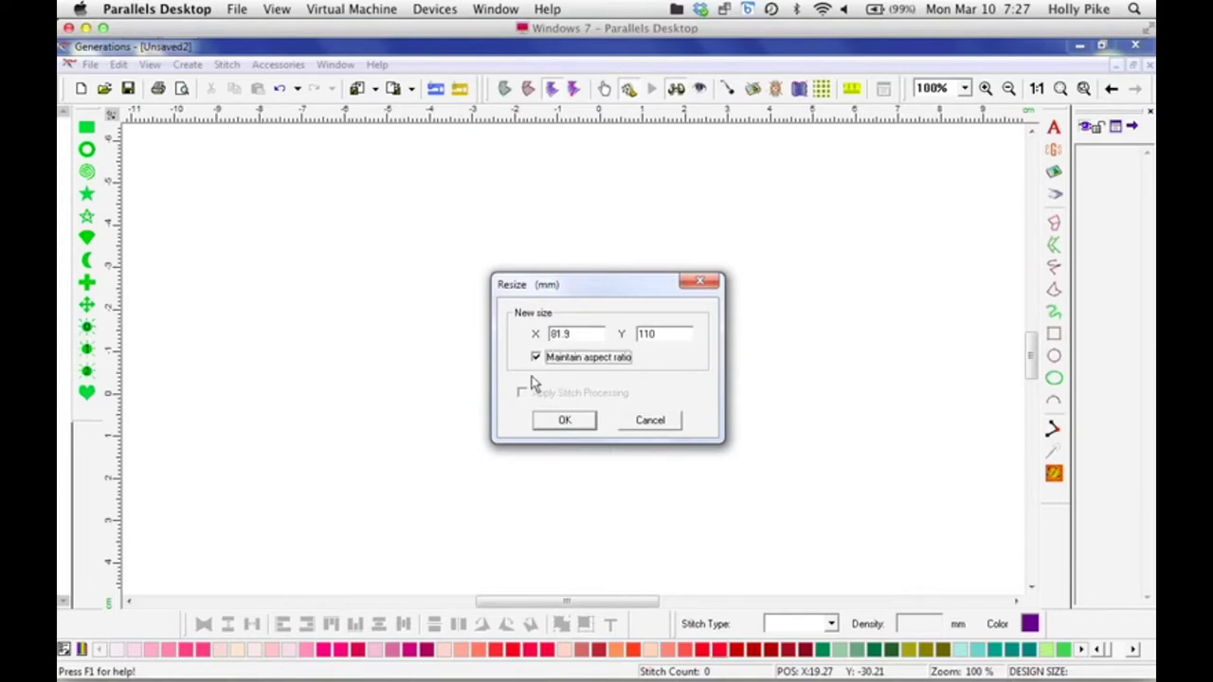
left_click(564, 420)
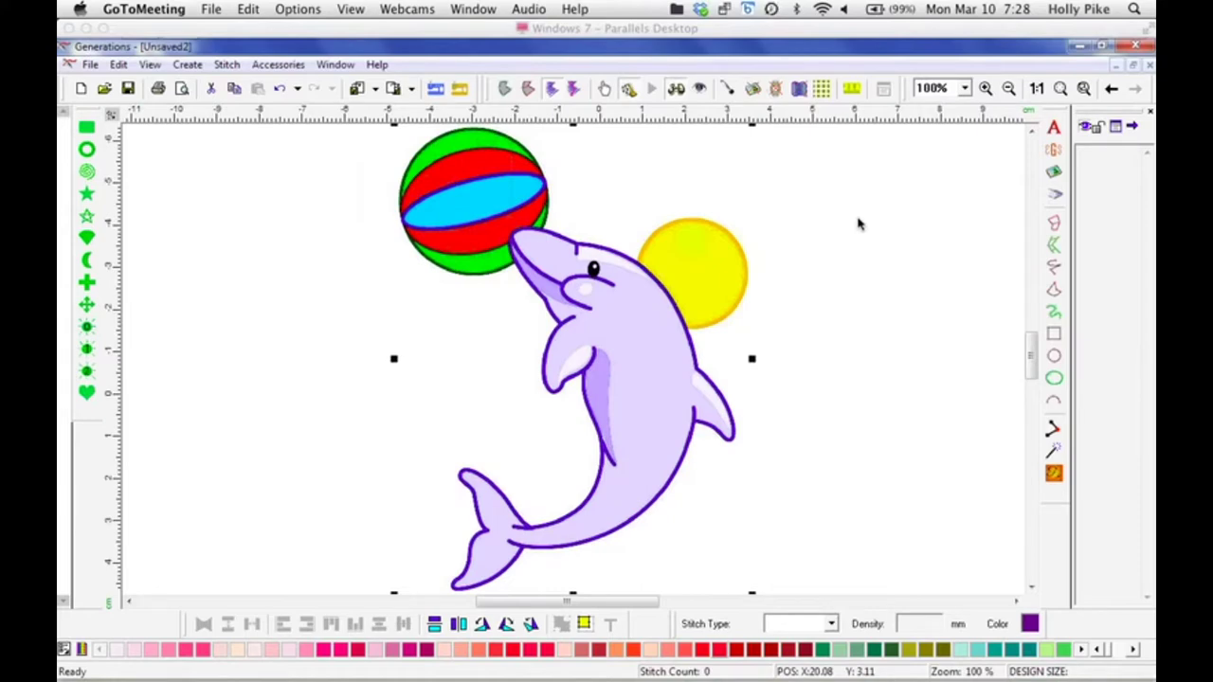
Step: Using Ultimate Pen, mark the sun as 1 and the beach ball as 2, and erase all the markings
key("ctrl+shift+u")
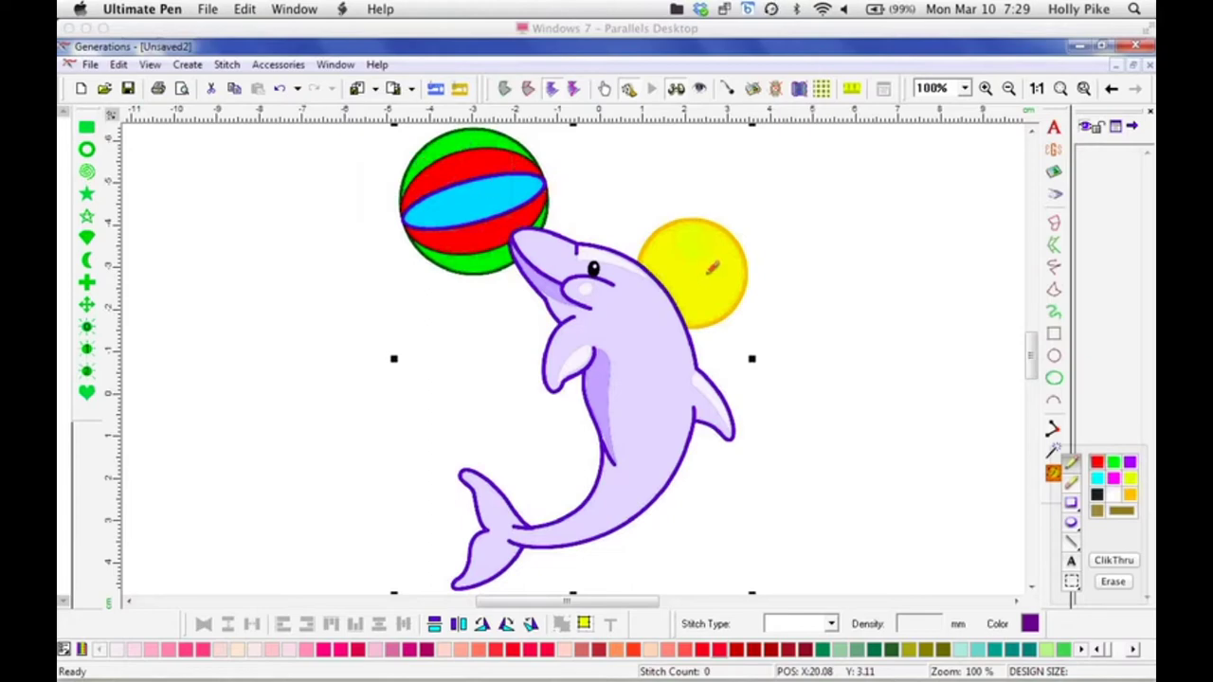
mouse_move(644, 253)
left_mouse_down()
mouse_move(707, 219)
mouse_move(699, 315)
left_mouse_up()
mouse_move(703, 241)
left_mouse_down()
mouse_move(702, 271)
mouse_move(700, 243)
left_mouse_up()
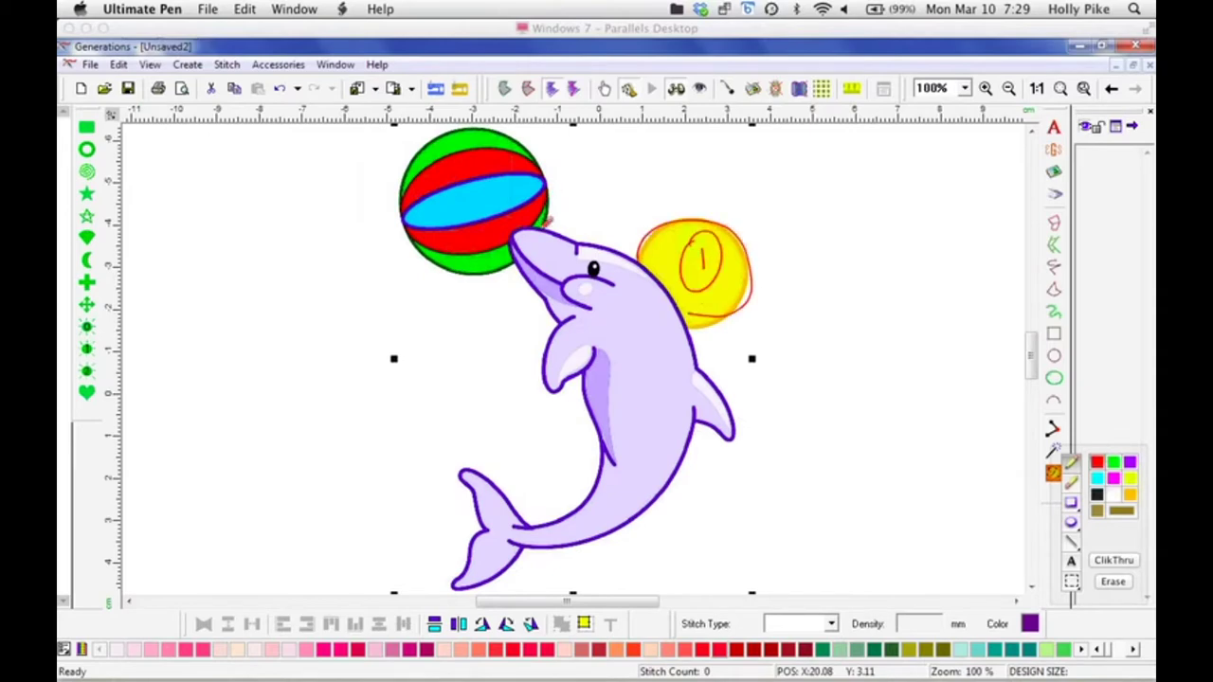
left_click_drag(534, 140, 436, 282)
mouse_move(476, 186)
left_mouse_down()
mouse_move(493, 201)
mouse_move(518, 182)
left_mouse_up()
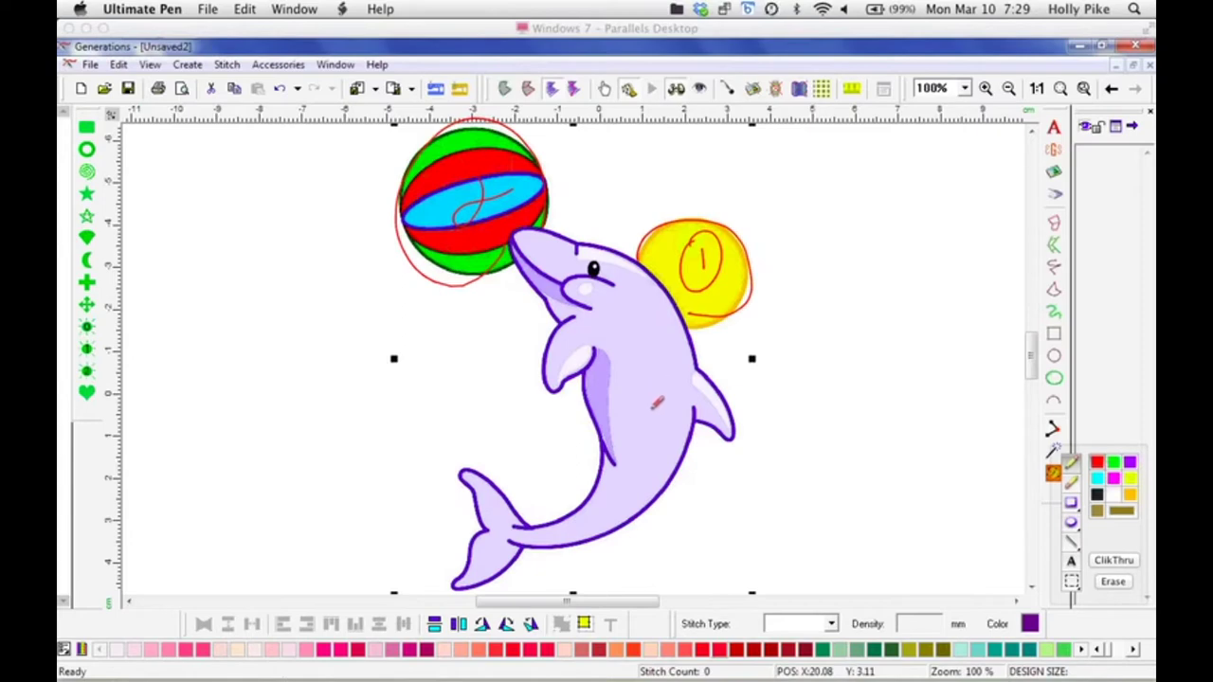
left_click(1108, 581)
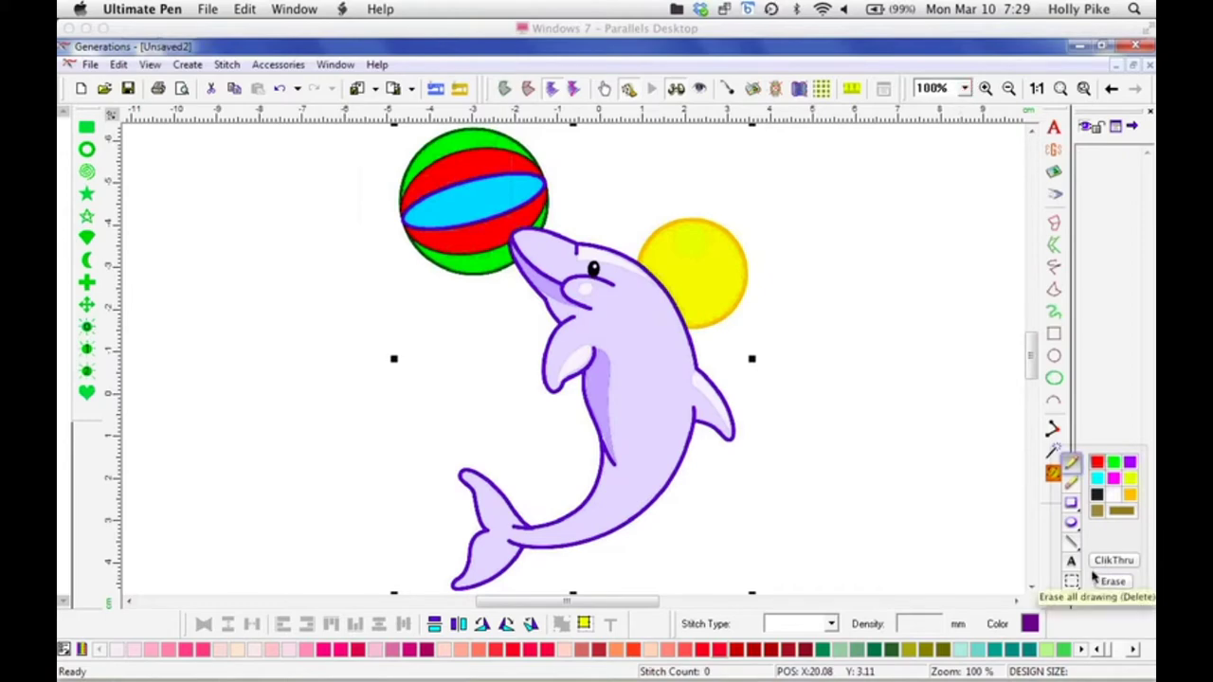
left_click(1094, 581)
Step: Choose light yellow from the thread palette as the active color for digitizing the sun
left_click(965, 88)
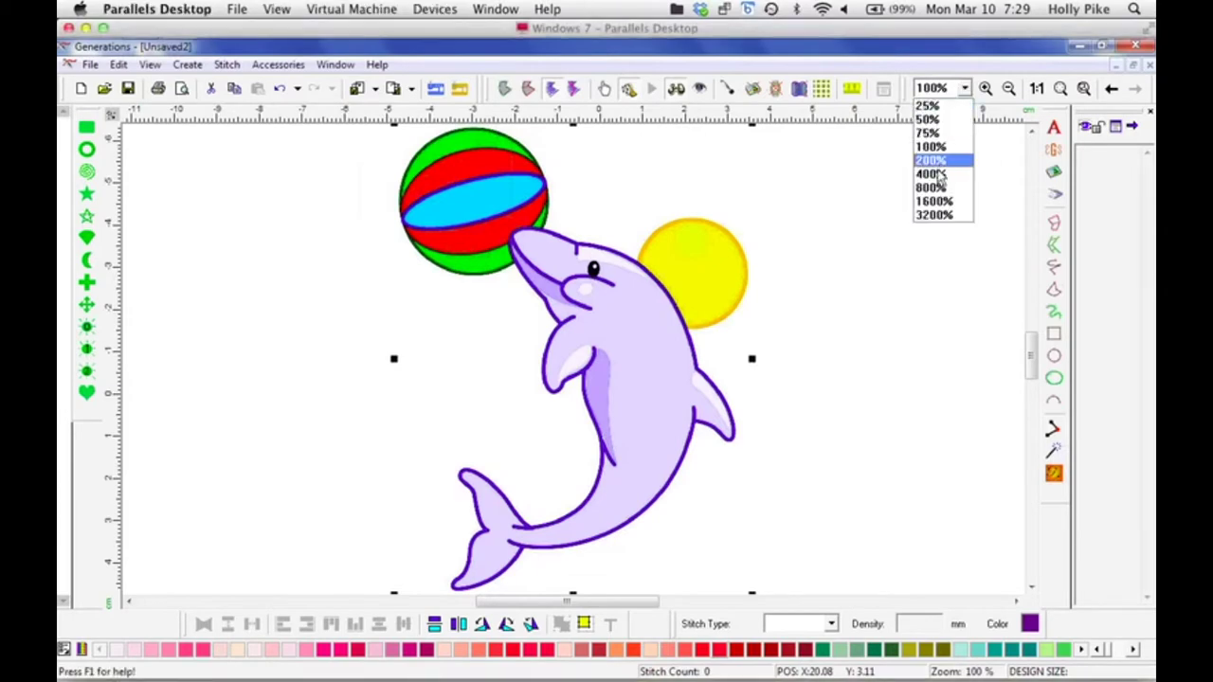
left_click(936, 171)
scroll(580, 602, "up", 3)
scroll(580, 602, "right", 5)
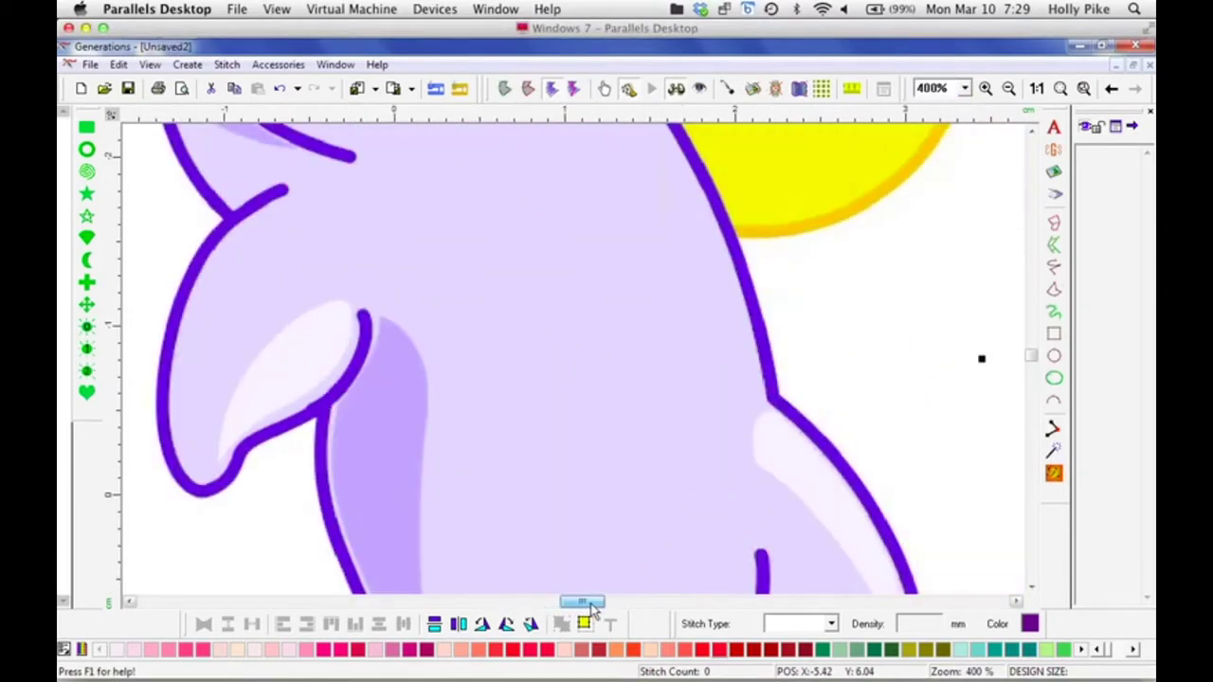
scroll(1033, 353, "up", 5)
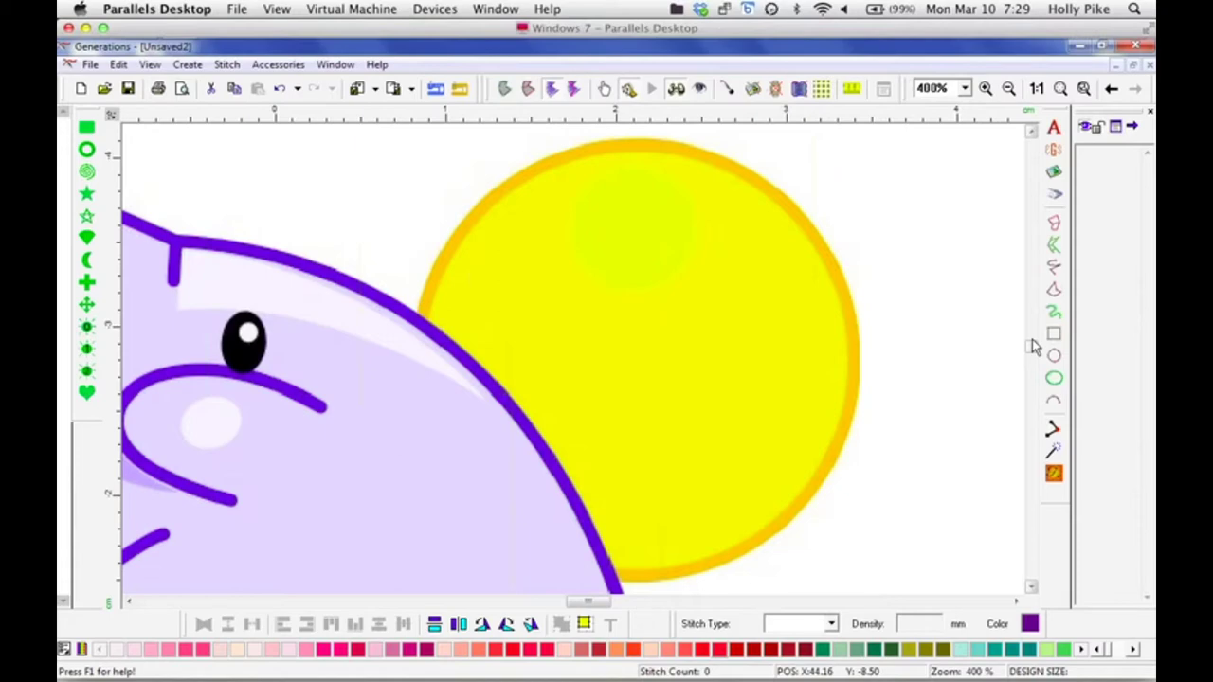
left_click(1132, 650)
left_click(1132, 651)
left_click(1132, 650)
left_click(1132, 651)
left_click(1132, 650)
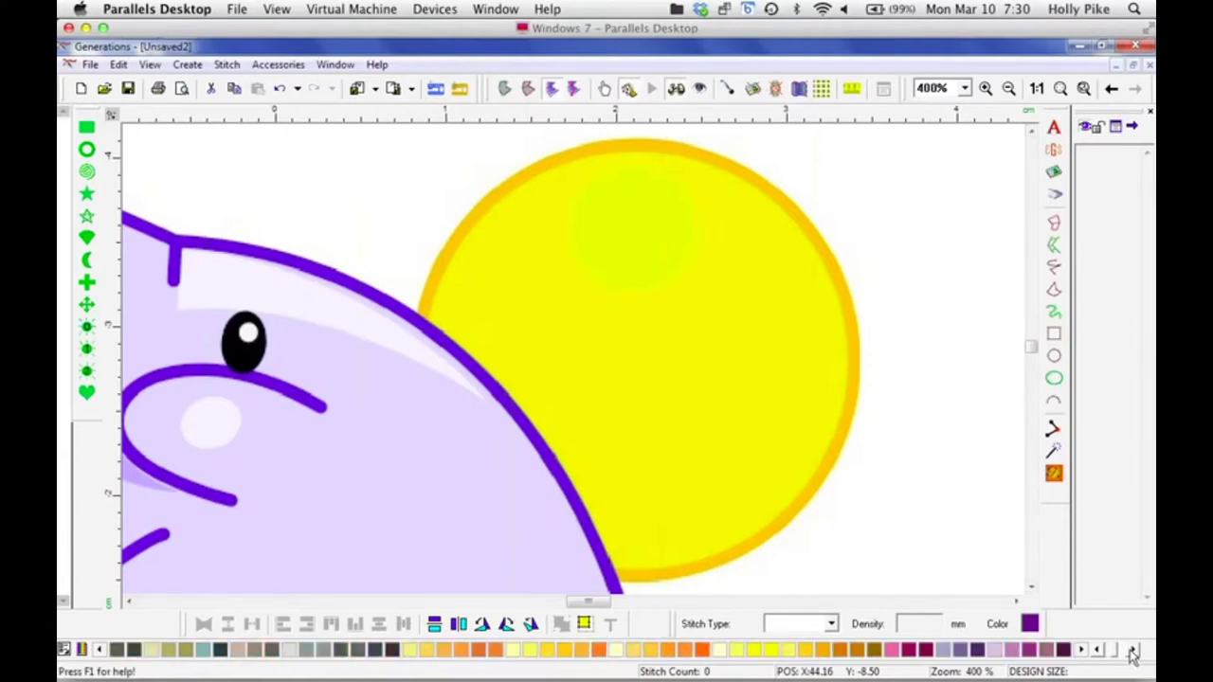
left_click(1132, 651)
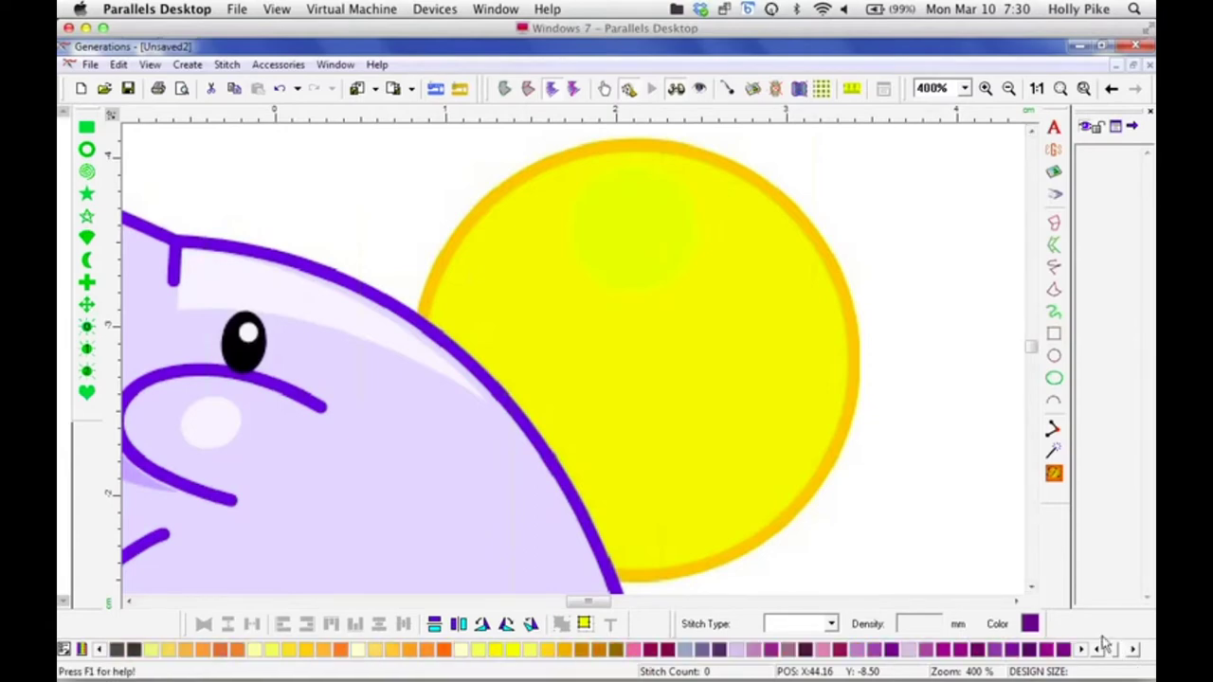
left_click(484, 648)
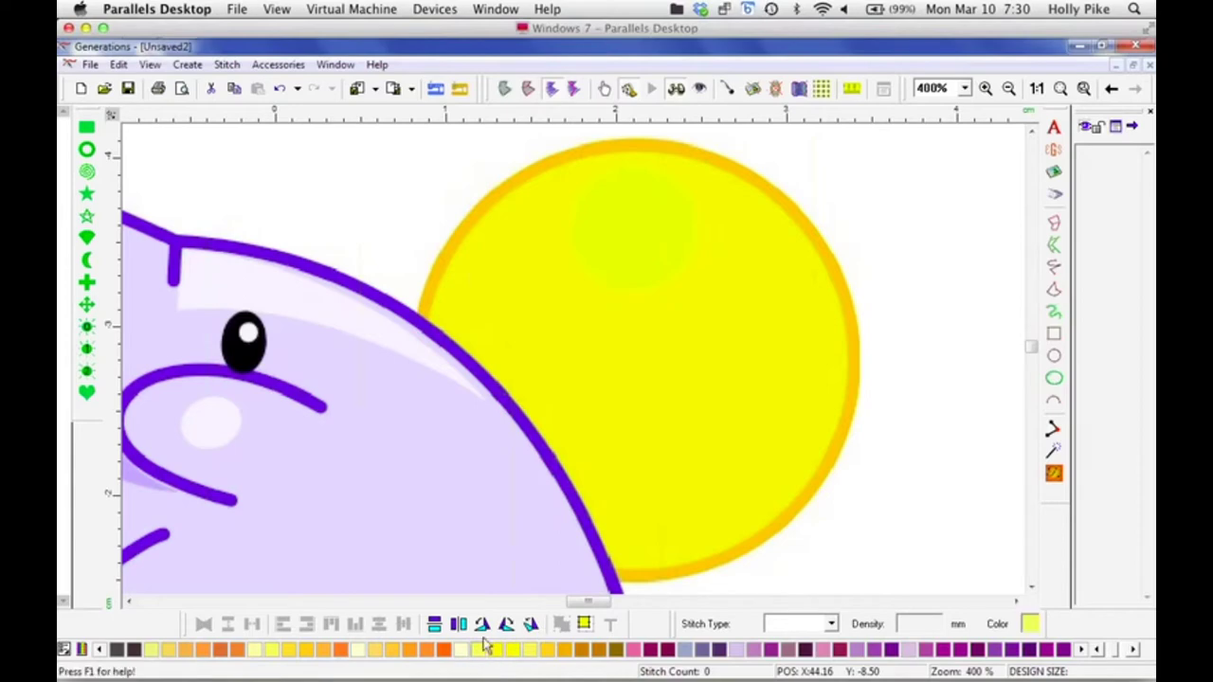
Step: Trace the visible sun, including its edge along the dolphin's back, as a Complex Fill free hand area about 27 by 27 mm
left_click(1055, 296)
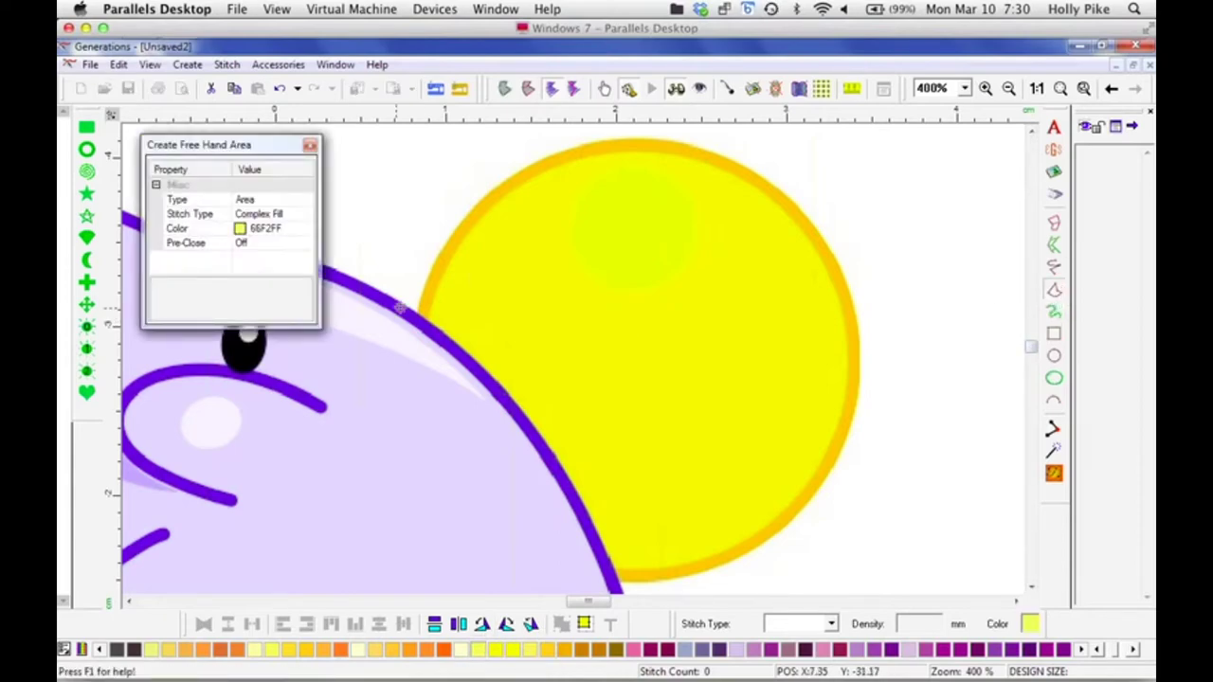
left_click(415, 315)
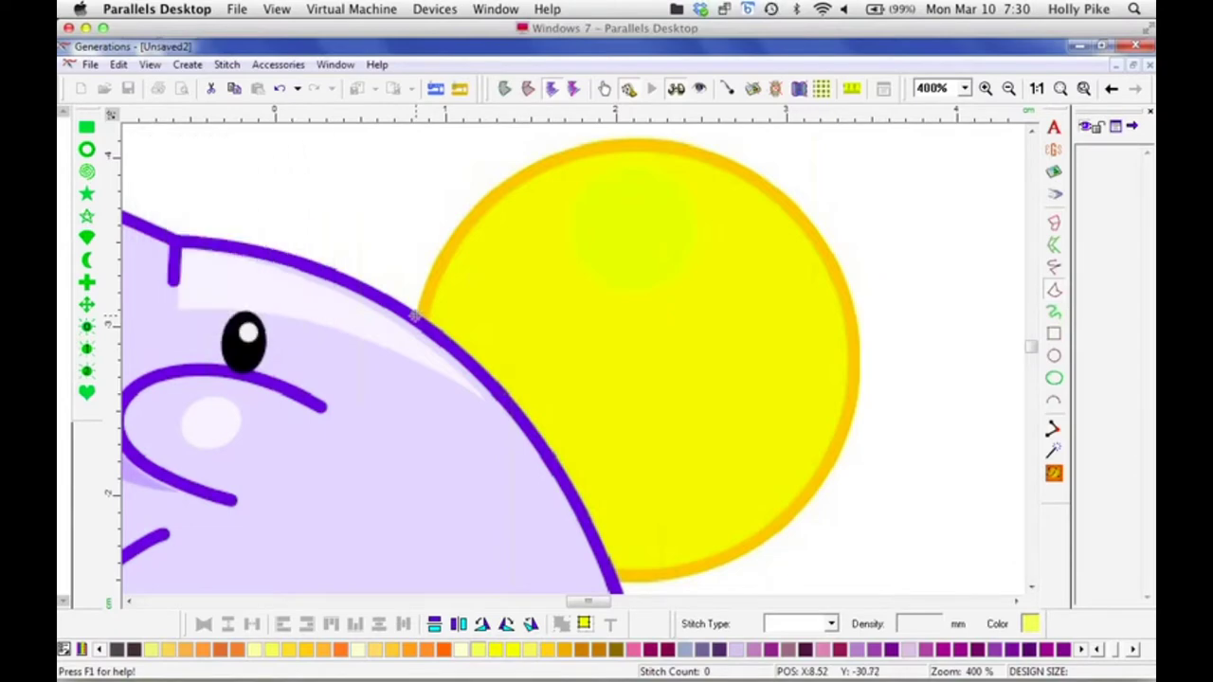
mouse_move(468, 349)
left_mouse_down()
mouse_move(429, 257)
mouse_move(494, 189)
mouse_move(555, 153)
mouse_move(661, 137)
mouse_move(744, 157)
mouse_move(822, 242)
mouse_move(862, 319)
mouse_move(854, 429)
mouse_move(831, 481)
mouse_move(693, 576)
mouse_move(613, 582)
mouse_move(567, 482)
left_mouse_up()
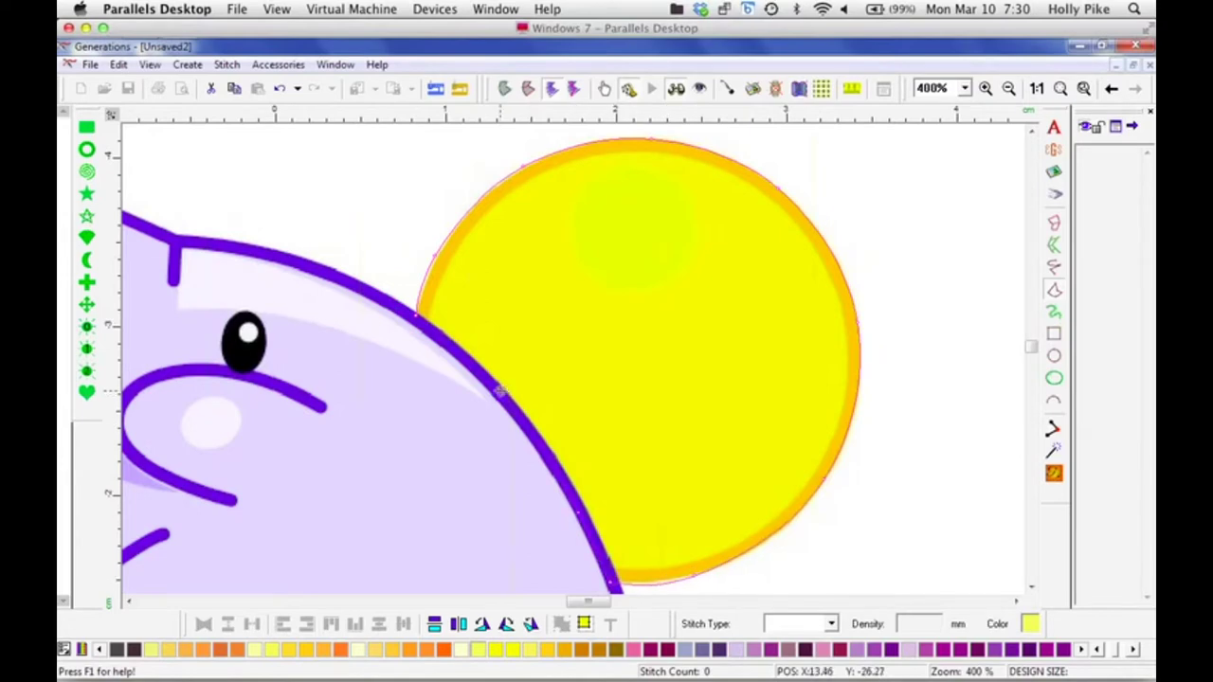
left_click_drag(497, 391, 418, 311)
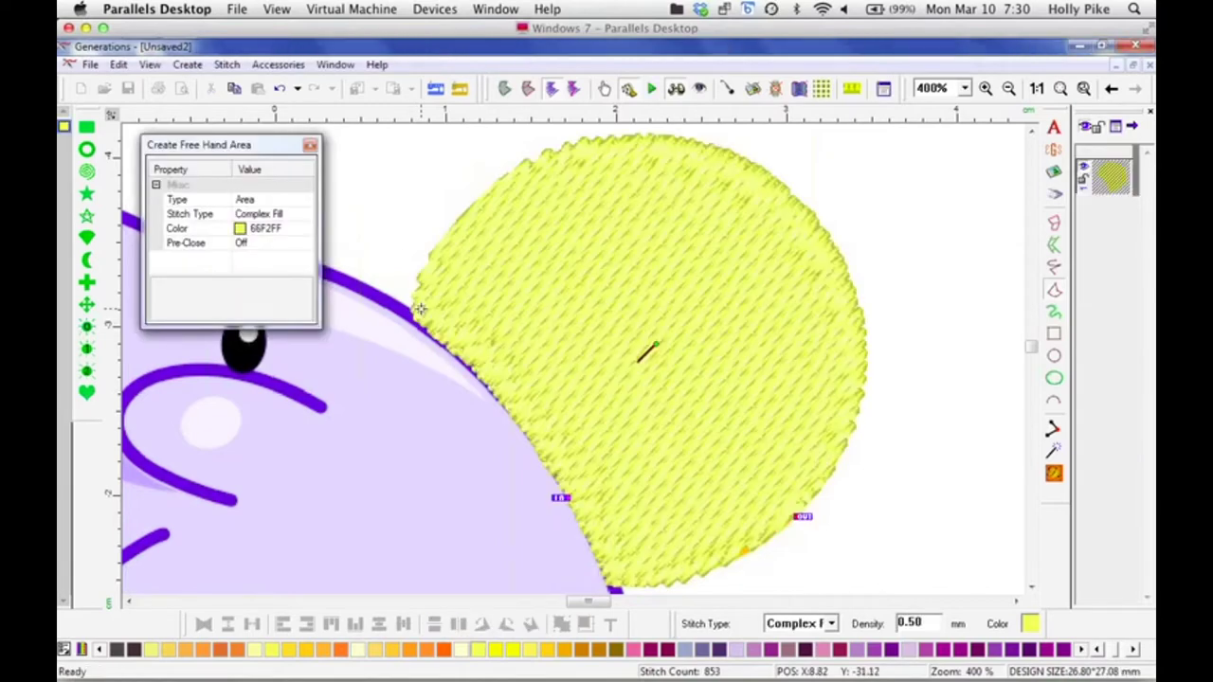
left_click(1054, 474)
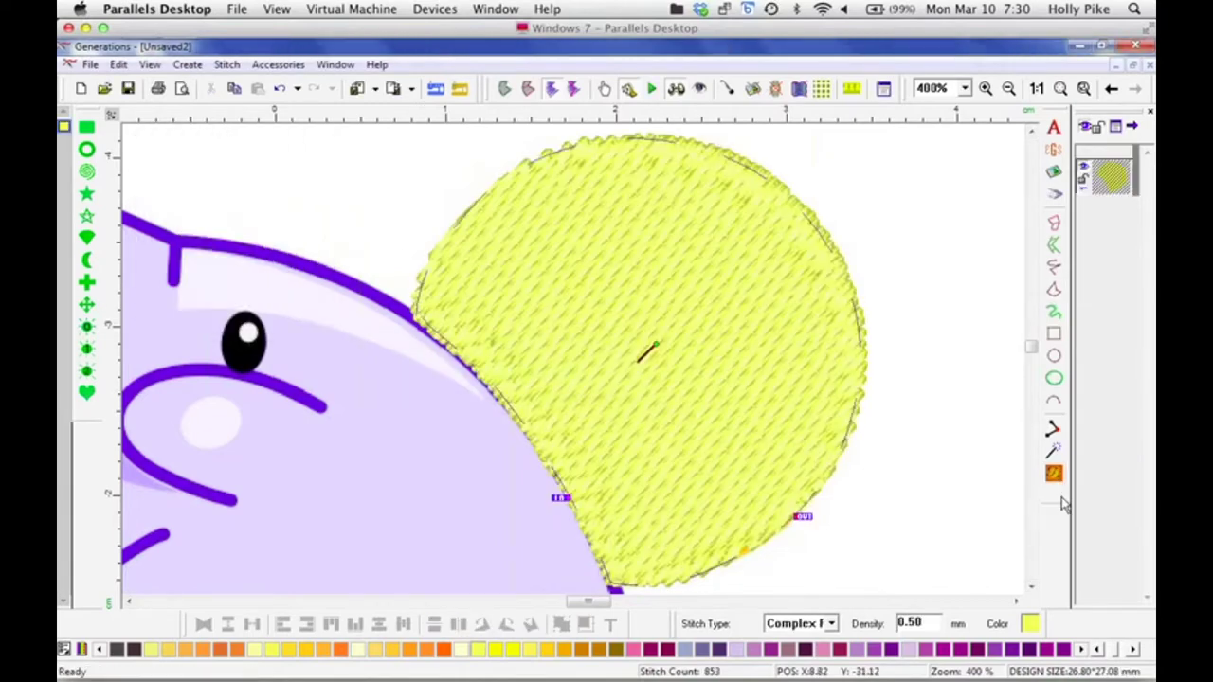
left_click(1060, 89)
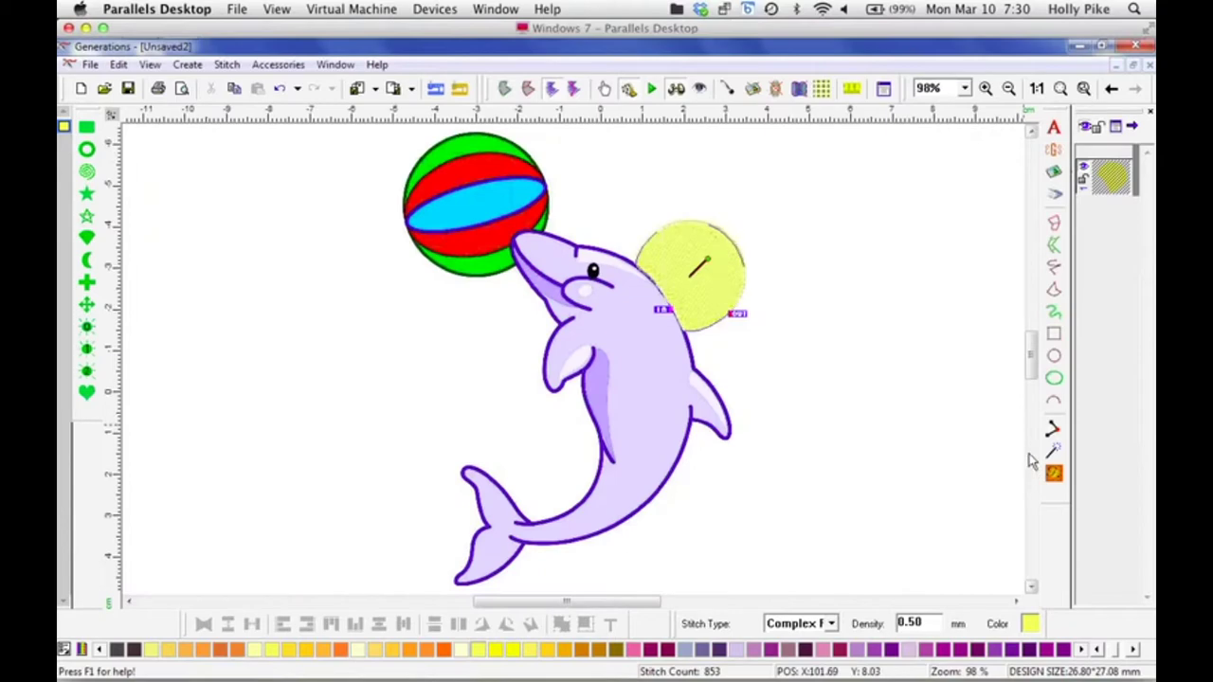
left_click(831, 366)
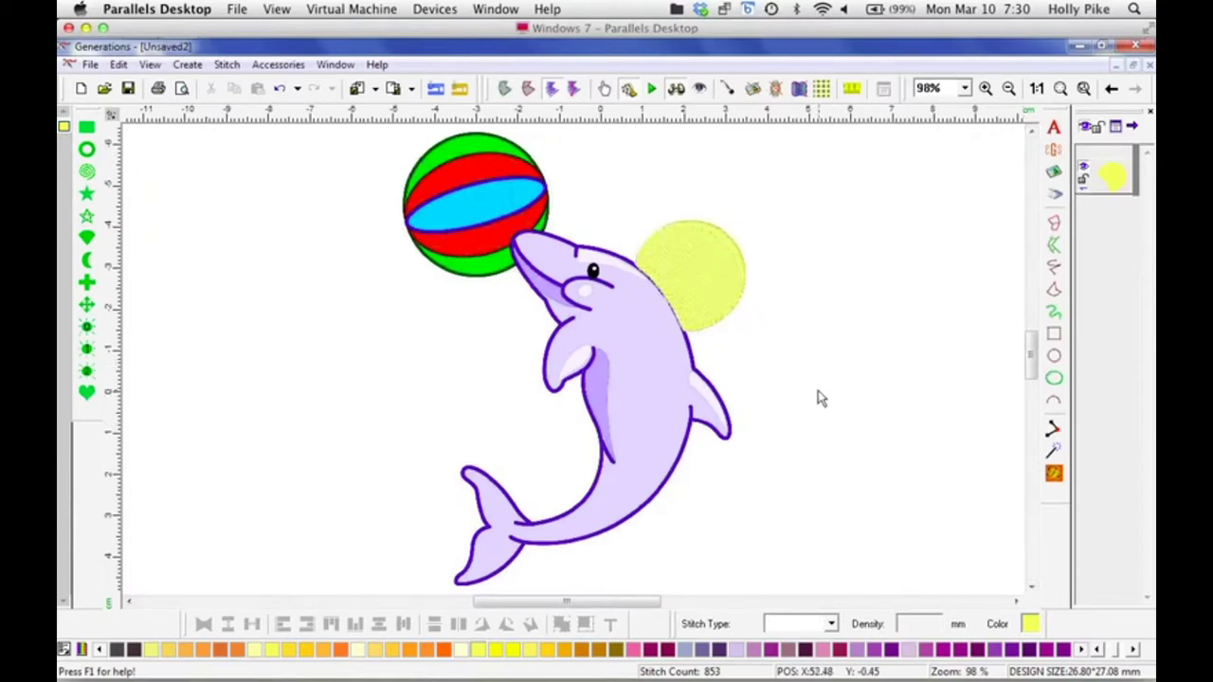
Step: Start gradient shading on the stitched sun and set the Layer B color to orange
left_click(710, 274)
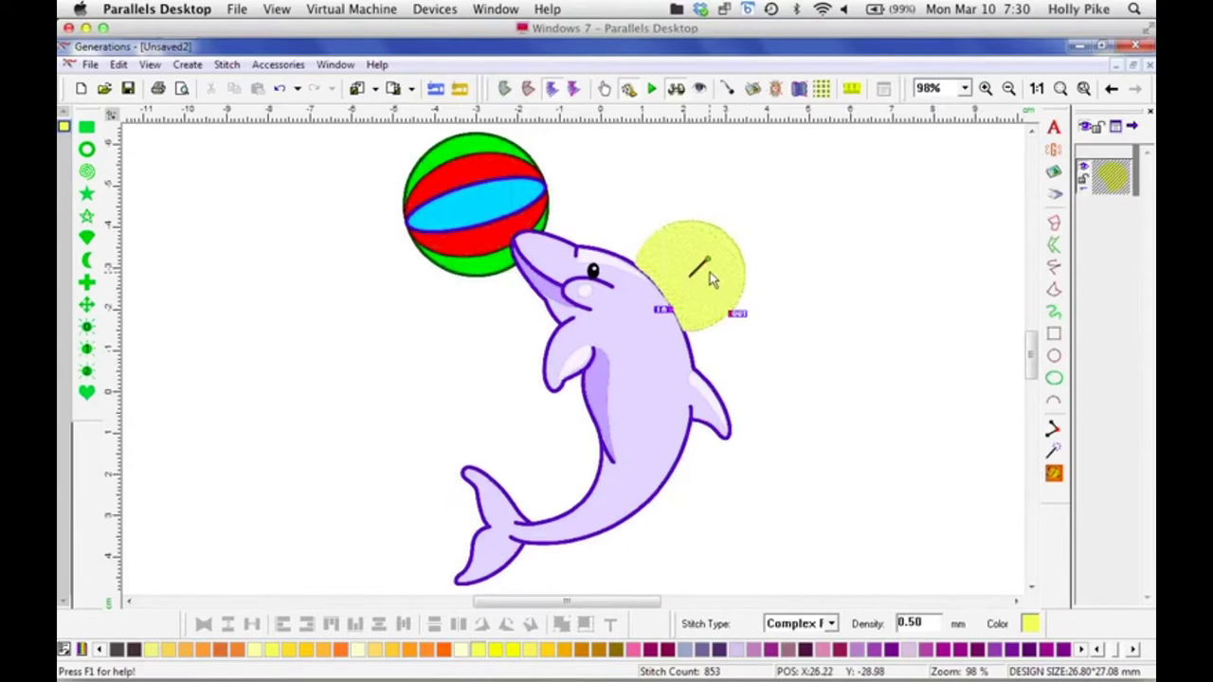
left_click(282, 66)
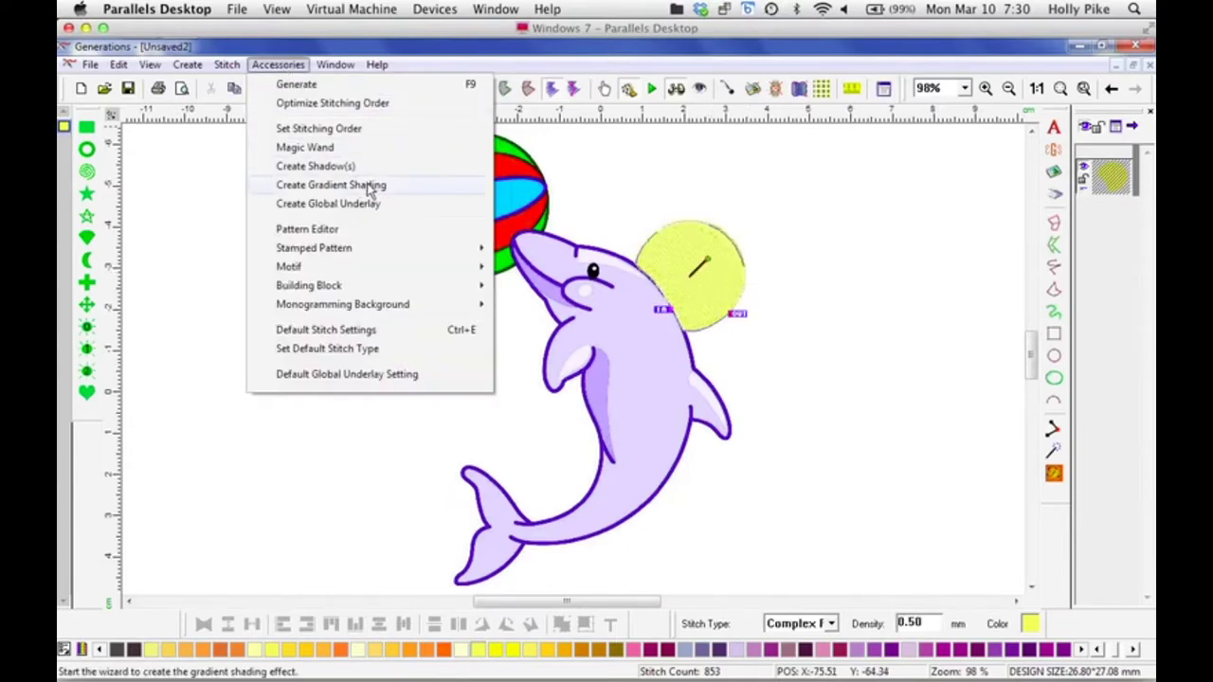
left_click(465, 188)
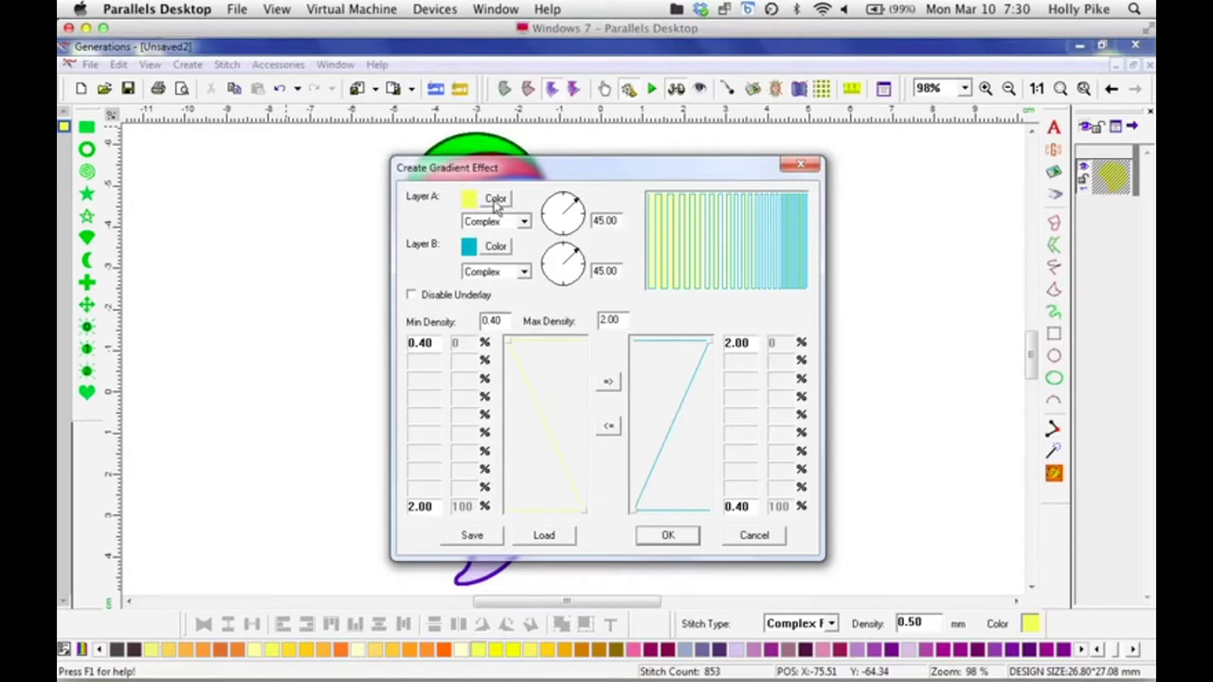
left_click(498, 247)
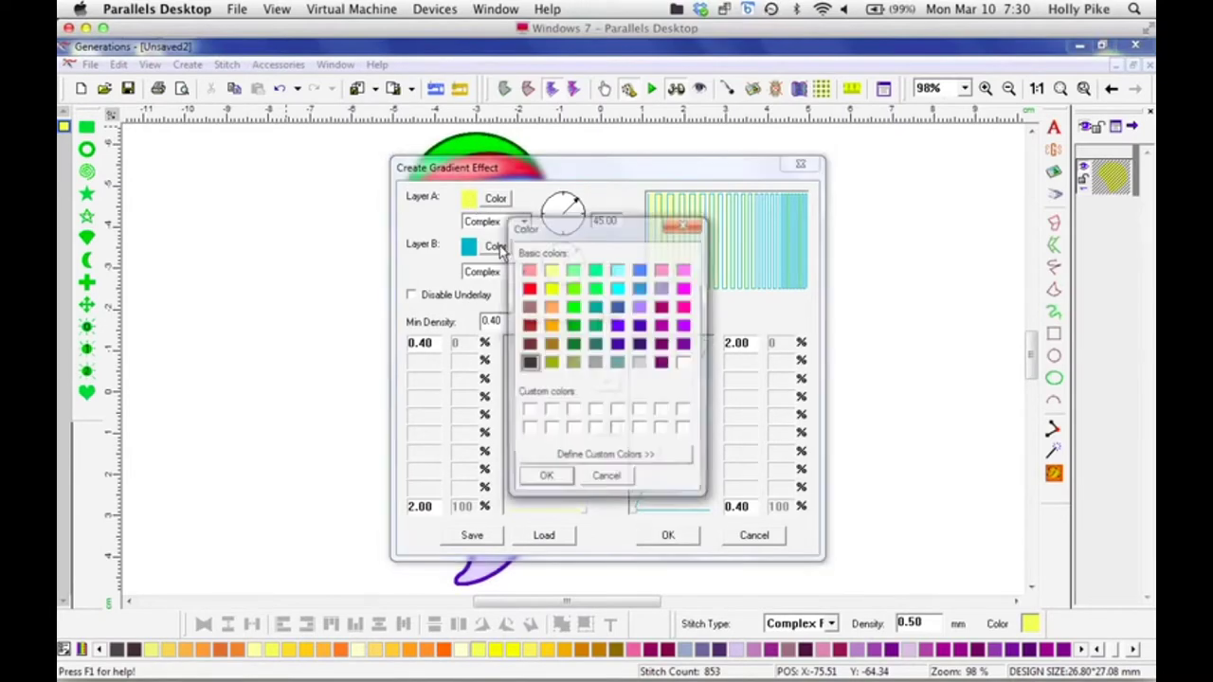
left_click(551, 308)
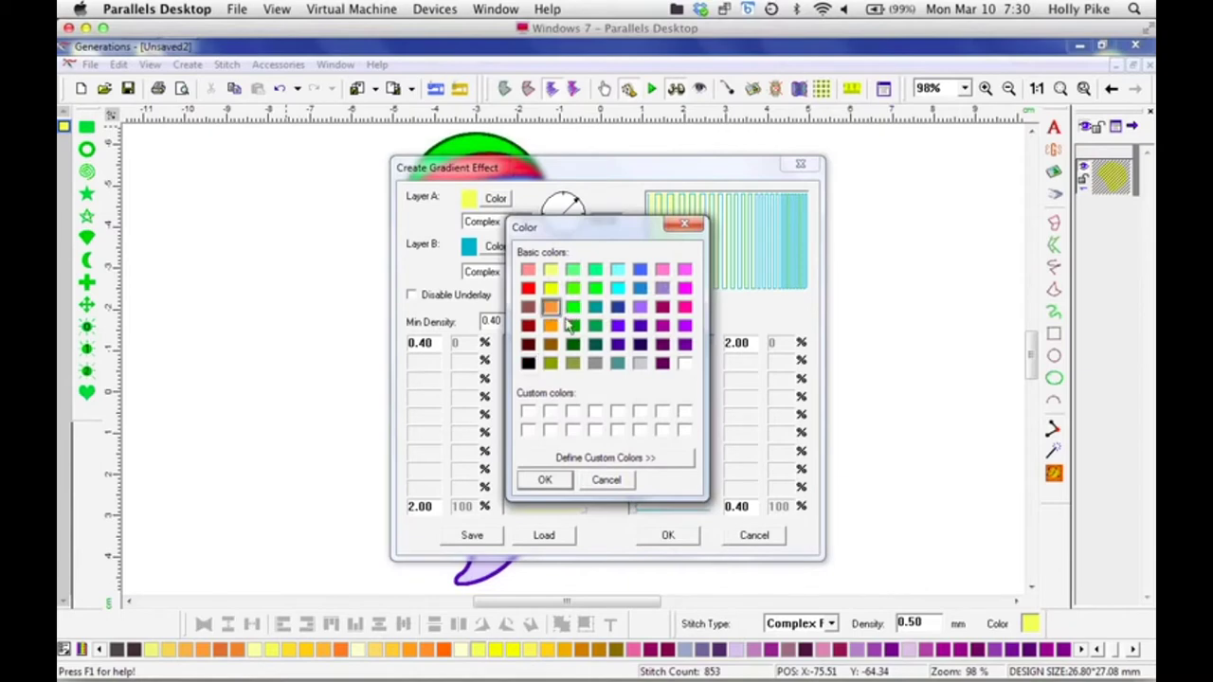
left_click(546, 481)
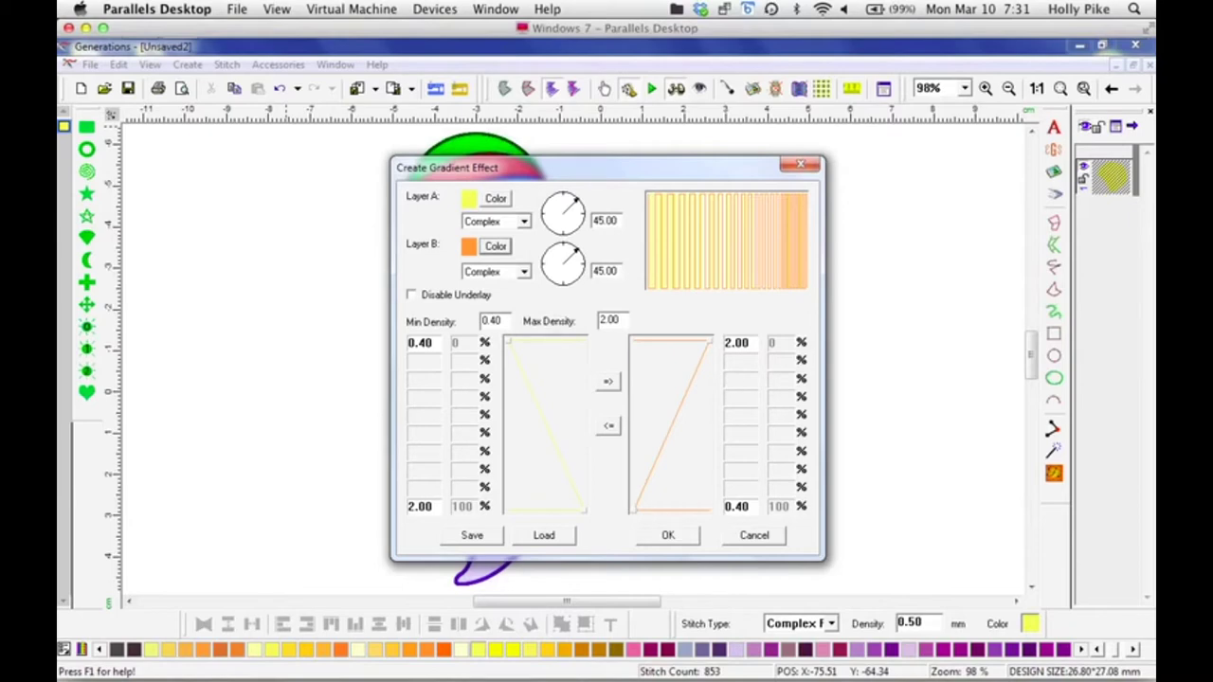
Step: Try an end density of 2.00 for Layer B and 1.47 for Layer A, and restore the original gradient curves
left_click(712, 344)
mouse_move(712, 344)
left_mouse_down()
mouse_move(639, 344)
mouse_move(718, 347)
left_mouse_up()
left_click_drag(640, 513, 718, 512)
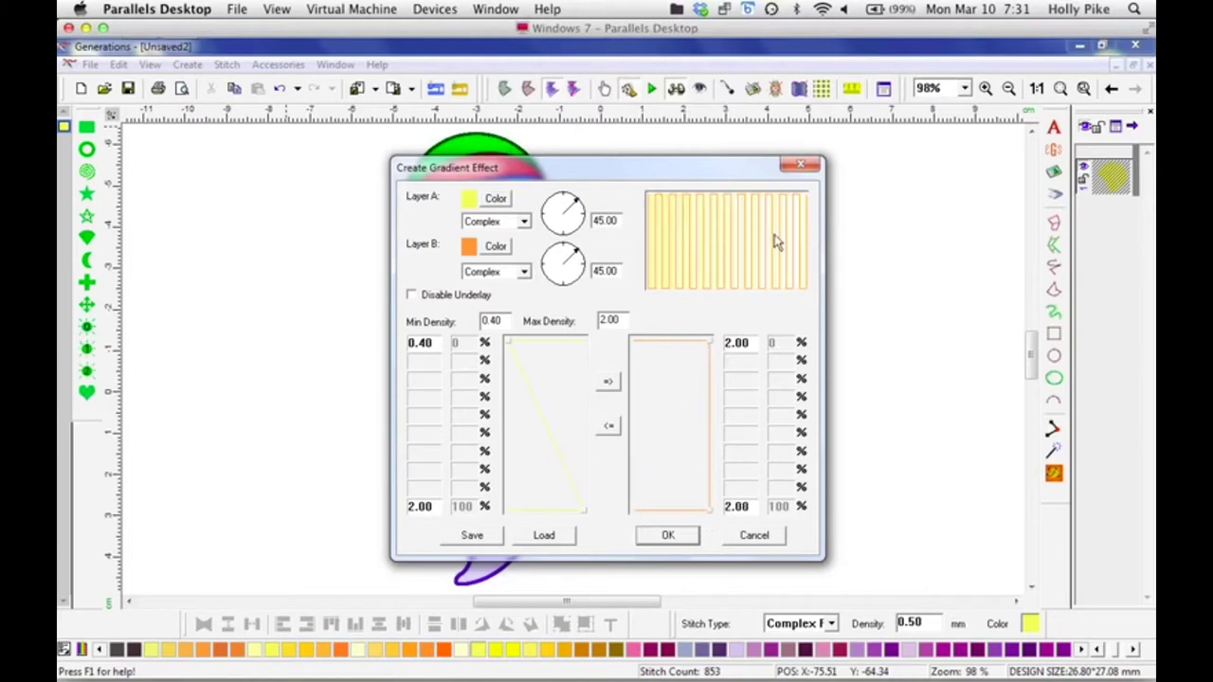
left_click_drag(712, 509, 628, 513)
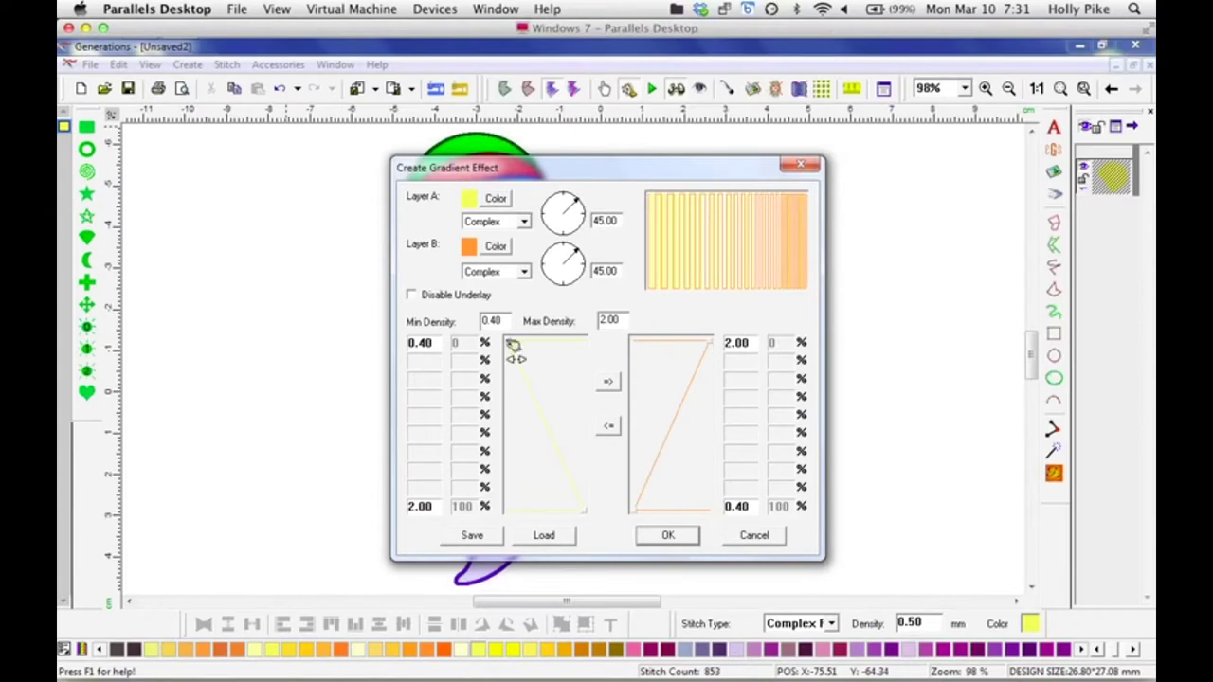
mouse_move(509, 342)
left_mouse_down()
mouse_move(606, 348)
mouse_move(505, 348)
left_mouse_up()
mouse_move(588, 515)
left_mouse_down()
mouse_move(509, 510)
mouse_move(583, 507)
left_mouse_up()
left_click_drag(714, 344, 717, 343)
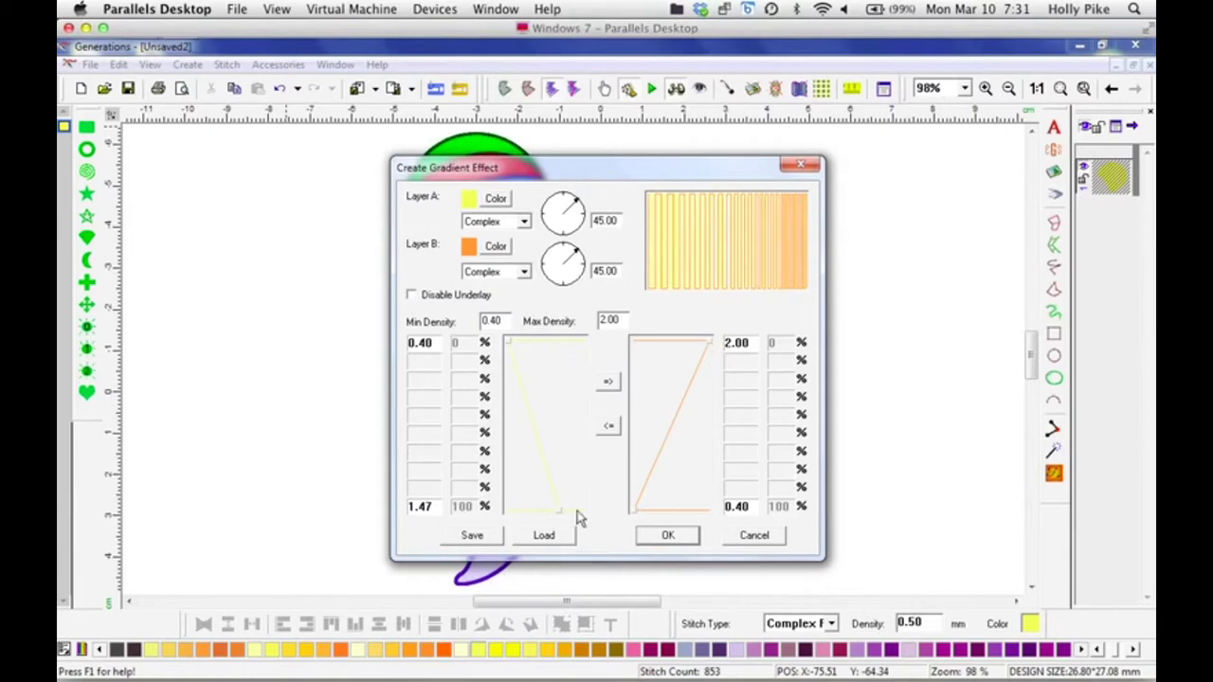
left_click_drag(560, 408, 587, 512)
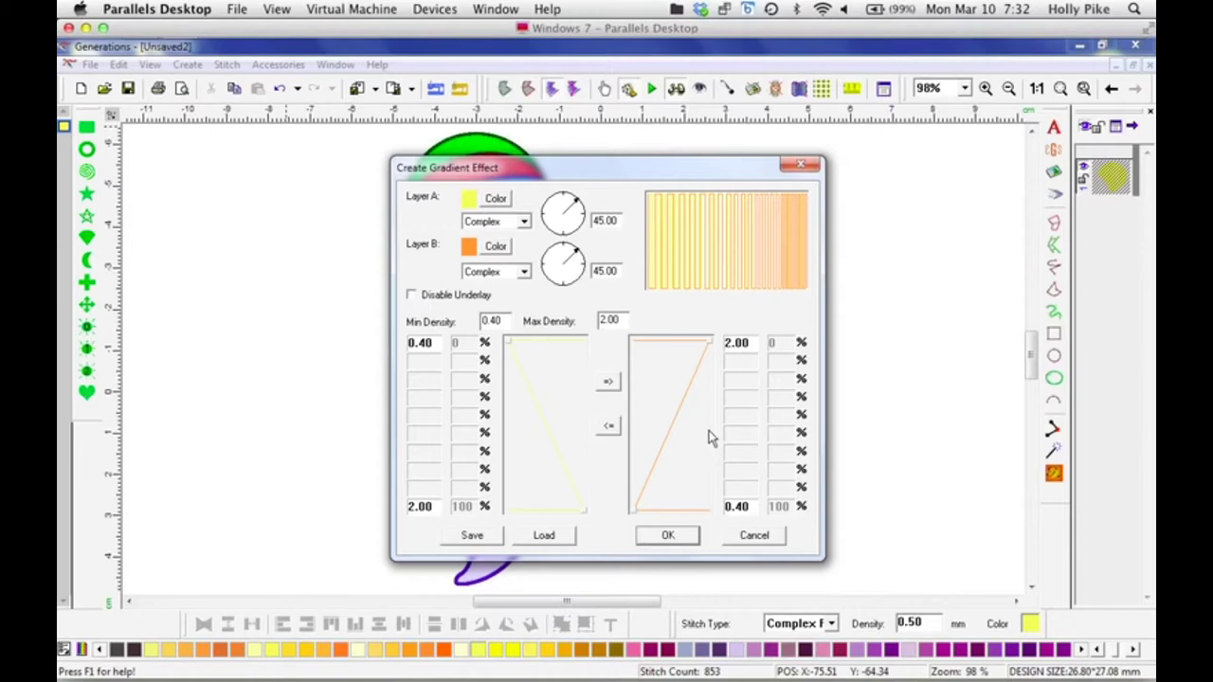
Step: Apply the yellow-to-orange gradient effect to the sun
left_click(670, 537)
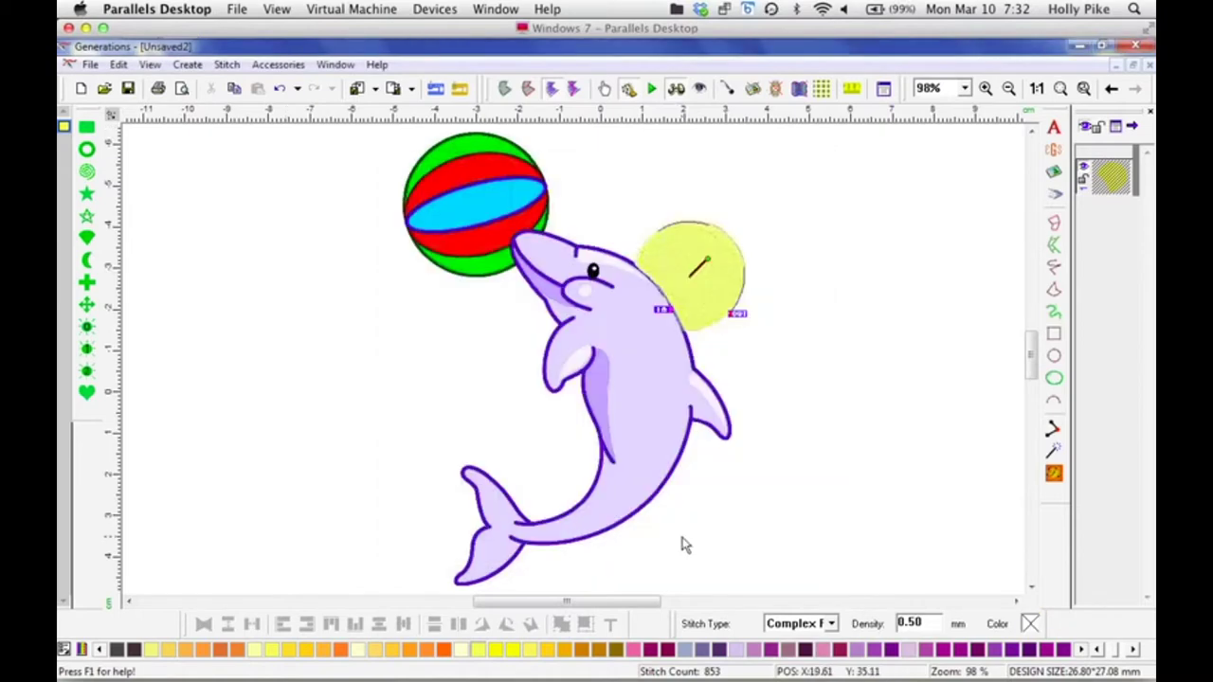
Step: Generate the gradient stitches on the sun and examine them up close at 400% zoom
left_click(1054, 473)
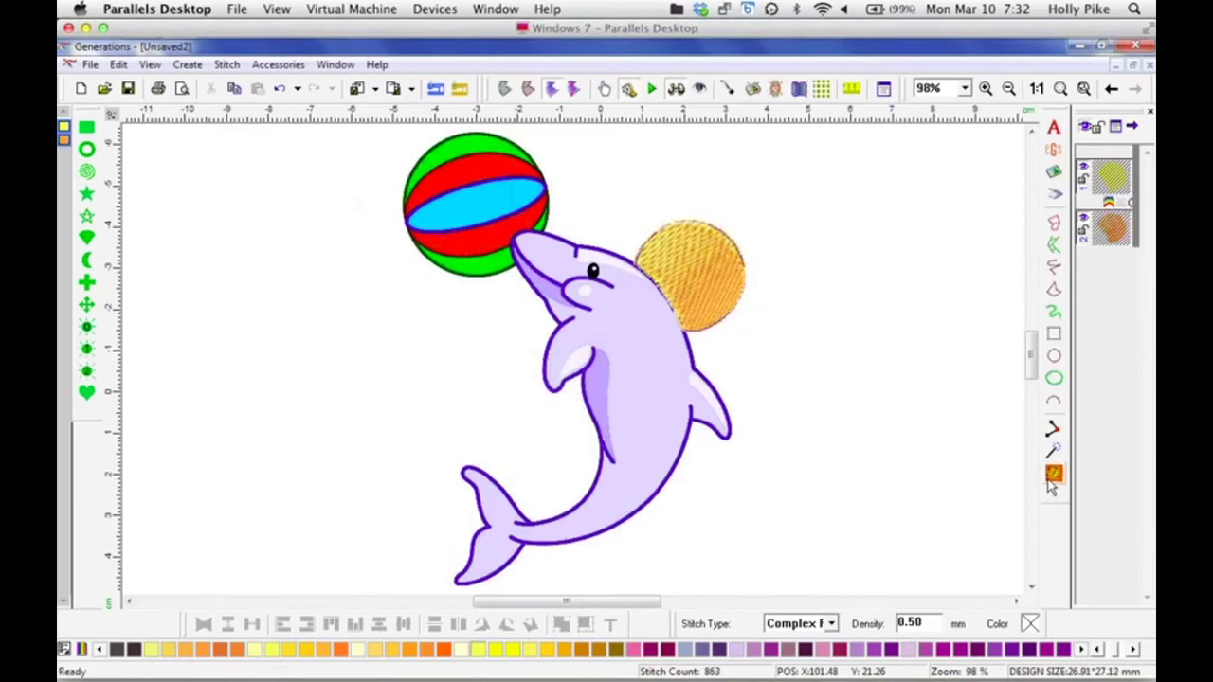
left_click(965, 88)
left_click(933, 174)
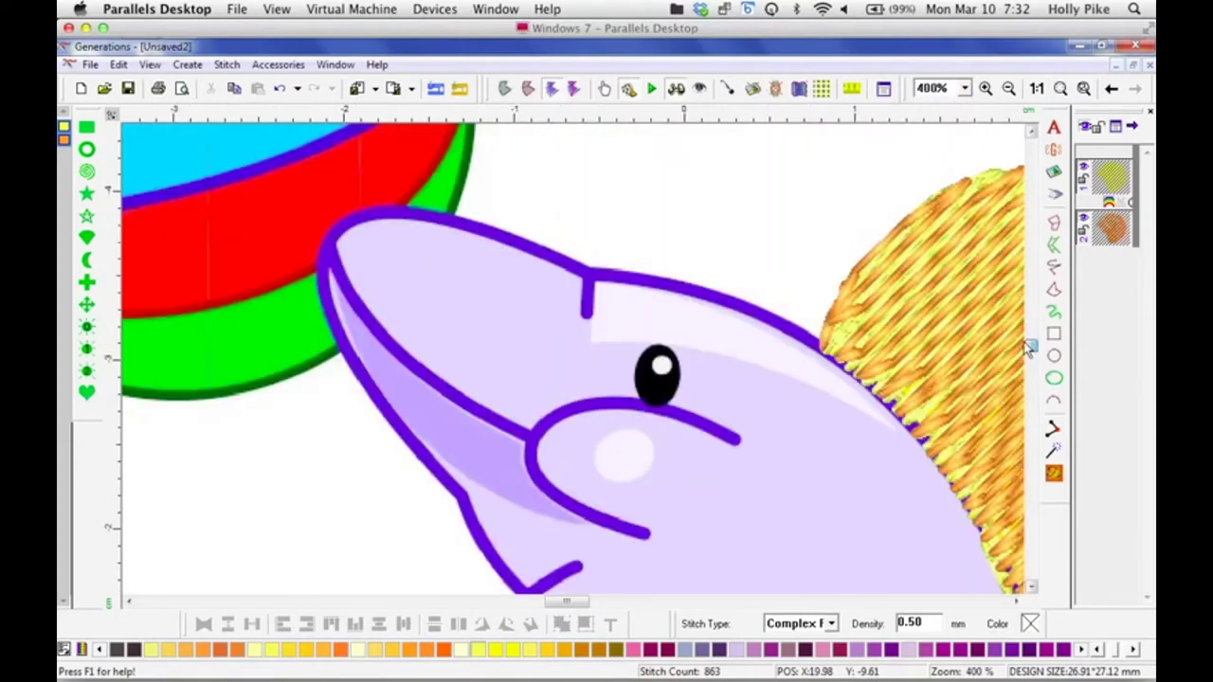
left_click_drag(569, 601, 590, 605)
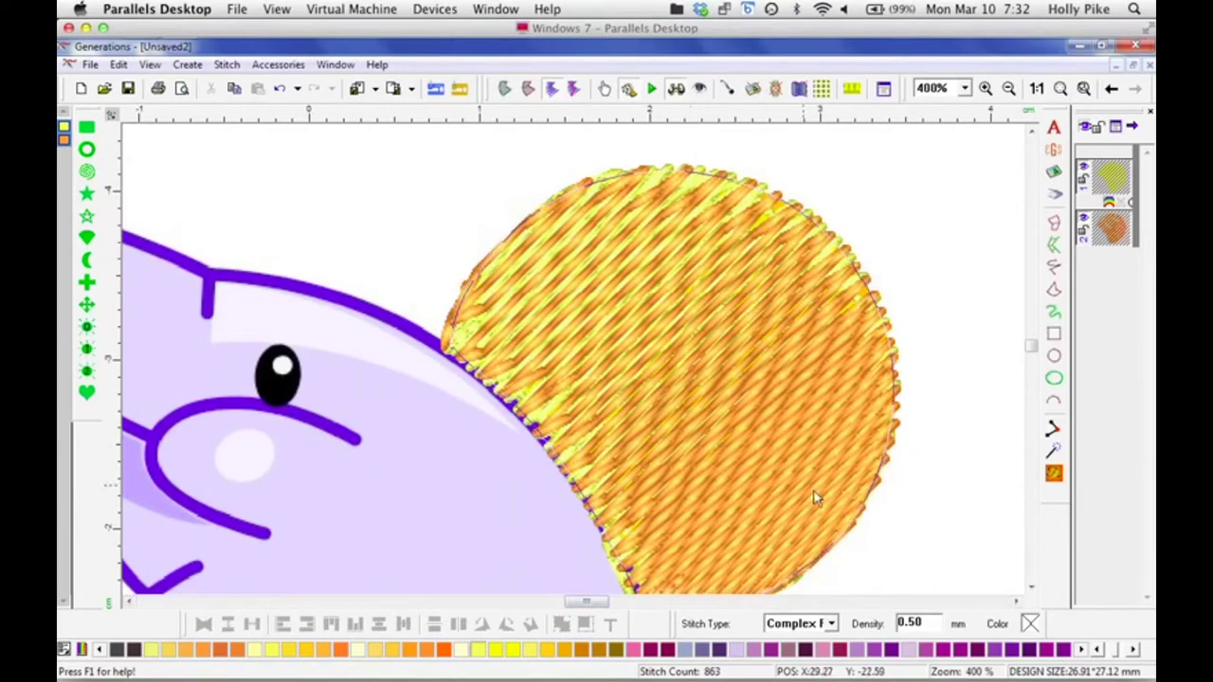
scroll(1031, 353, "down", 2)
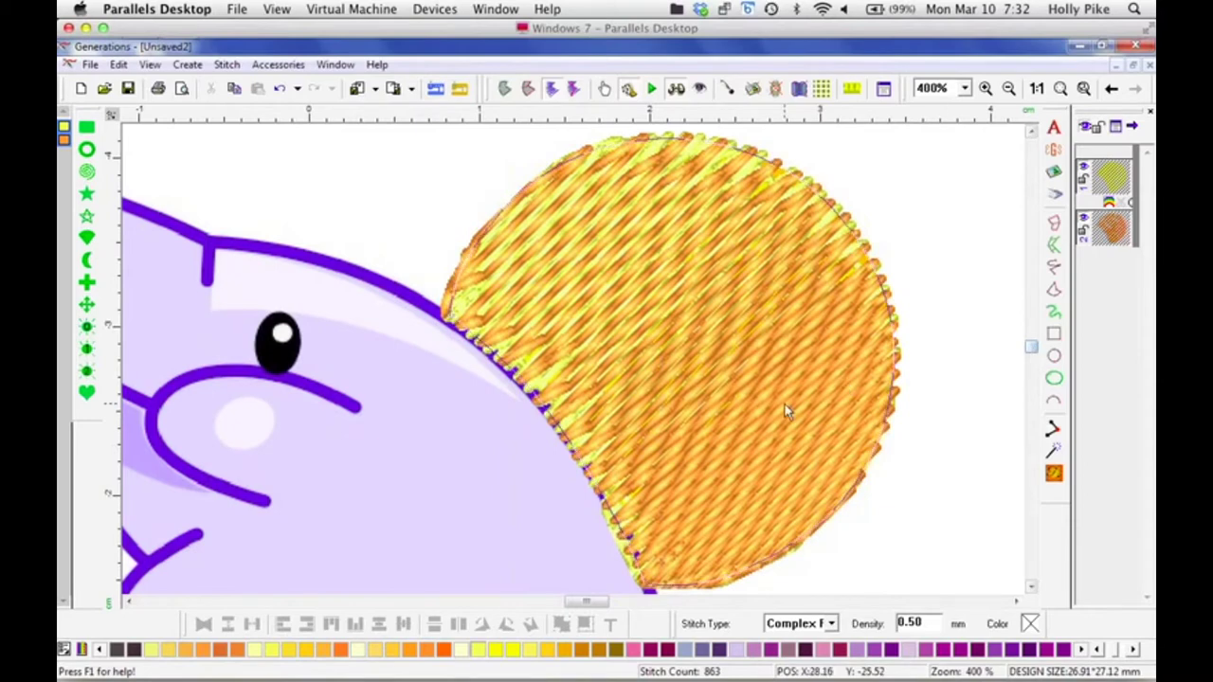
Step: Undo the sun's gradient and restart gradient shading with orange as the Layer B color
left_click(281, 89)
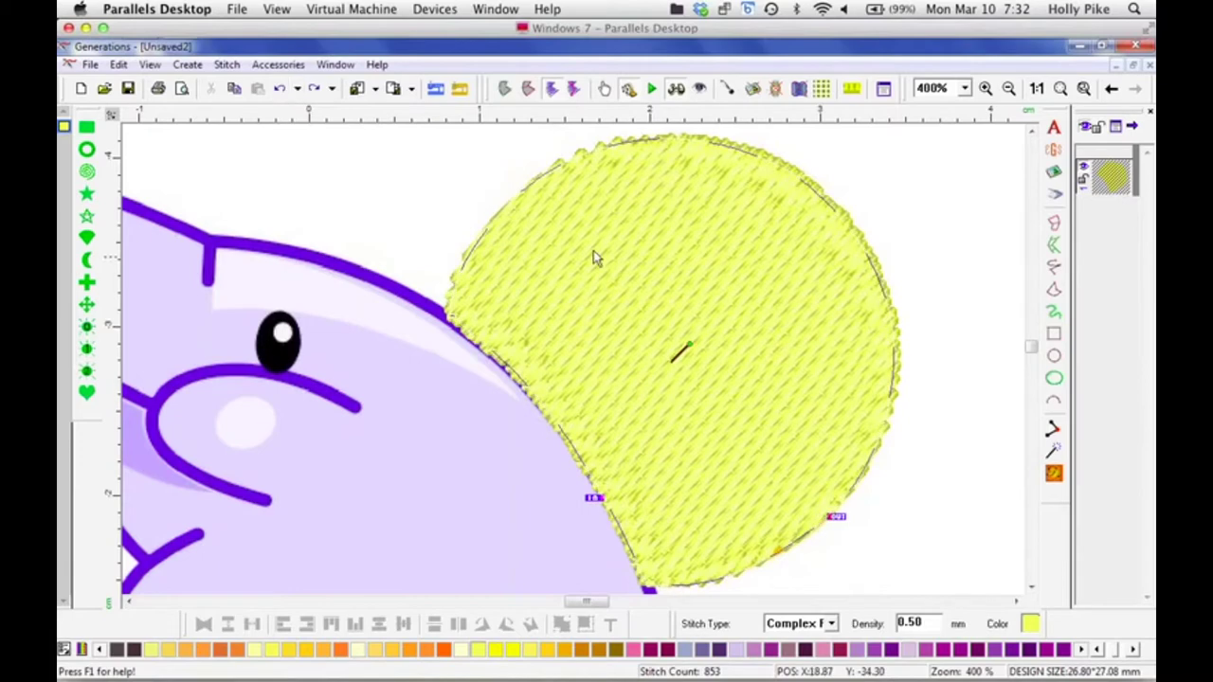
left_click(279, 64)
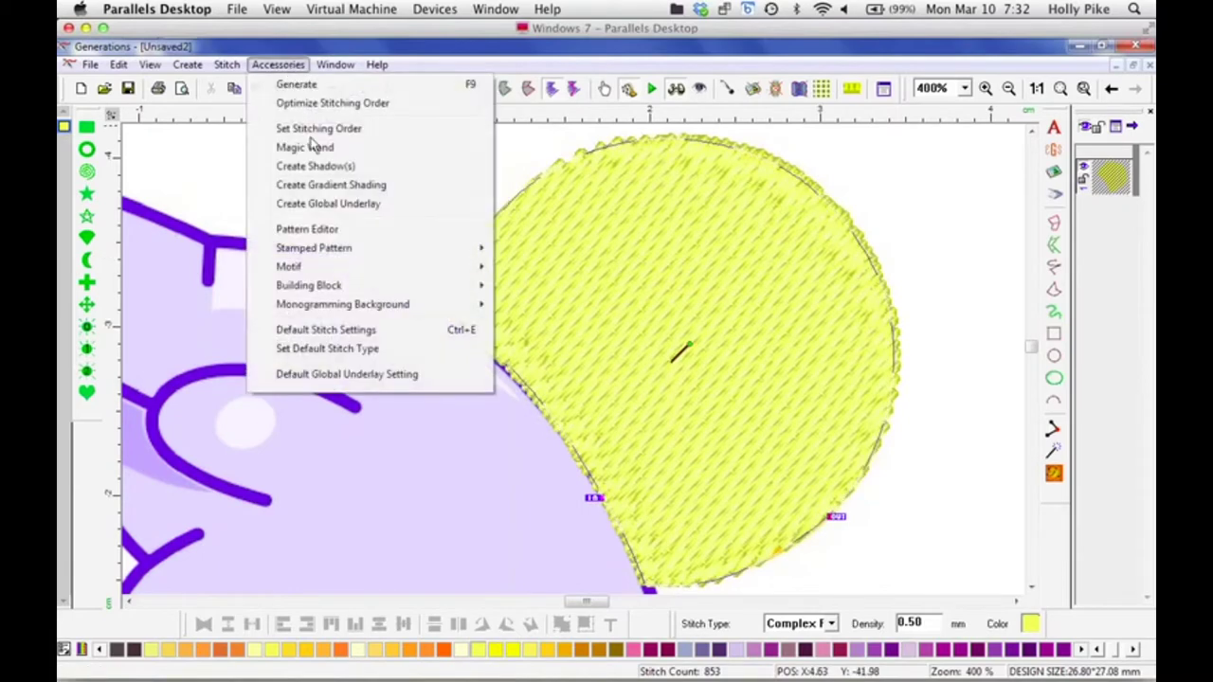
left_click(327, 186)
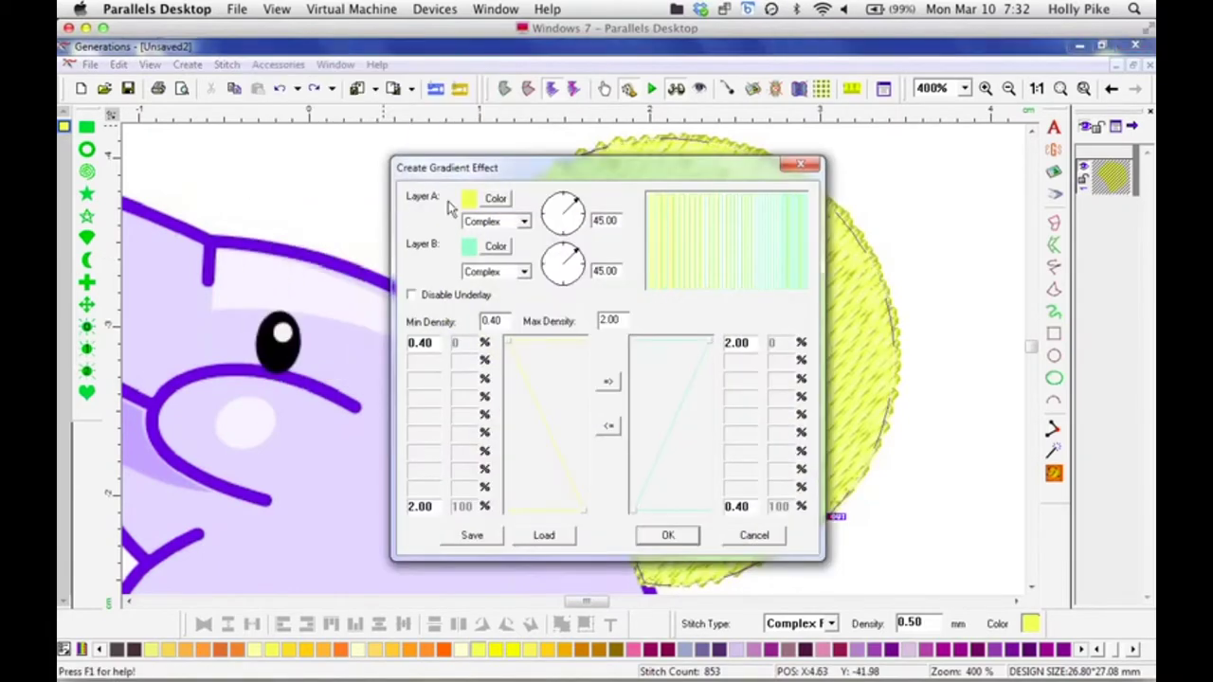
left_click(496, 247)
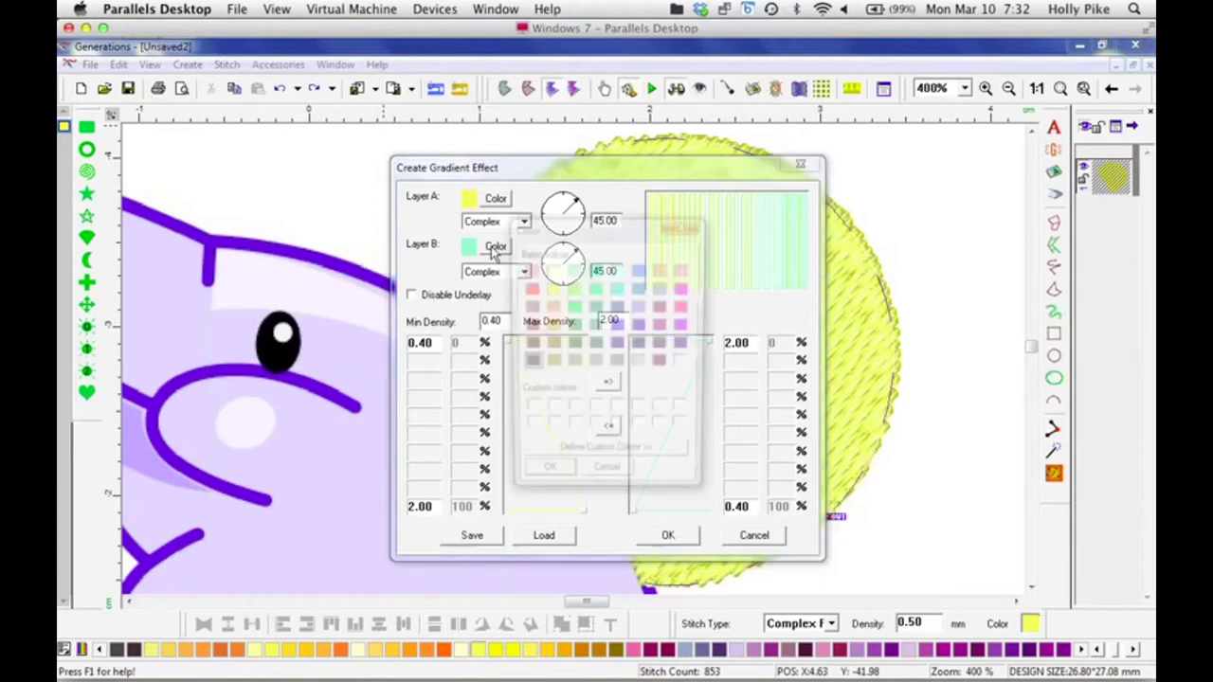
left_click(550, 306)
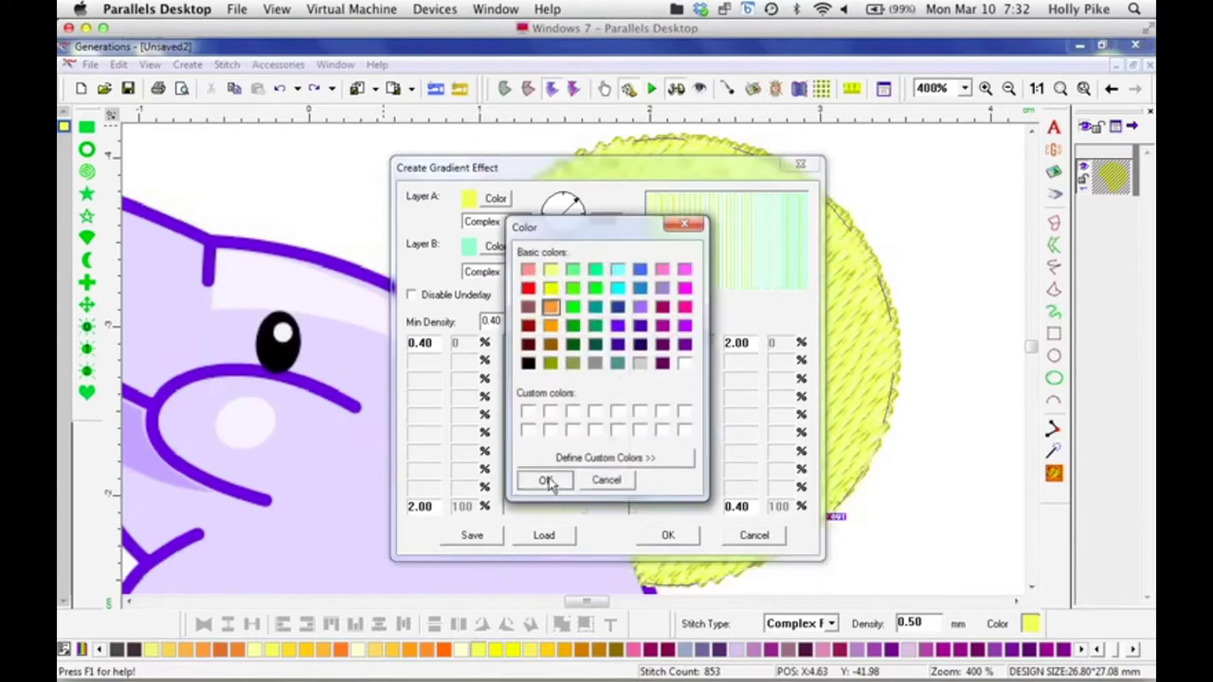
left_click(546, 479)
Step: Disable the underlay, set Layer B's angle to 48.19 and both layers to Arc, and apply the gradient effect
left_click(413, 296)
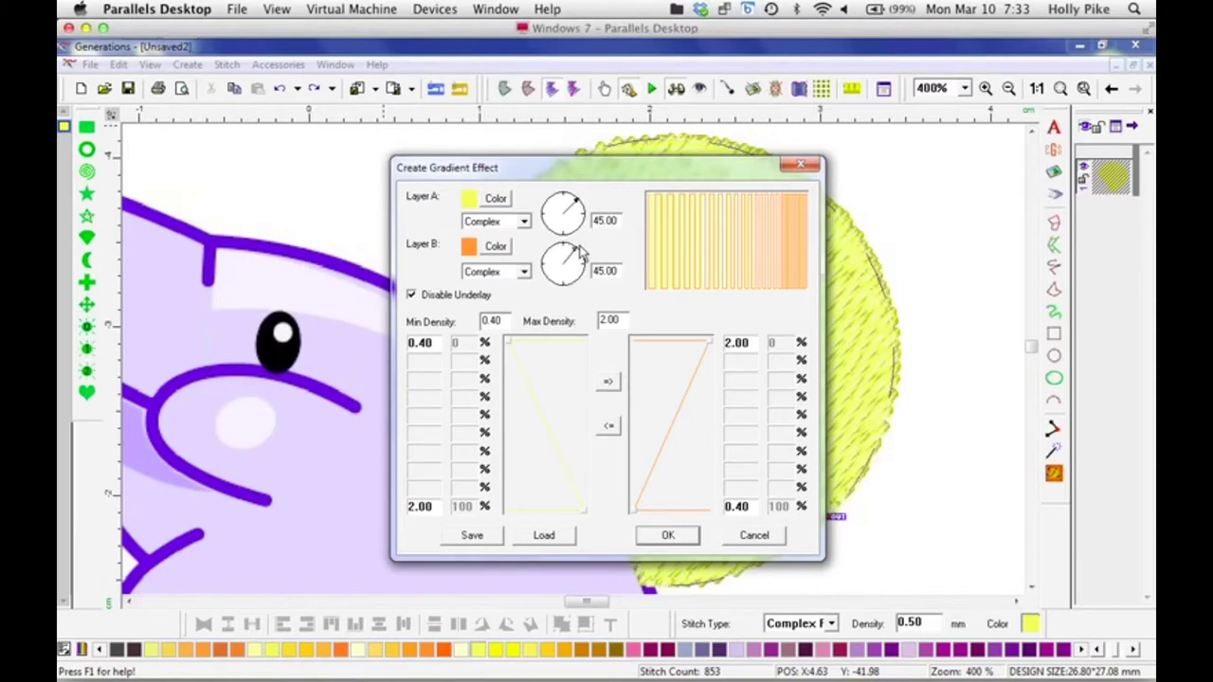
left_click_drag(575, 258, 597, 263)
left_click(523, 221)
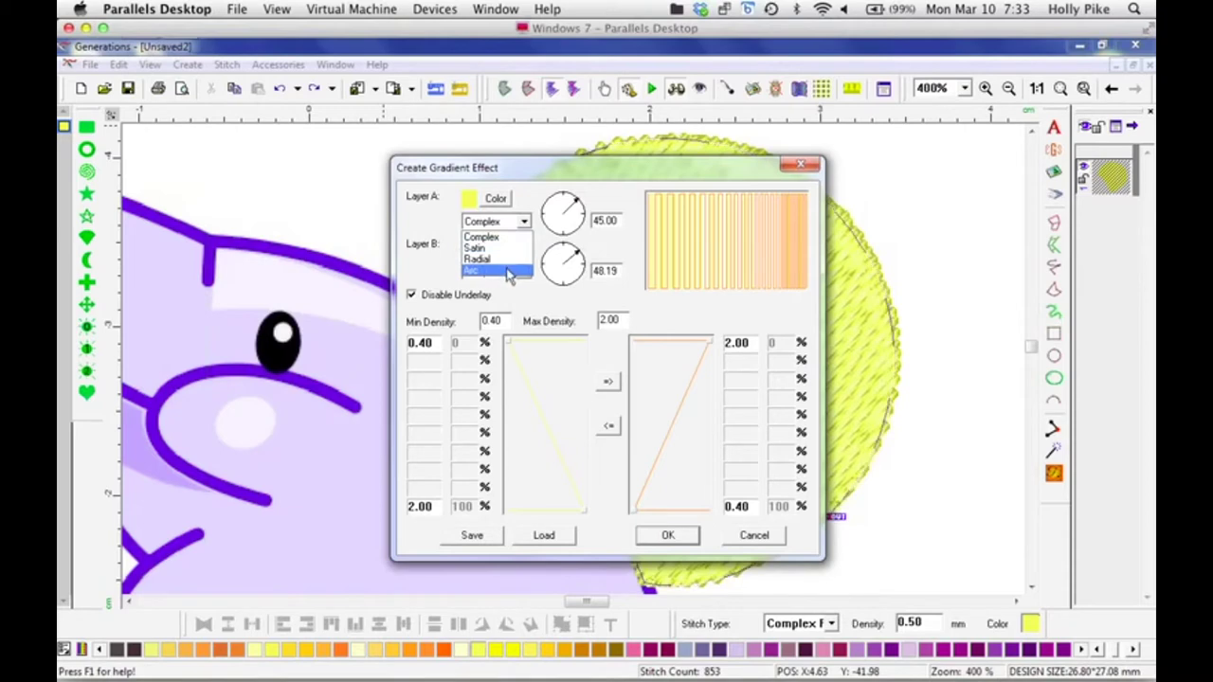
left_click(512, 272)
left_click(523, 273)
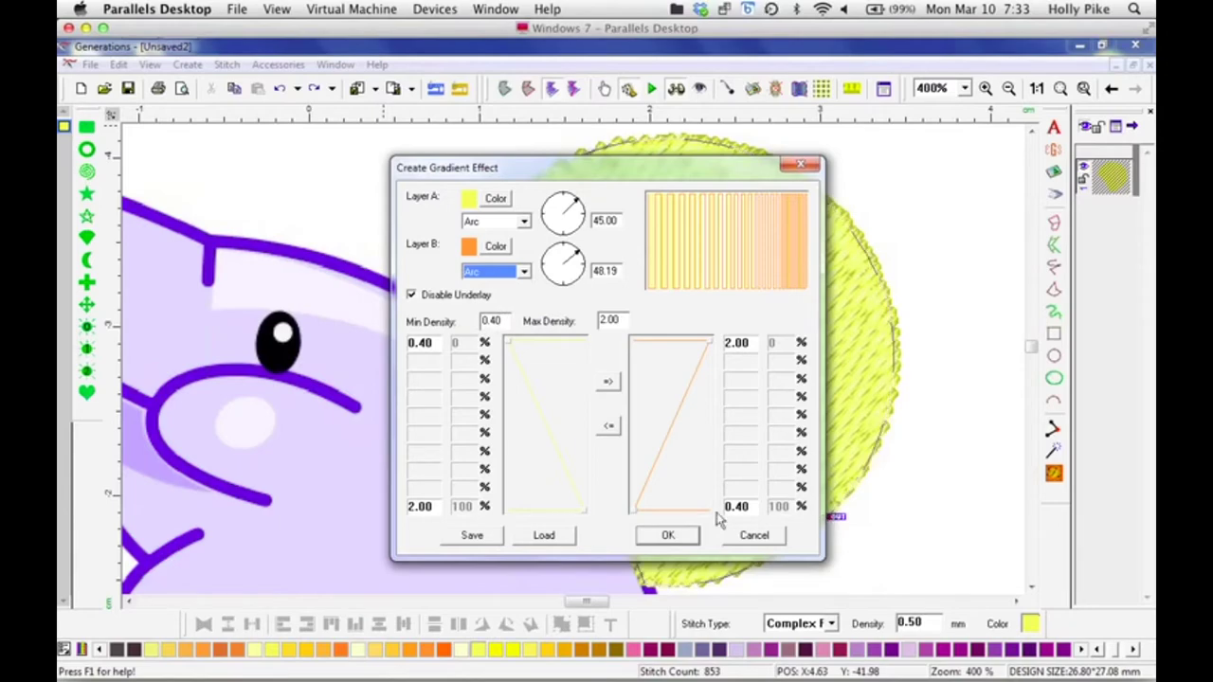
left_click(688, 537)
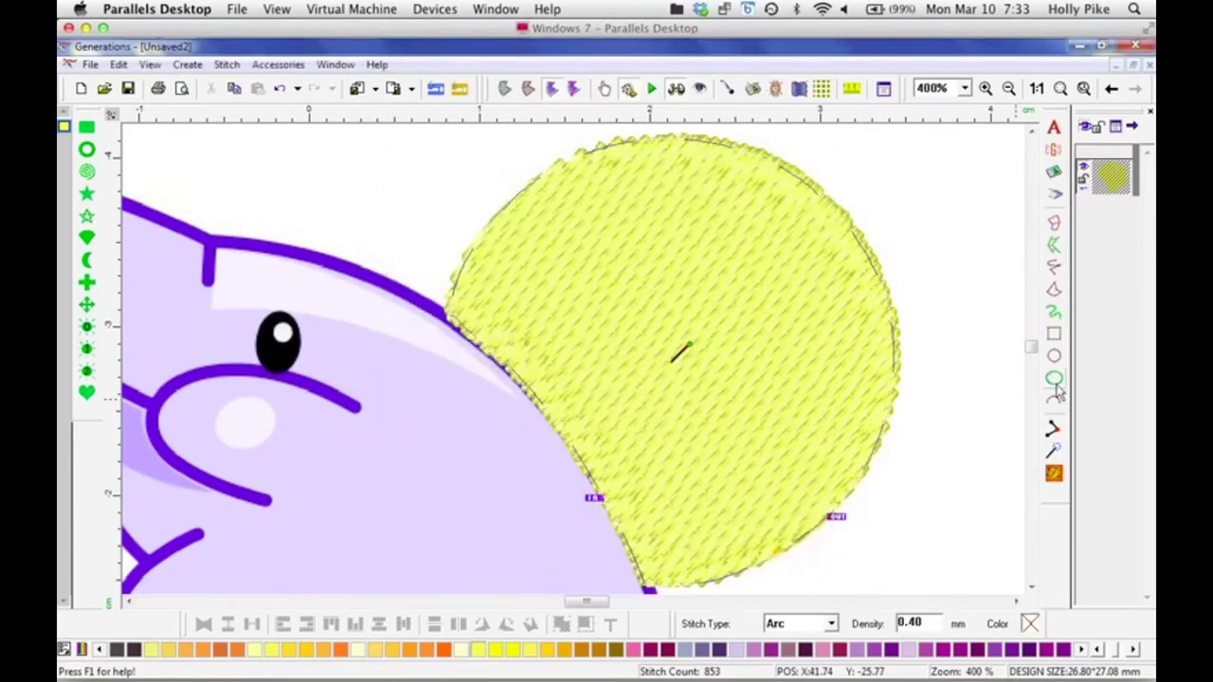
Step: Generate the arc gradient stitches and move their arc center point from beside the sun to just above it
left_click(1055, 474)
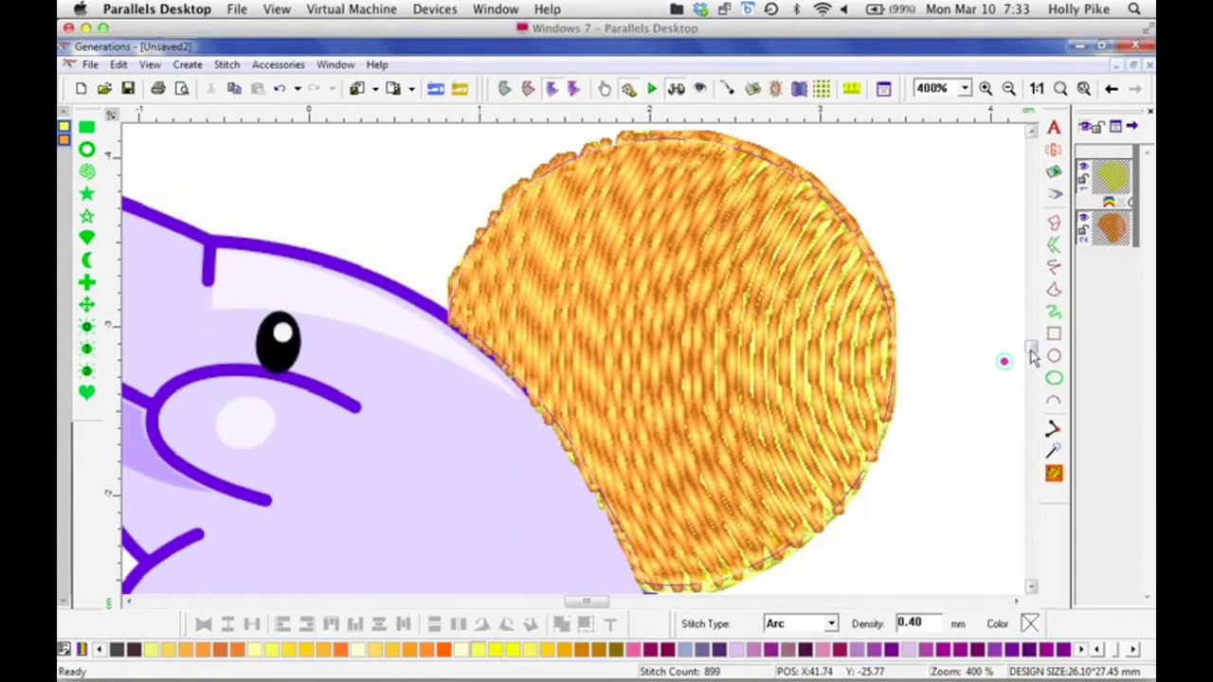
scroll(1031, 349, "up", 1)
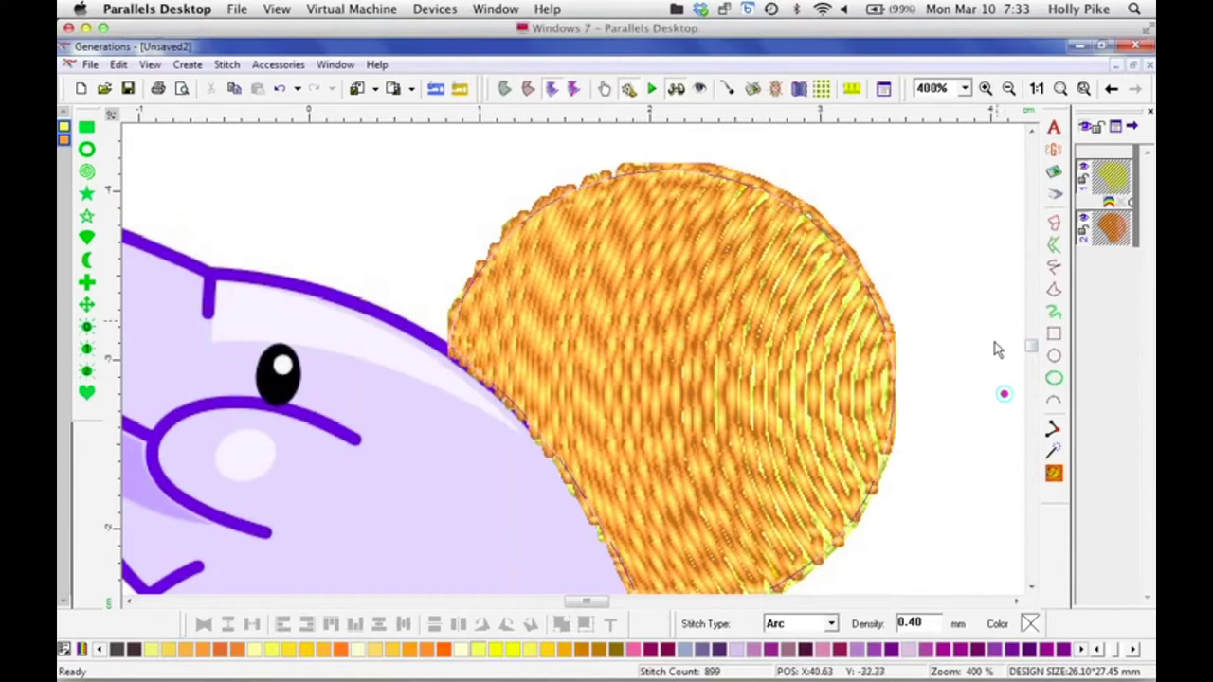
left_click(1005, 399)
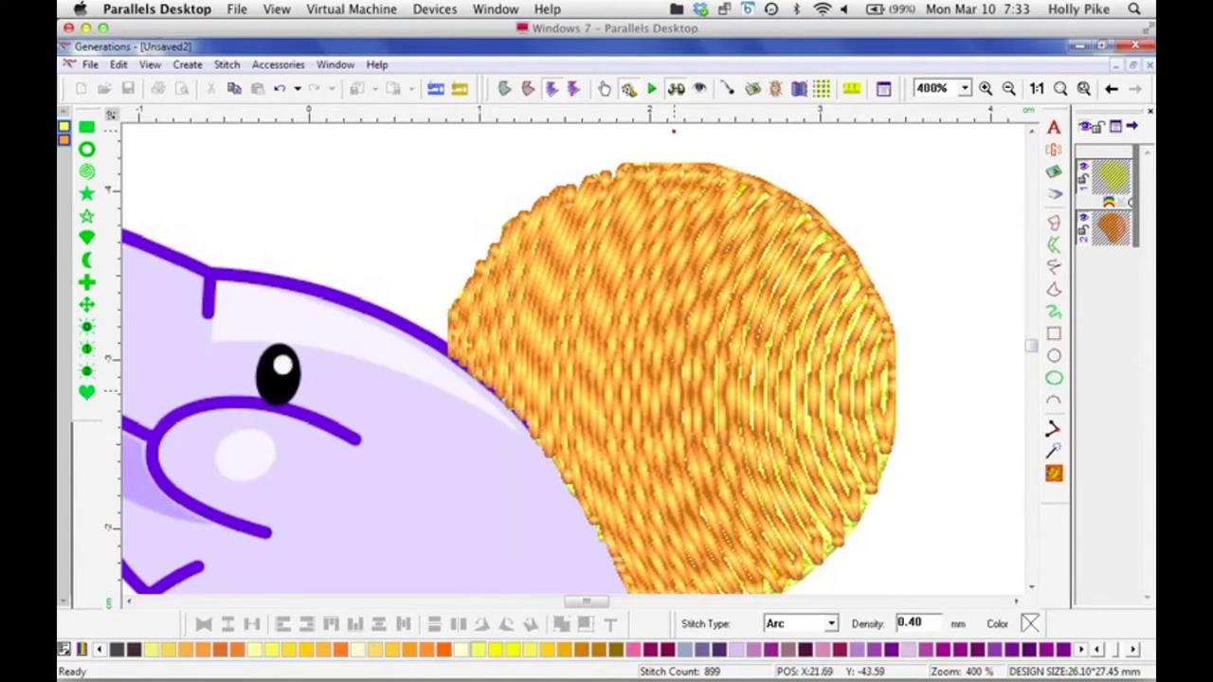
left_click(1054, 474)
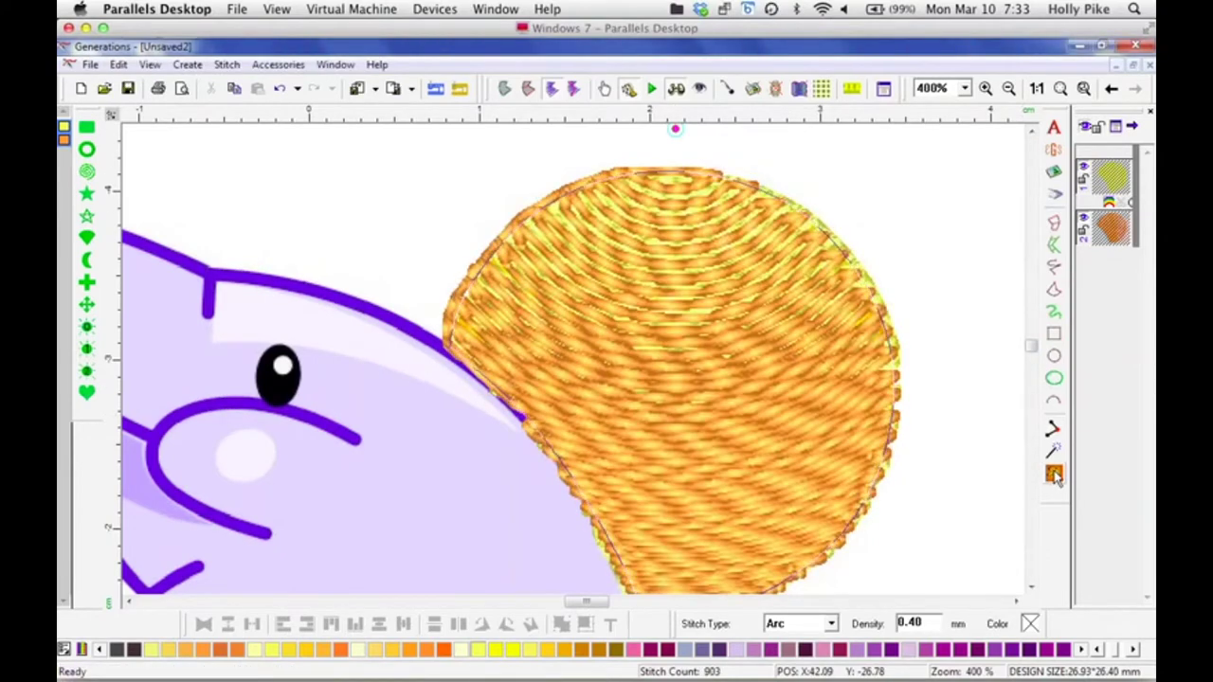
Step: Check the sun's orange and yellow layers one by one and view the sun within the whole design
left_click(1101, 235)
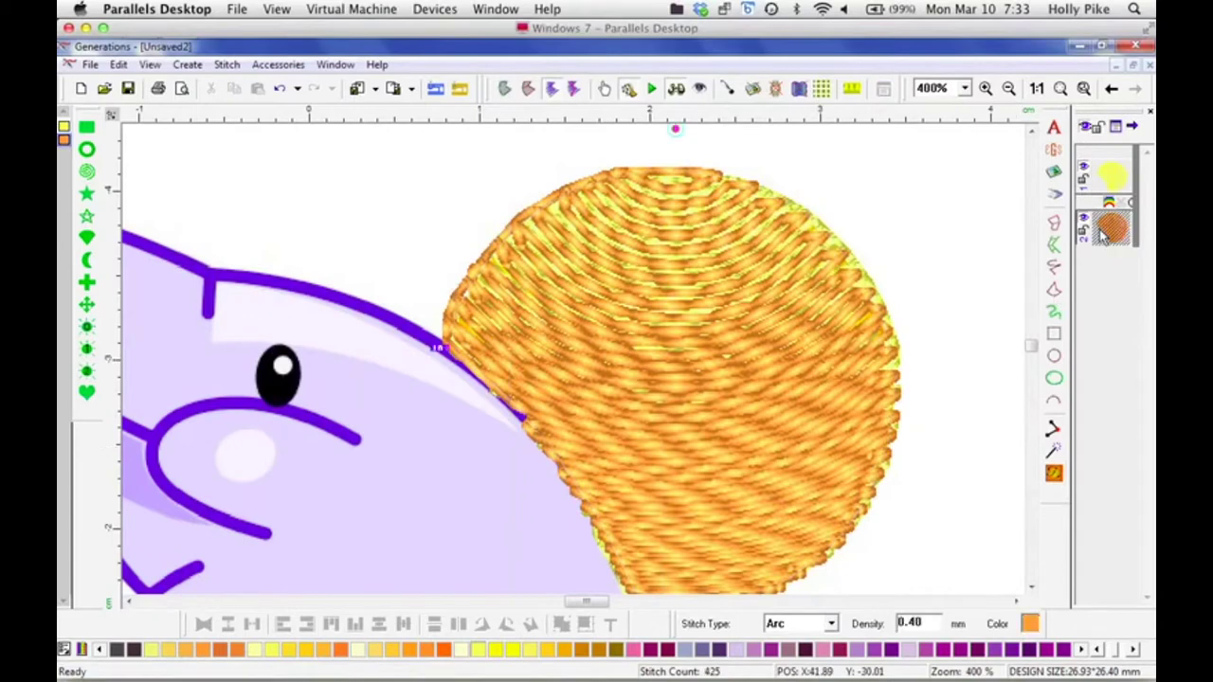
left_click(1106, 178)
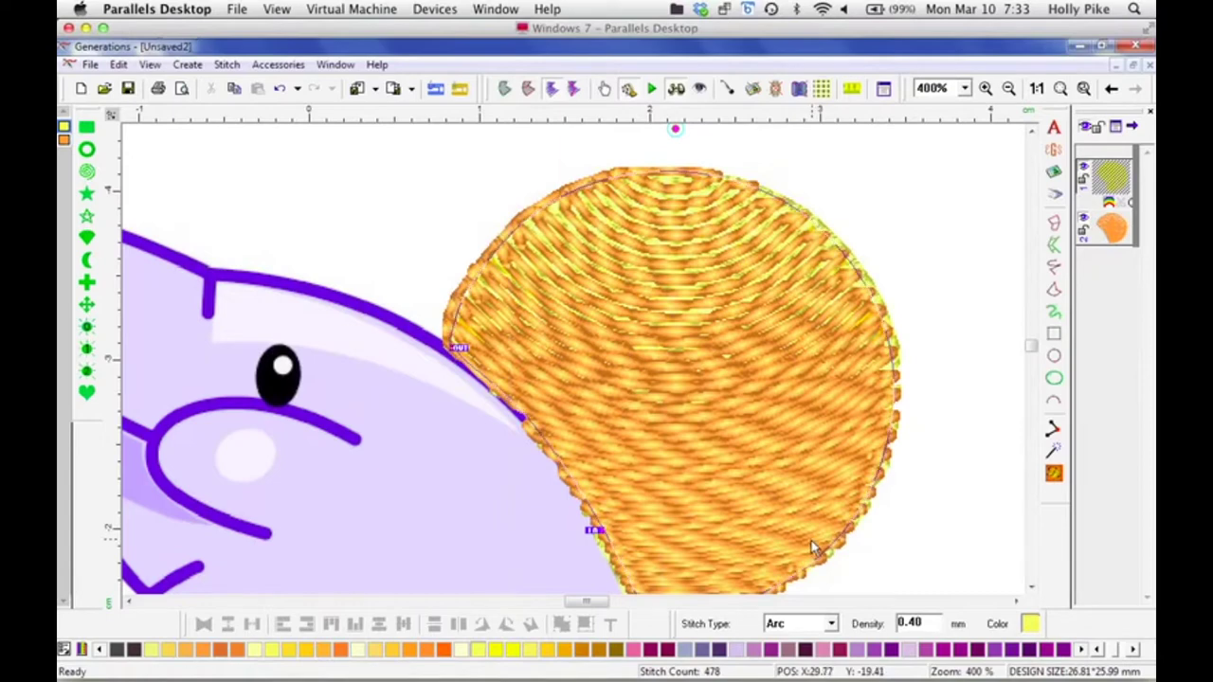
left_click(1060, 90)
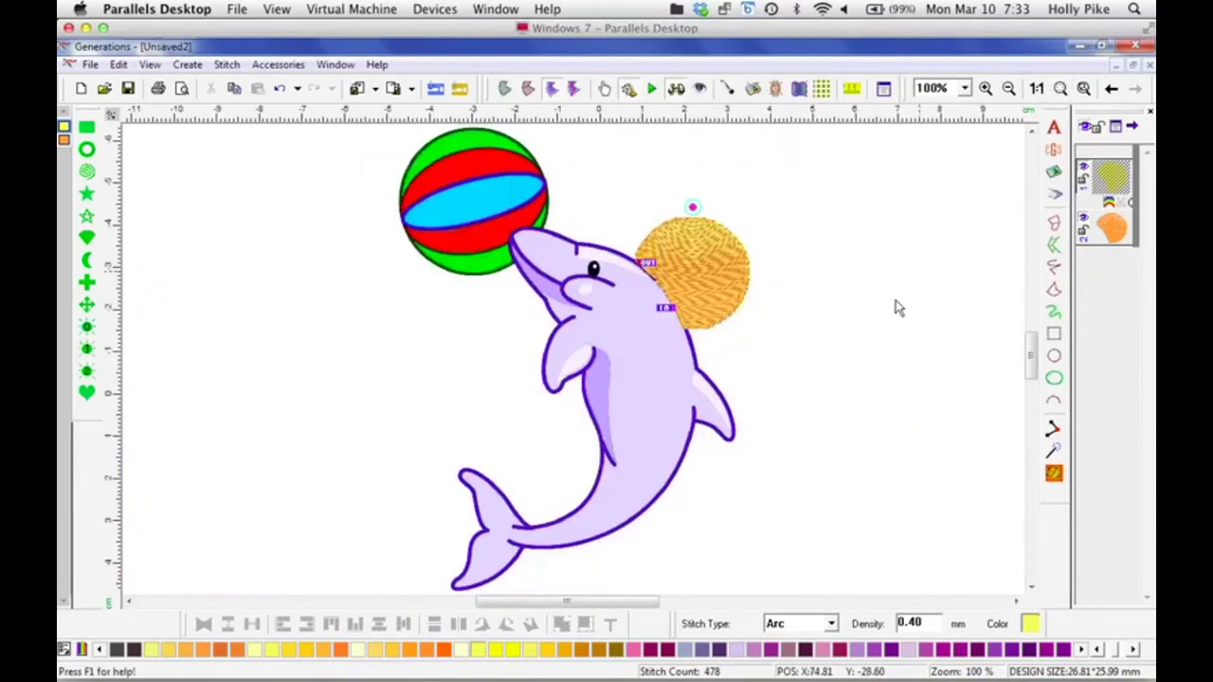
left_click(872, 368)
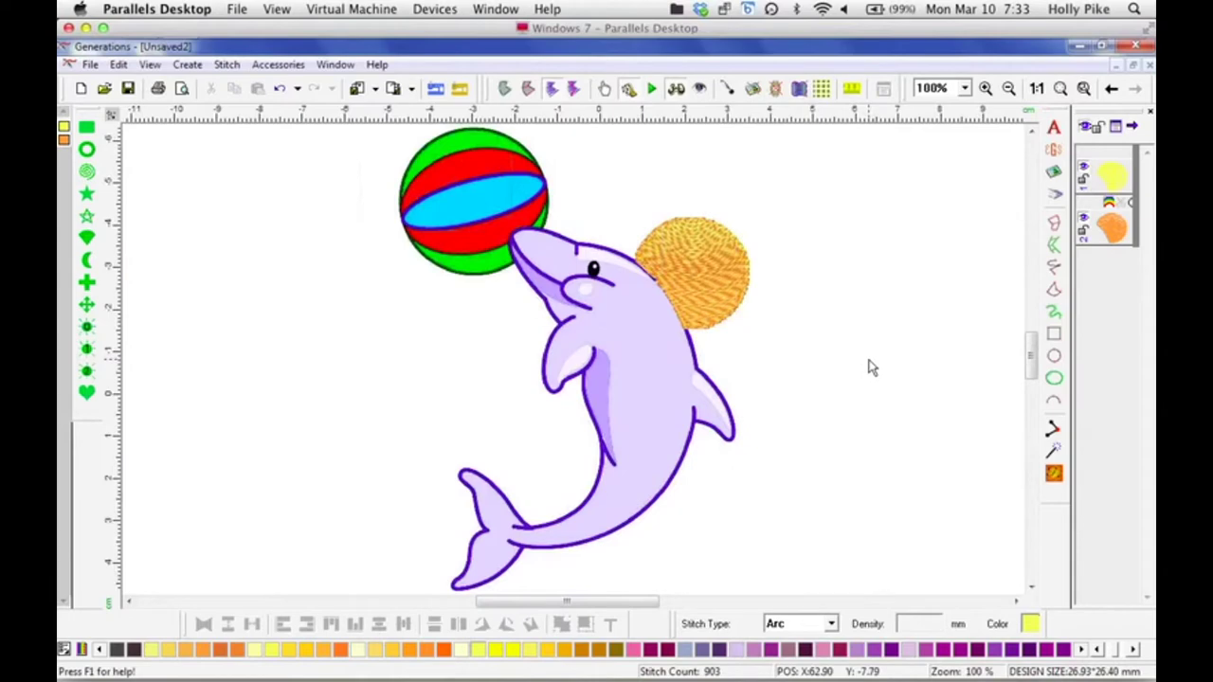
left_click(719, 271)
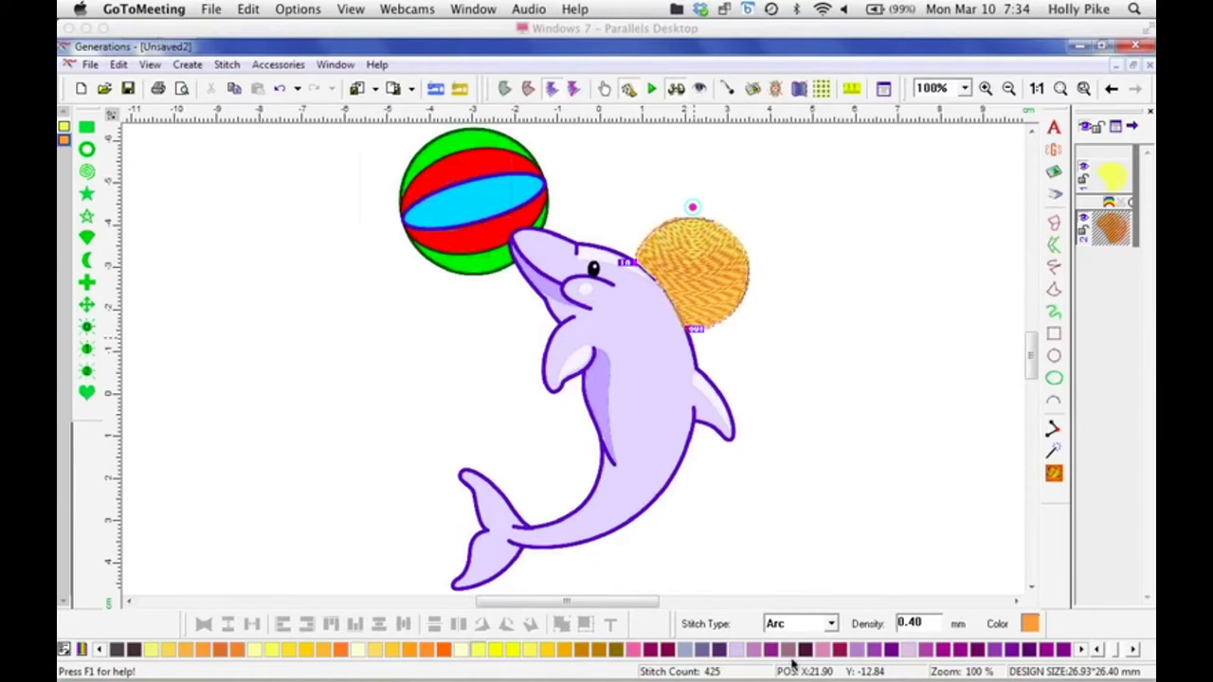
Step: With the 3D stitch view temporarily off, draw a yellow Complex Fill circle about 8 mm across in the upper part of the sun
left_click(673, 92)
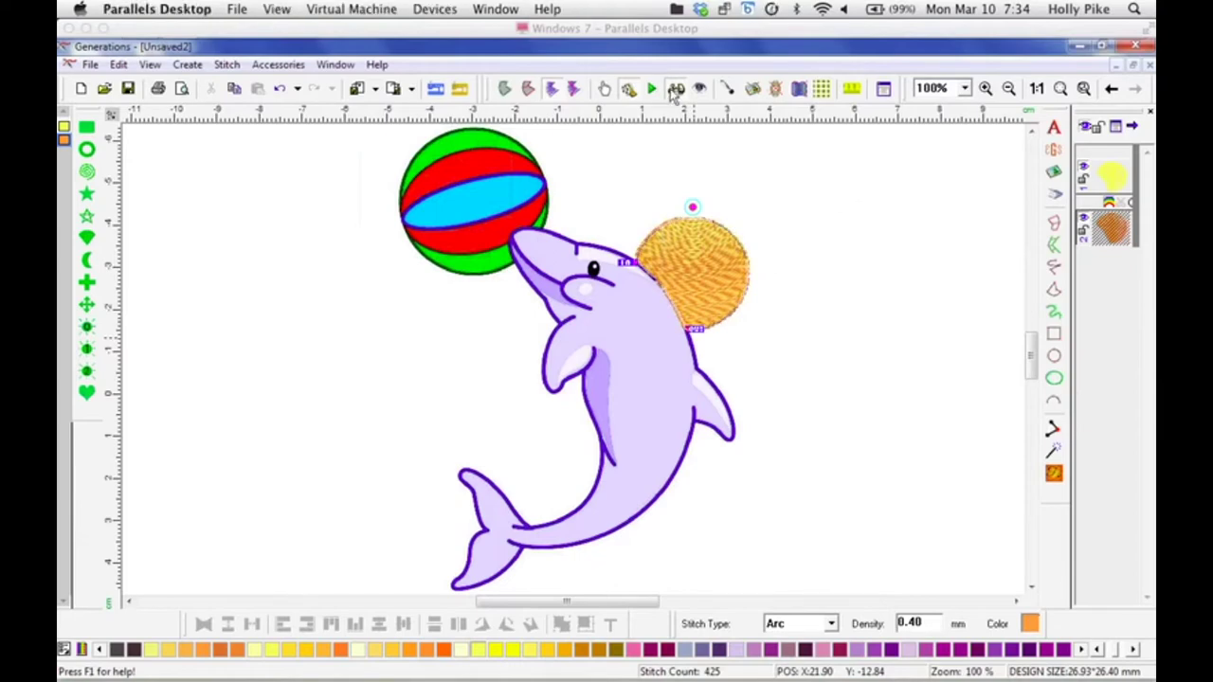
left_click(964, 88)
left_click(930, 175)
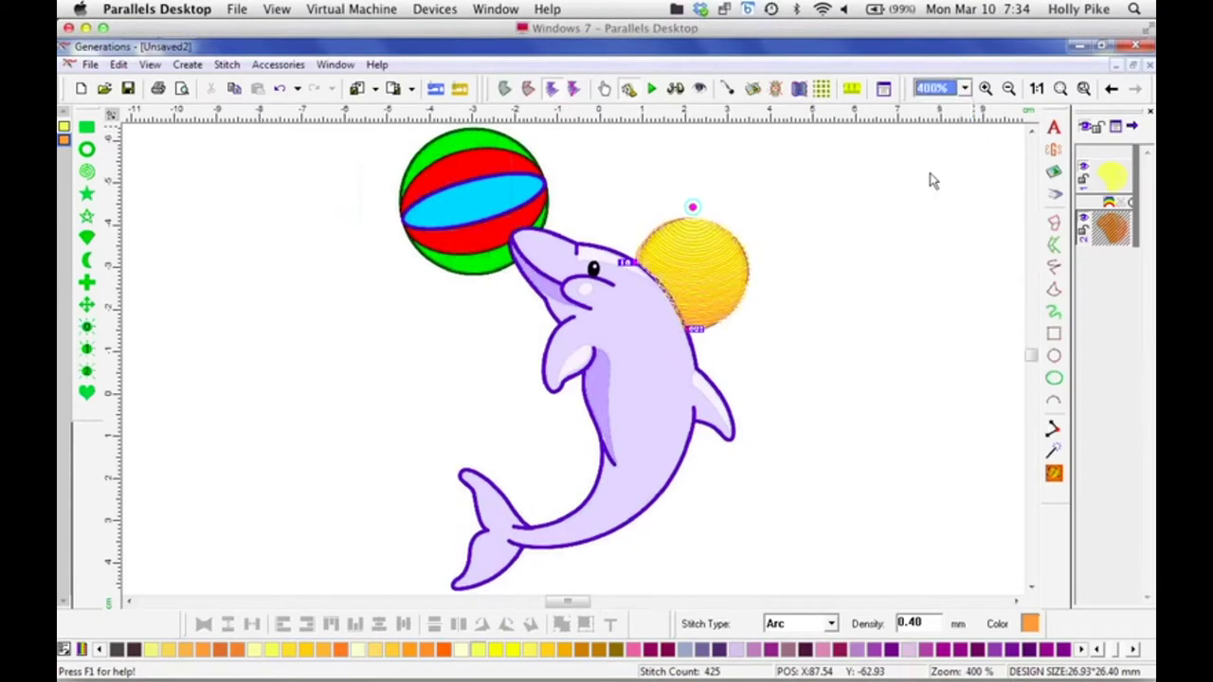
left_click_drag(580, 611, 588, 607)
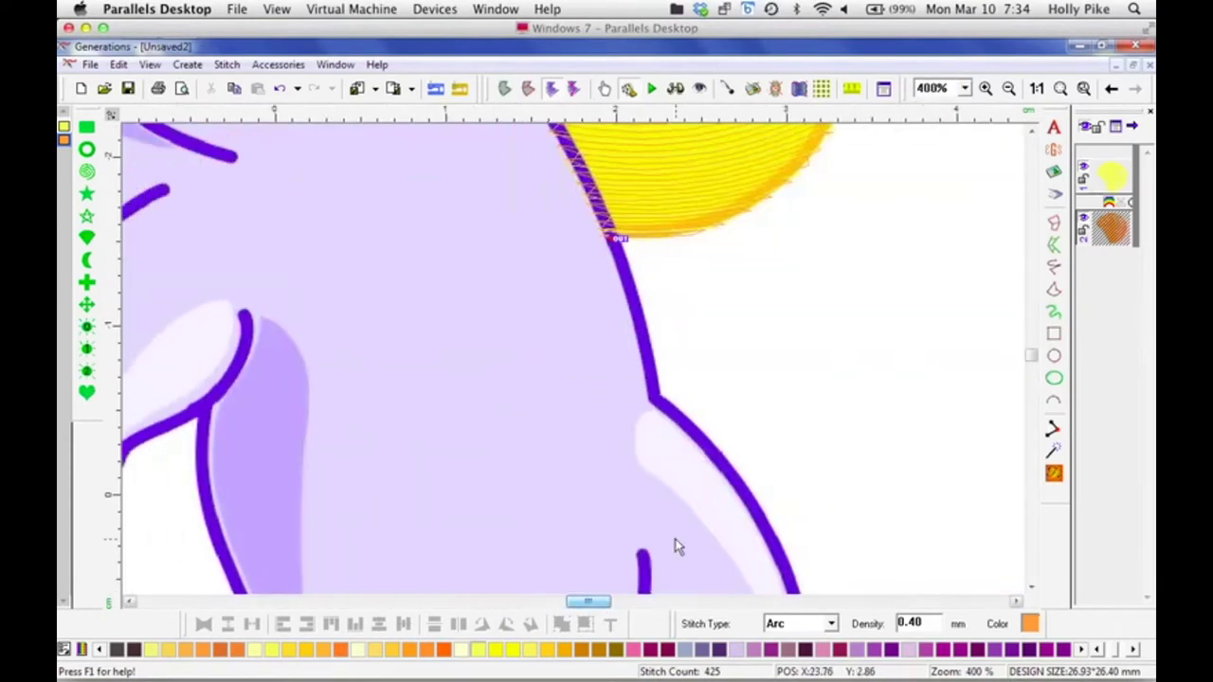
scroll(1031, 353, "up", 3)
scroll(1032, 352, "up", 4)
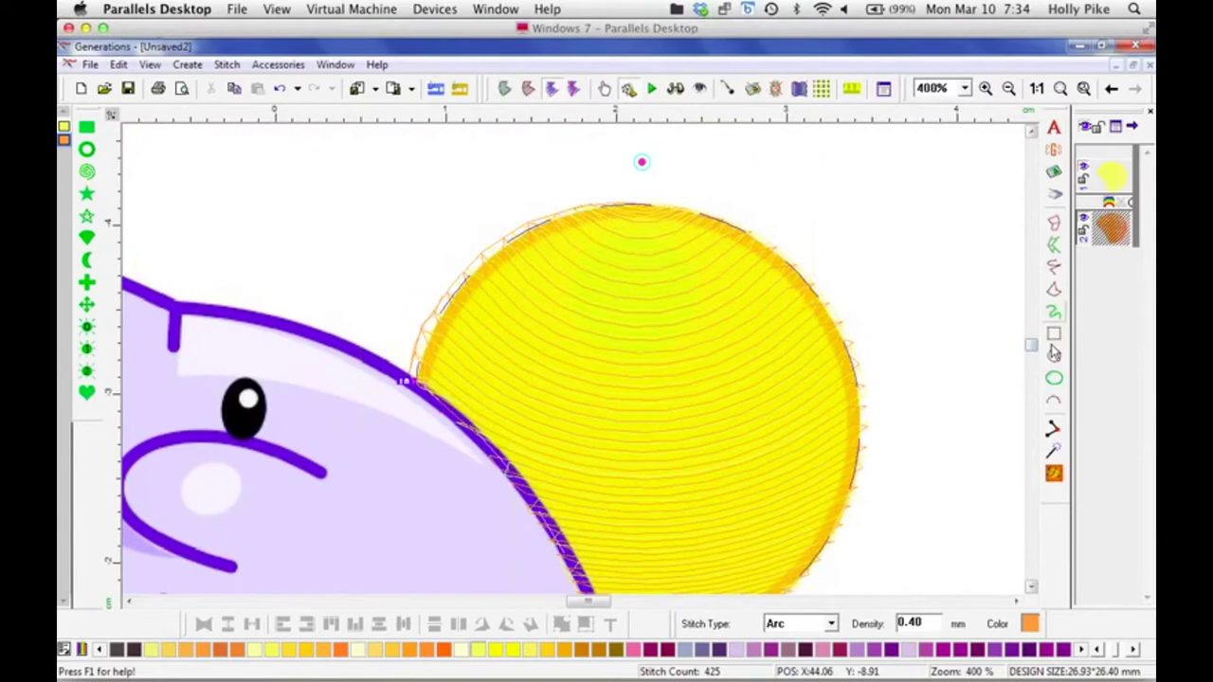
left_click(1055, 356)
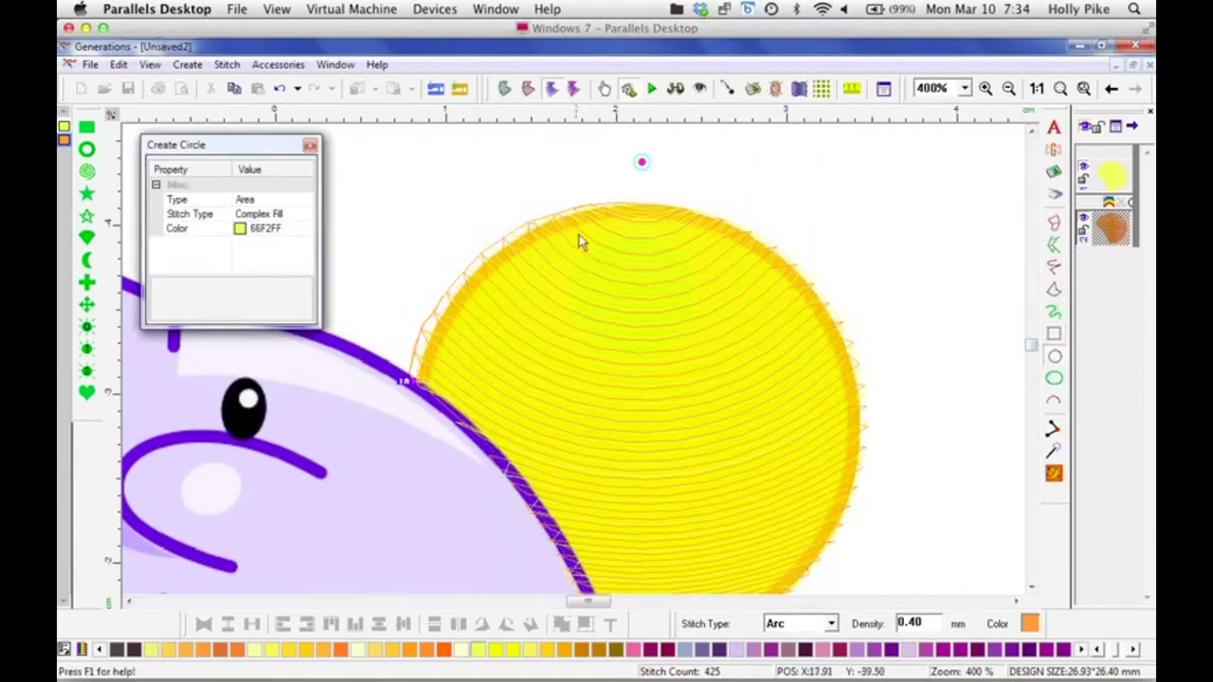
left_click_drag(580, 227, 706, 374)
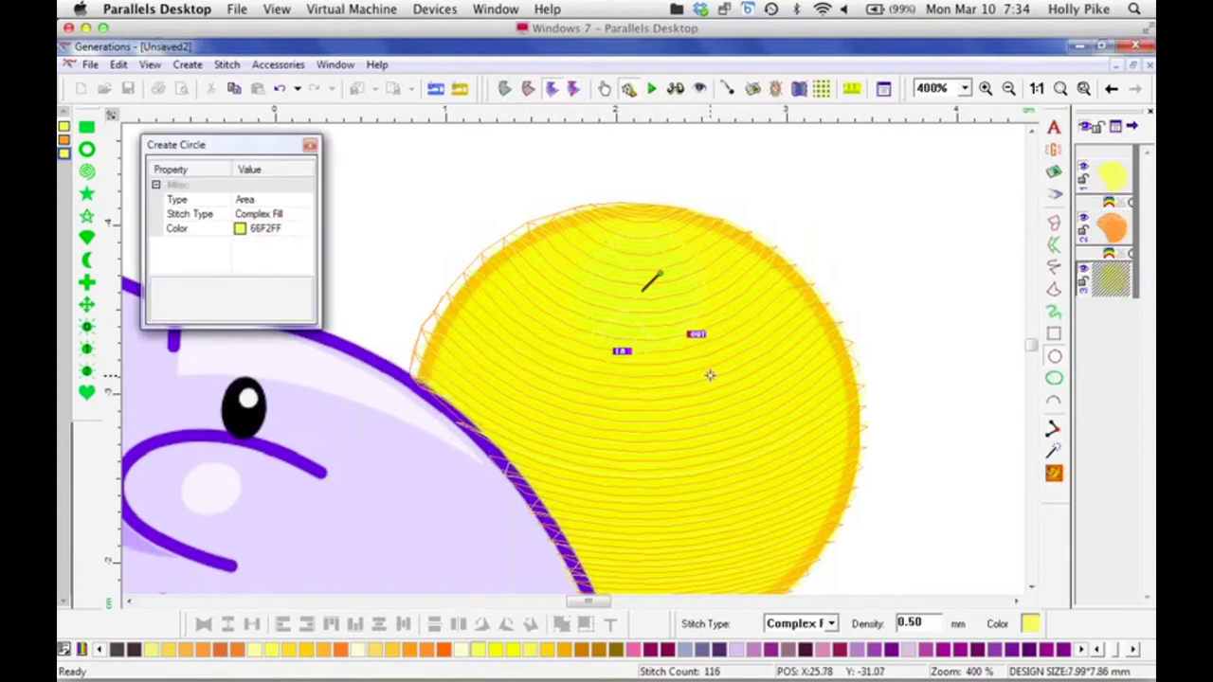
key("Return")
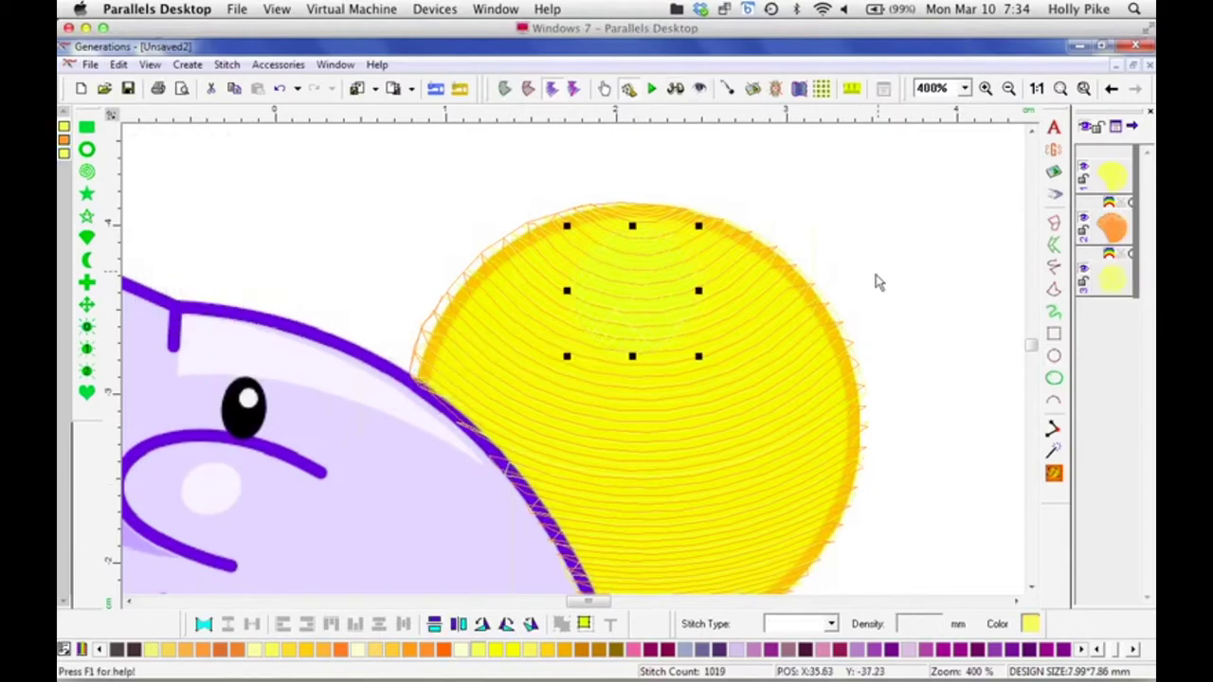
left_click(677, 89)
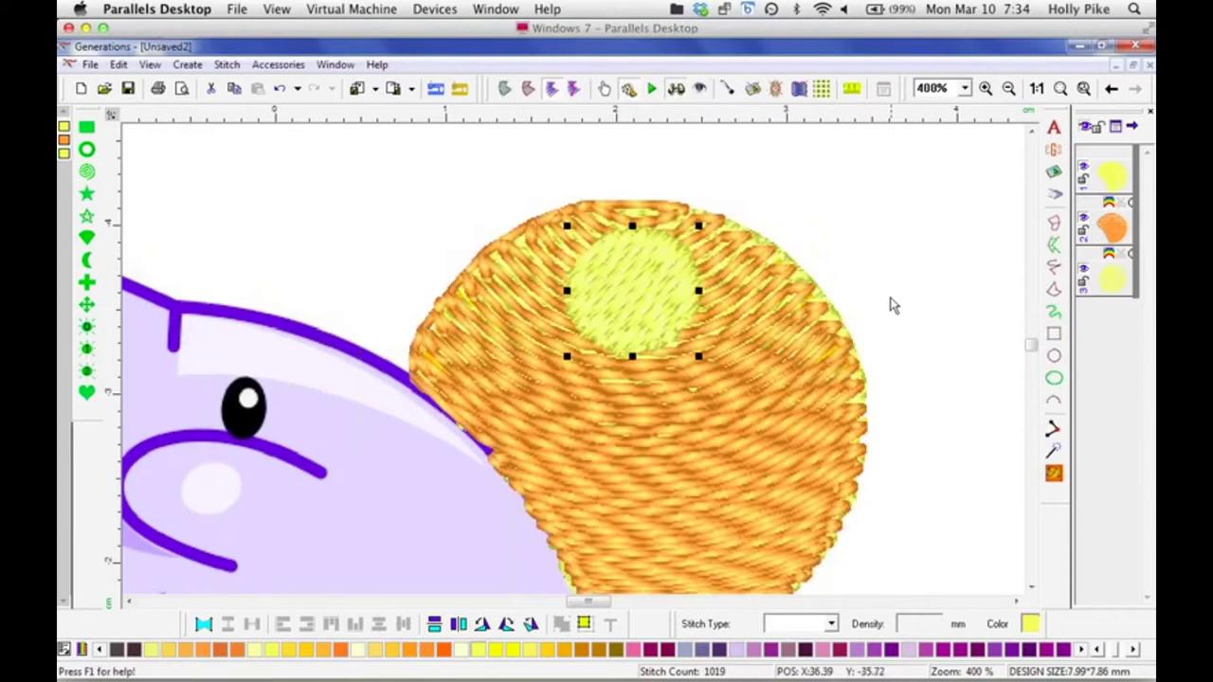
Step: Change the small yellow circle's stitch type to Arc, place its arc center point just above the sun and regenerate the stitches
left_click(662, 297)
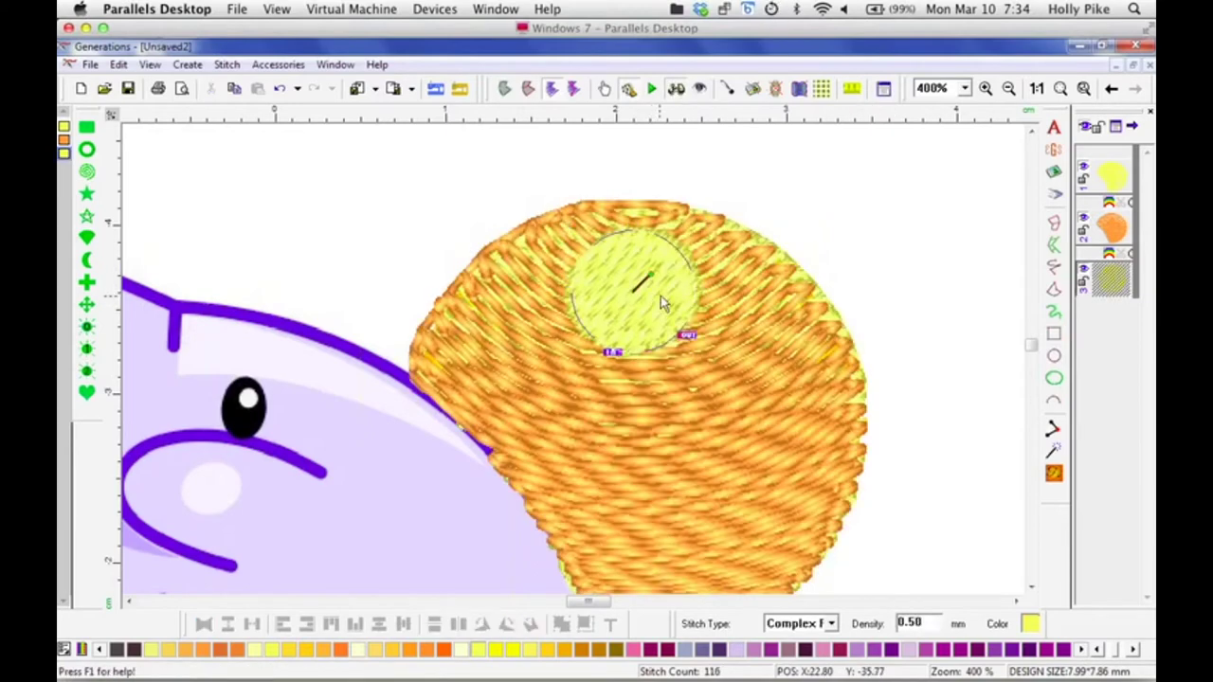
left_click(831, 624)
left_click(806, 605)
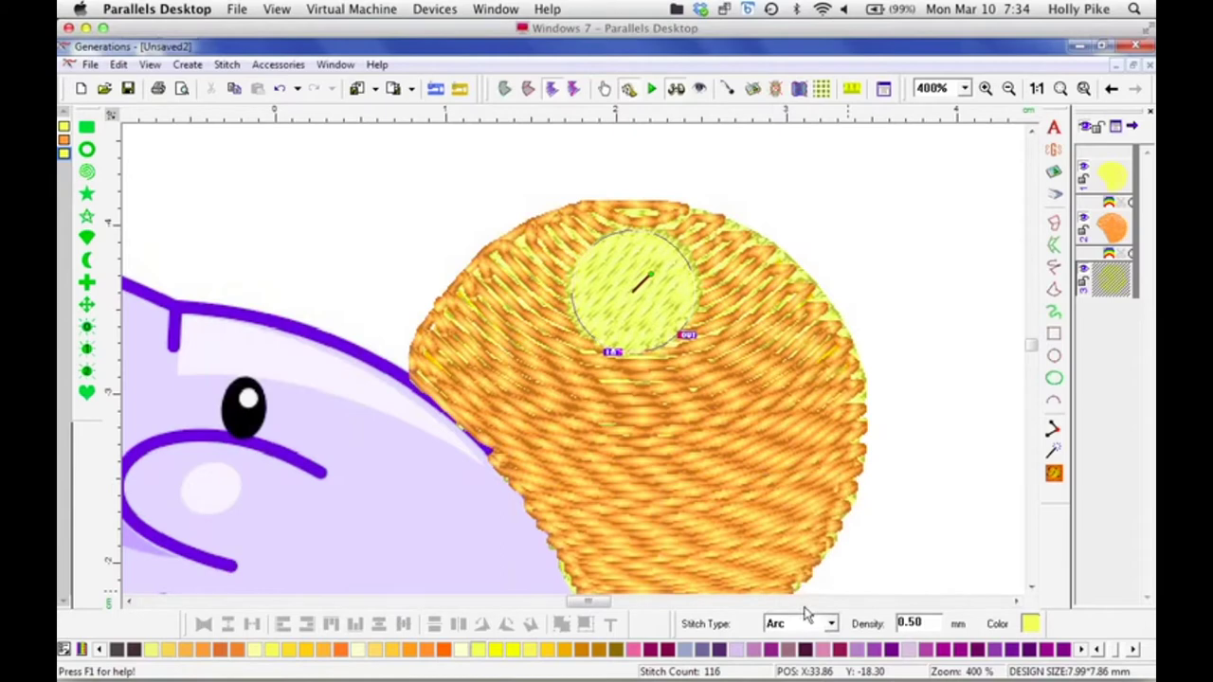
left_click(622, 144)
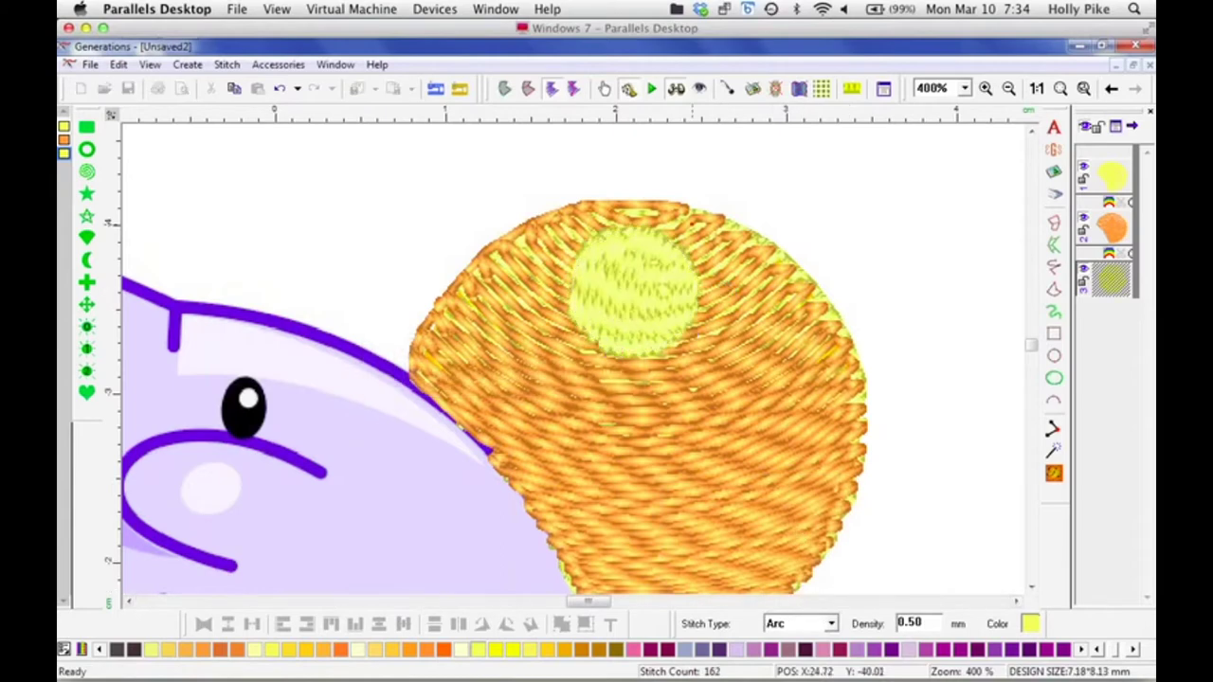
key("Tab")
left_click(1054, 473)
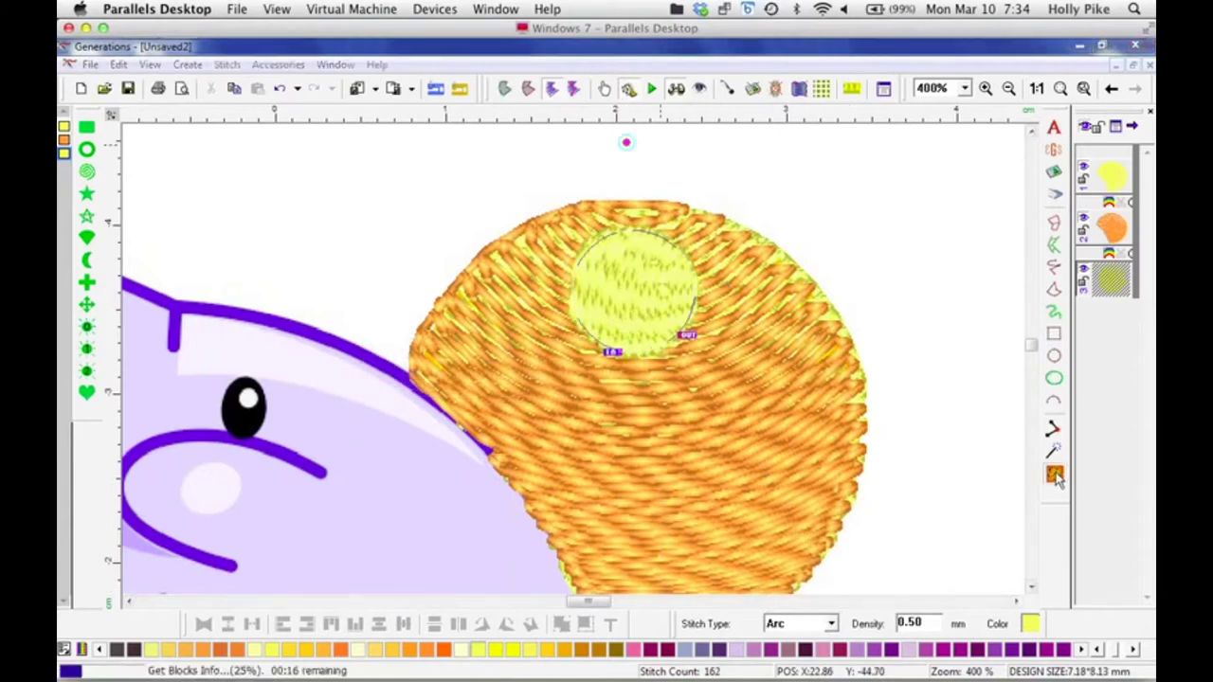
left_click(645, 141)
key("Tab")
left_click(1054, 473)
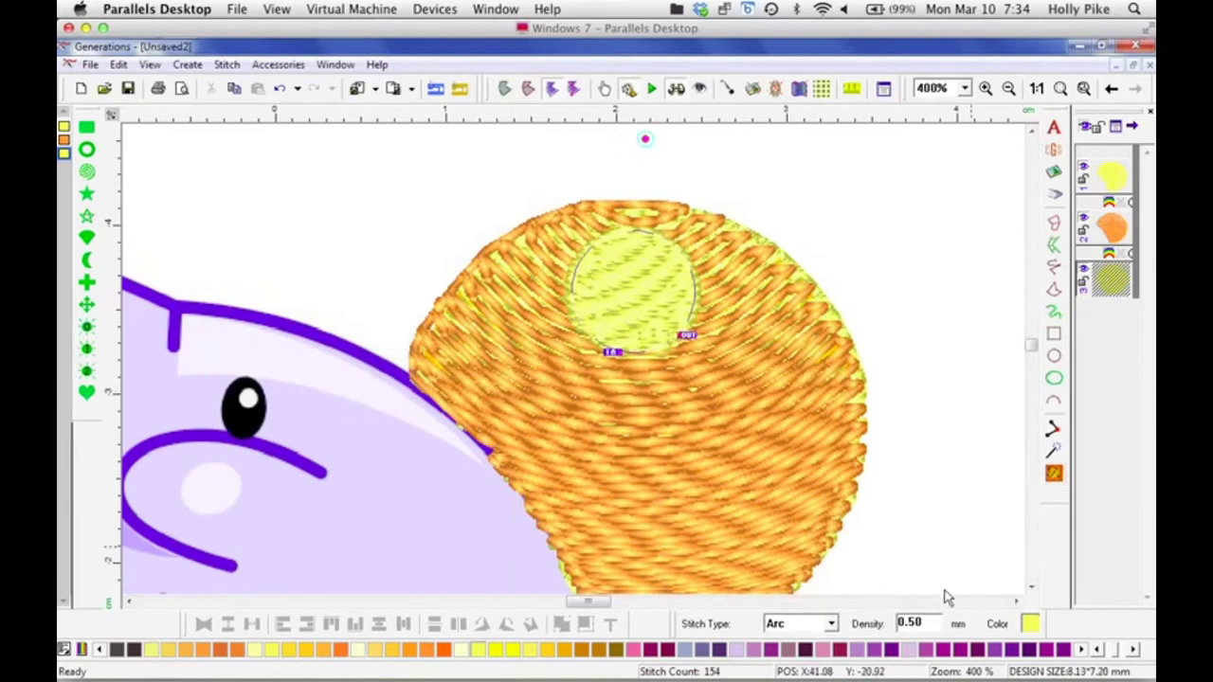
Step: Set the small yellow highlight circle's stitch density to 0.80 mm and turn off its underlay
left_click_drag(932, 623, 893, 626)
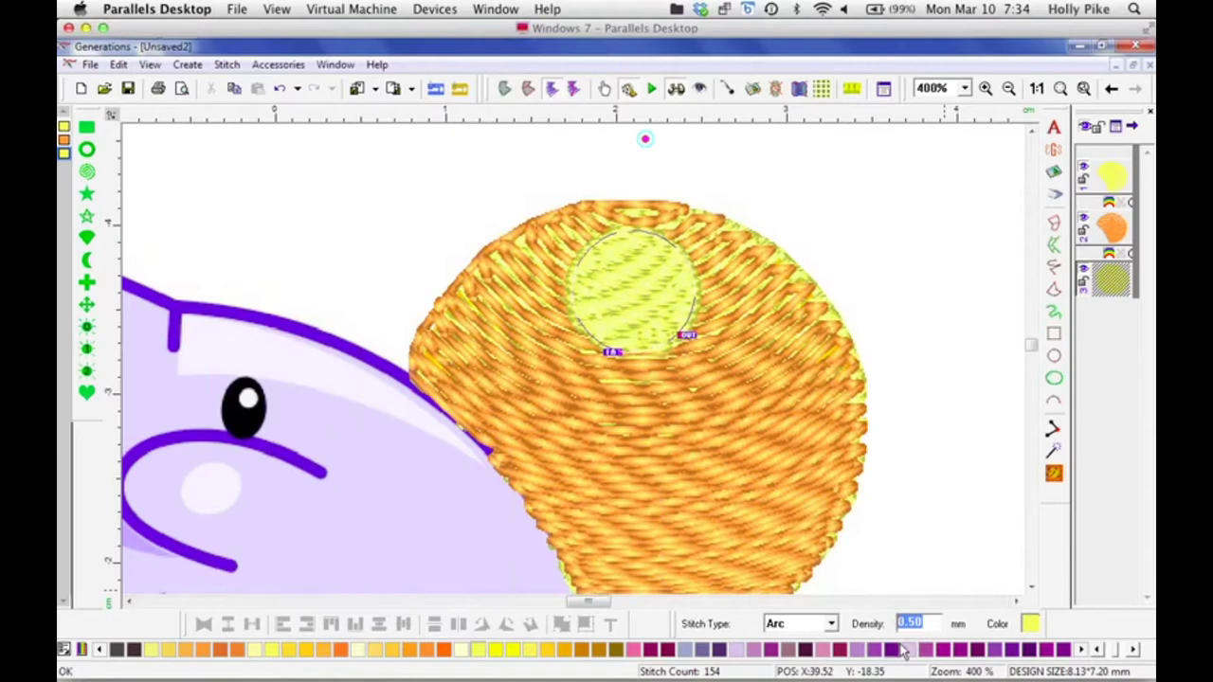
type("0.")
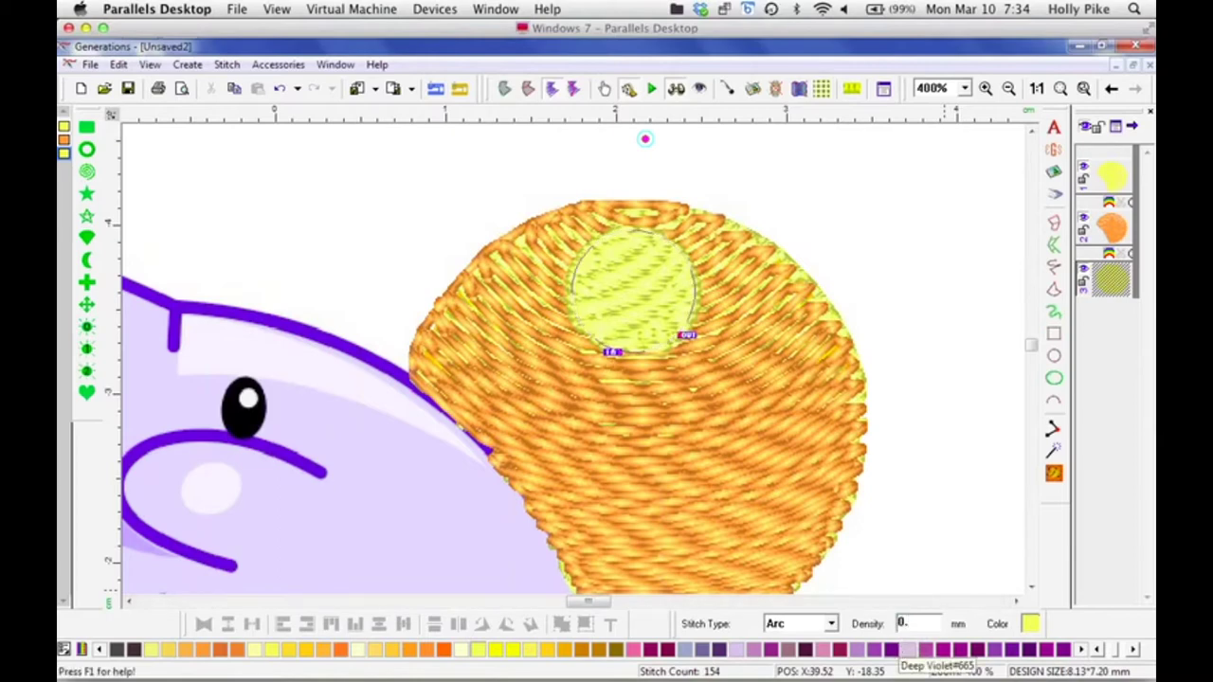
type("88")
key("Return")
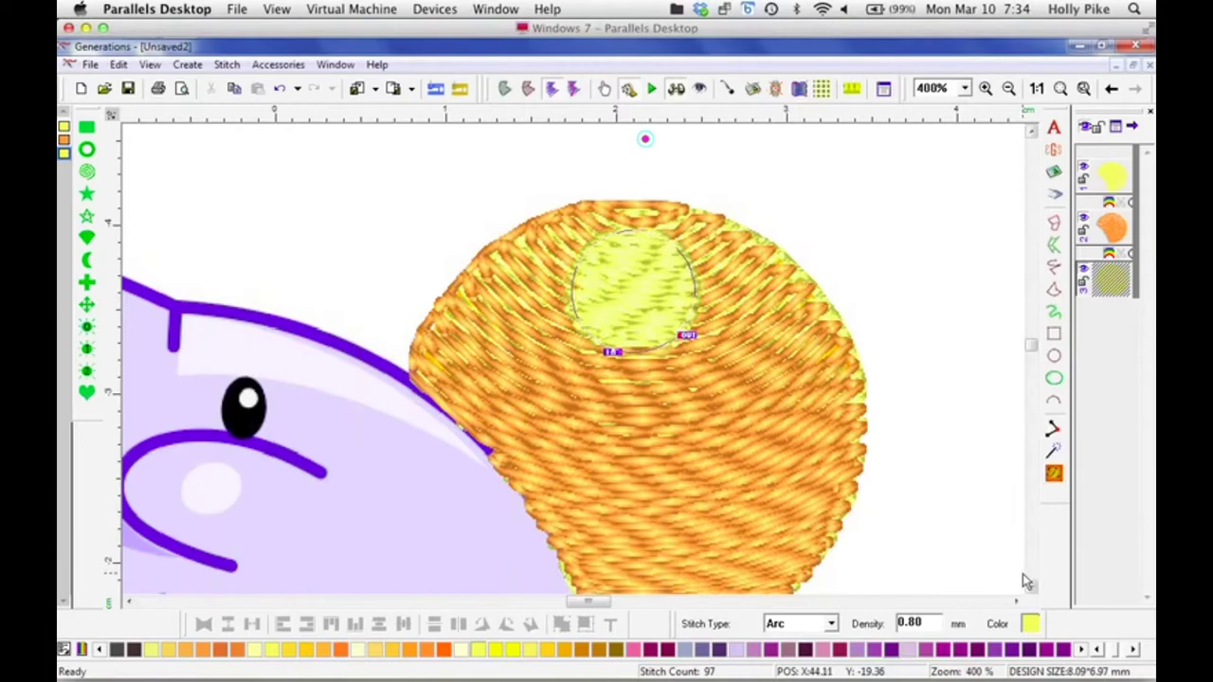
double_click(980, 570)
left_click(645, 444)
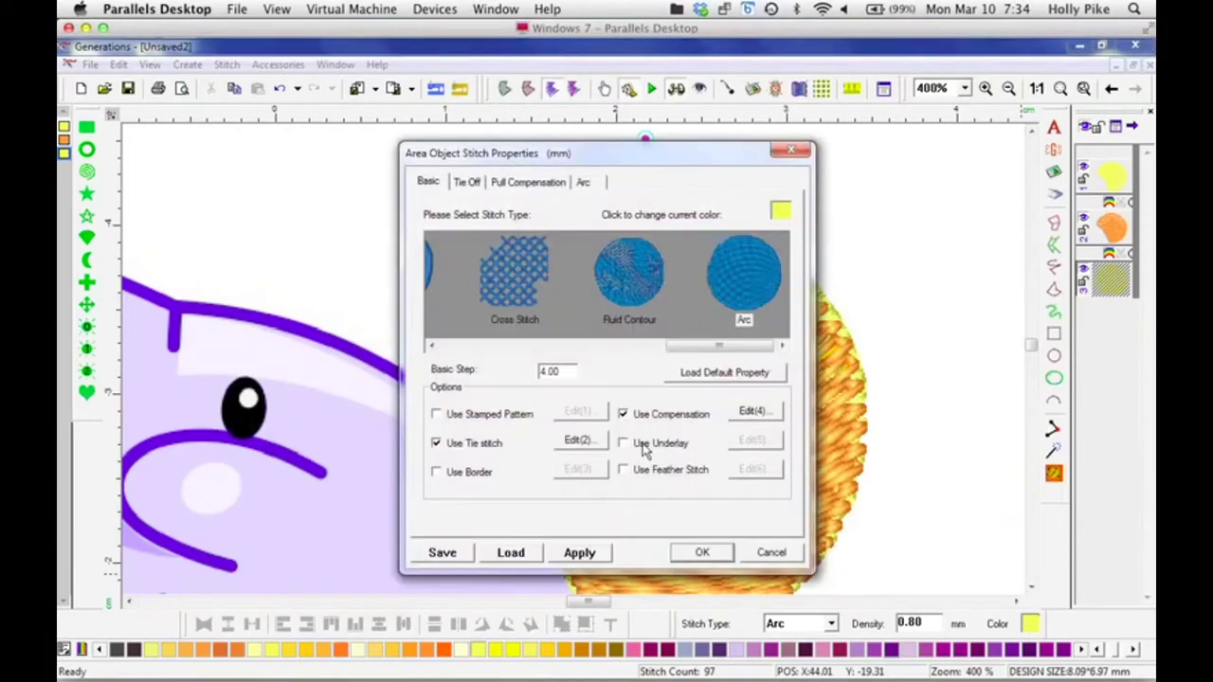
left_click(701, 551)
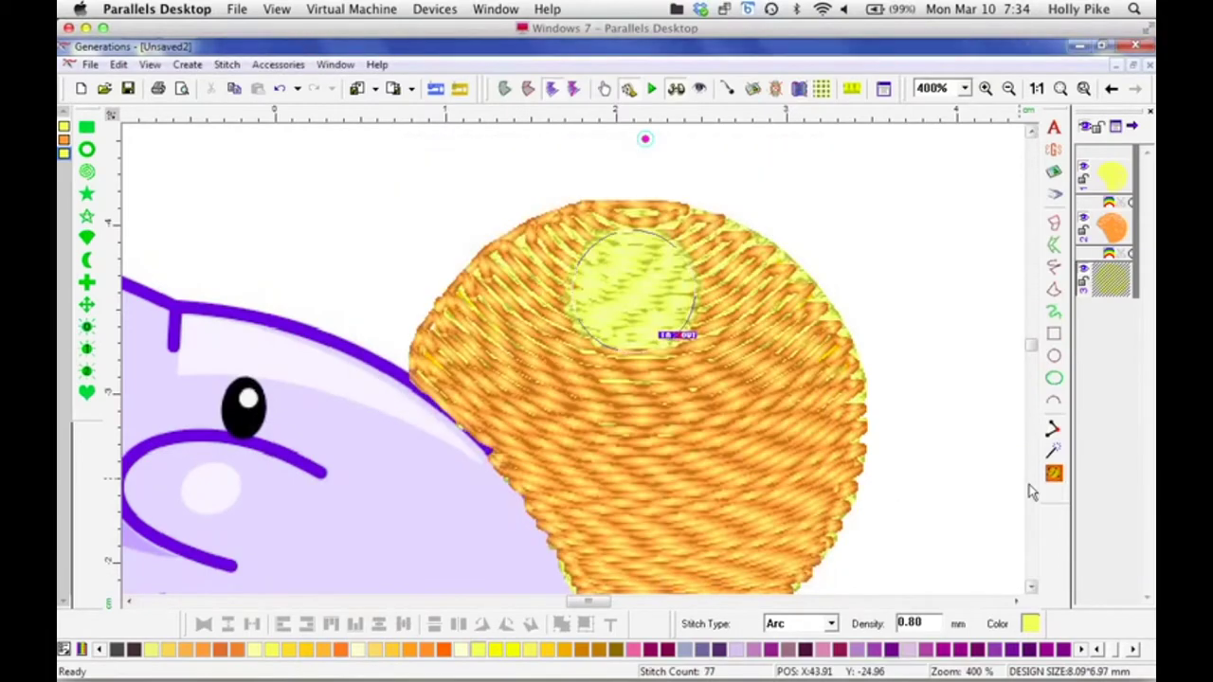
Step: Set the highlight circle's density to 1.30 mm, resize it very slightly and view it within the whole design
left_click_drag(924, 622, 884, 645)
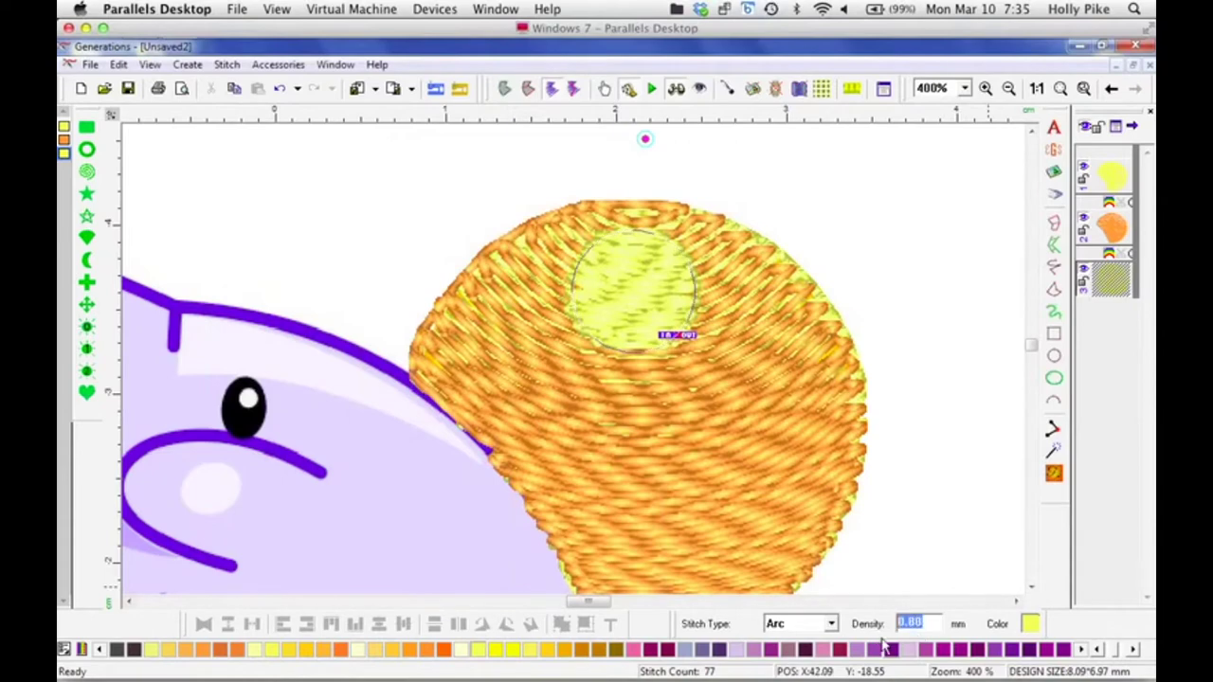
type("1.3")
key("Return")
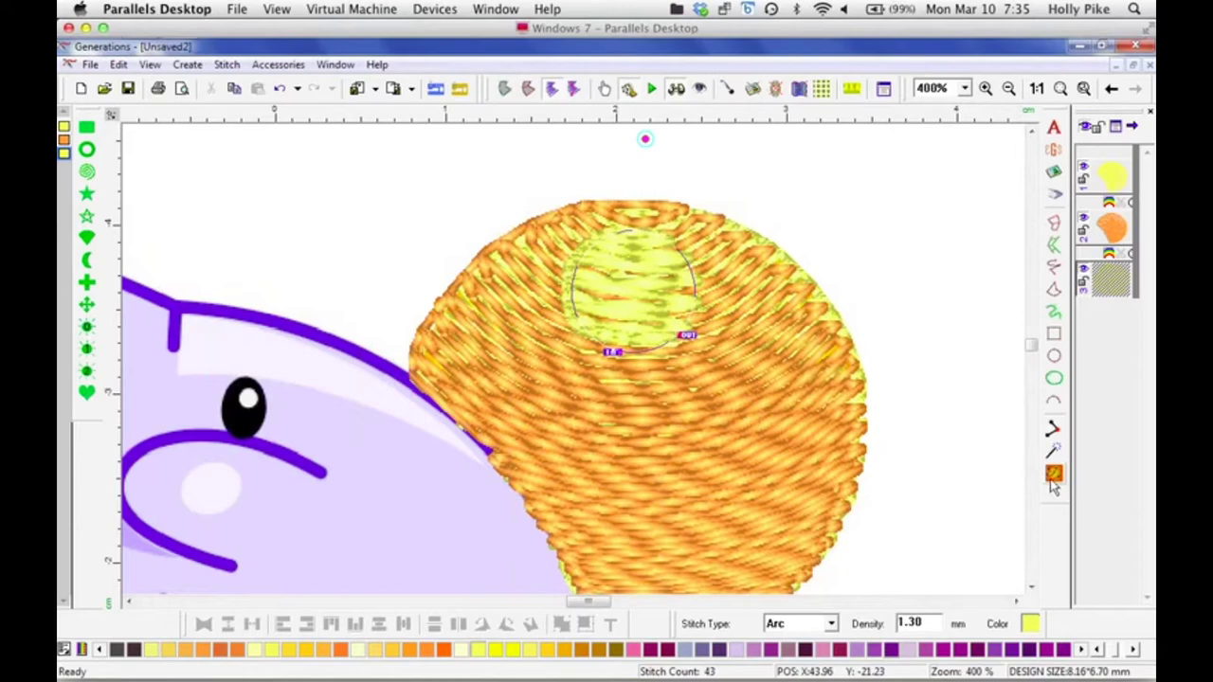
left_click(664, 322)
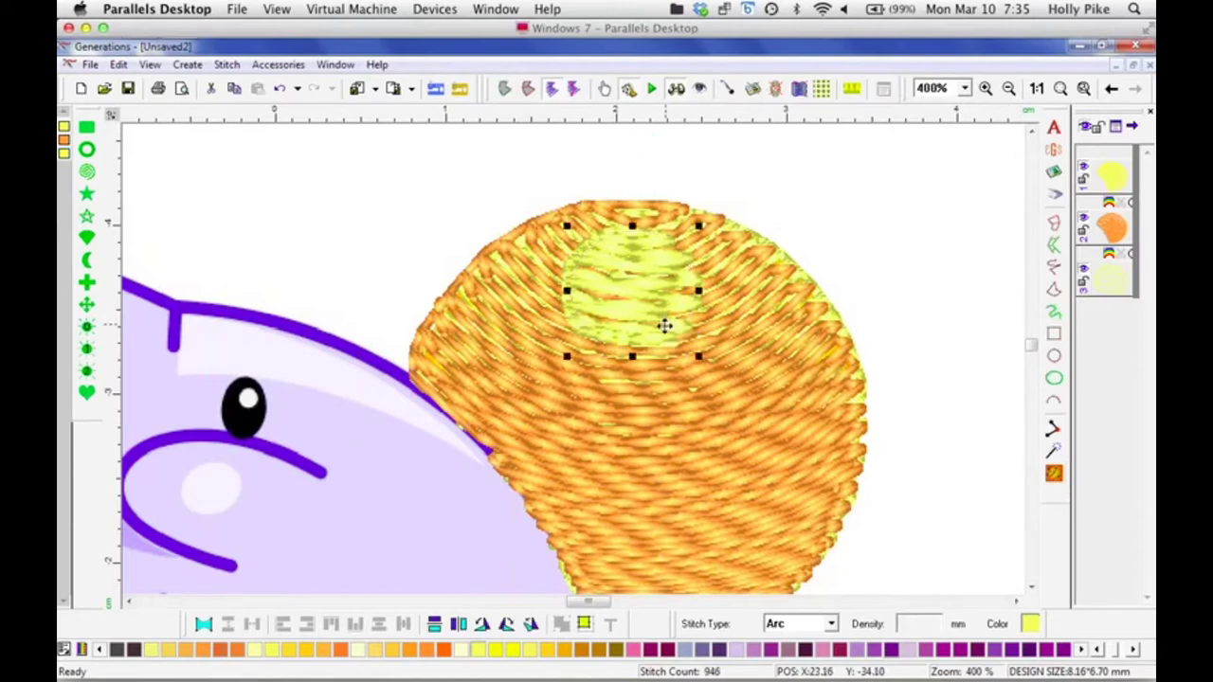
left_click_drag(702, 359, 706, 363)
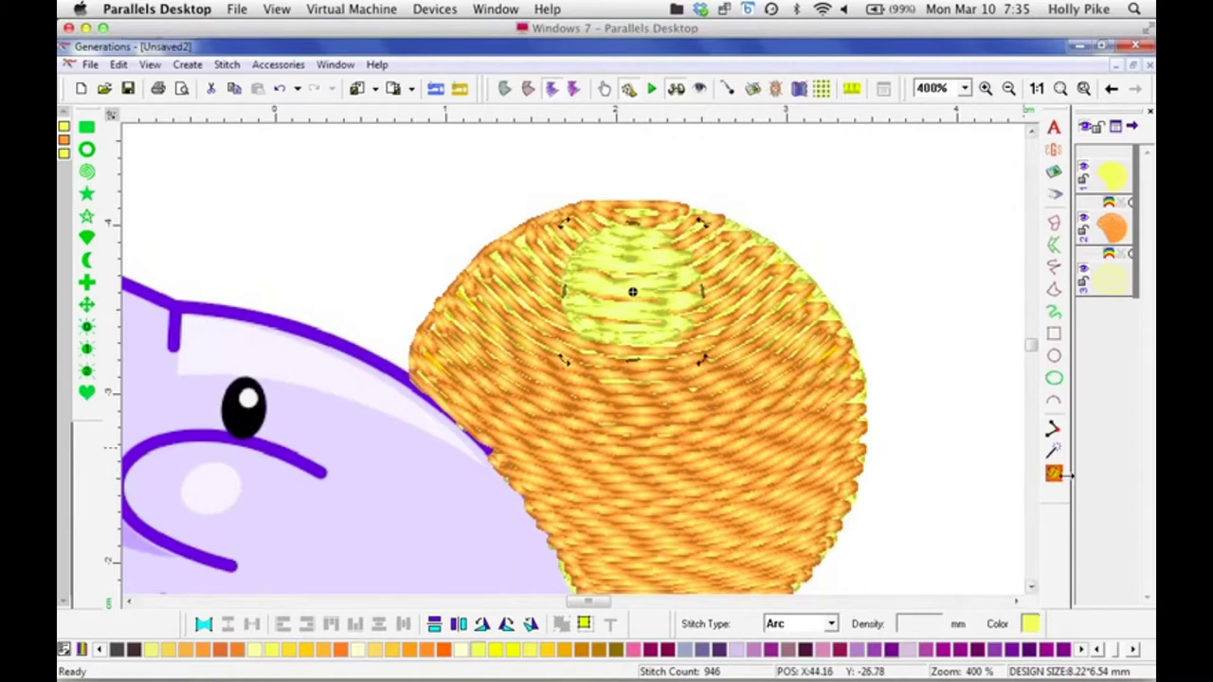
left_click(1060, 88)
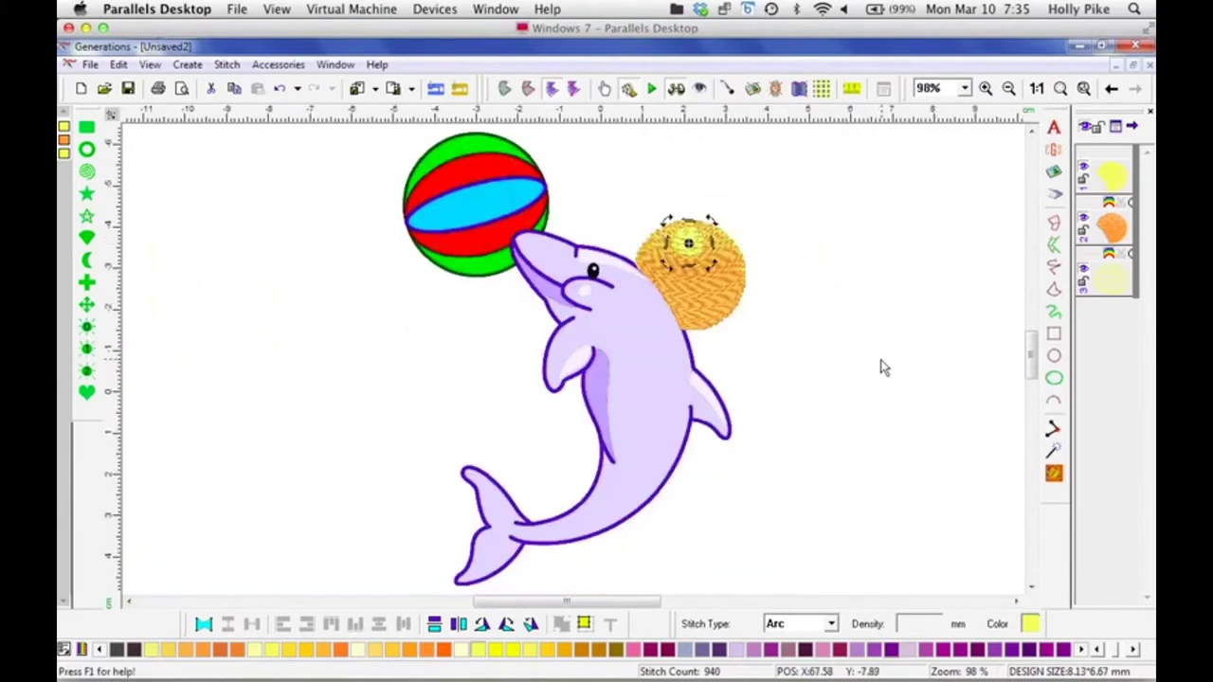
left_click(862, 450)
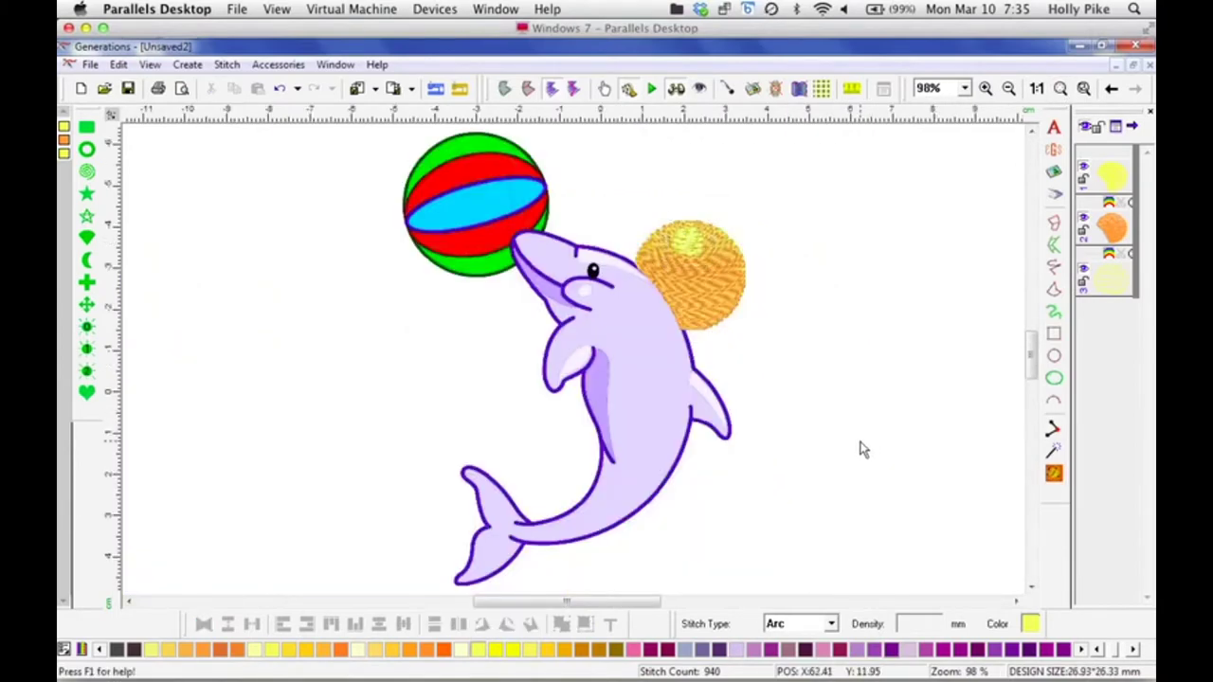
Step: Increase the highlight circle's density value to 1.50 mm and regenerate its stitches
left_click(692, 244)
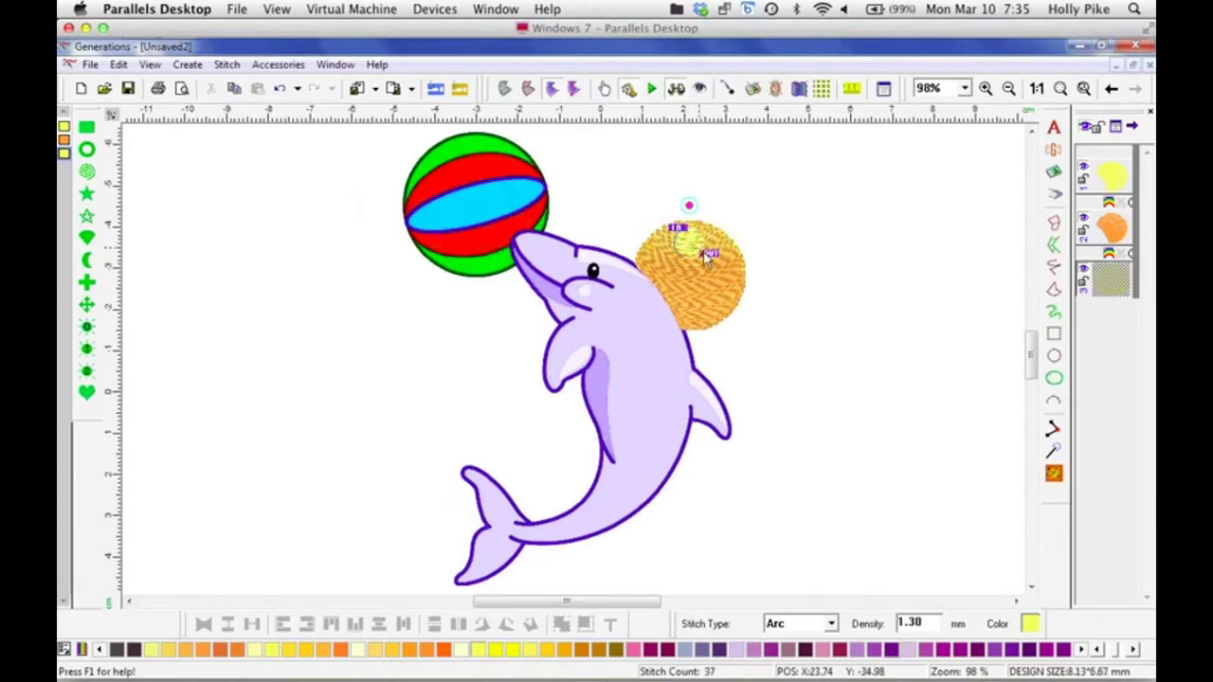
double_click(916, 623)
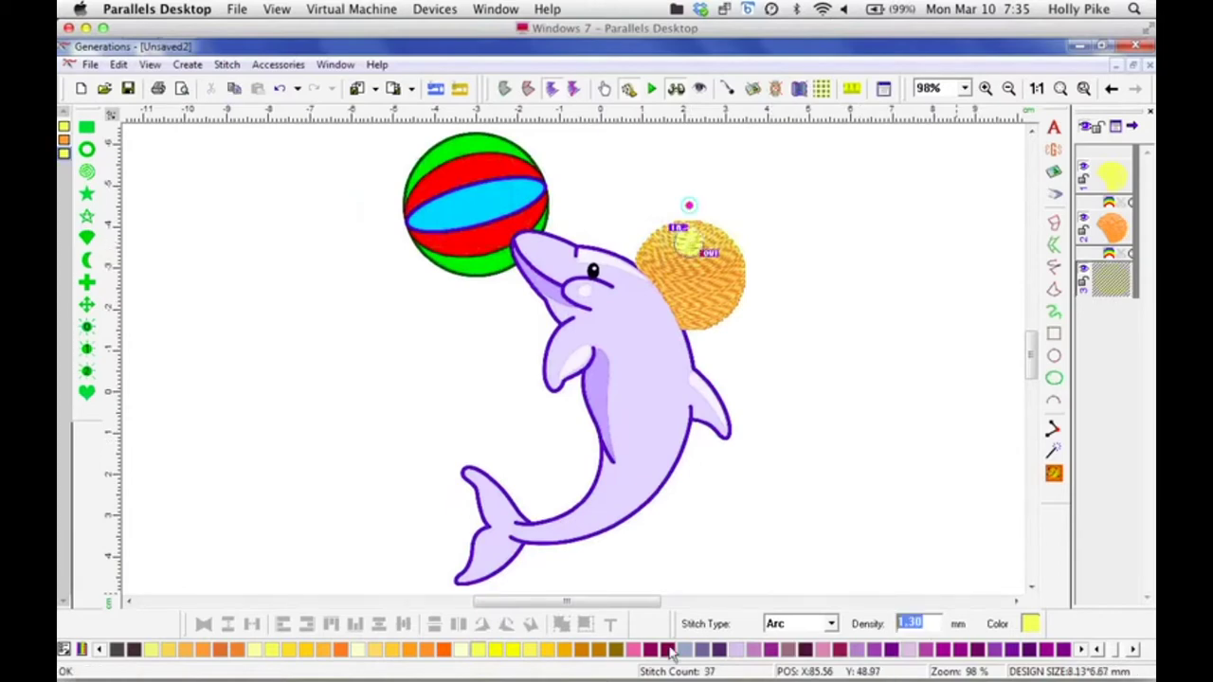
type("1.")
left_click(1054, 474)
left_click(891, 499)
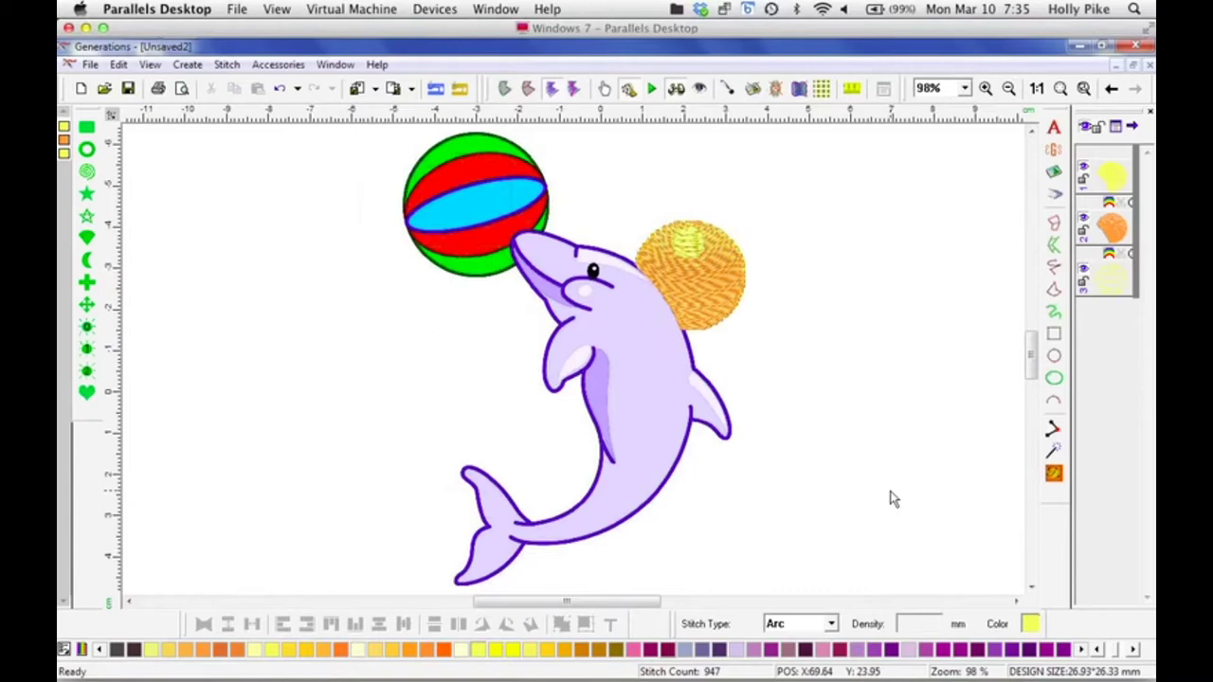
Step: Recolor the highlight circle in the sun with a deeper golden yellow
left_click(688, 243)
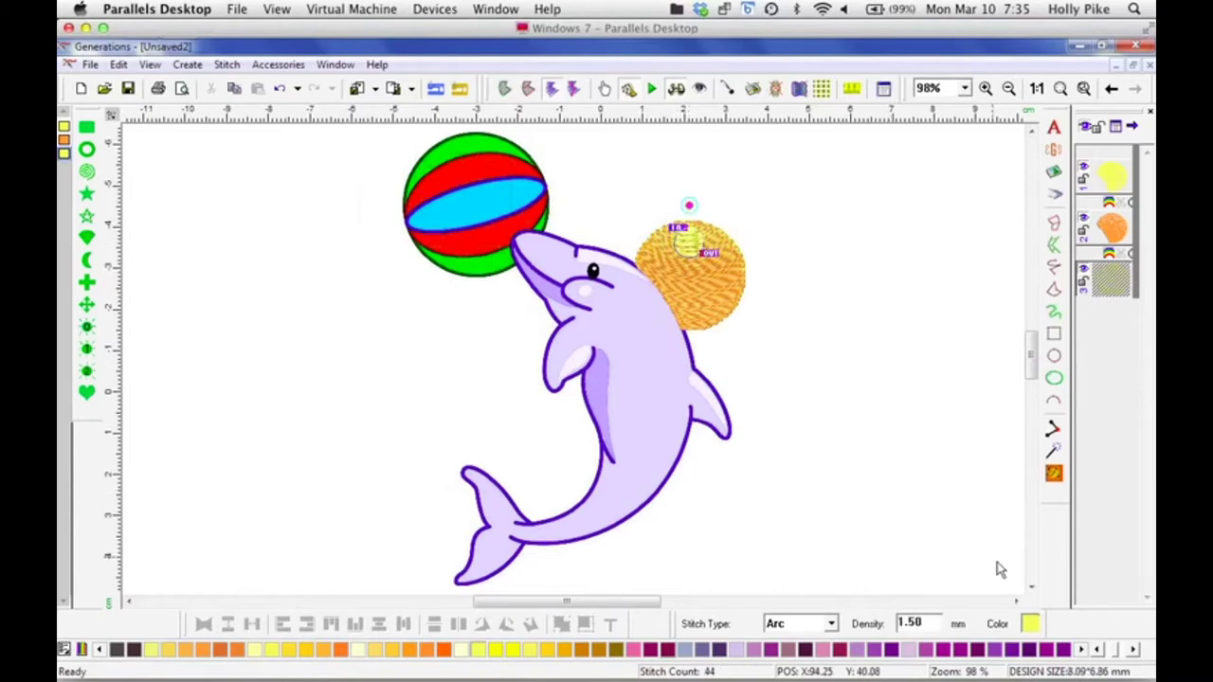
left_click(534, 652)
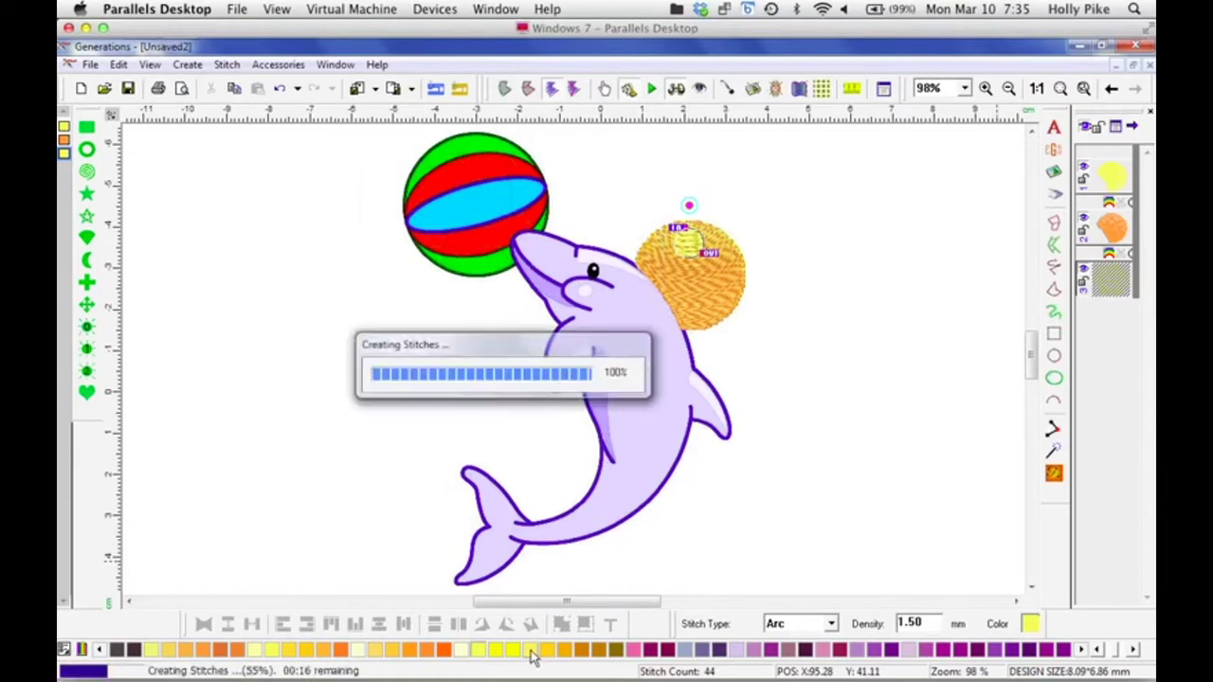
left_click(548, 652)
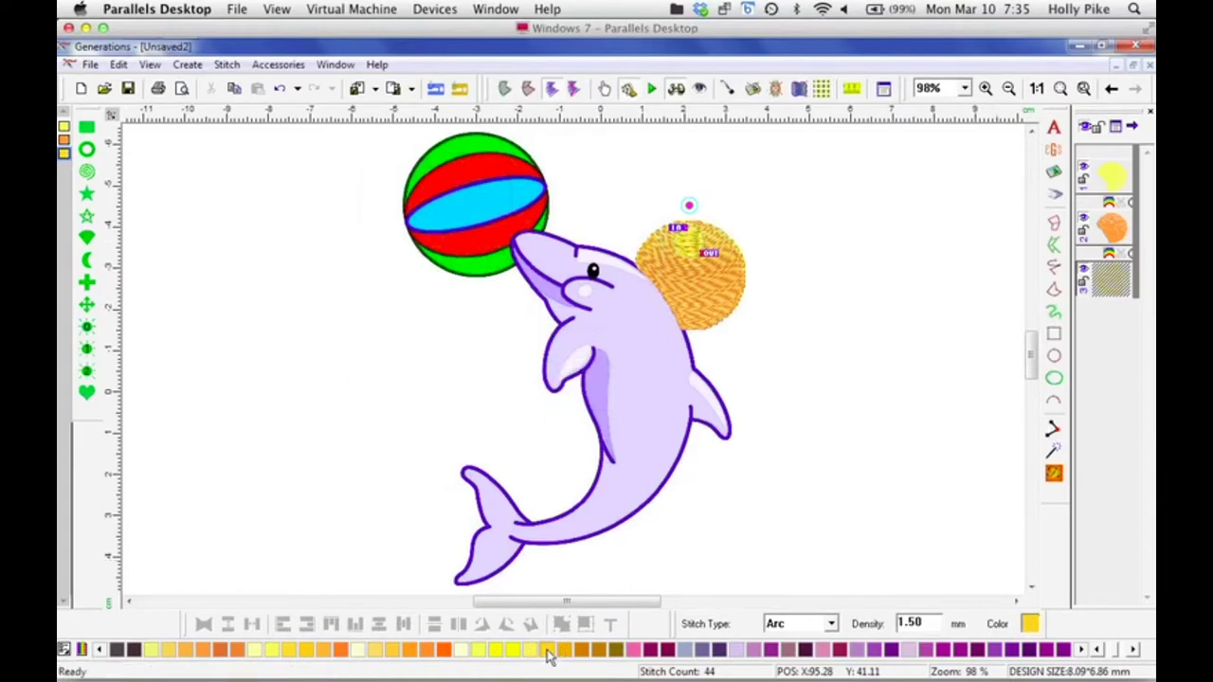
left_click(290, 652)
left_click(764, 427)
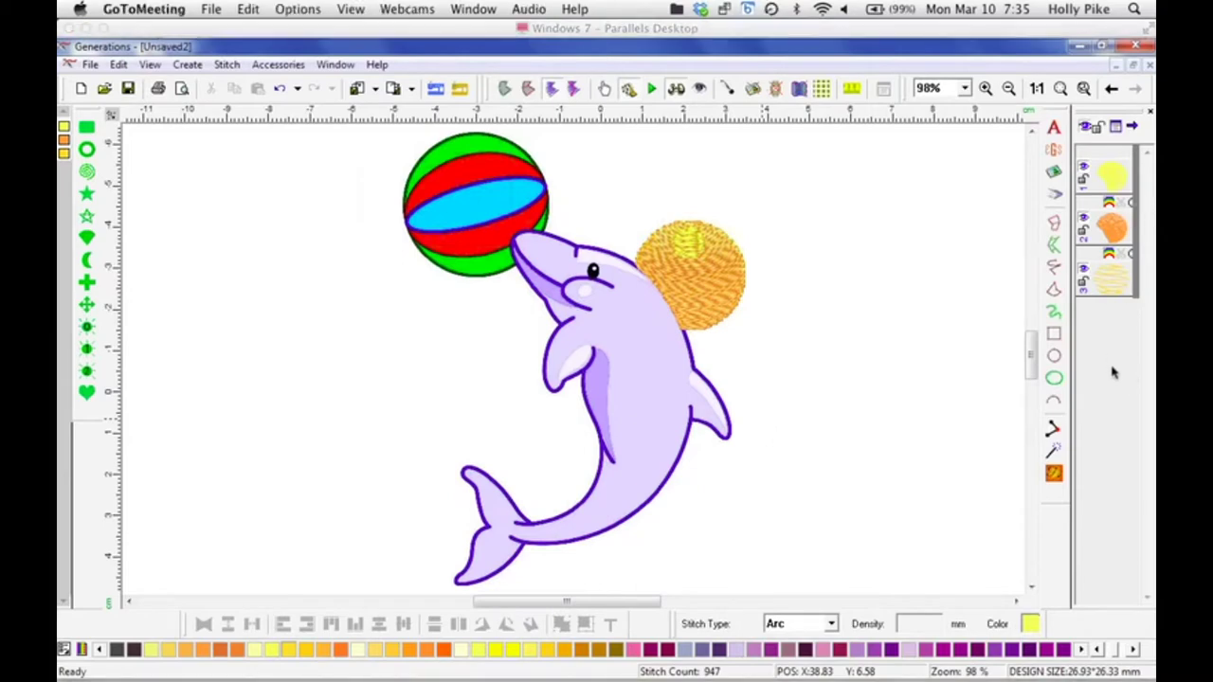
Step: Trace the sun's outline as a yellow freehand Complex Fill area about 27.6 mm across, directly over the existing sun
left_click(836, 432)
left_click(966, 88)
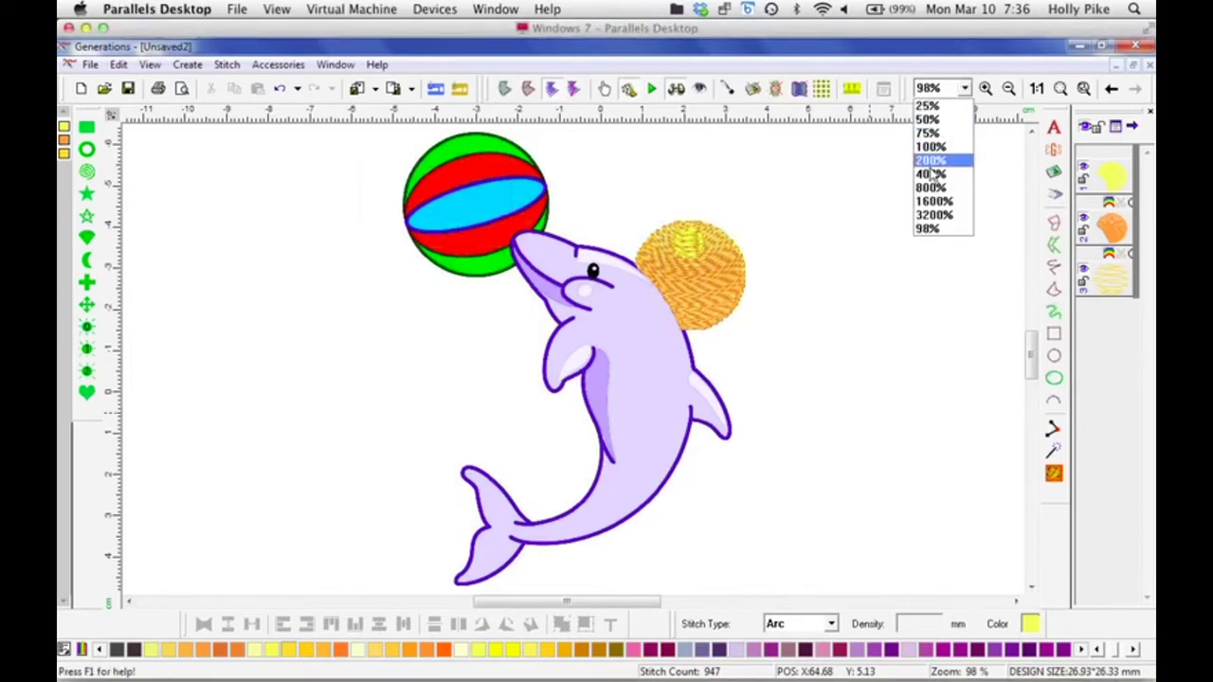
left_click(925, 174)
left_click_drag(583, 603, 607, 602)
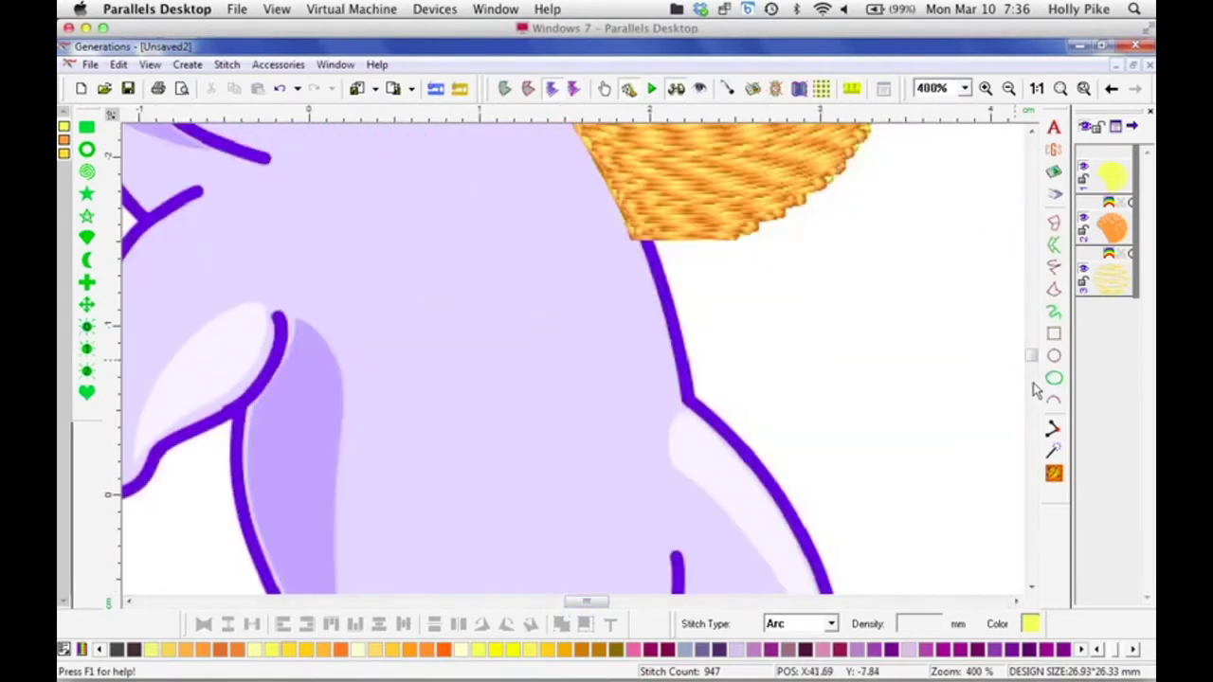
left_click_drag(1029, 352, 1029, 347)
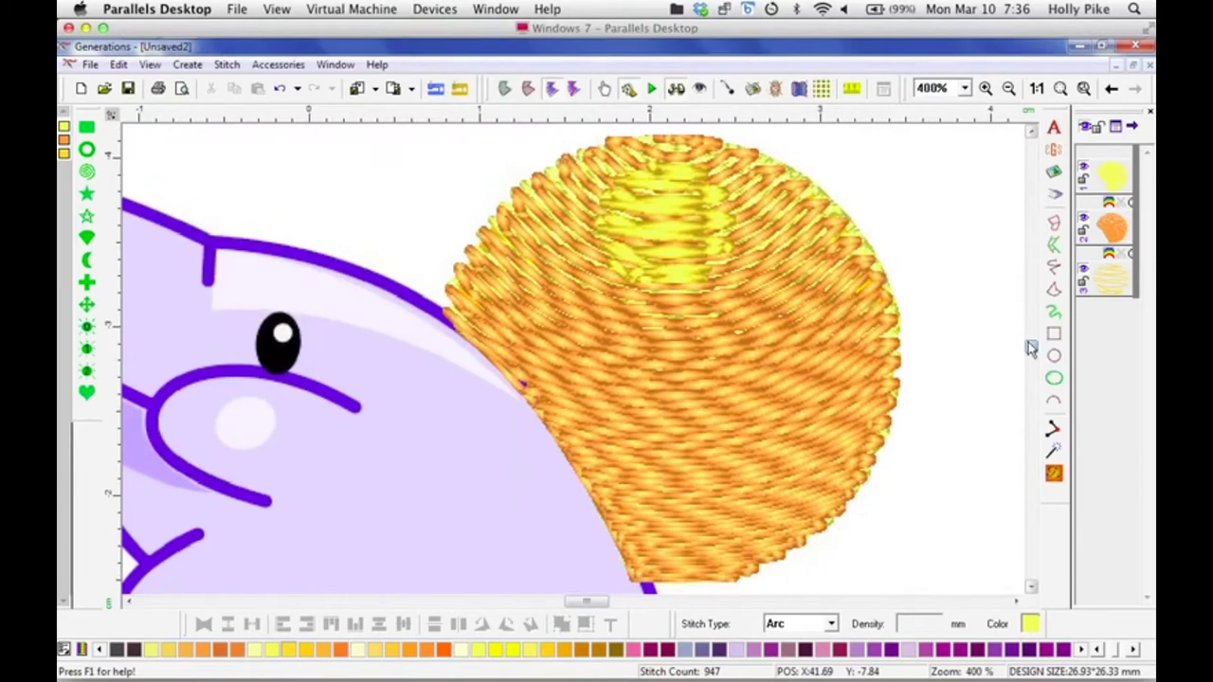
left_click(1054, 289)
mouse_move(441, 318)
left_mouse_down()
mouse_move(462, 243)
mouse_move(611, 139)
mouse_move(750, 137)
mouse_move(795, 168)
mouse_move(888, 316)
mouse_move(892, 403)
mouse_move(834, 513)
mouse_move(693, 583)
mouse_move(635, 583)
mouse_move(597, 486)
mouse_move(509, 360)
mouse_move(441, 313)
left_mouse_up()
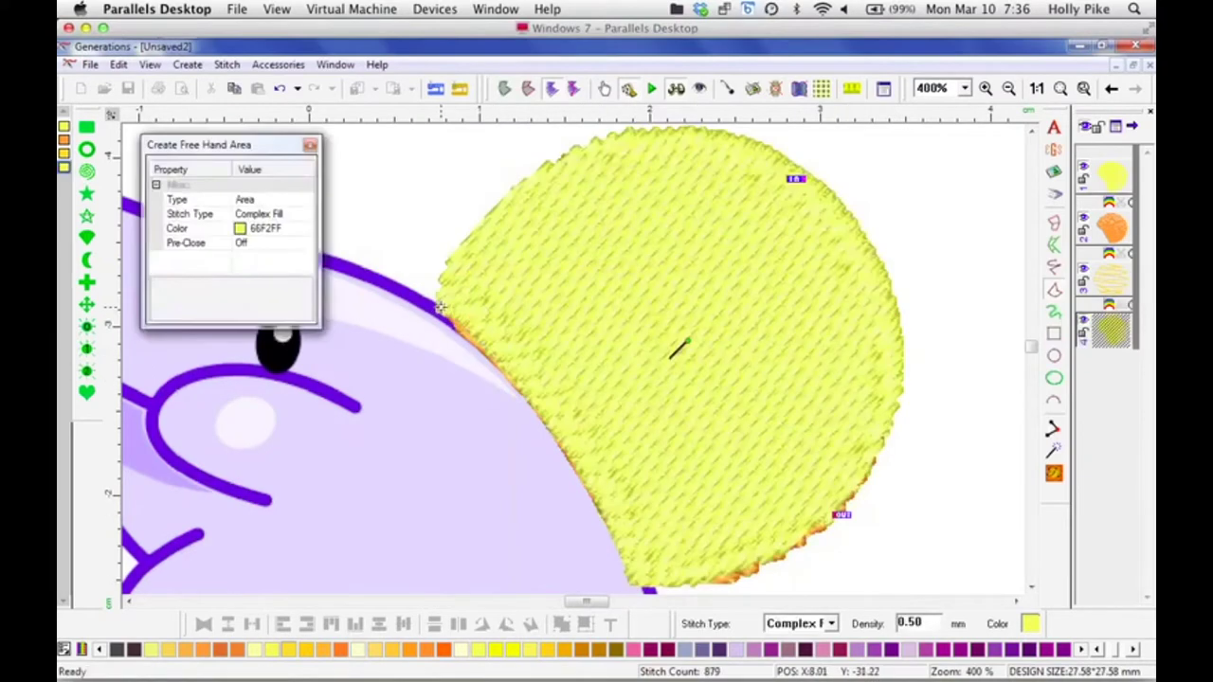
Step: Move the new yellow sun shape off the original sun to the empty space on its right
left_click(1061, 88)
key("Escape")
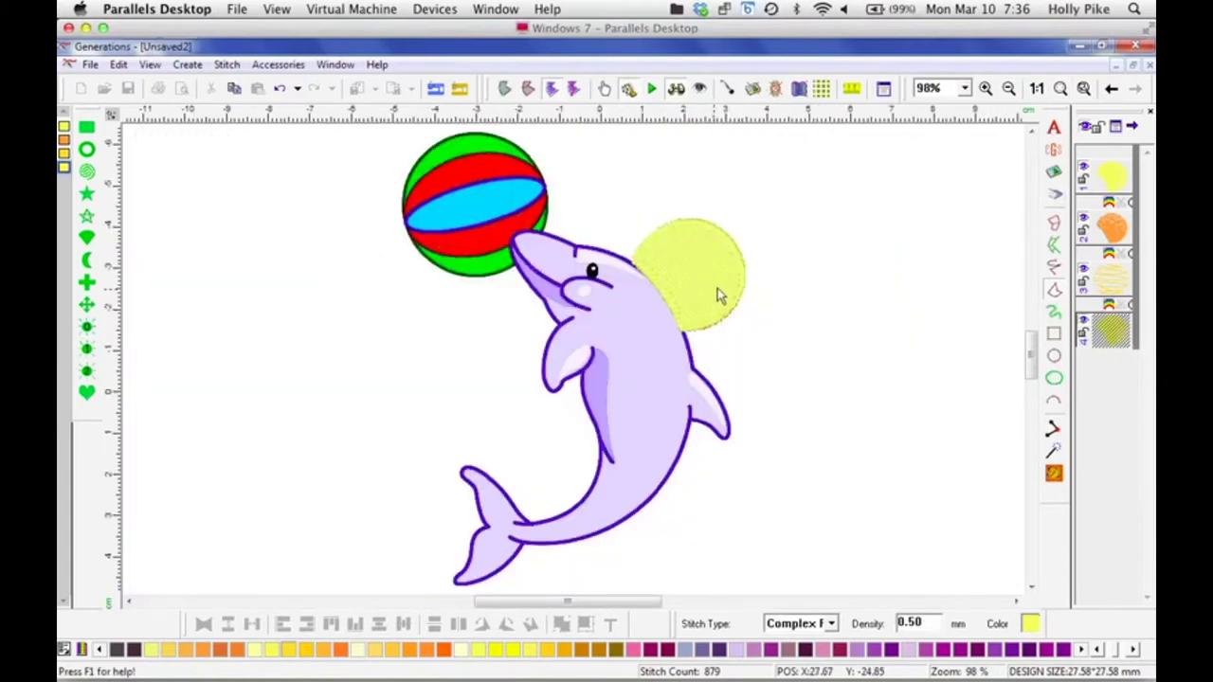
left_click(881, 280)
left_click(708, 270)
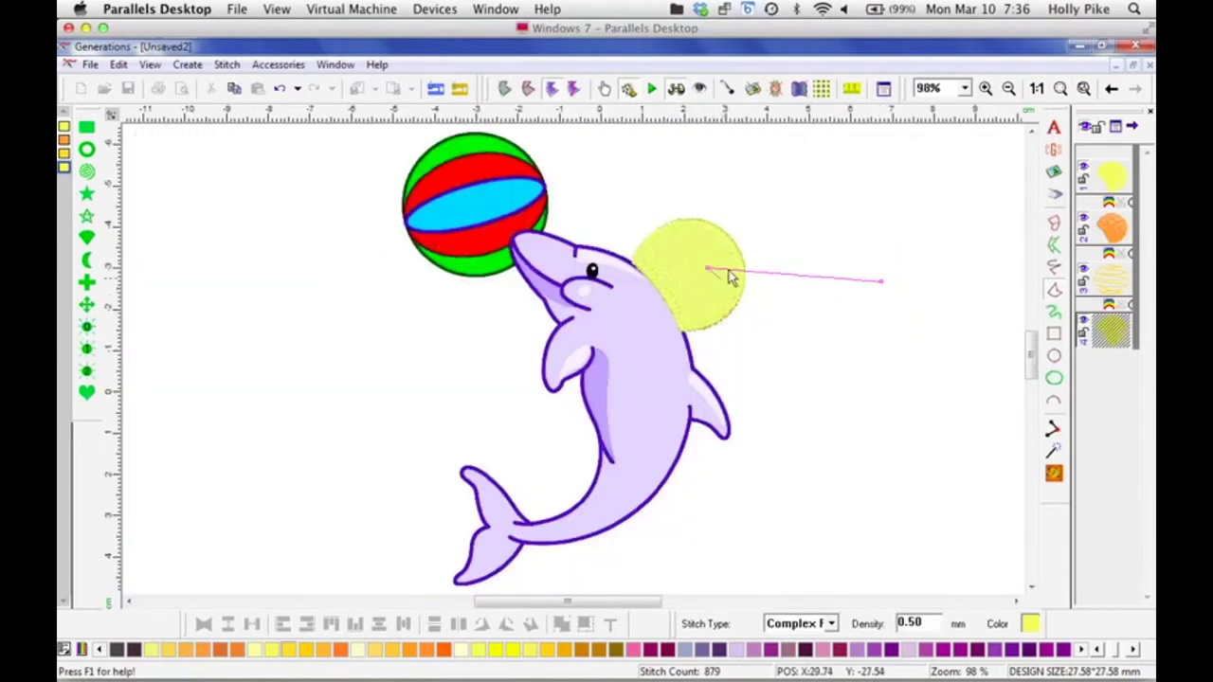
right_click(716, 297)
left_click_drag(710, 287, 868, 280)
left_click(846, 263)
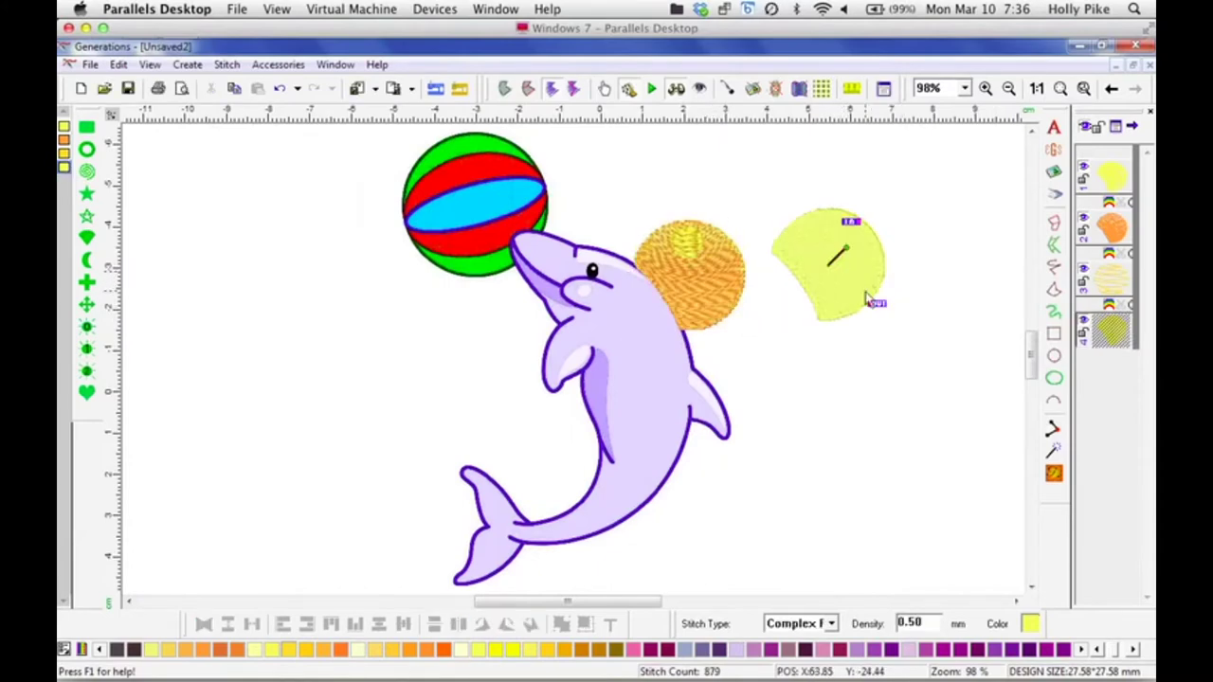
Step: Change the new yellow sun shape's stitch type to Arc, place its arc center point above the shape and regenerate the stitches
left_click(831, 624)
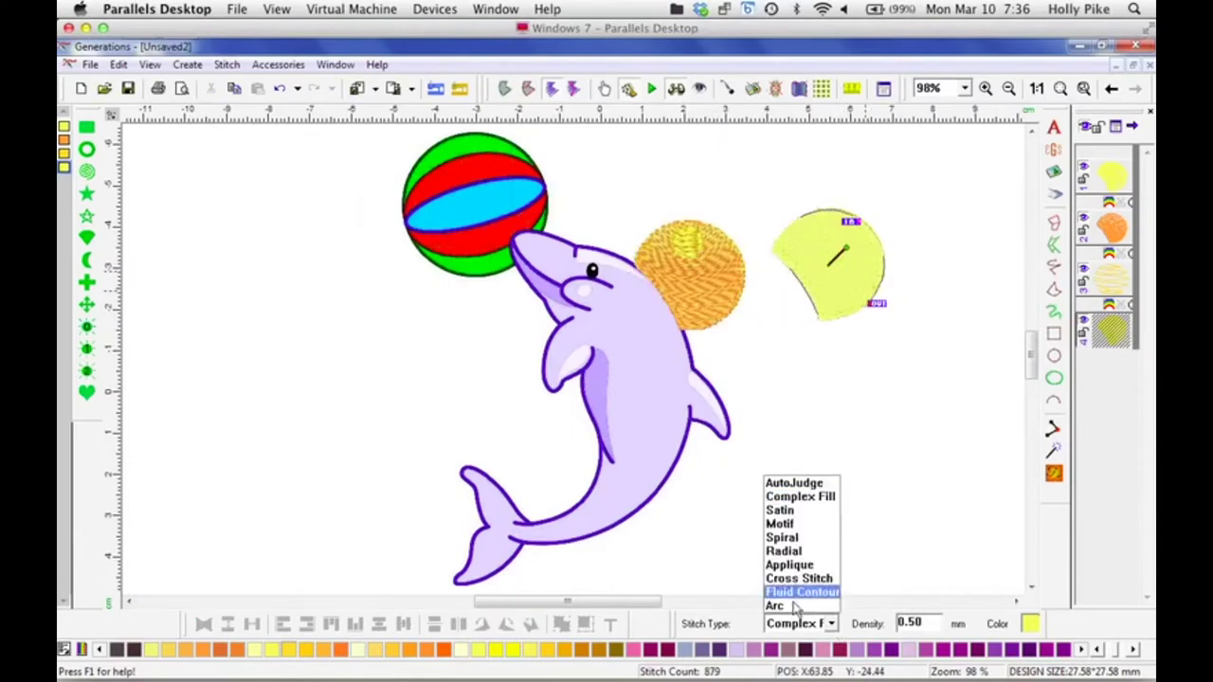
left_click(796, 607)
left_click_drag(911, 264, 821, 167)
left_click(1054, 476)
left_click_drag(821, 168, 823, 164)
left_click(1054, 474)
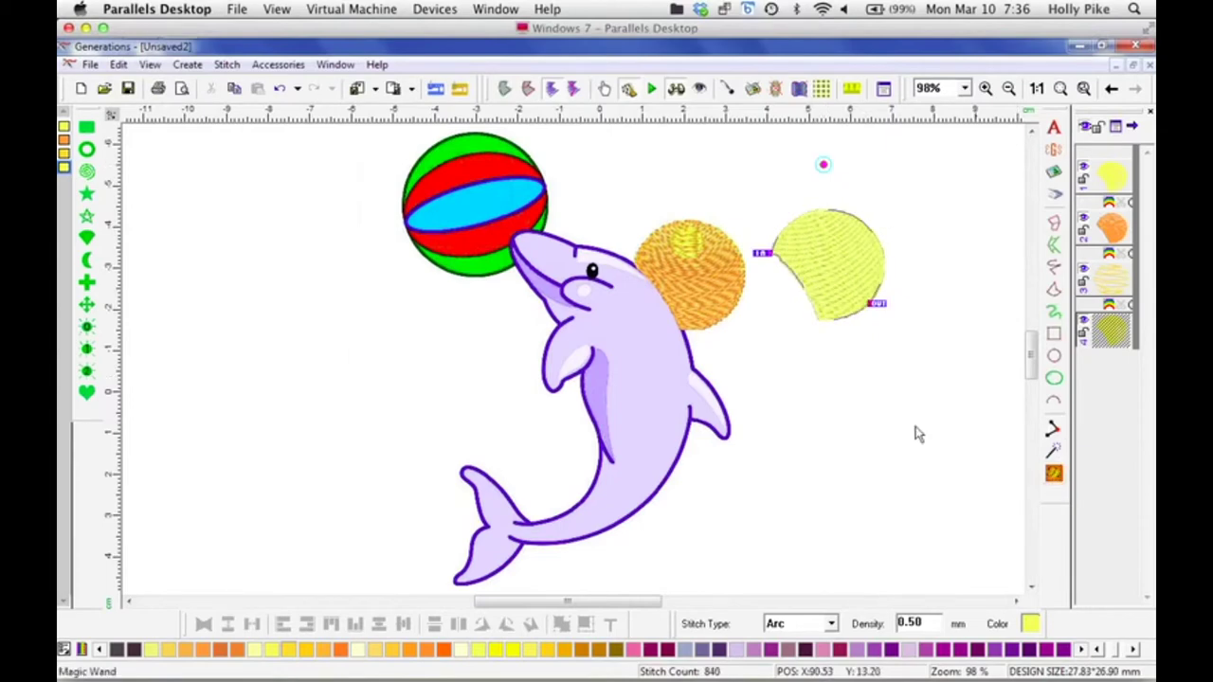
Step: Copy the original sun's highlight circle and place the copy in the upper part of the new yellow sun shape
left_click(678, 247)
left_click(234, 88)
left_click(257, 88)
left_click_drag(685, 246, 827, 245)
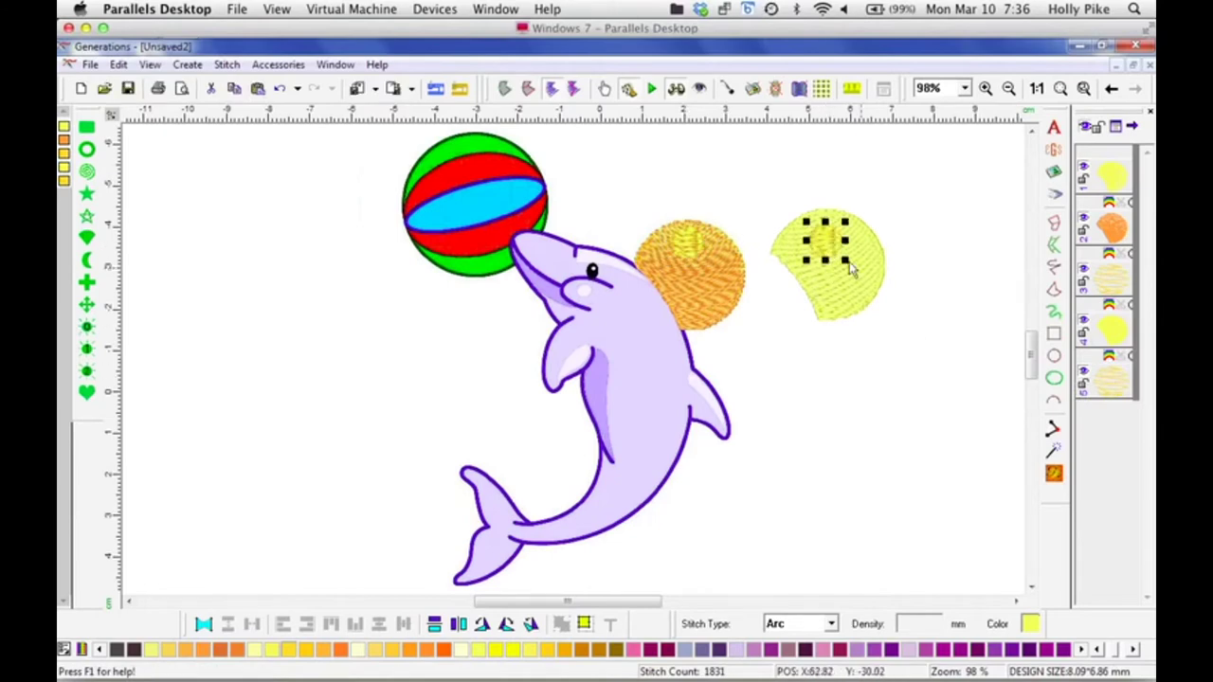
Step: Rotate the copied highlight circle to 345°, move its arc center point up and left above the yellow sun shape, and regenerate the stitches
left_click(852, 264)
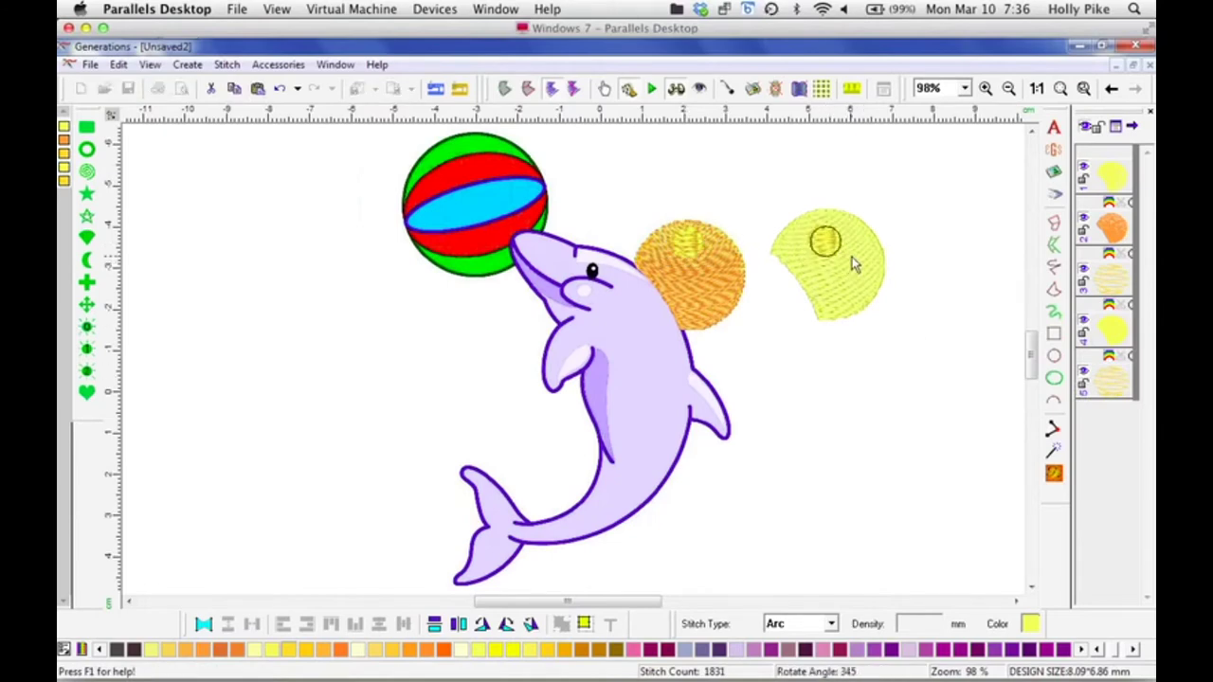
left_click(852, 264)
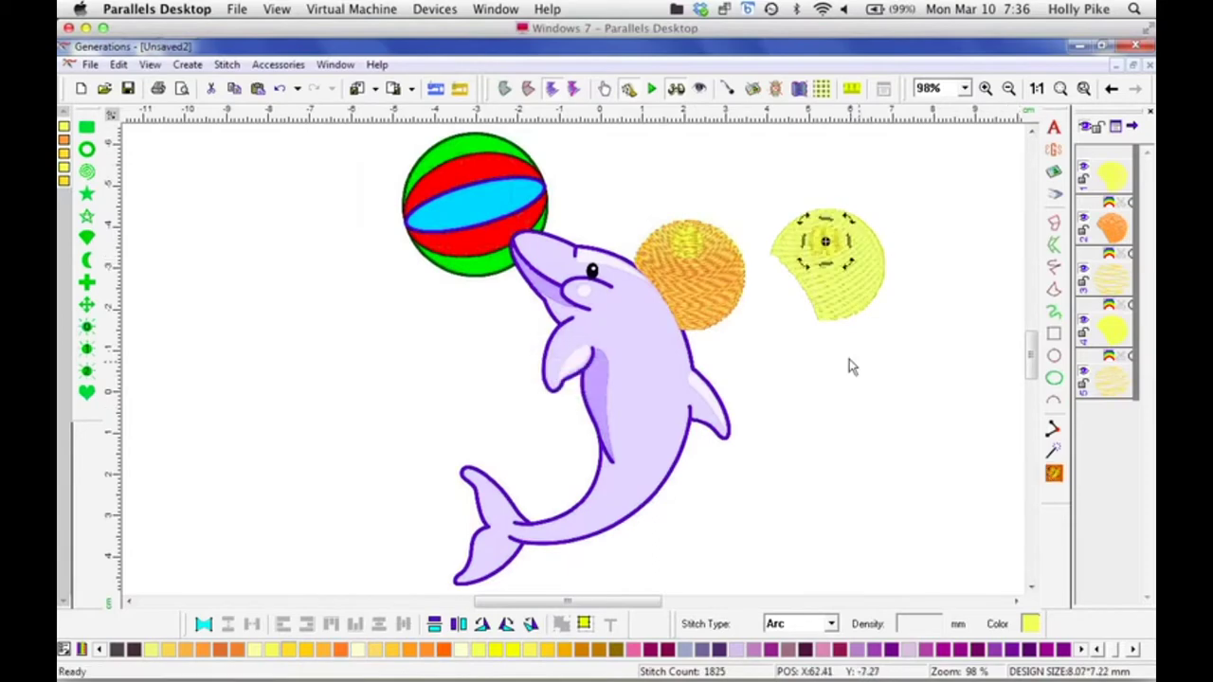
left_click(829, 237)
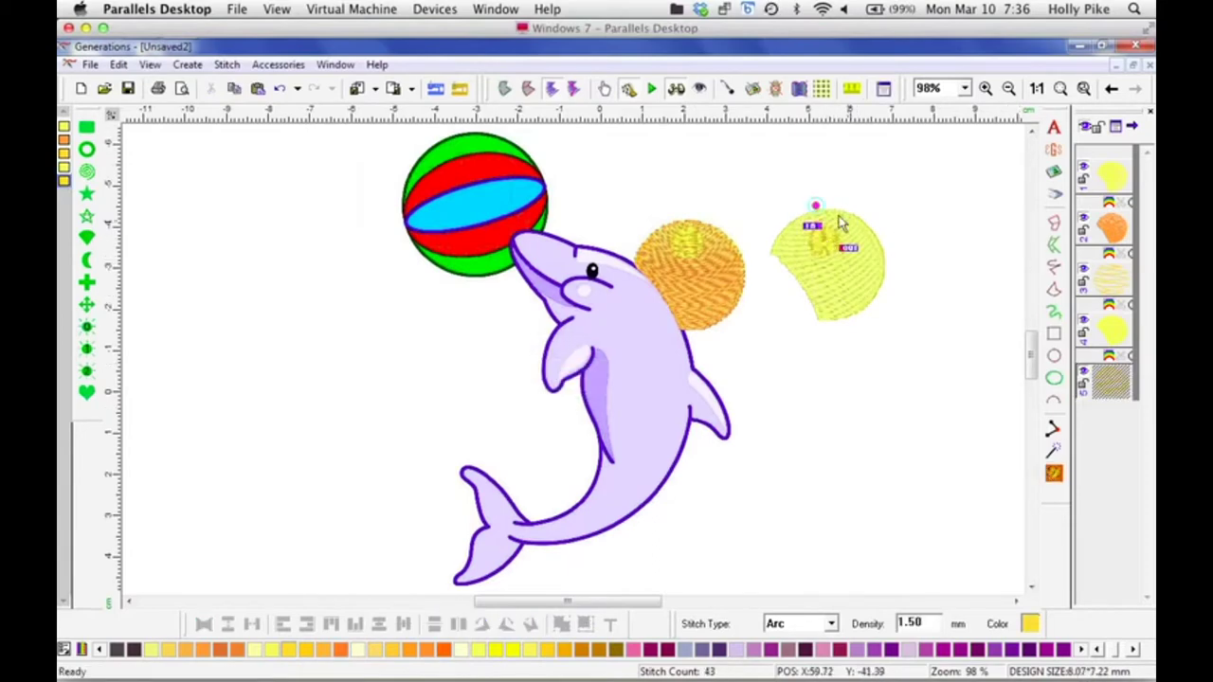
left_click(795, 152)
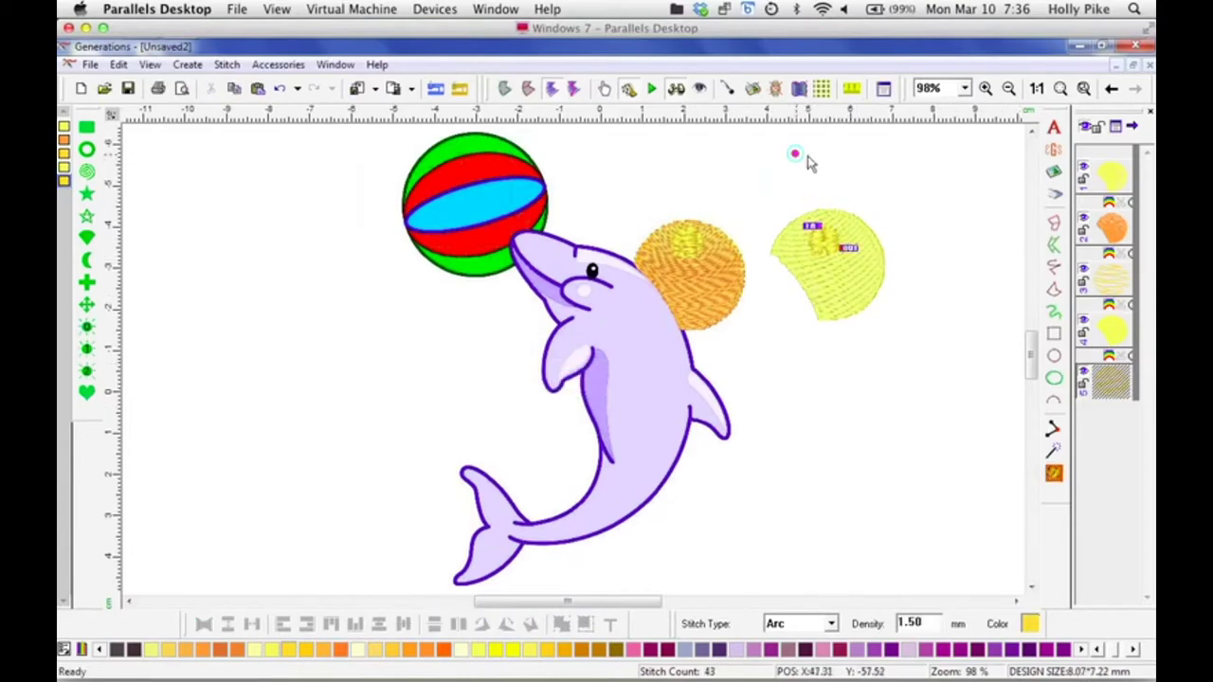
left_click(1050, 474)
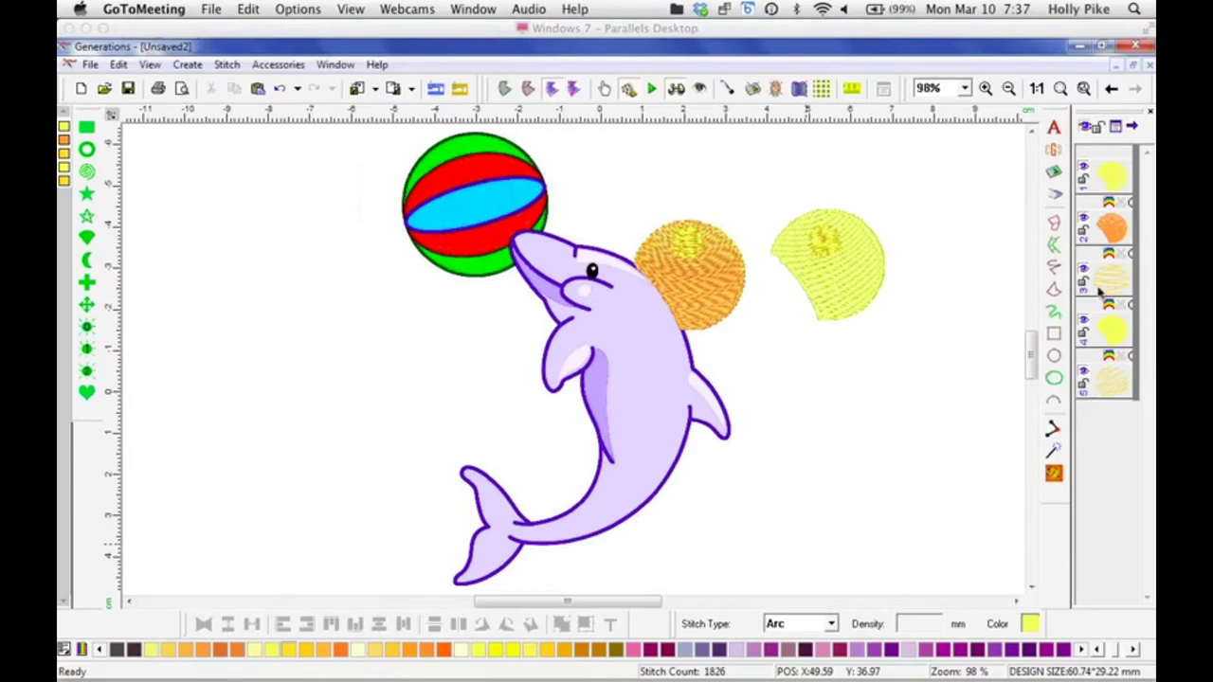
Step: Enable Use Smooth Edge in the Arc stitch properties for both the yellow and orange fills of the original sun
left_click(1109, 180)
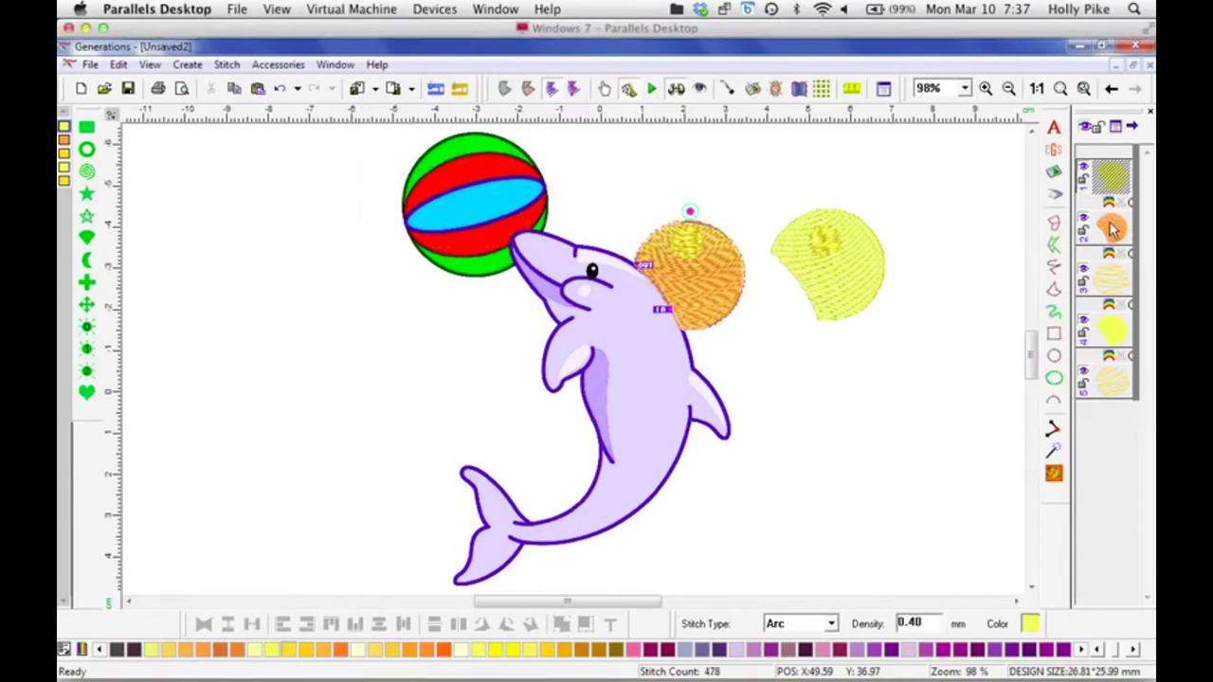
left_click(1113, 237, "ctrl")
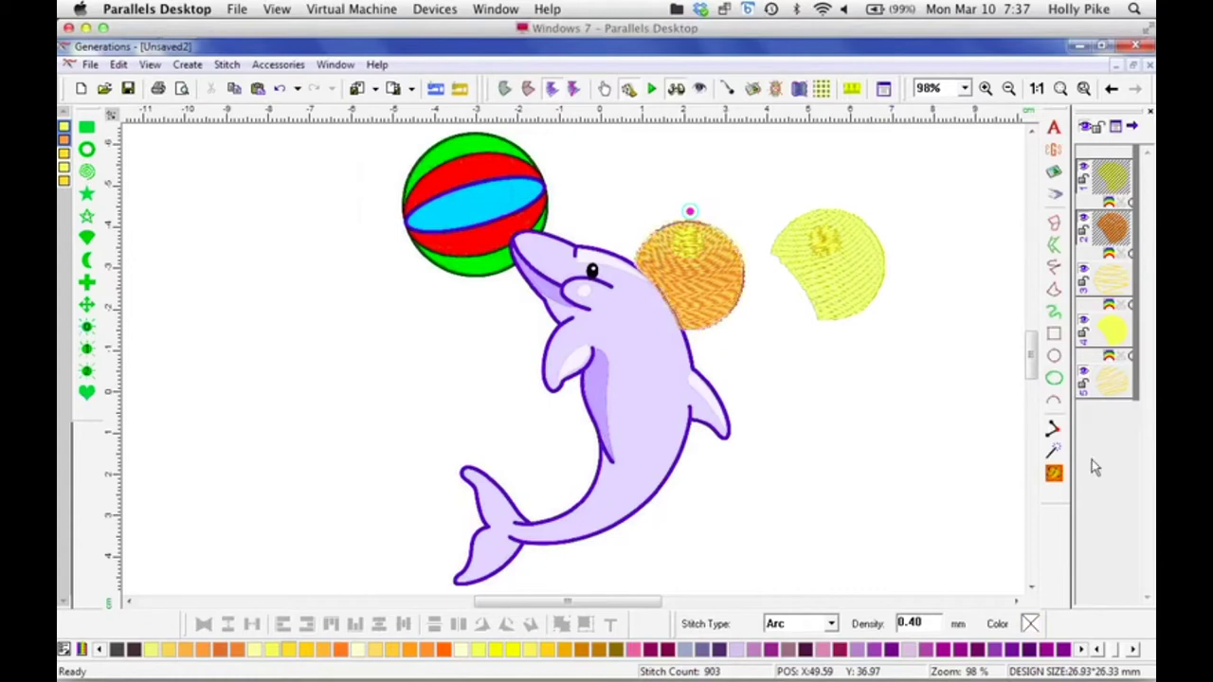
double_click(1115, 190)
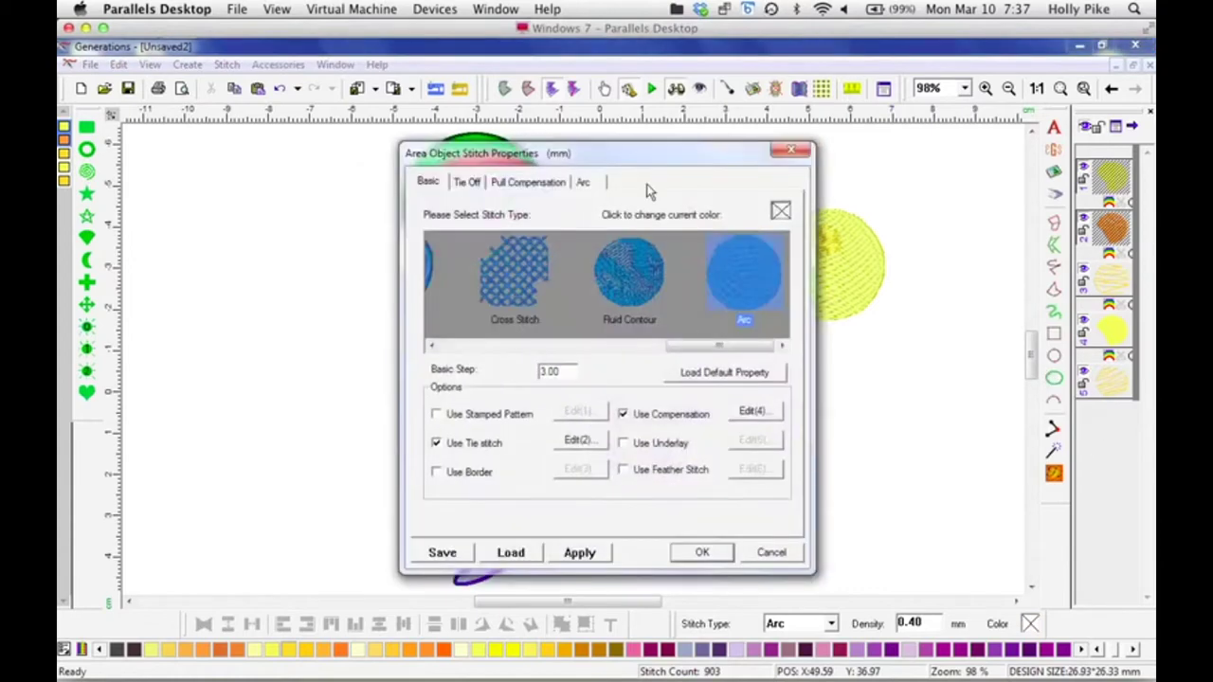
left_click(584, 185)
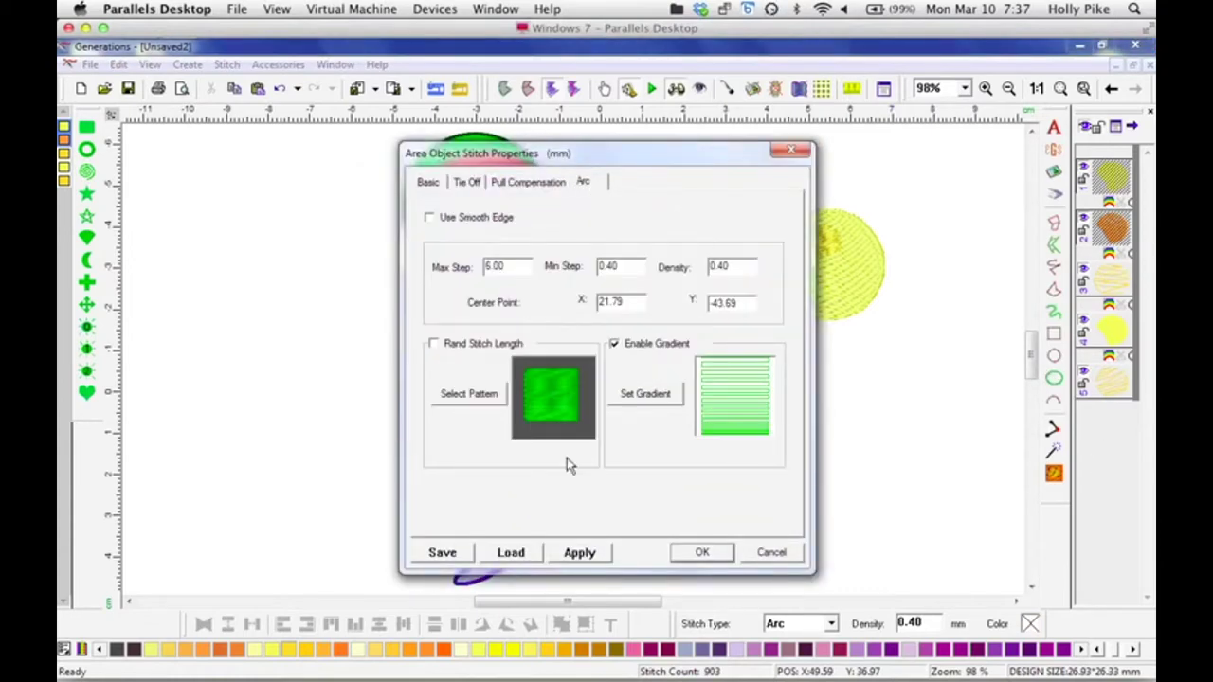
left_click(429, 219)
left_click(703, 554)
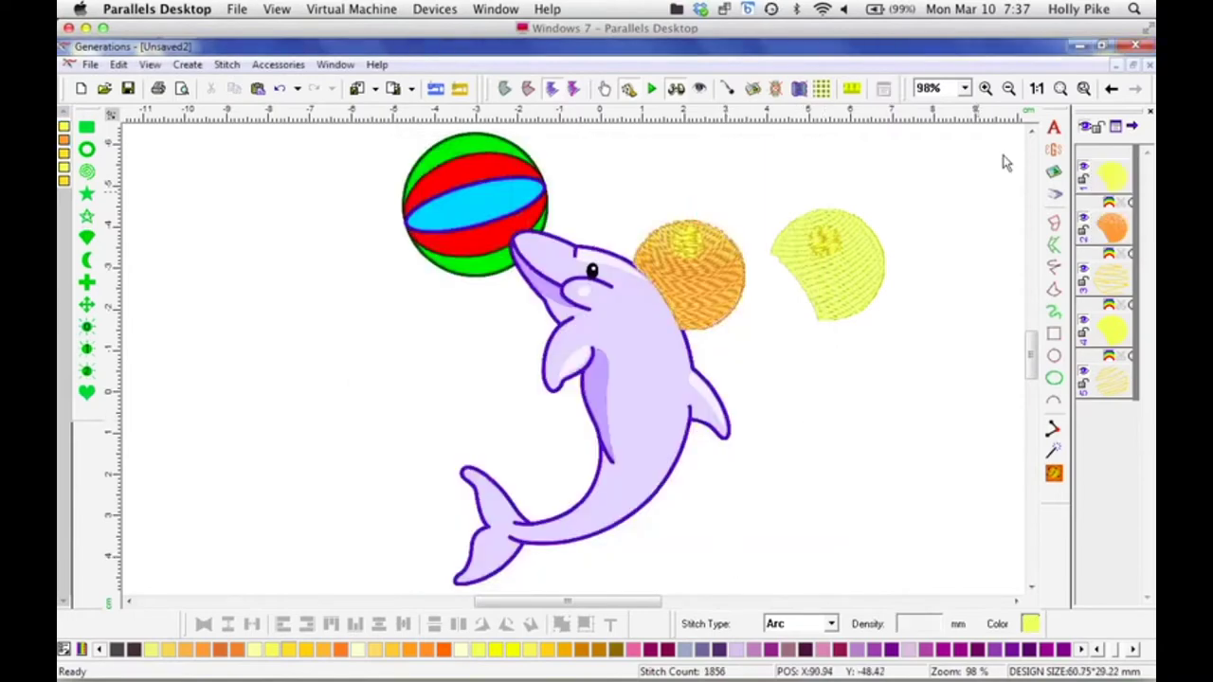
Step: Create a Triple Run outline along the outside border of the original sun's orange fill
left_click(965, 88)
left_click(932, 161)
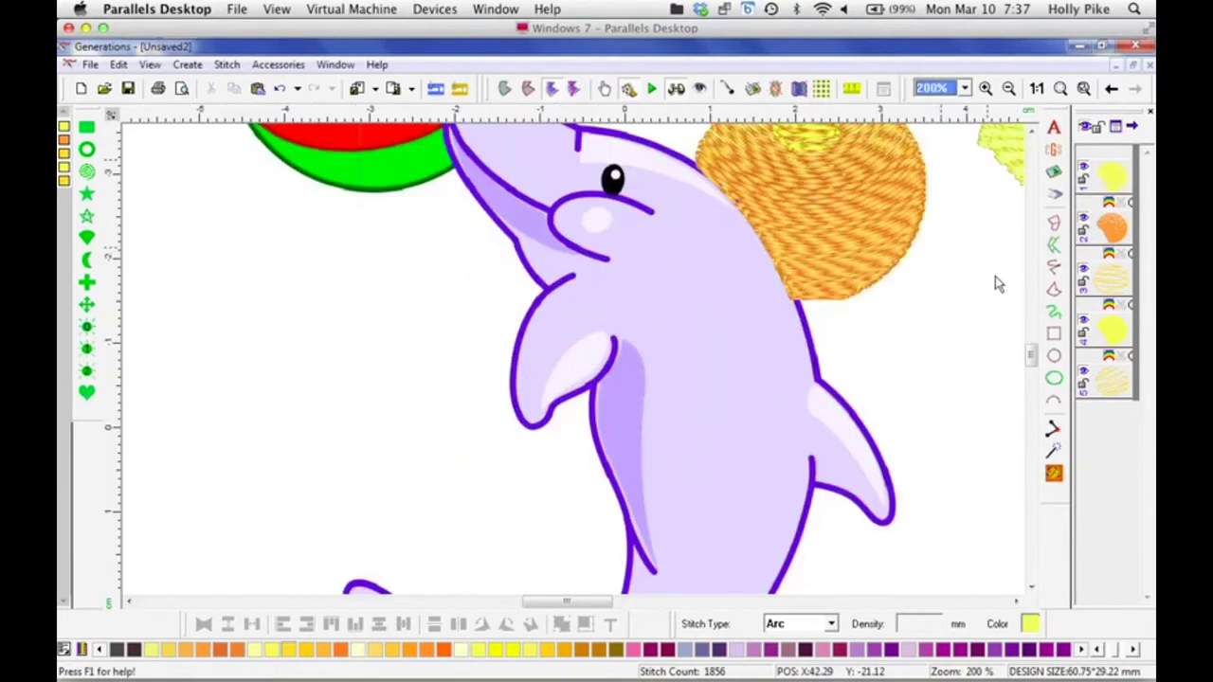
scroll(1031, 346, "up", 4)
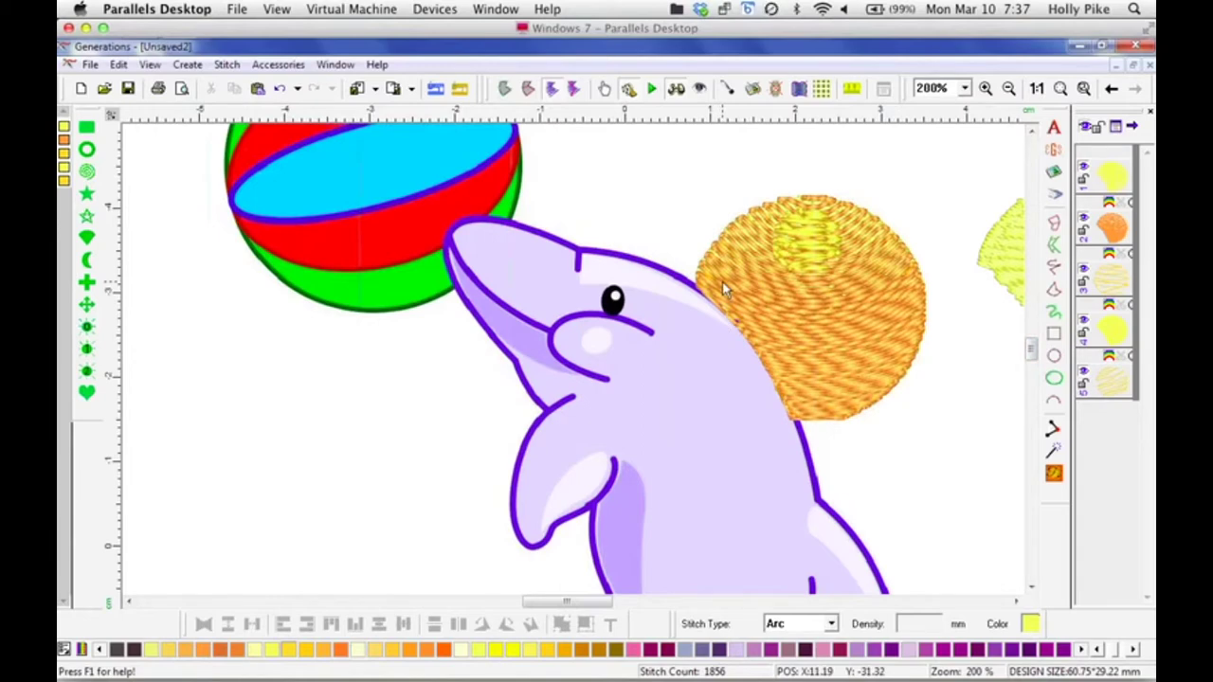
left_click(866, 329)
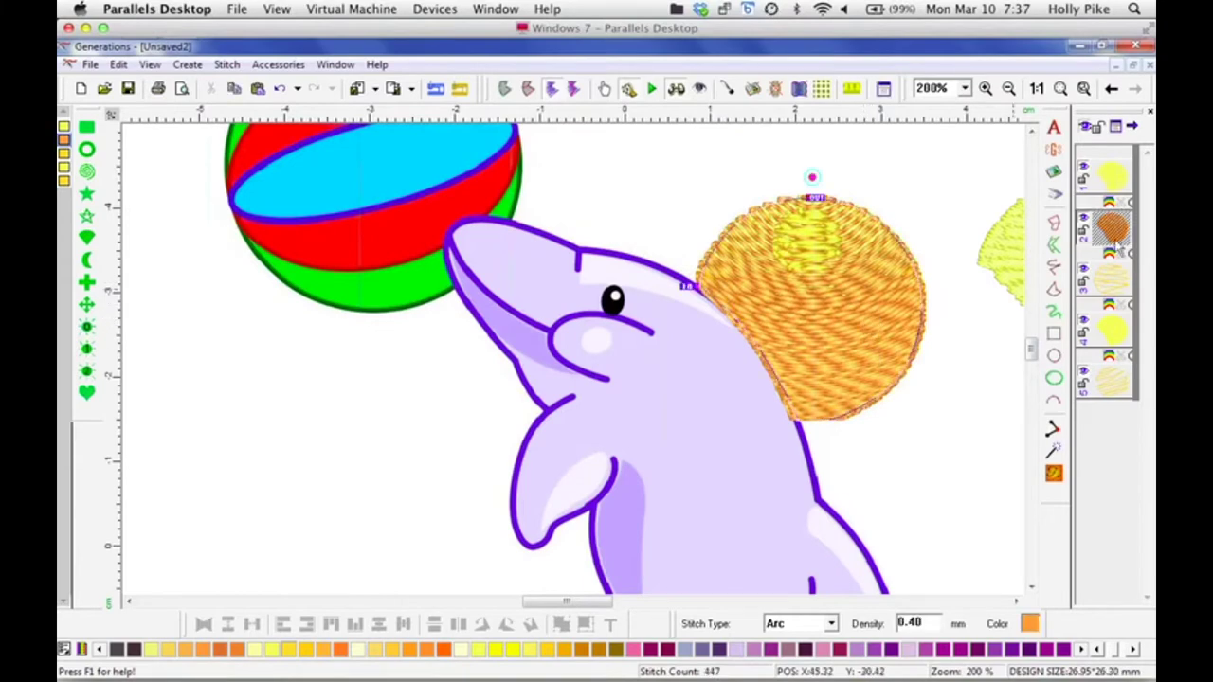
left_click(506, 89)
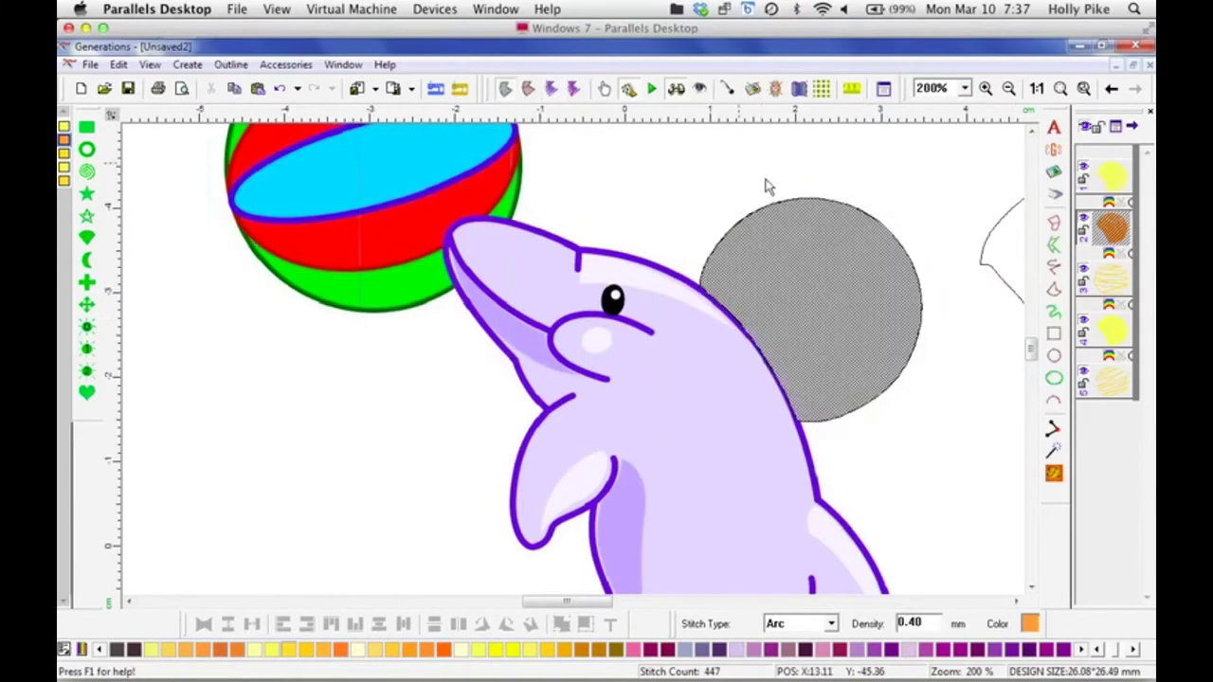
right_click(848, 292)
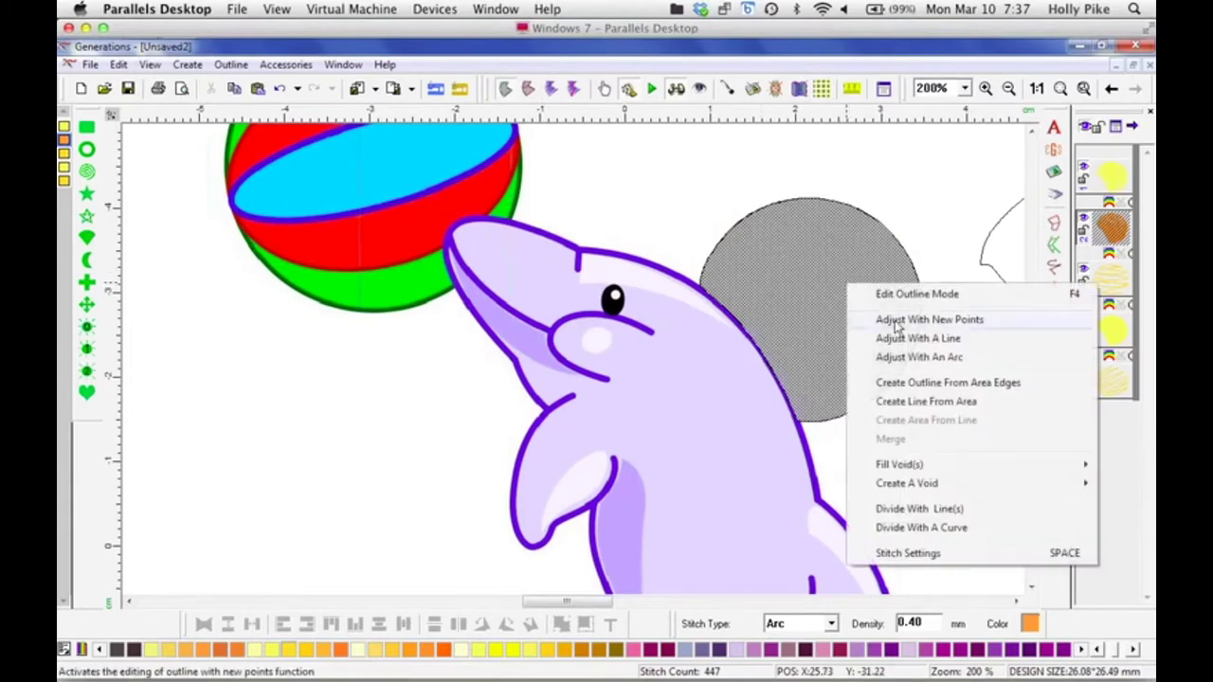
left_click(888, 383)
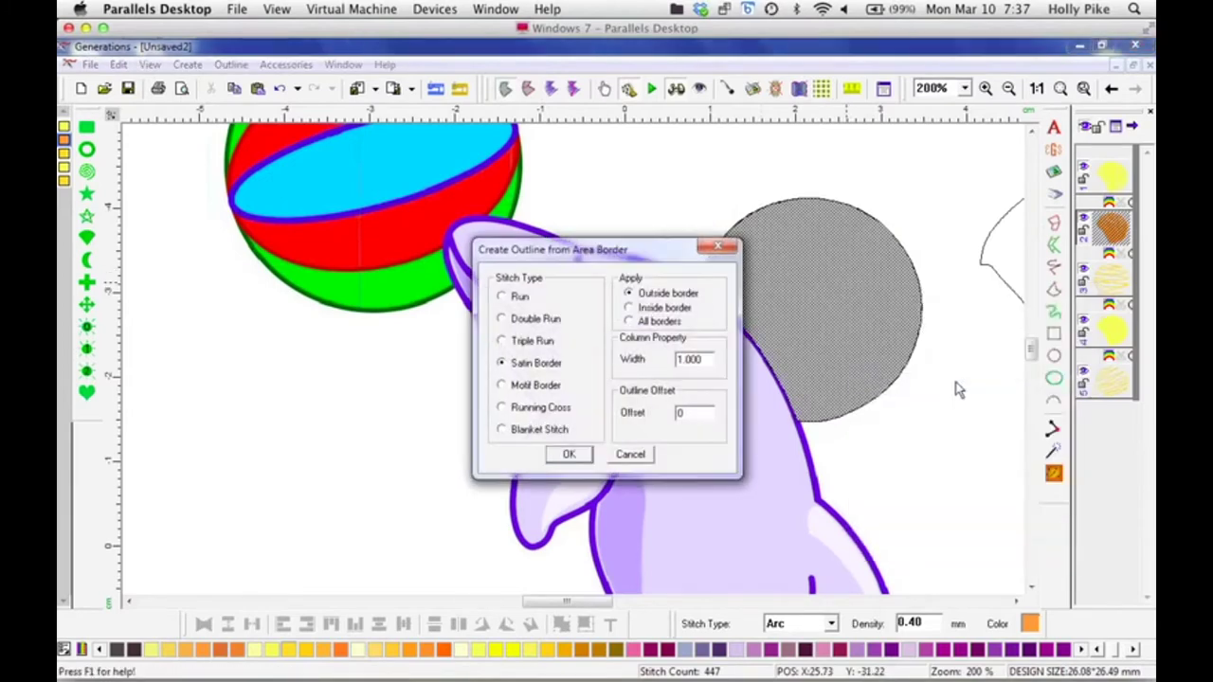
left_click(534, 344)
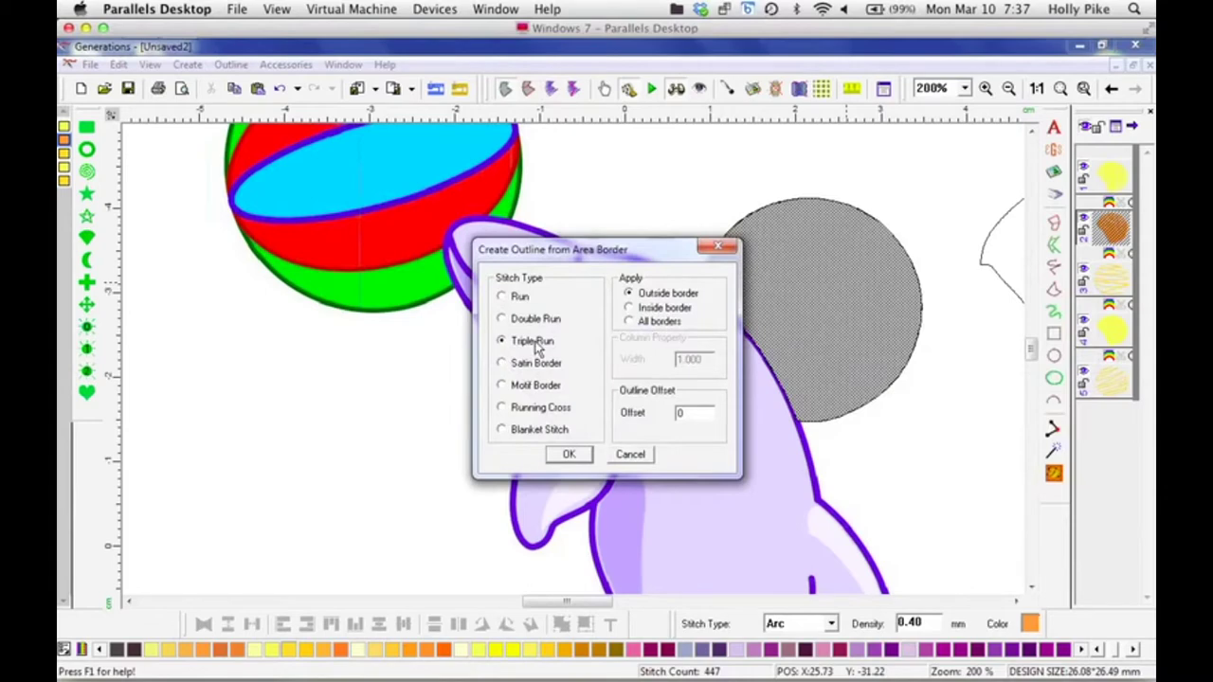
left_click(569, 454)
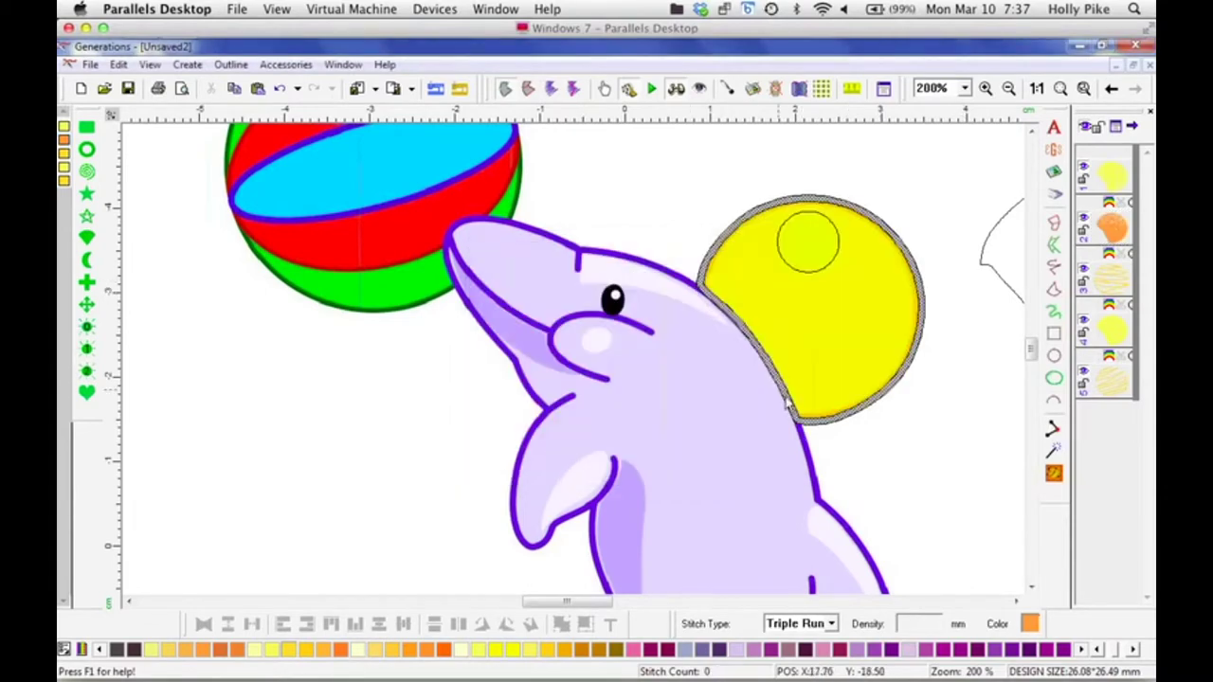
Step: Divide the sun's outline with lines at both ends of the dolphin's back, generate the stitches and delete the segment along the dolphin
right_click(833, 427)
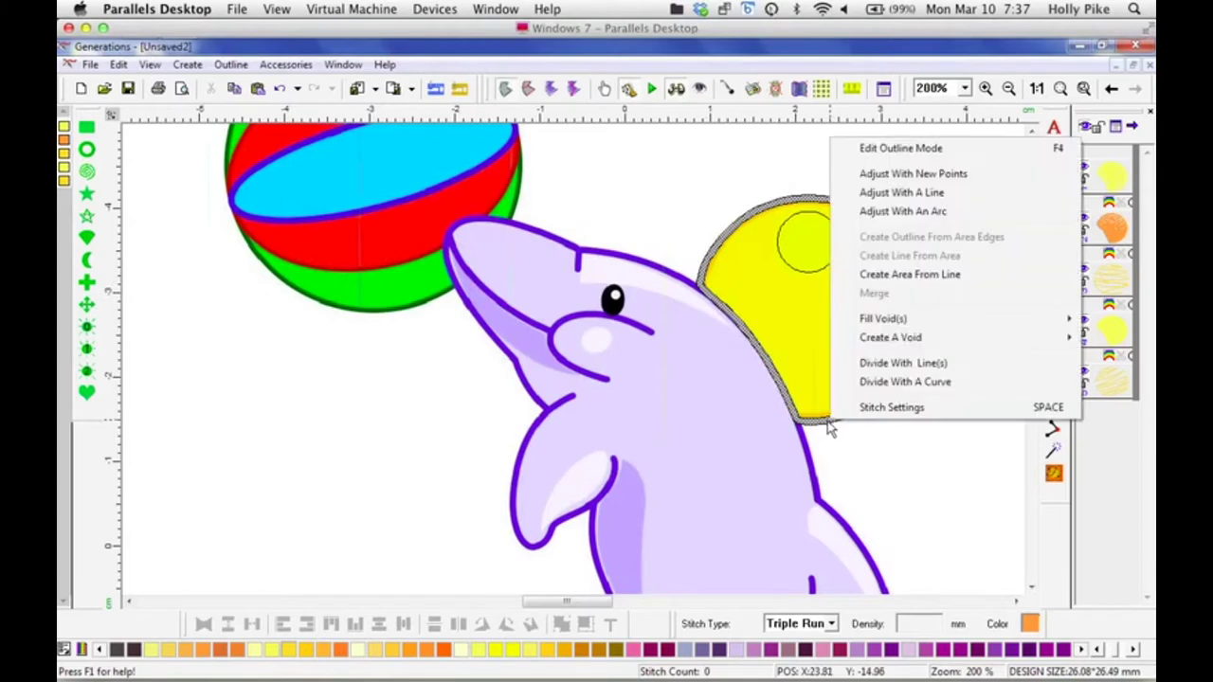
left_click(912, 366)
left_click(794, 444)
left_click(677, 285)
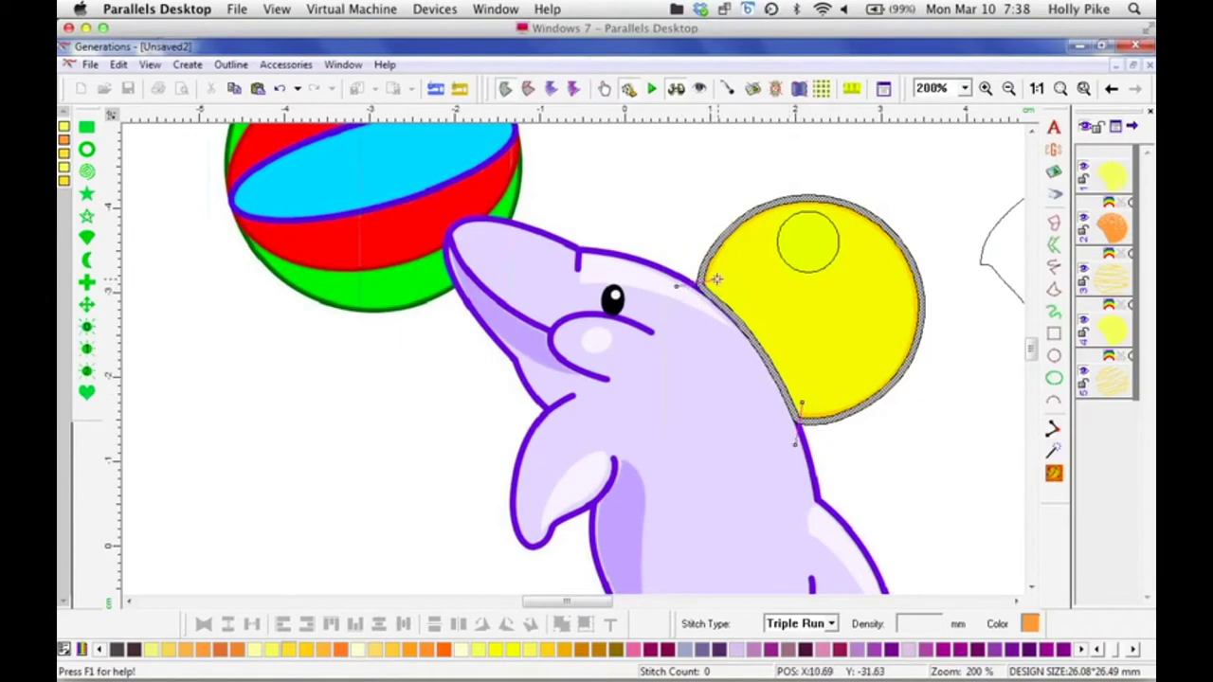
left_click(1055, 474)
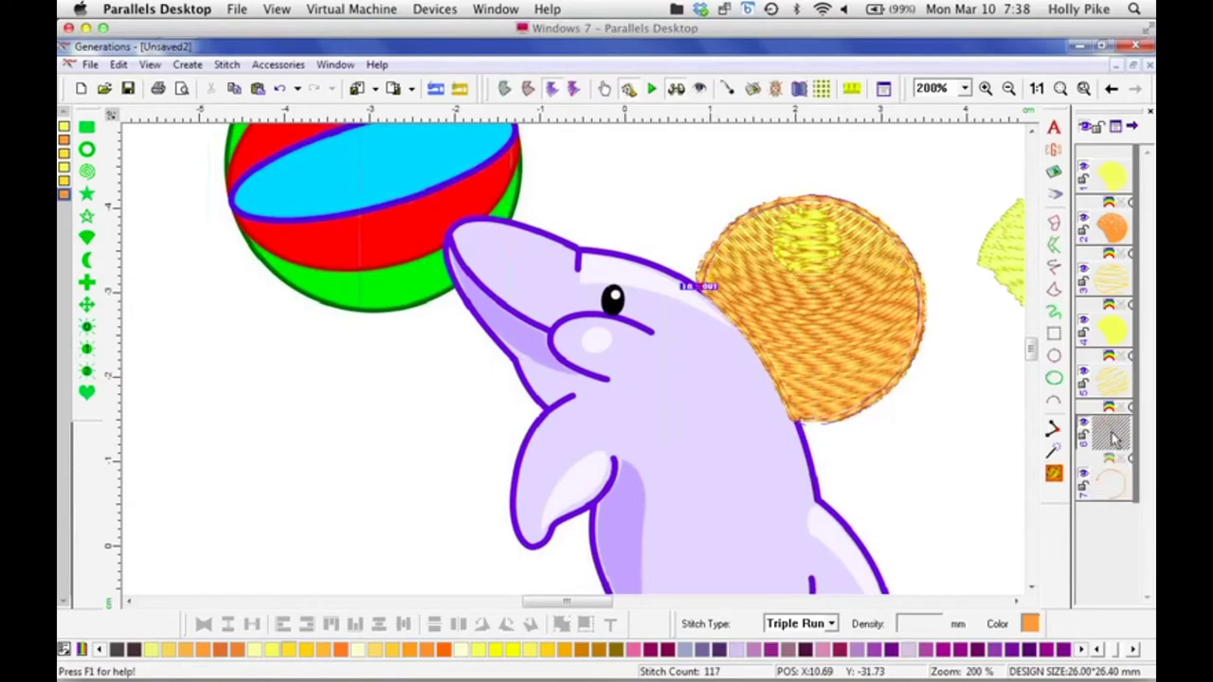
key("Delete")
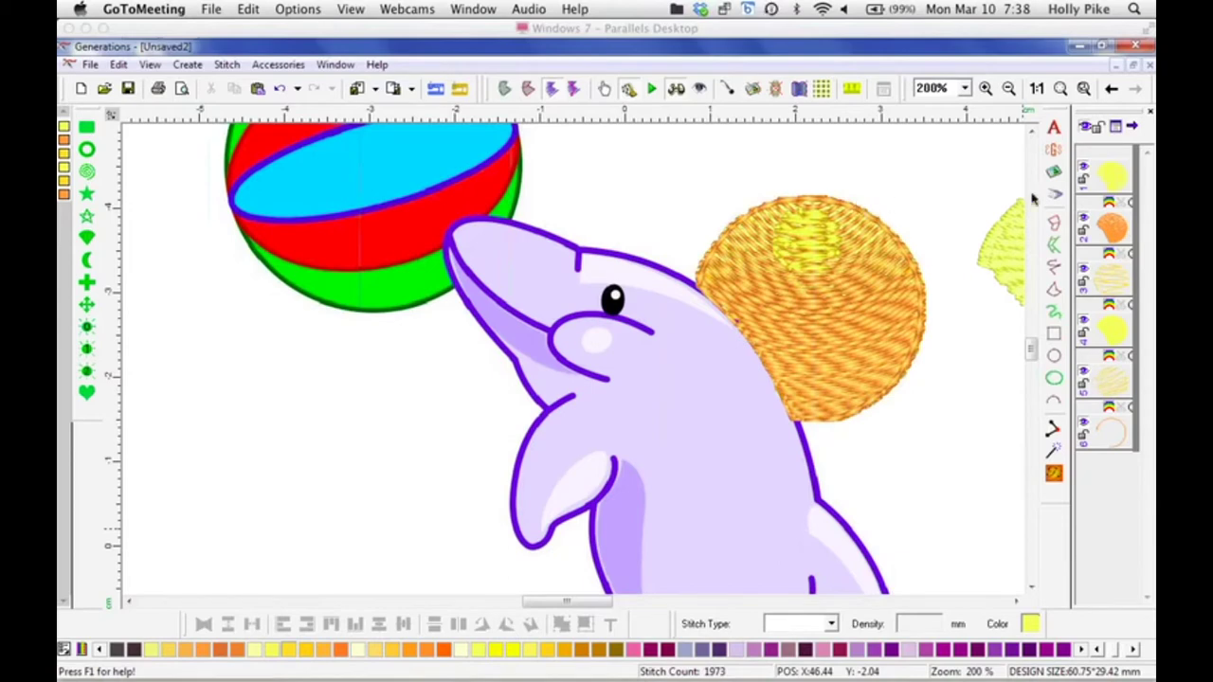
Step: Move the sun's orange fill ahead of the yellow fill in the stitching order and regenerate the stitches
left_click(1102, 221)
left_click_drag(1102, 222, 1100, 170)
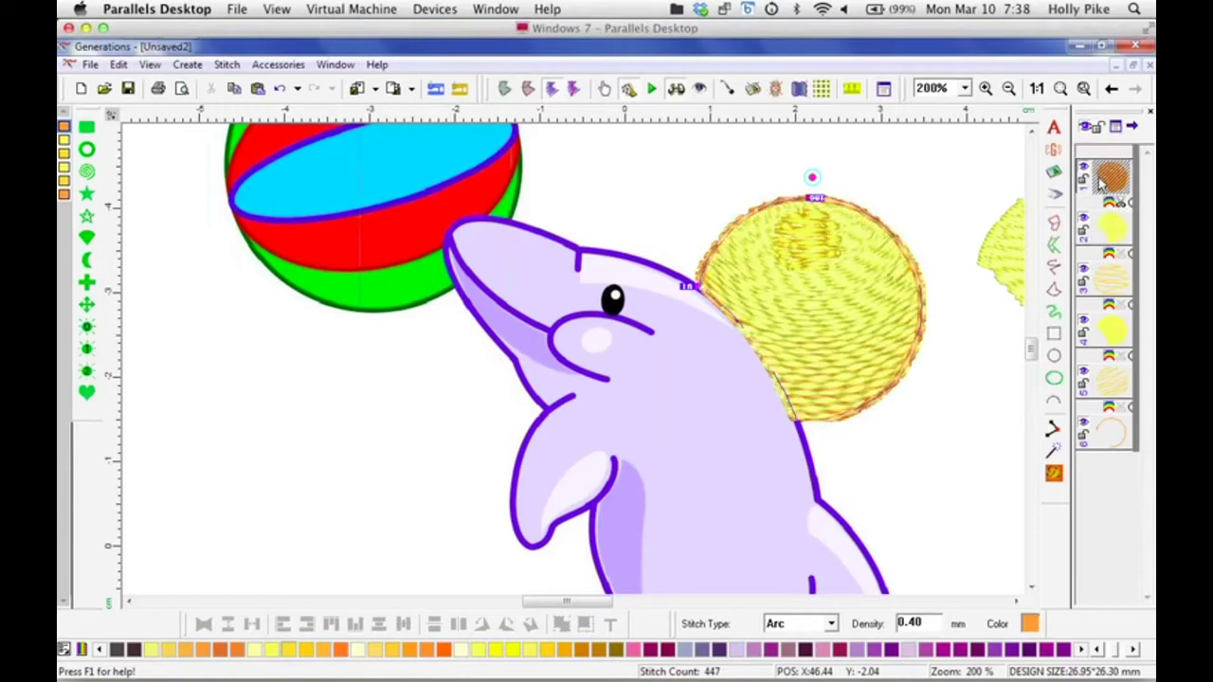
left_click(1055, 472)
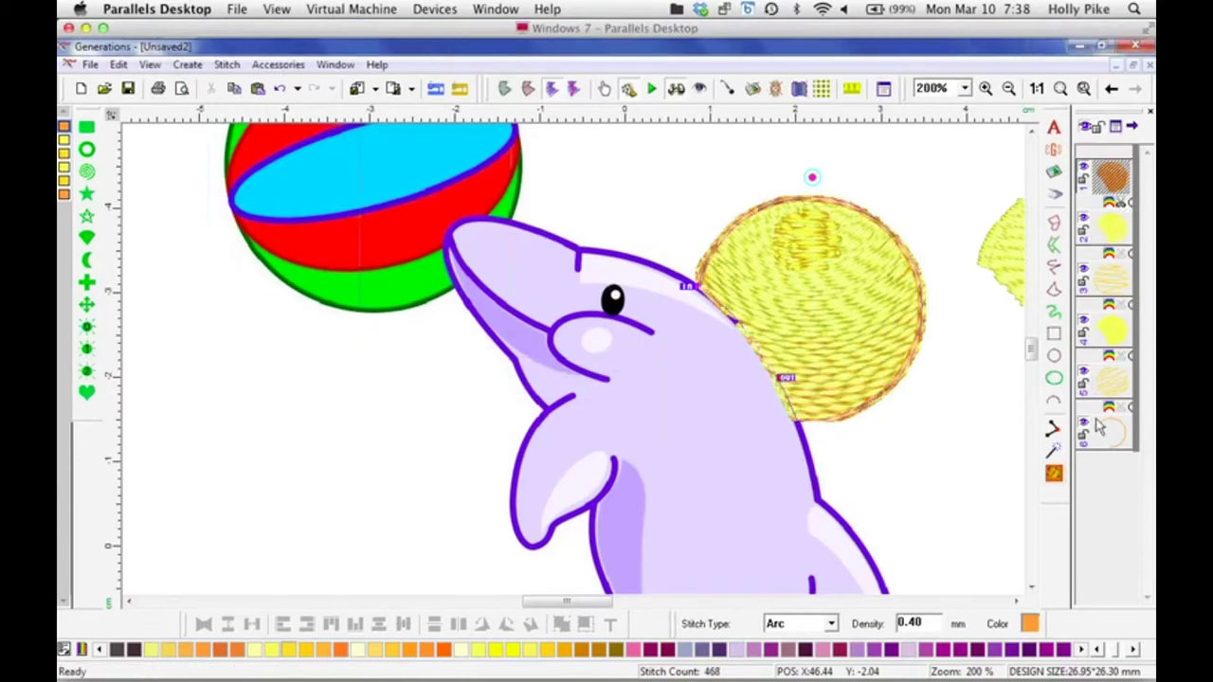
Step: Recolor the reordered orange fill and the sun's outline to the yellow of the other sun fill, then regenerate the stitches
left_click(64, 140)
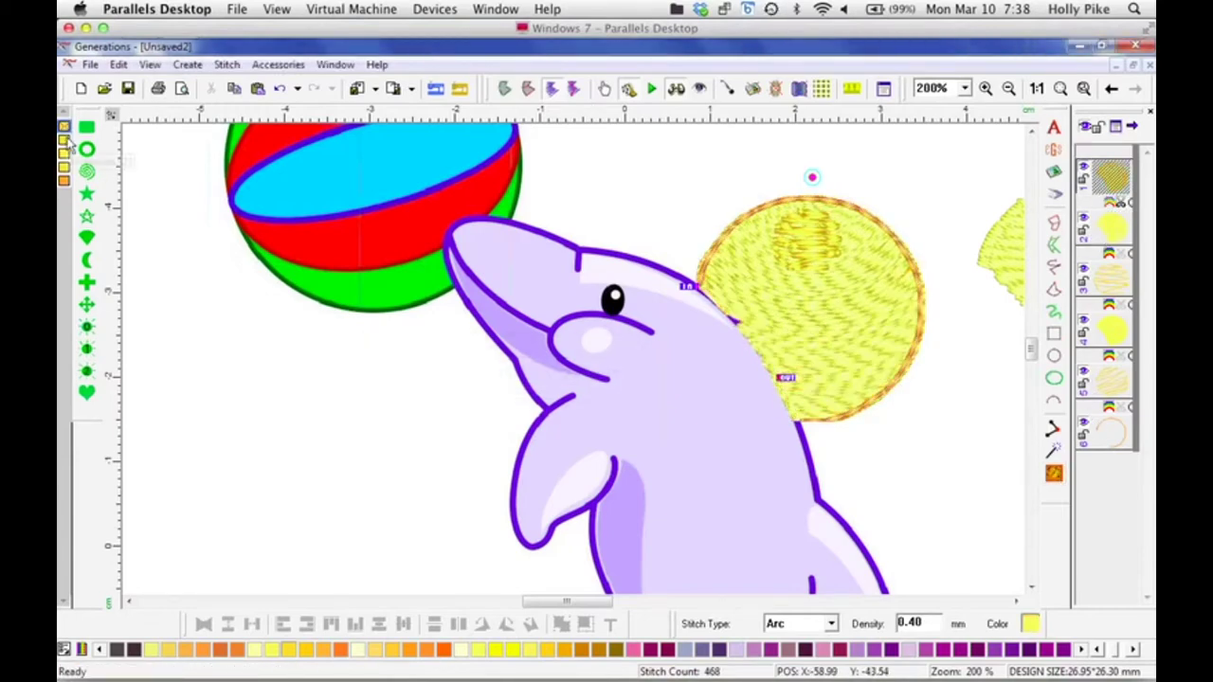
left_click(1055, 472)
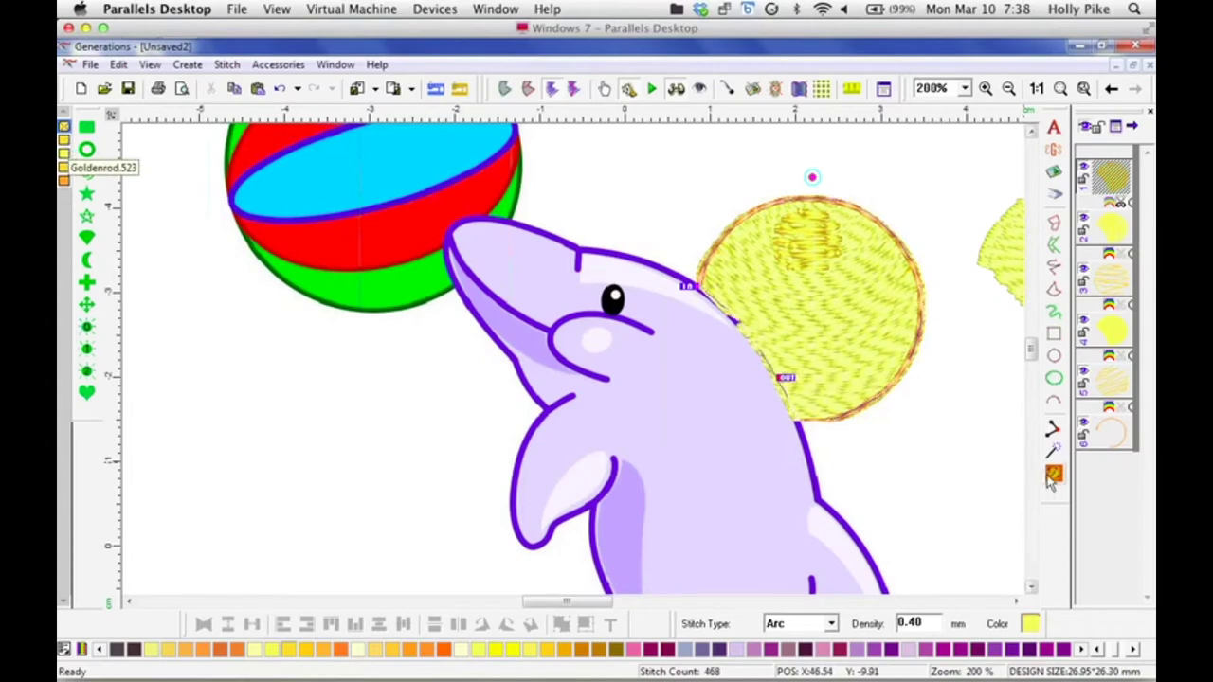
left_click(1106, 449)
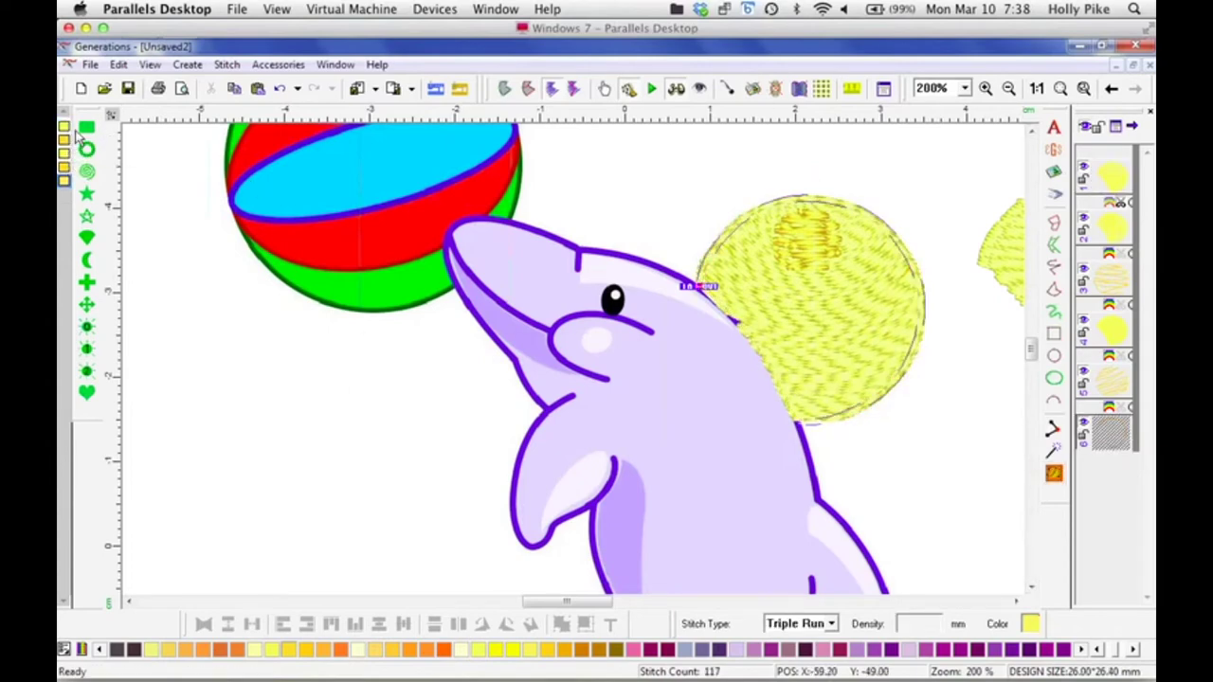
left_click(1055, 472)
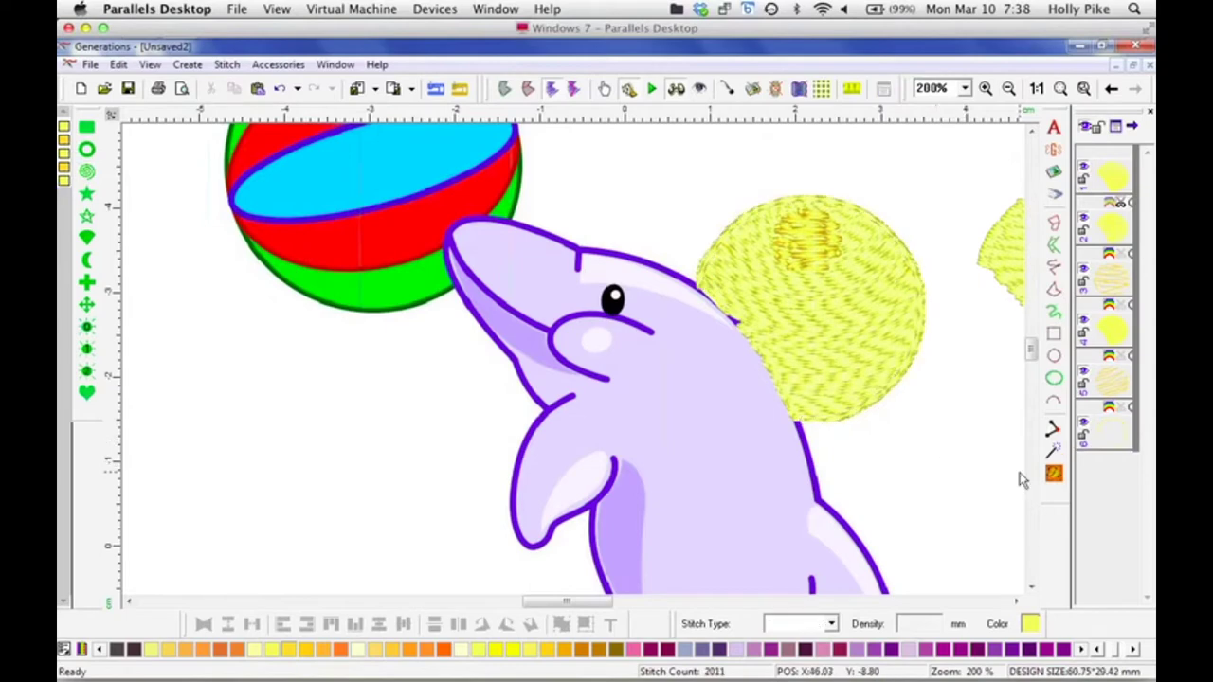
left_click(1056, 474)
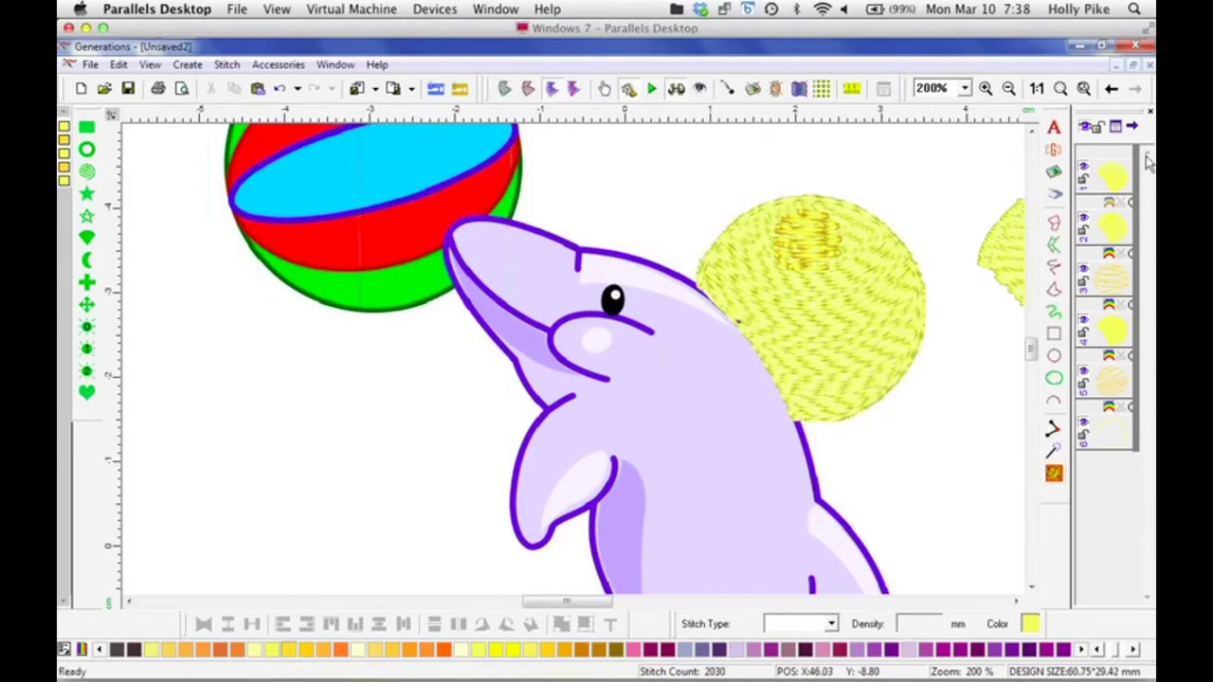
Step: Recolor the first sun fill in the stitching order to orange
left_click(1116, 182)
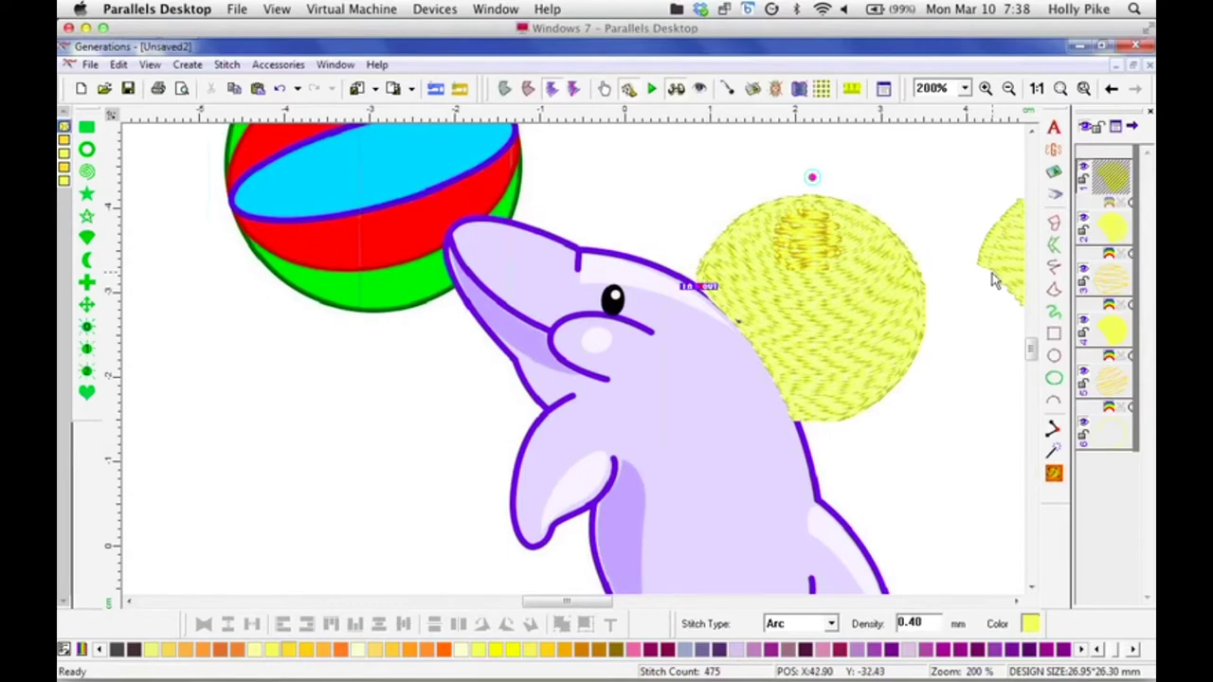
left_click(410, 650)
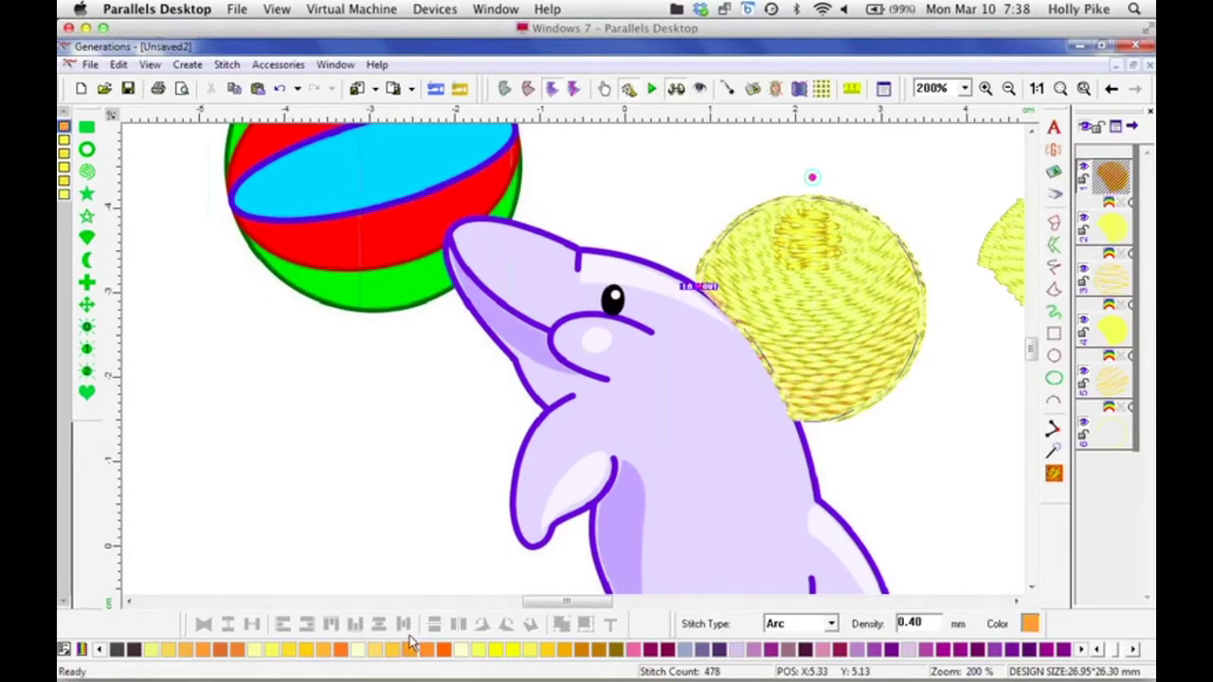
left_click(924, 491)
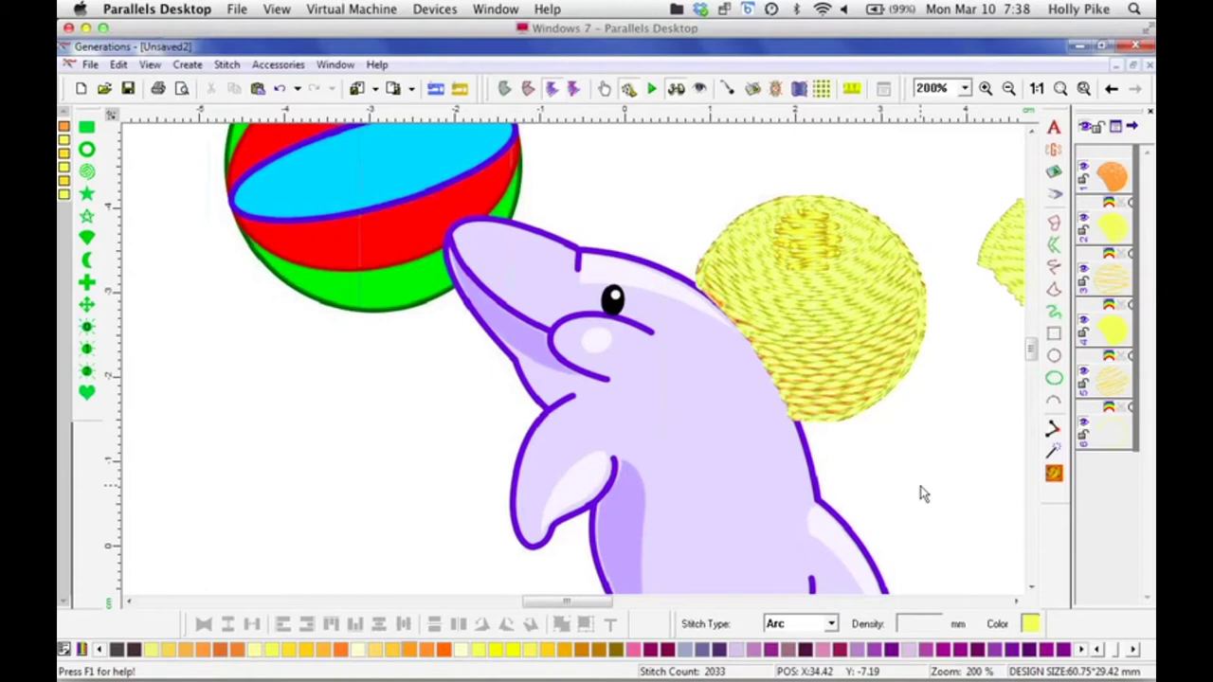
Step: Undo the sun's color changes and the reordering of its orange fill
left_click(280, 88)
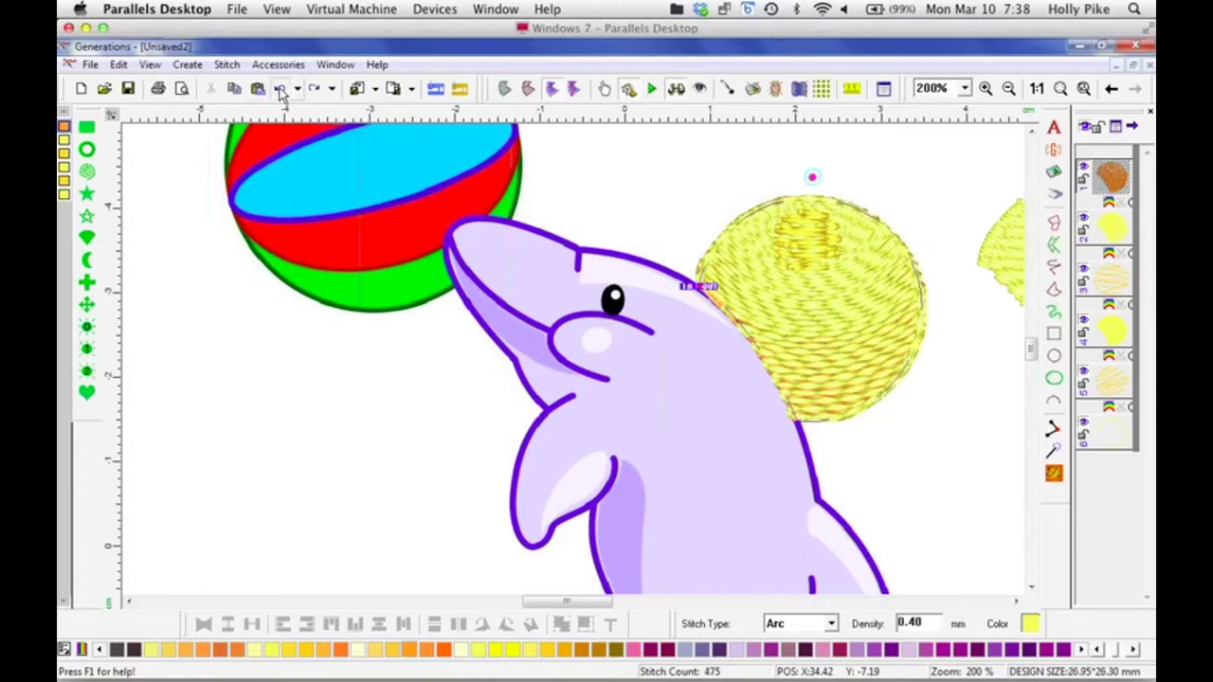
left_click(281, 90)
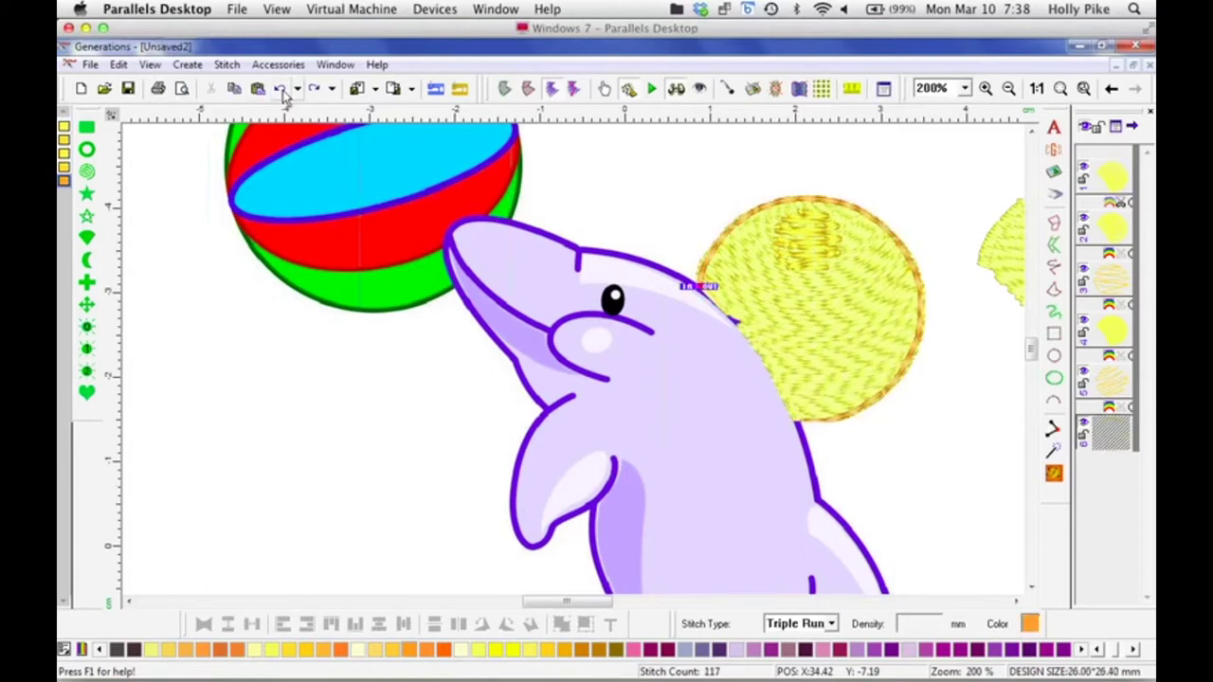
left_click(281, 90)
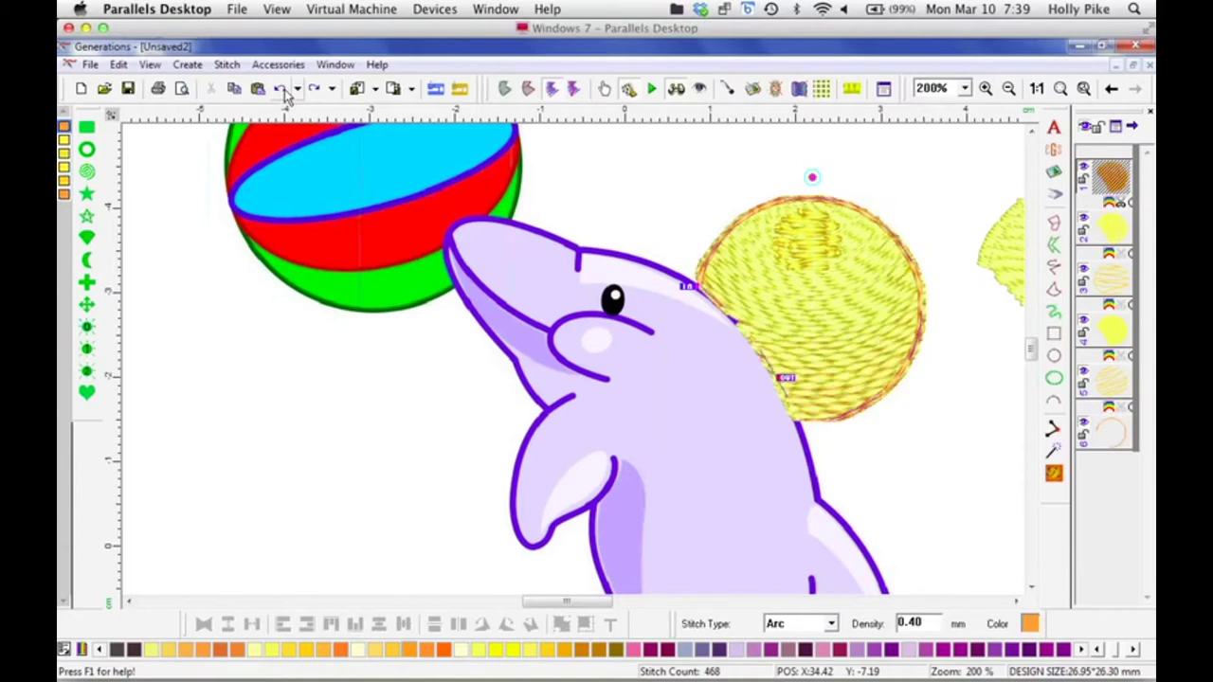
left_click(282, 90)
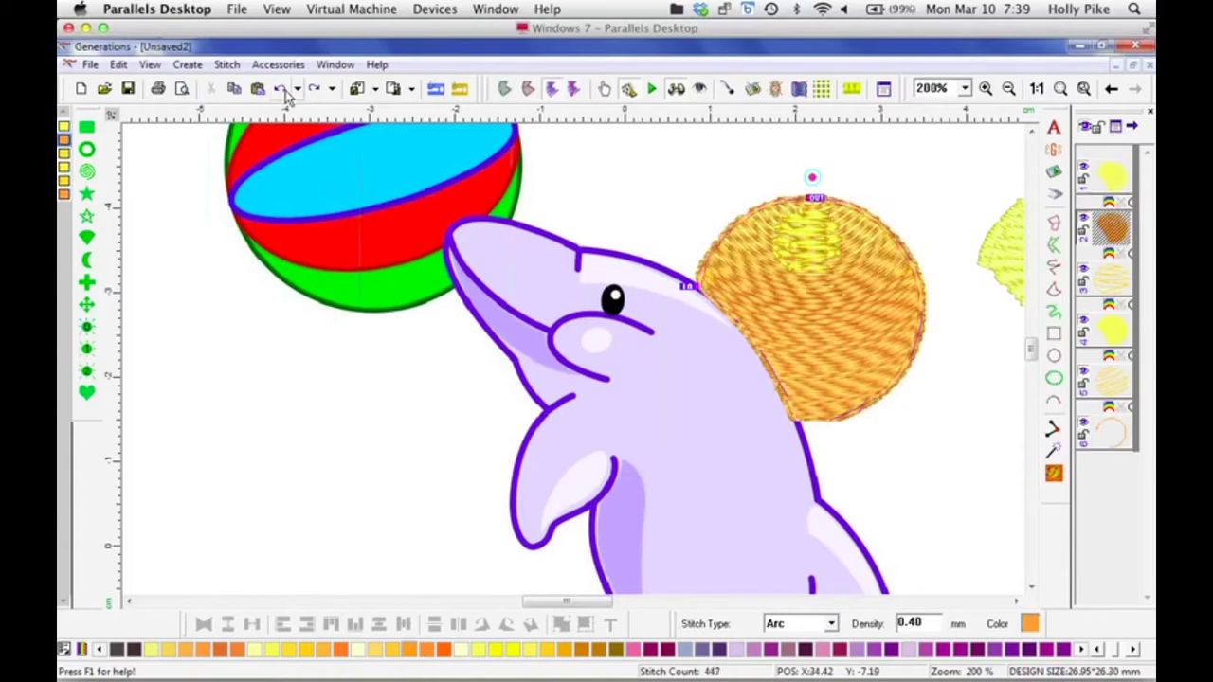
Step: Set the stitch density of the sun's overlapping yellow and orange arc fills to 0.8 mm and regenerate the stitches
left_click(929, 476)
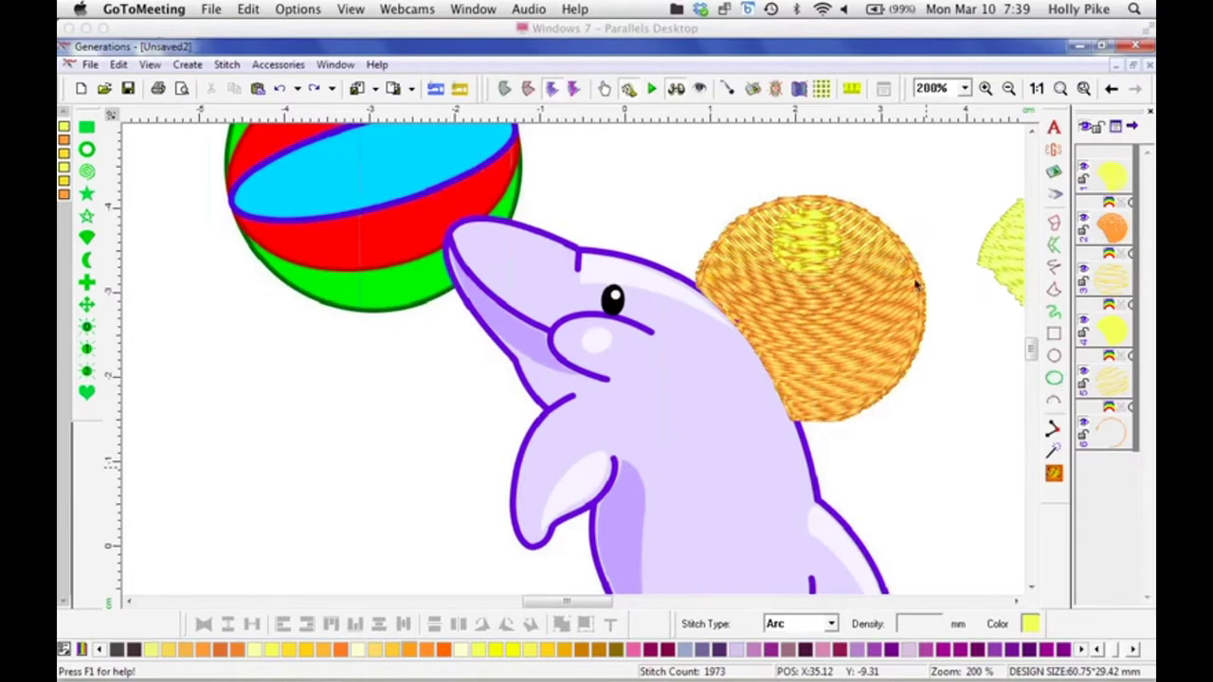
left_click(1113, 182)
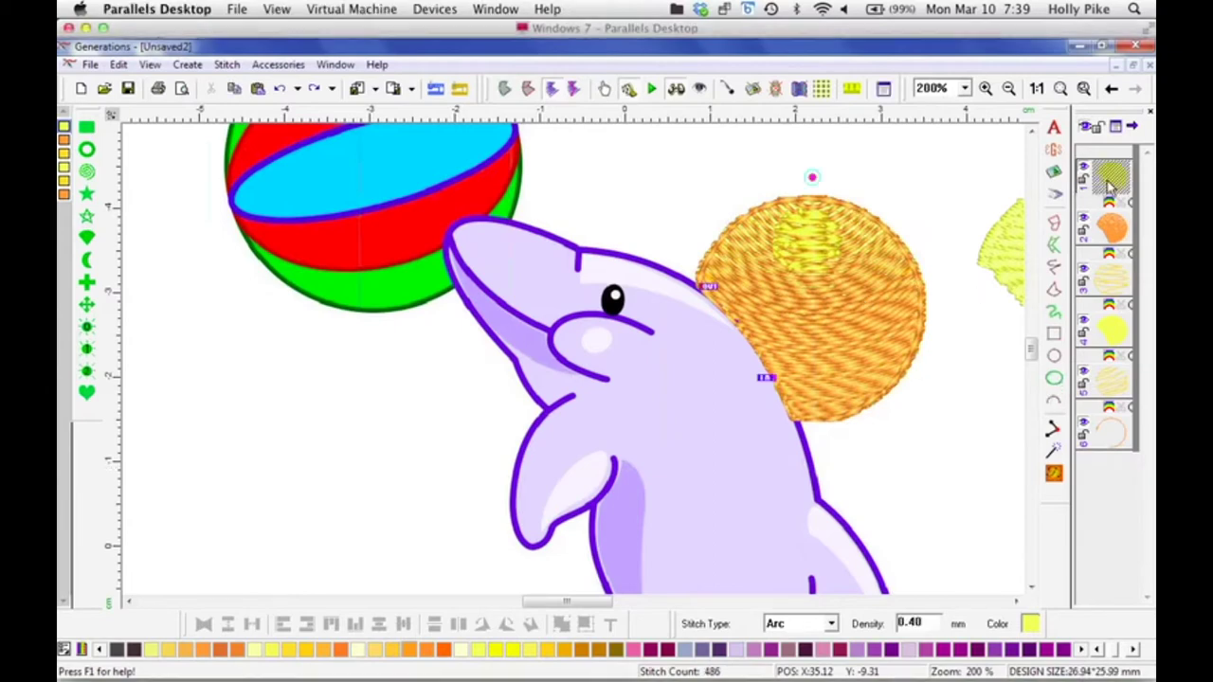
left_click(1107, 232)
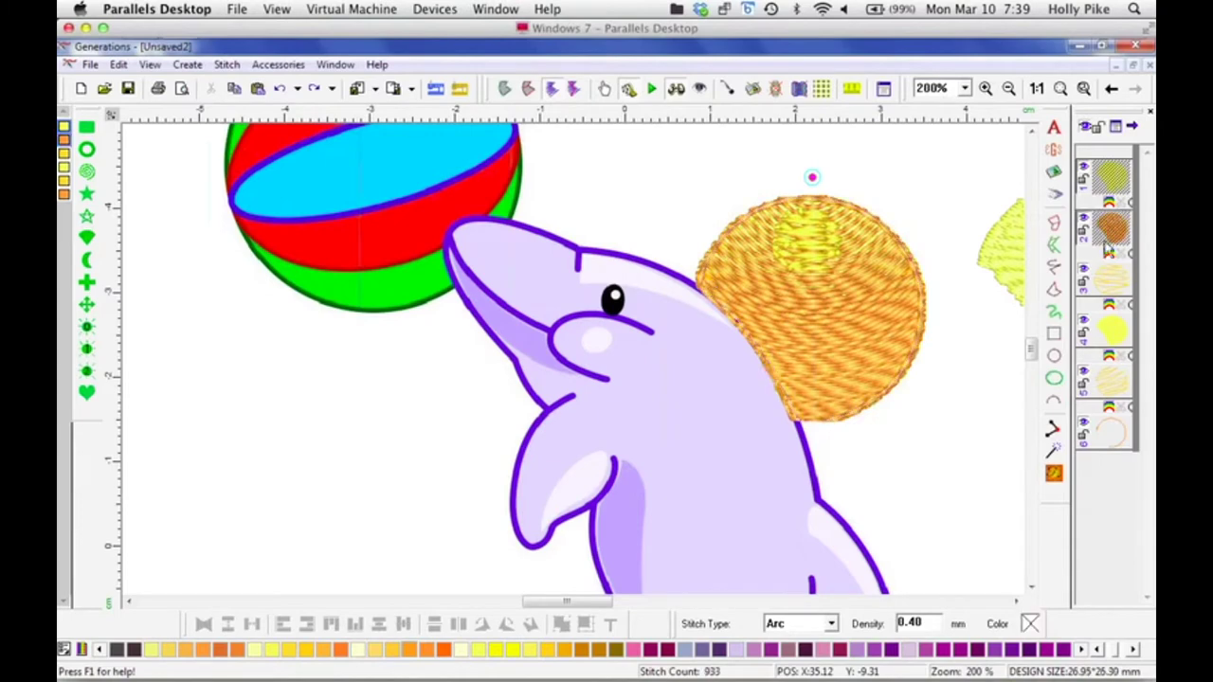
double_click(927, 623)
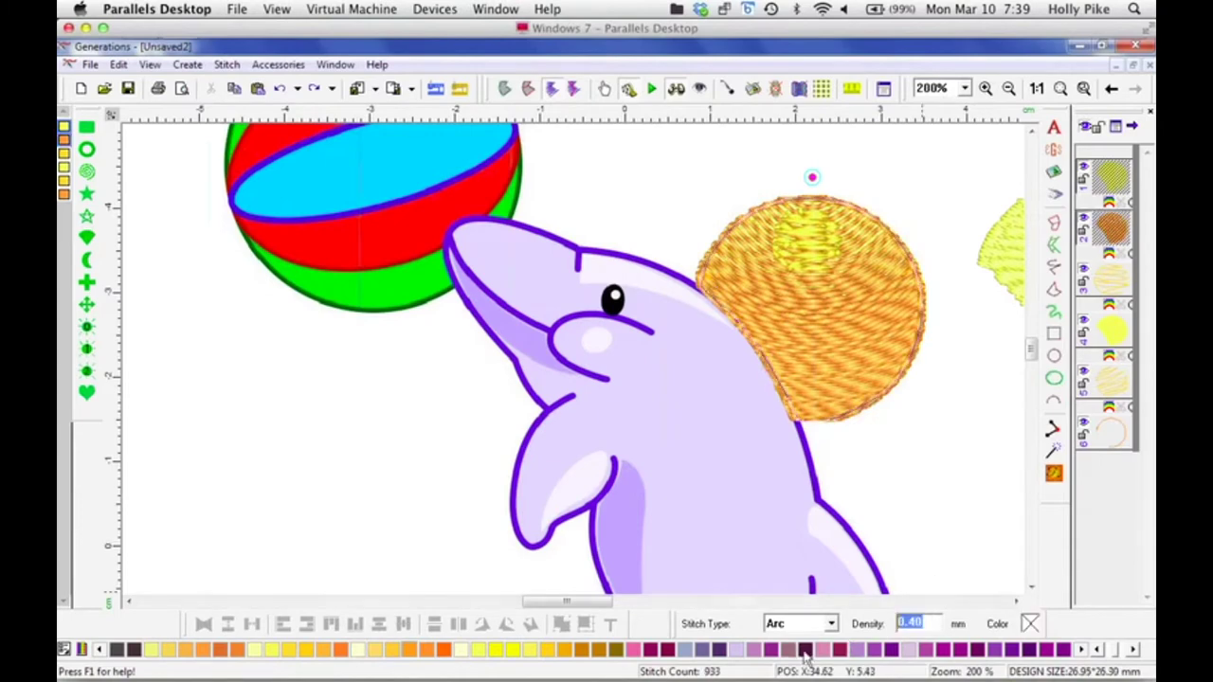
type("0.8")
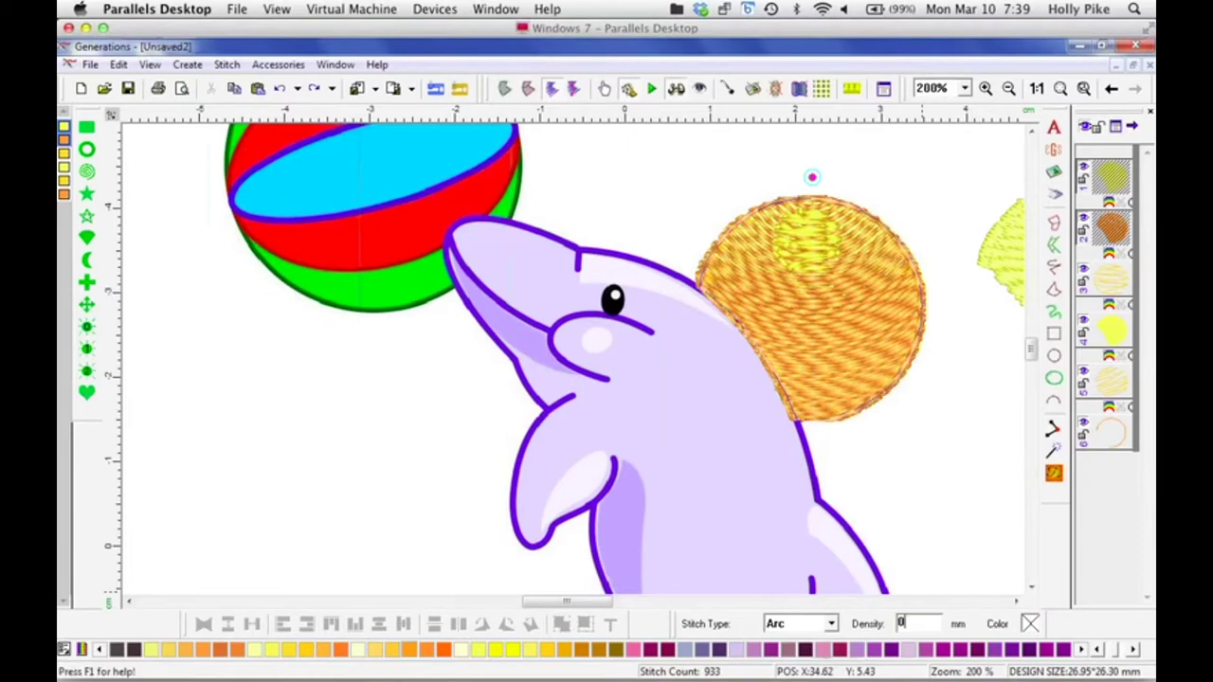
left_click(1054, 473)
left_click(949, 496)
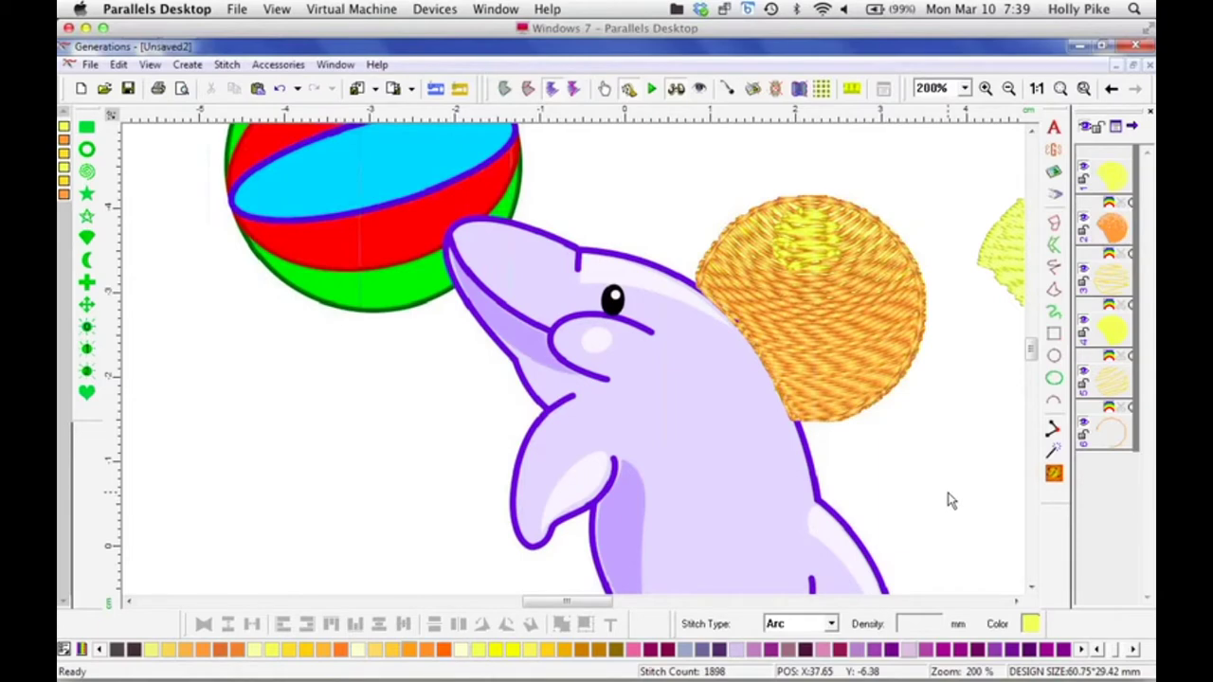
left_click(1054, 473)
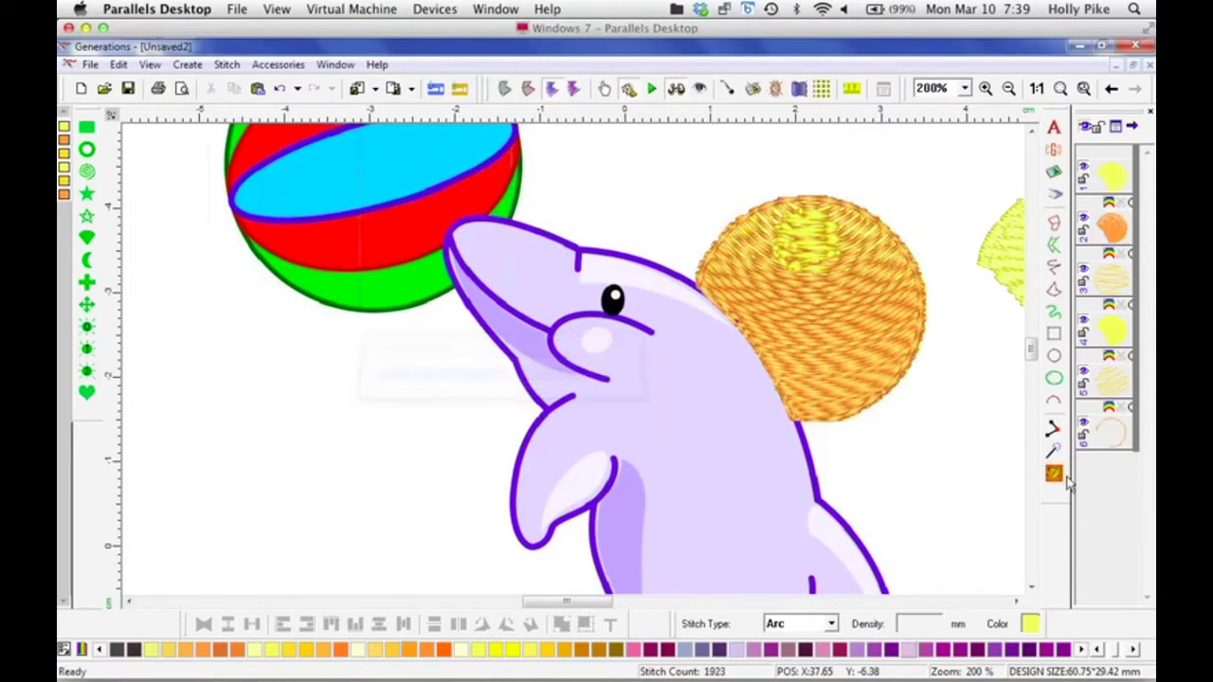
Step: Move the arc control point of the sun's orange fill closer to the sun and regenerate the stitches
left_click(1060, 88)
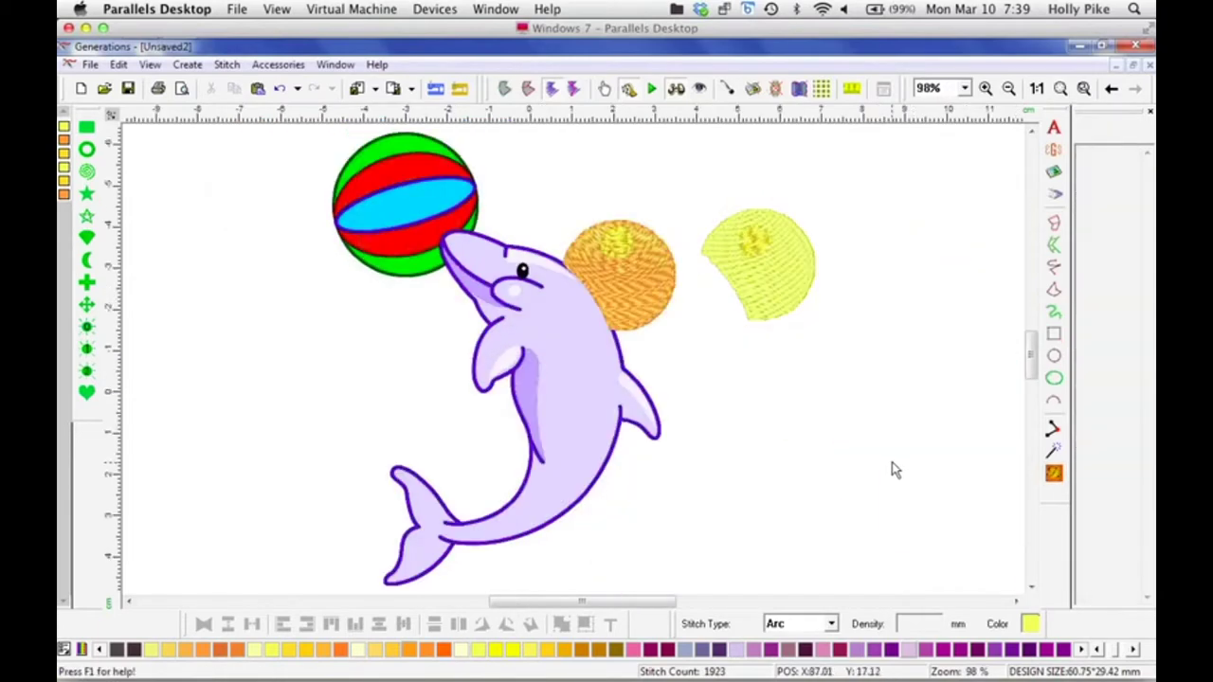
left_click(644, 279)
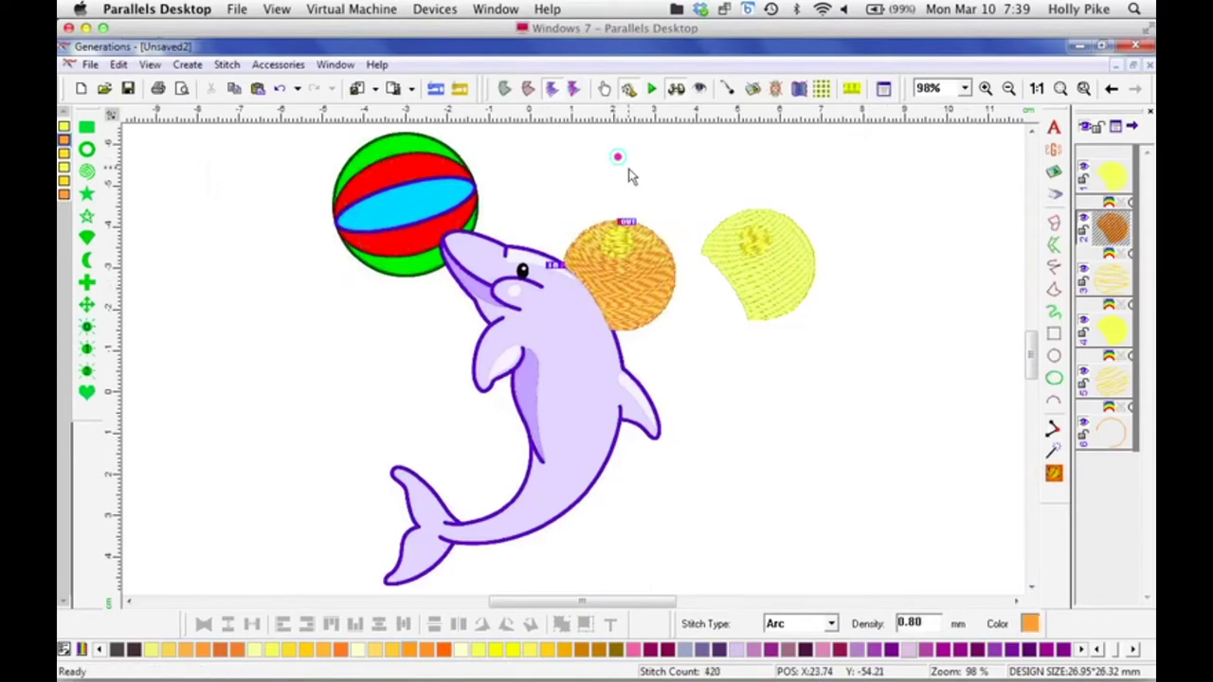
left_click(1054, 475)
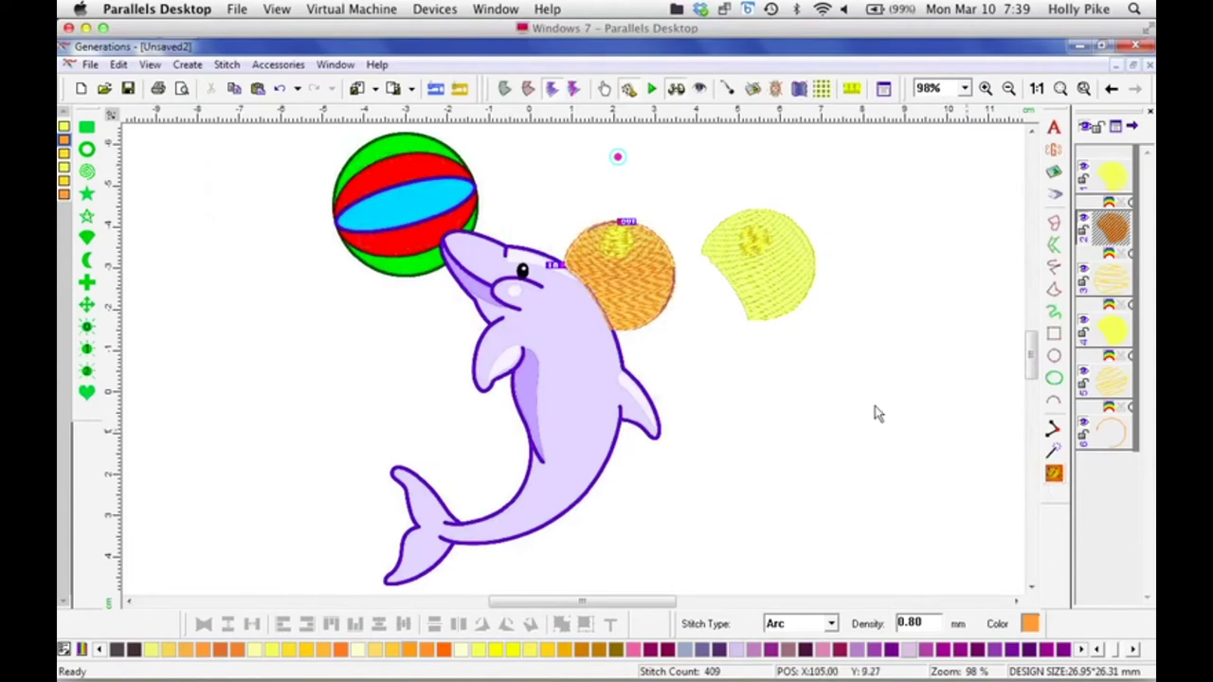
left_click(617, 159)
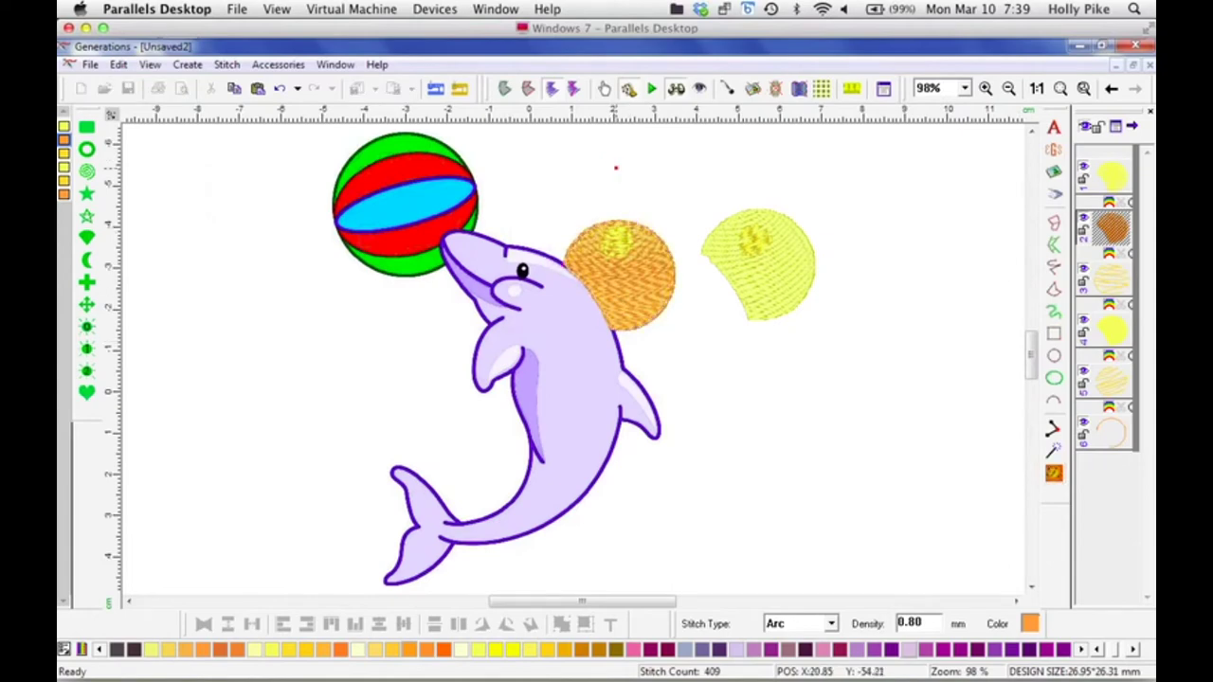
left_click(1054, 476)
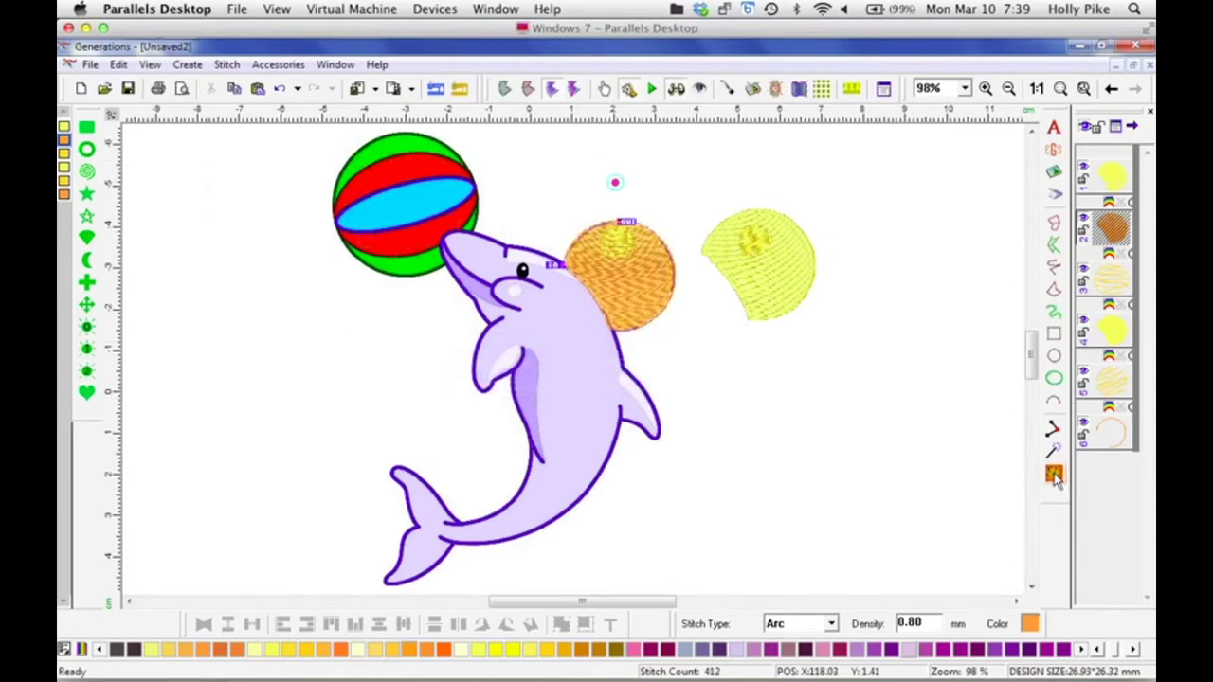
left_click(822, 462)
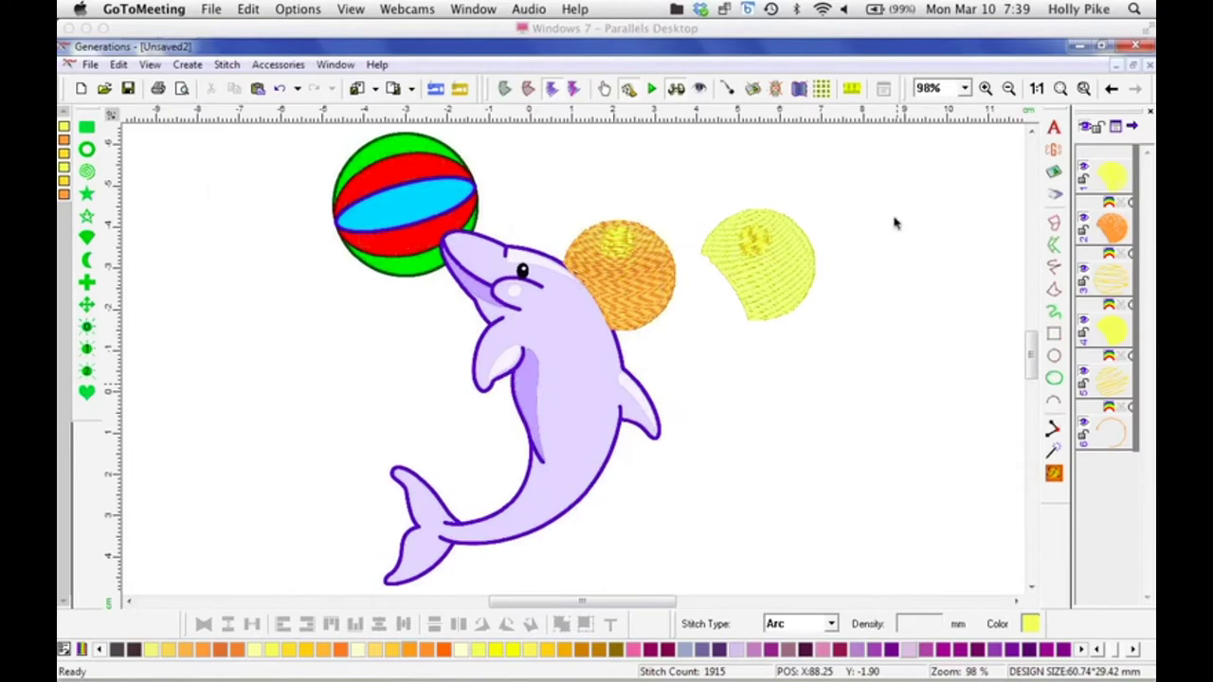
Step: Delete the alternative yellow sun beside the artwork, including both its highlight and its body fill
left_click_drag(702, 161, 866, 407)
key("Delete")
left_click(773, 271)
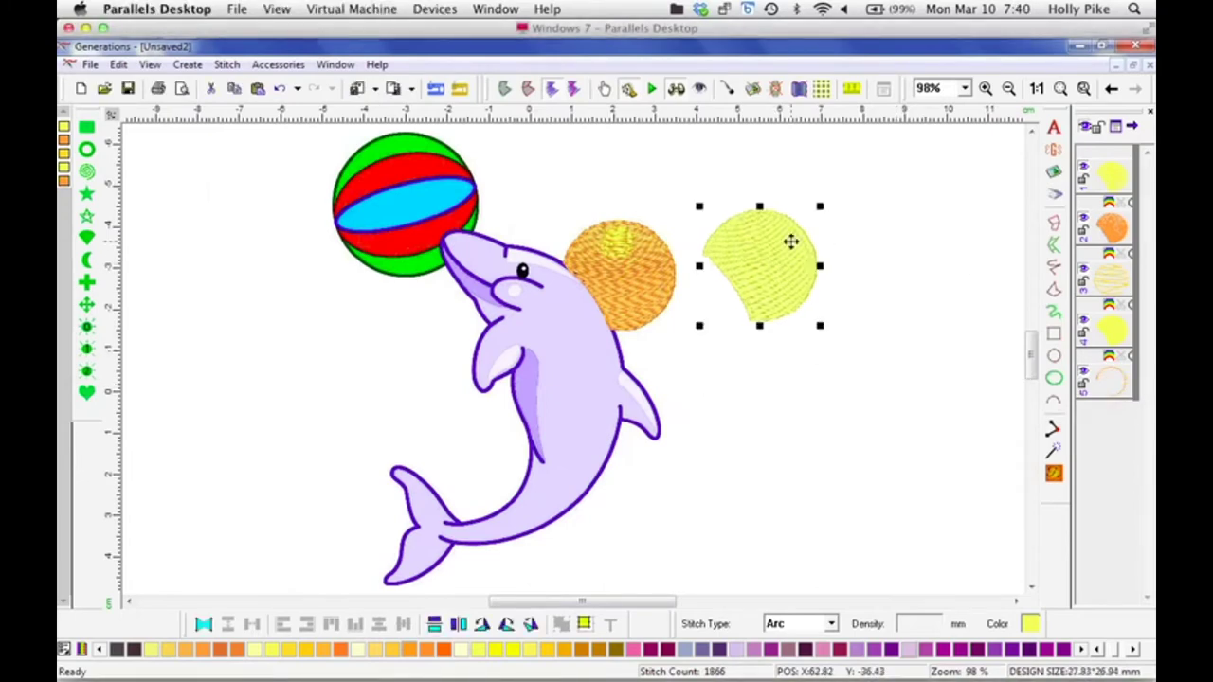
key("Delete")
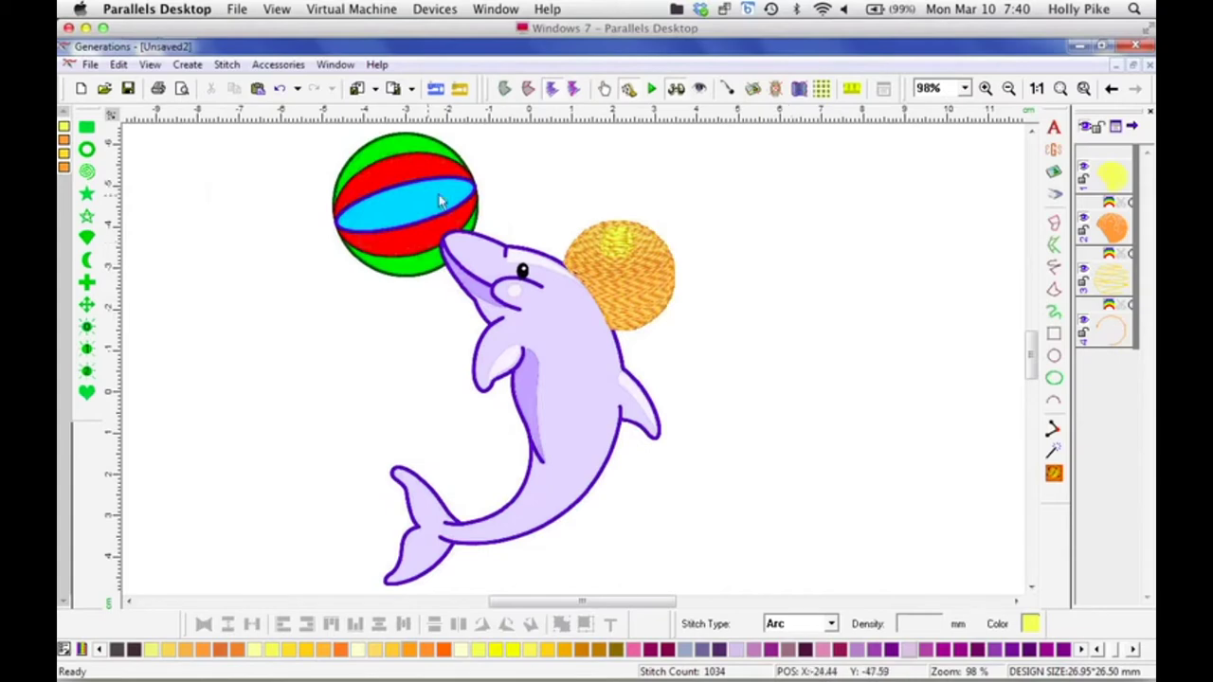
Step: Draw a yellow Complex Fill circle about 35 mm across over the beach ball, cut off at the dolphin's snout
left_click(963, 88)
left_click(928, 176)
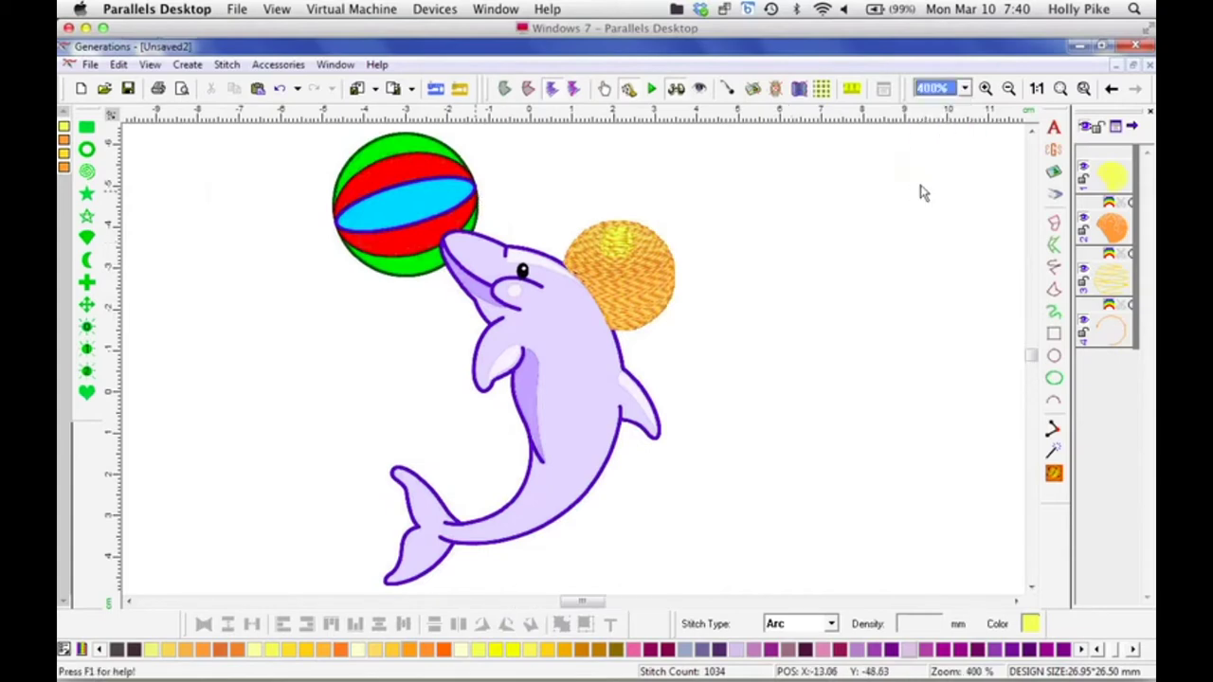
left_click_drag(588, 603, 568, 608)
left_click_drag(1031, 357, 1031, 343)
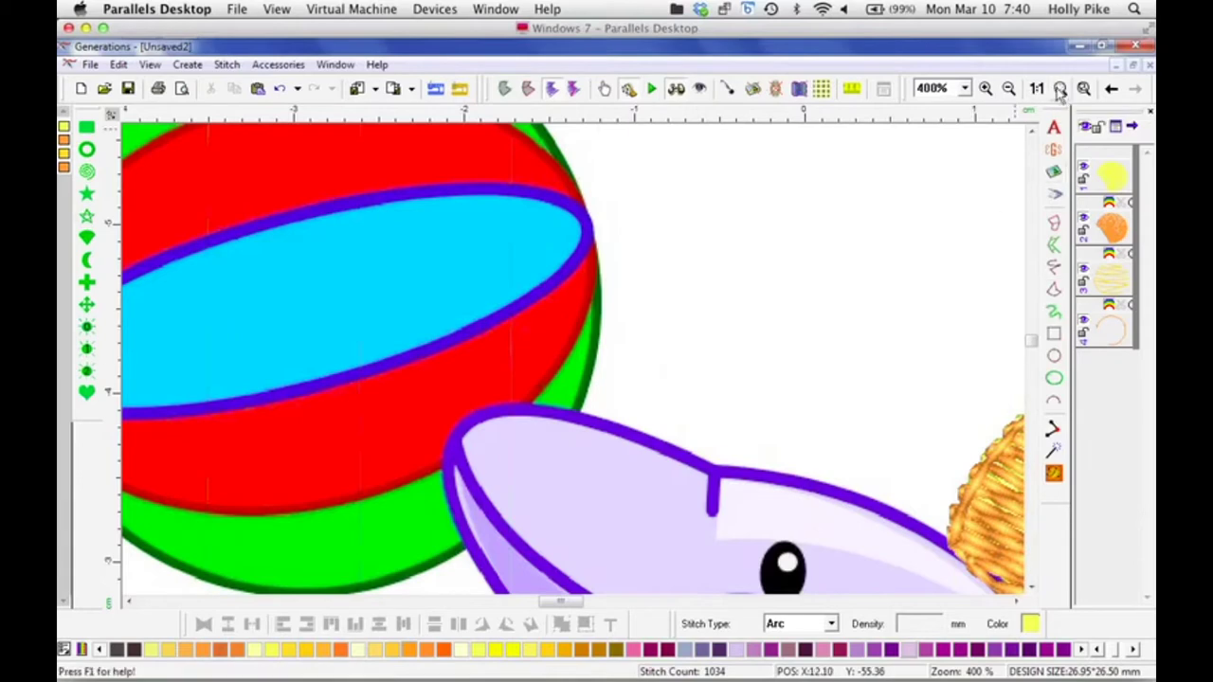
left_click(1080, 90)
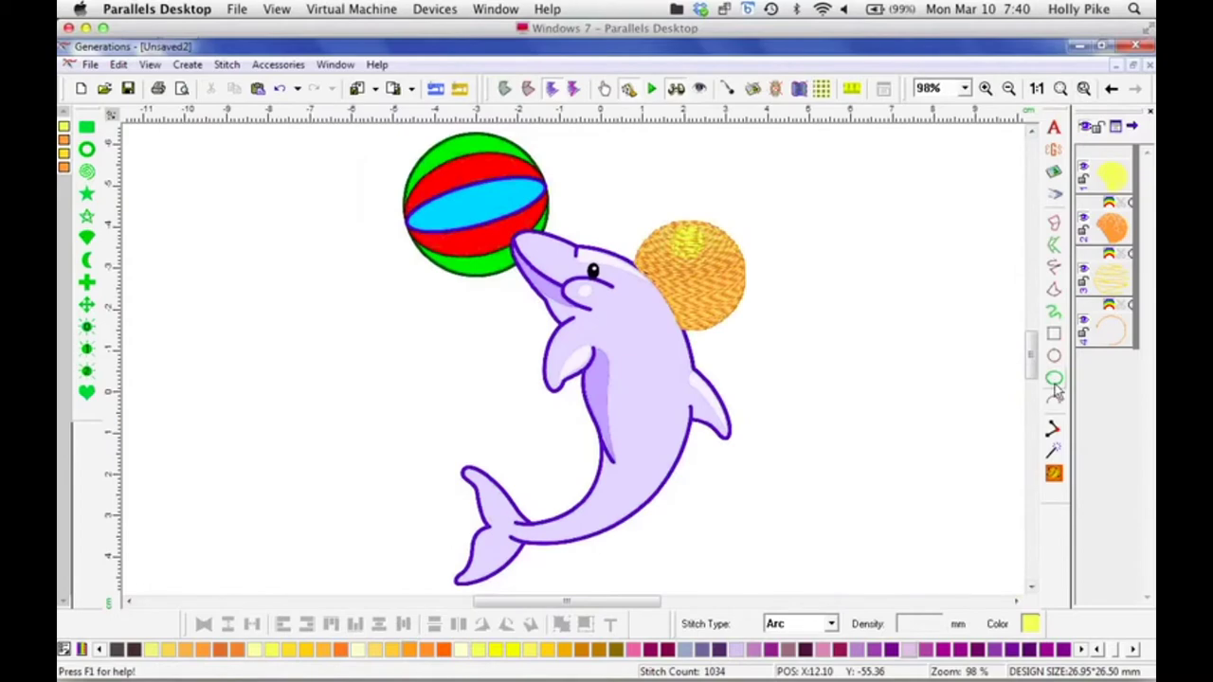
left_click(1055, 358)
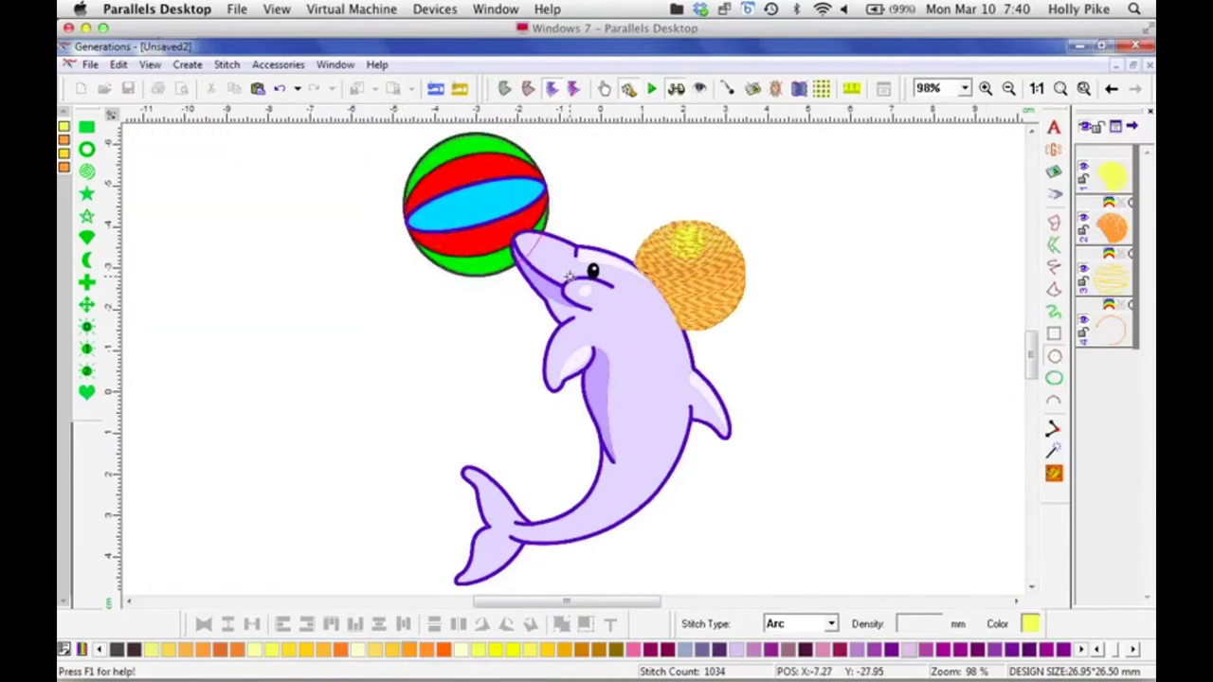
left_click(570, 276)
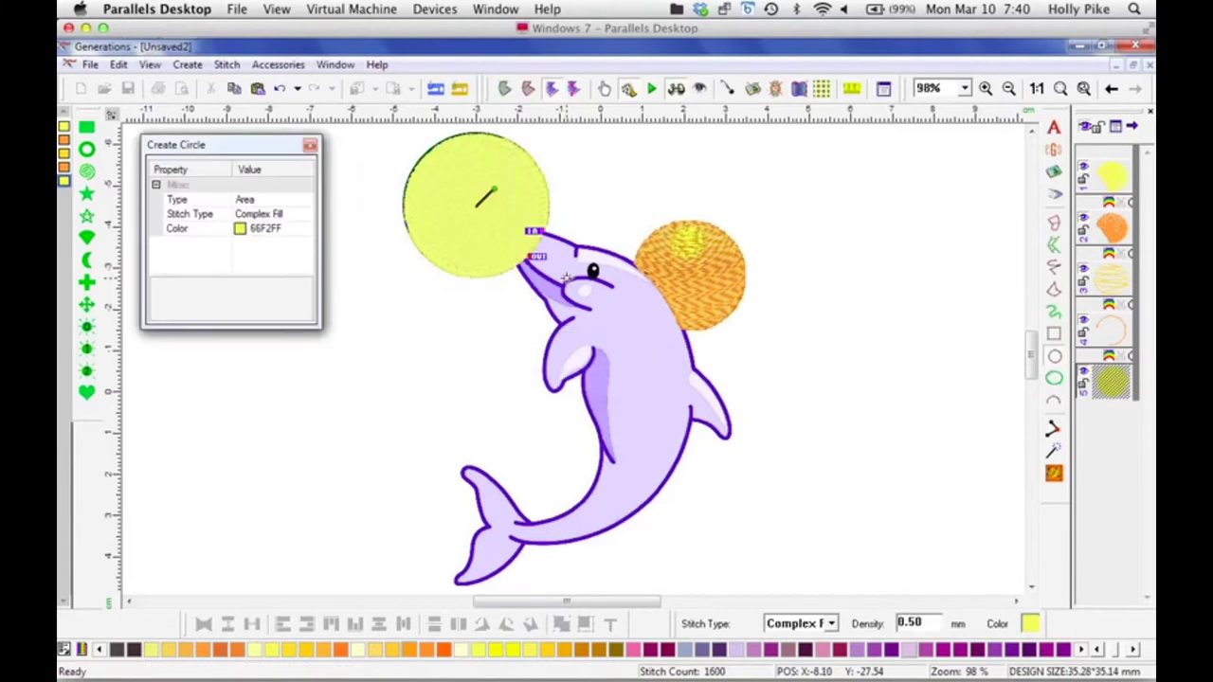
key("Escape")
Step: Enlarge the beach ball's circle fill to about 35.9 by 35.8 mm, then delete it
left_click(491, 244)
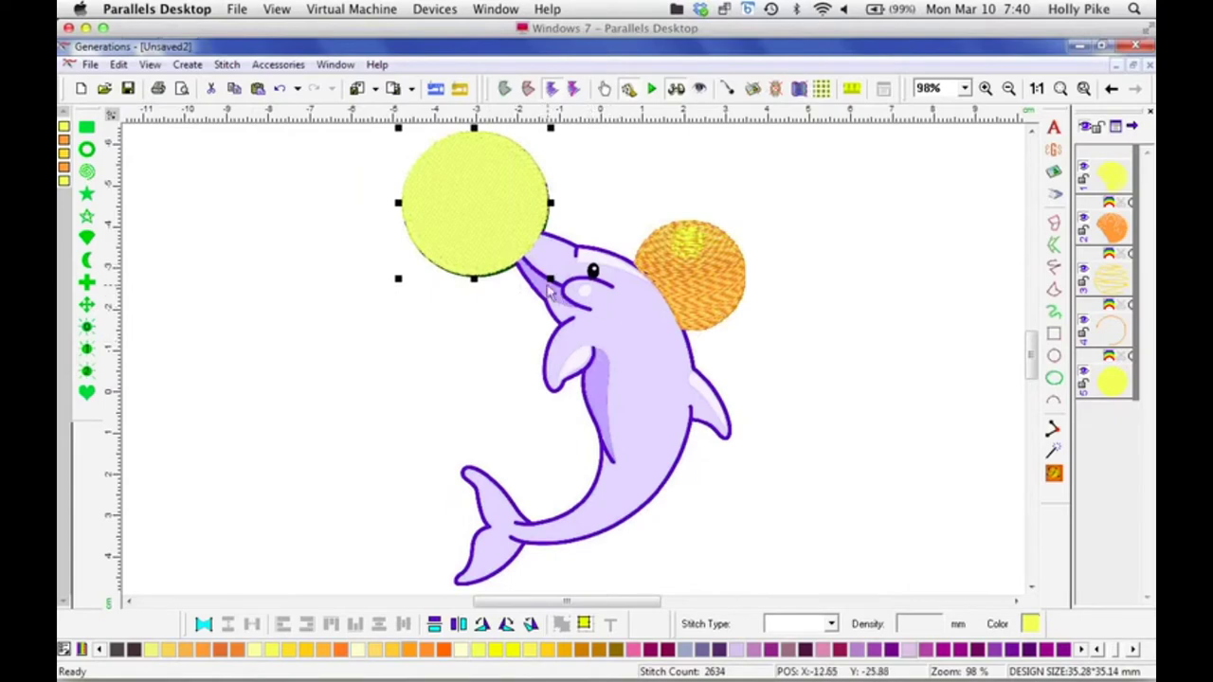
left_click_drag(551, 280, 556, 292)
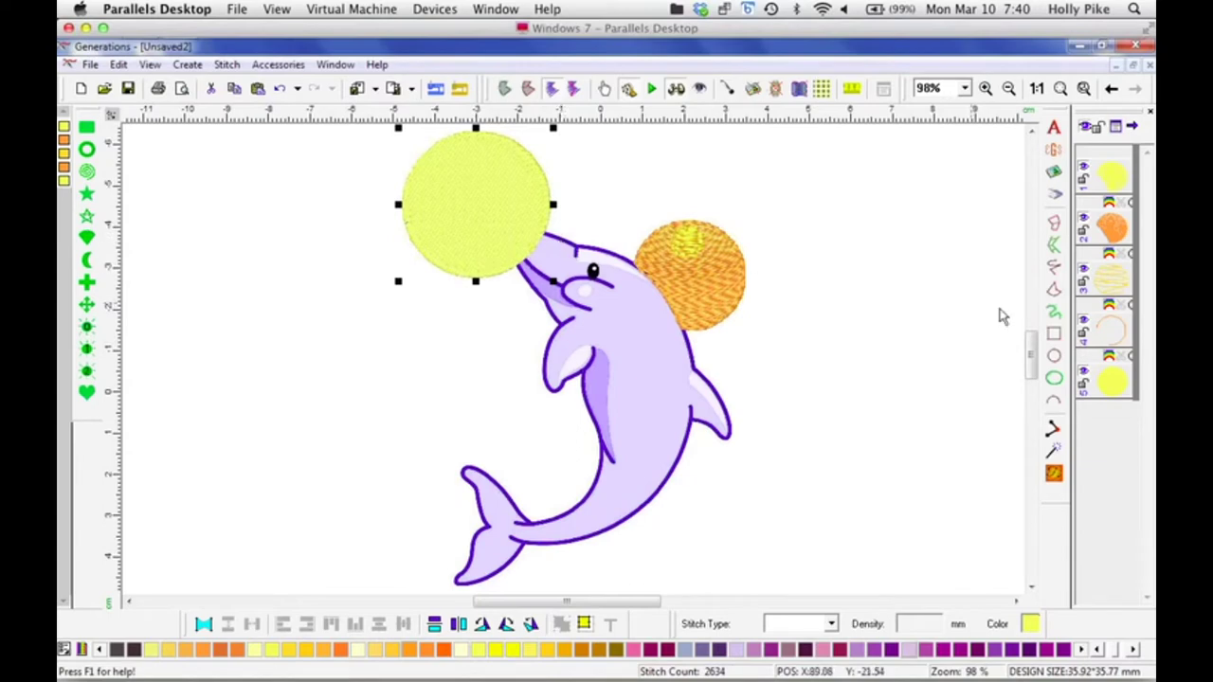
left_click(966, 90)
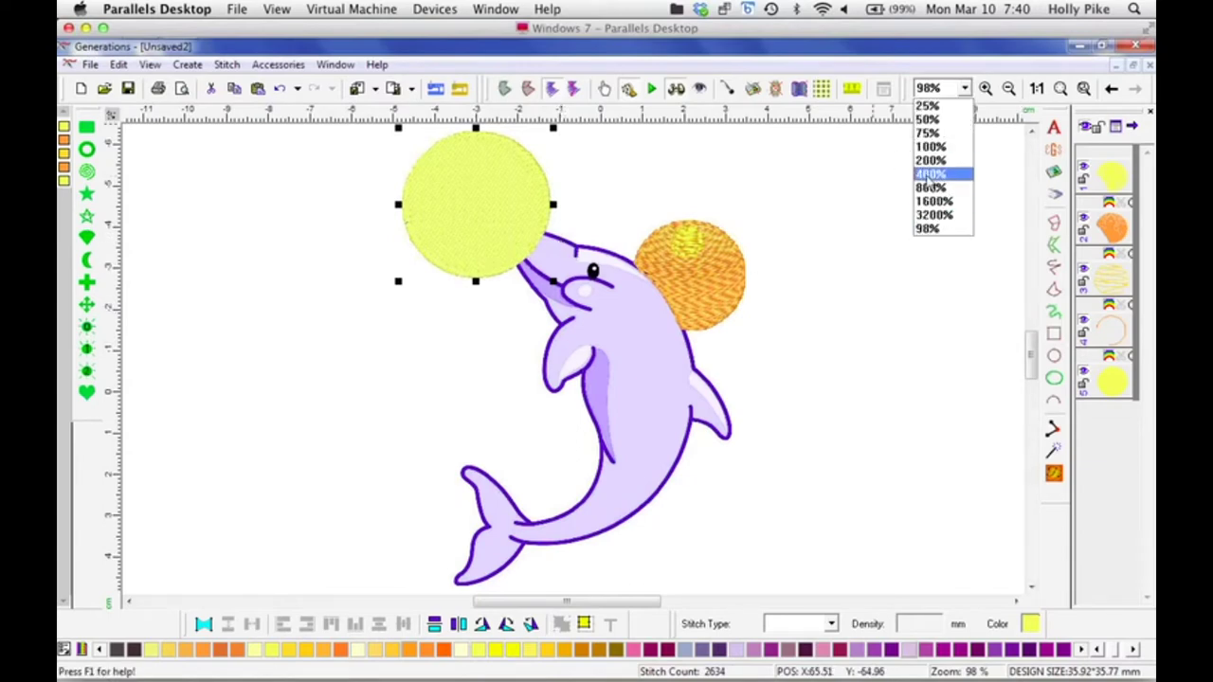
left_click(933, 187)
left_click_drag(1029, 368, 1030, 344)
left_click_drag(572, 604, 546, 605)
key("Delete")
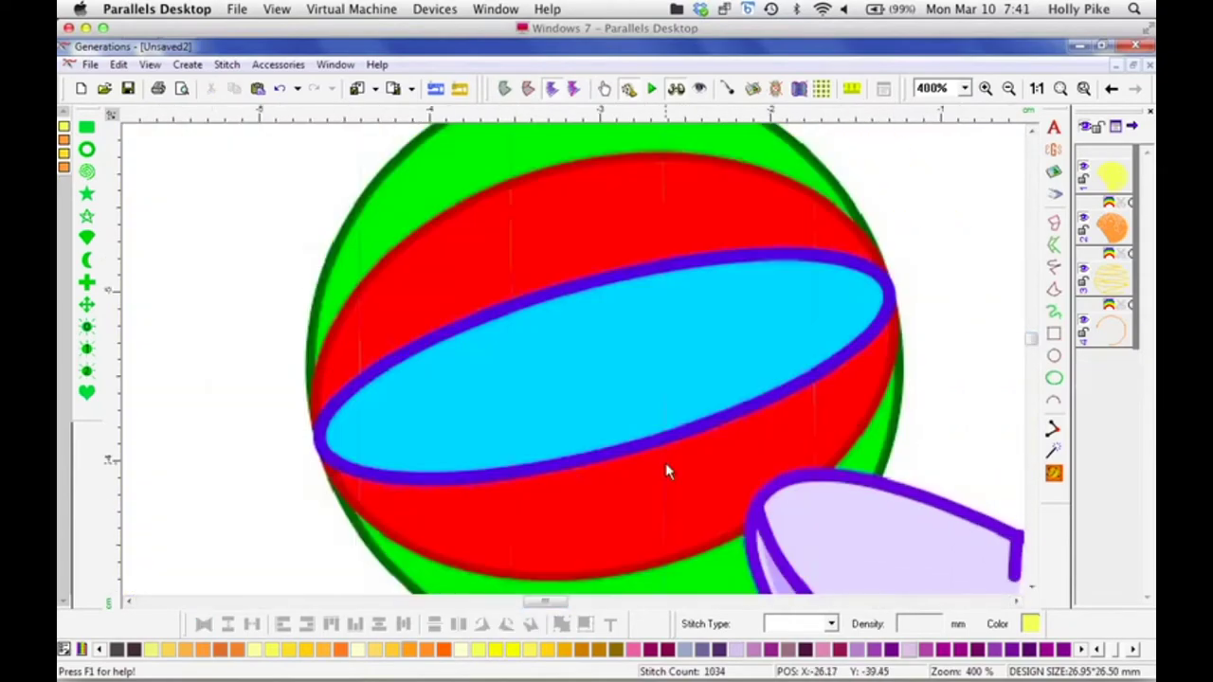
Step: Trace the beach ball around the dolphin's snout as a yellow Complex Fill free hand area about 35 by 36 mm
left_click(1054, 292)
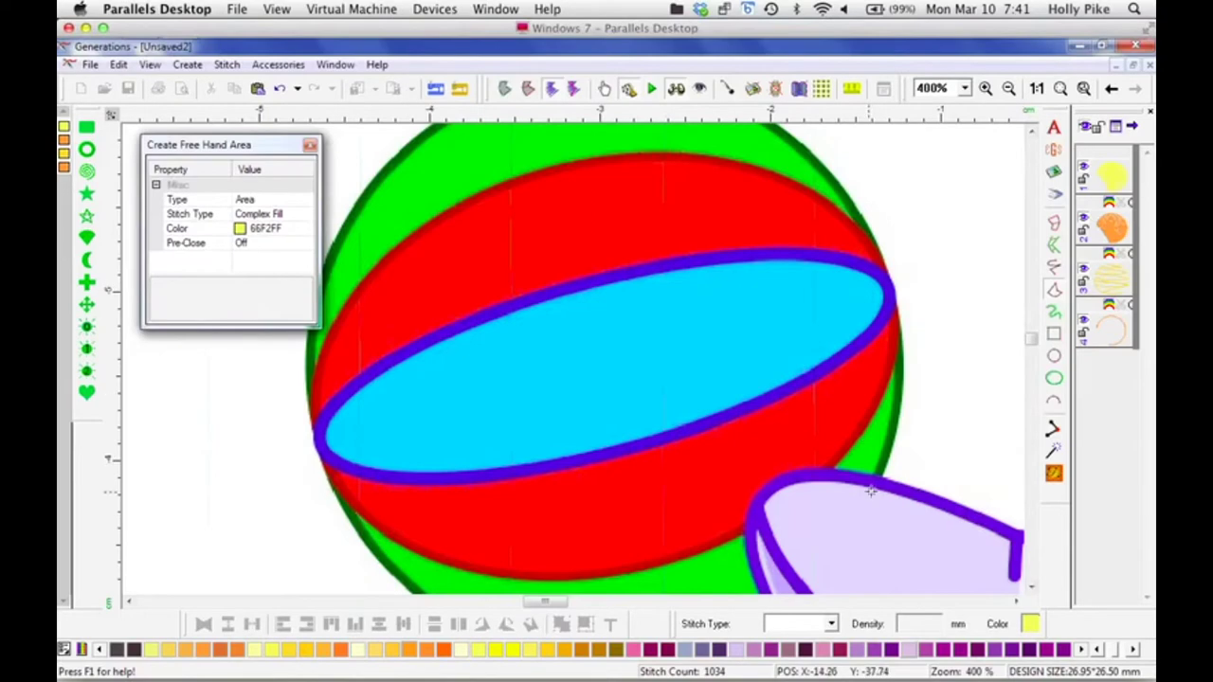
mouse_move(877, 484)
left_mouse_down()
mouse_move(899, 369)
mouse_move(890, 282)
mouse_move(845, 178)
mouse_move(788, 116)
mouse_move(680, 265)
mouse_move(606, 241)
mouse_move(494, 256)
mouse_move(372, 341)
mouse_move(310, 504)
mouse_move(310, 586)
mouse_move(333, 591)
mouse_move(344, 560)
mouse_move(361, 610)
mouse_move(440, 478)
mouse_move(613, 527)
mouse_move(771, 478)
mouse_move(748, 426)
mouse_move(753, 369)
mouse_move(798, 340)
mouse_move(876, 346)
left_mouse_up()
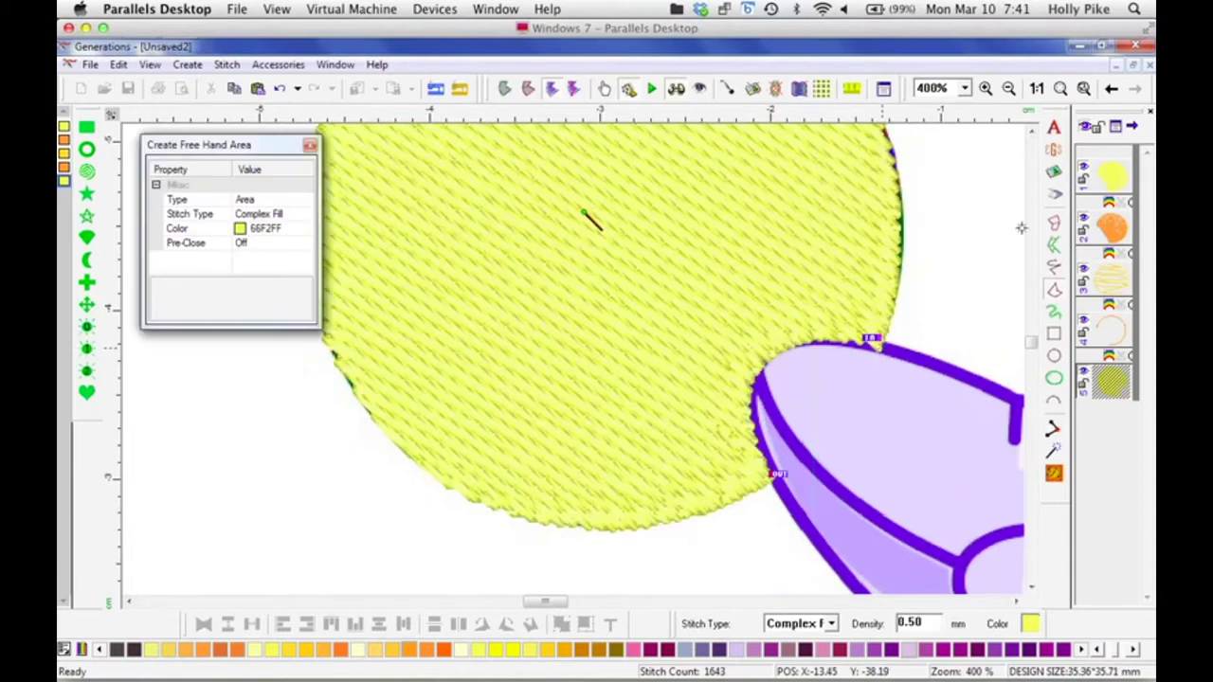
left_click(1060, 88)
left_click(1054, 427)
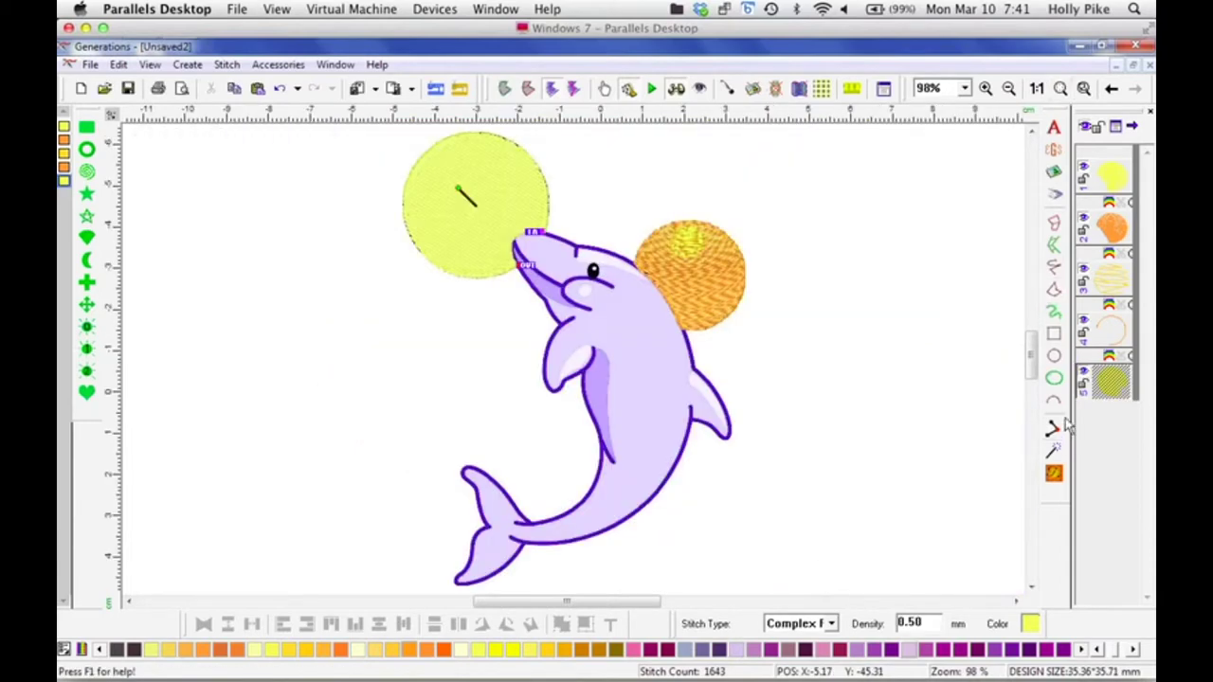
left_click(890, 422)
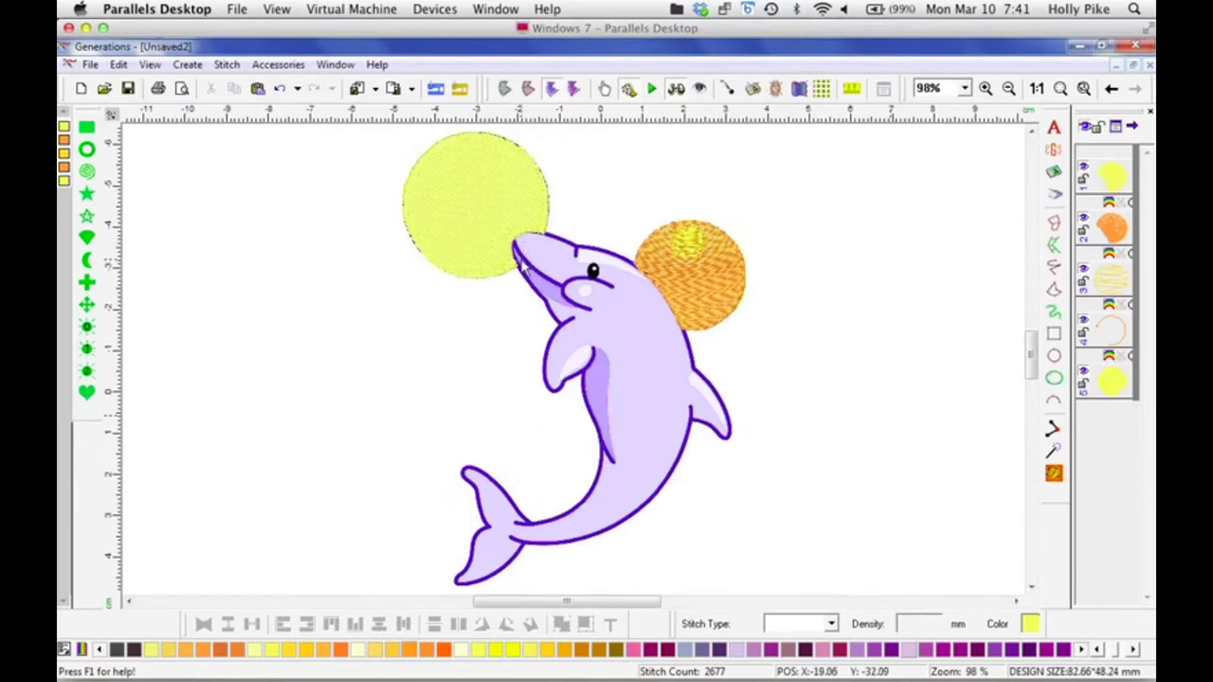
Step: Divide the beach ball's fill area with a curve along the lower red-green boundary, from the dolphin's snout to just past the ball's far edge
left_click(964, 88)
left_click(934, 171)
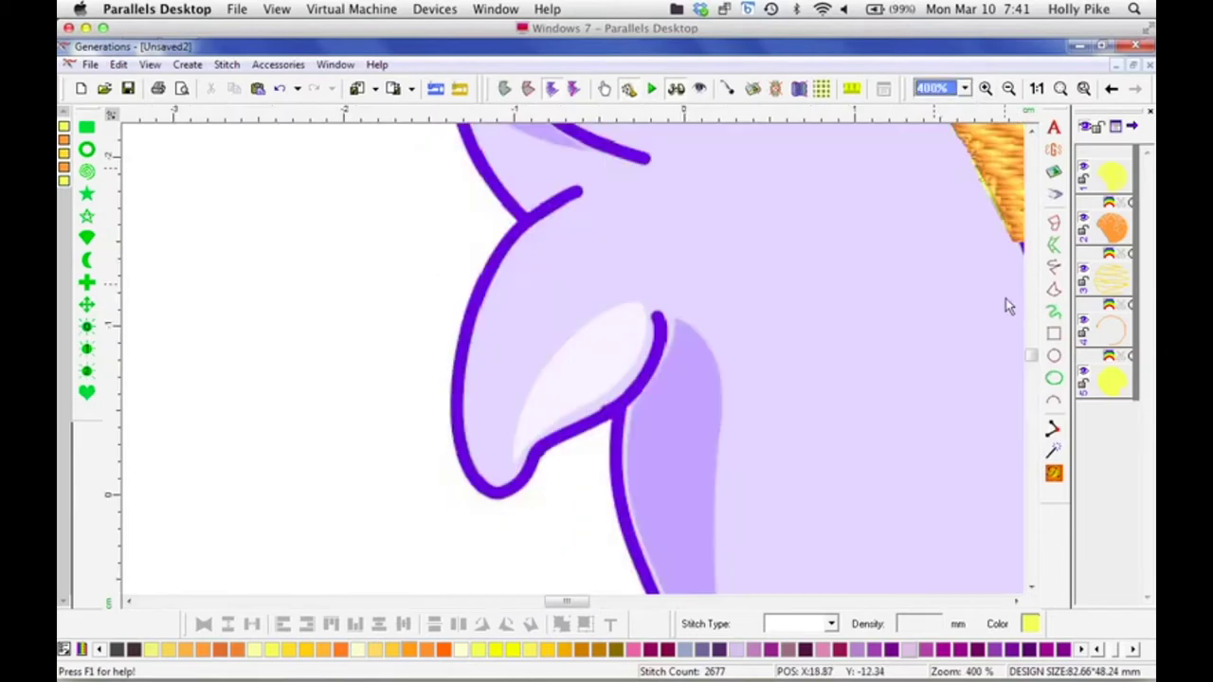
left_click_drag(1032, 356, 1030, 343)
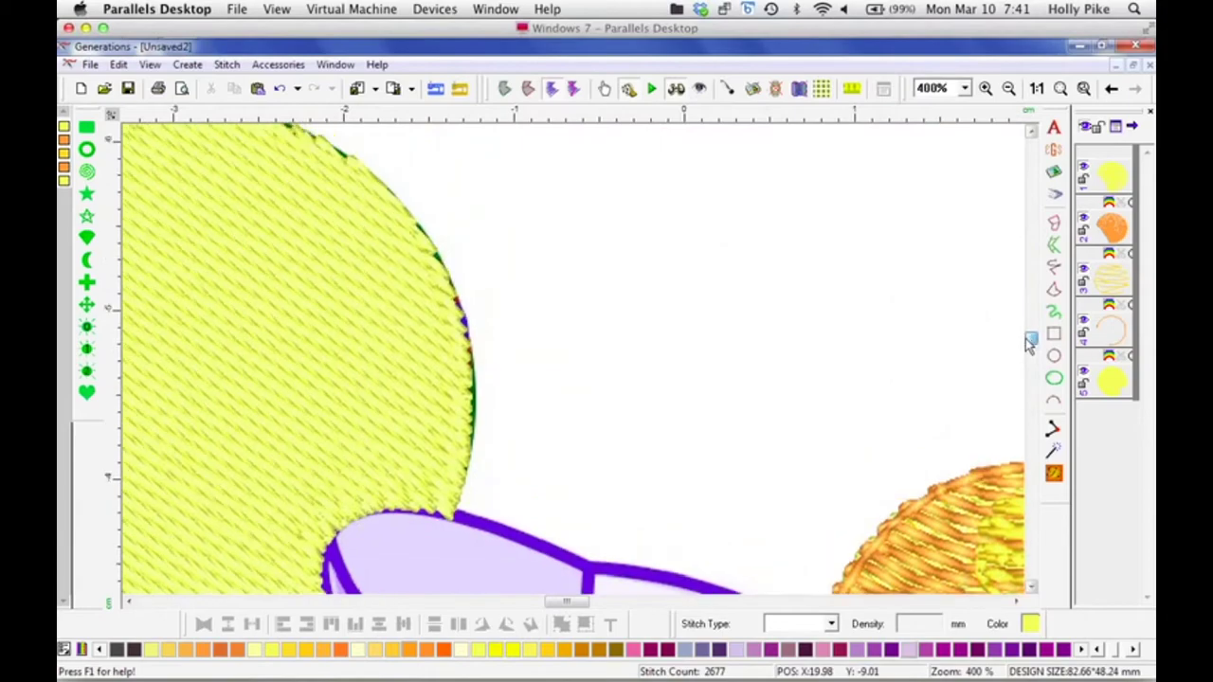
left_click_drag(567, 600, 544, 601)
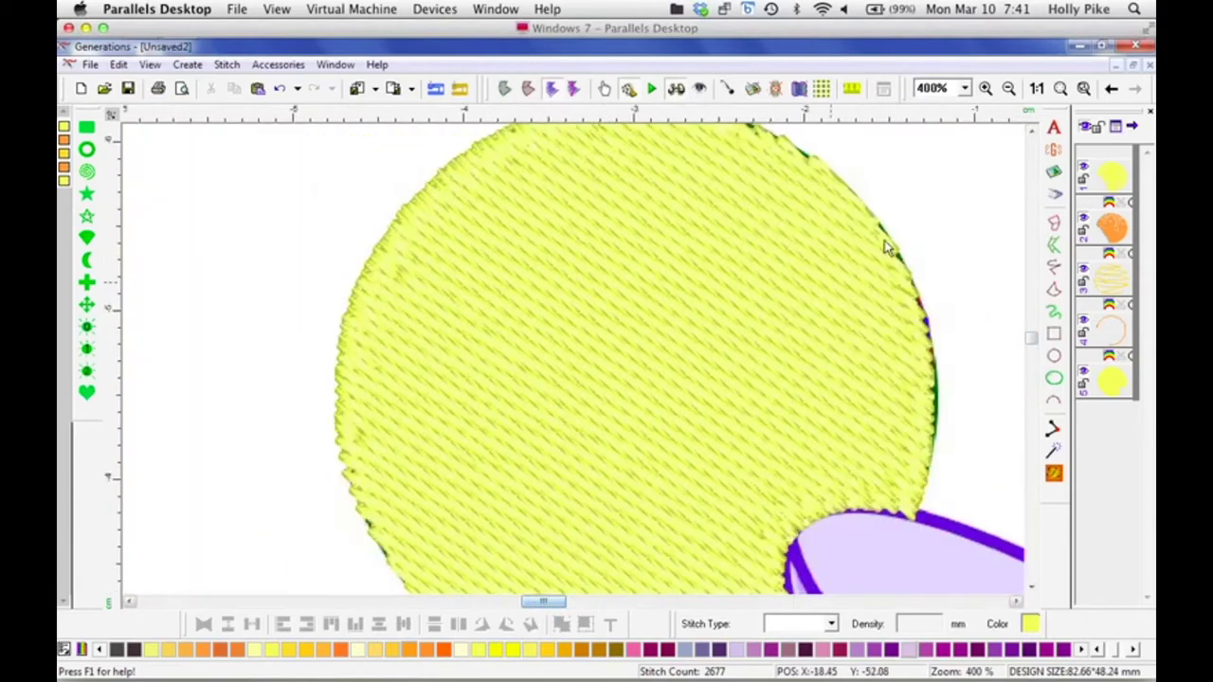
left_click(965, 88)
left_click(933, 159)
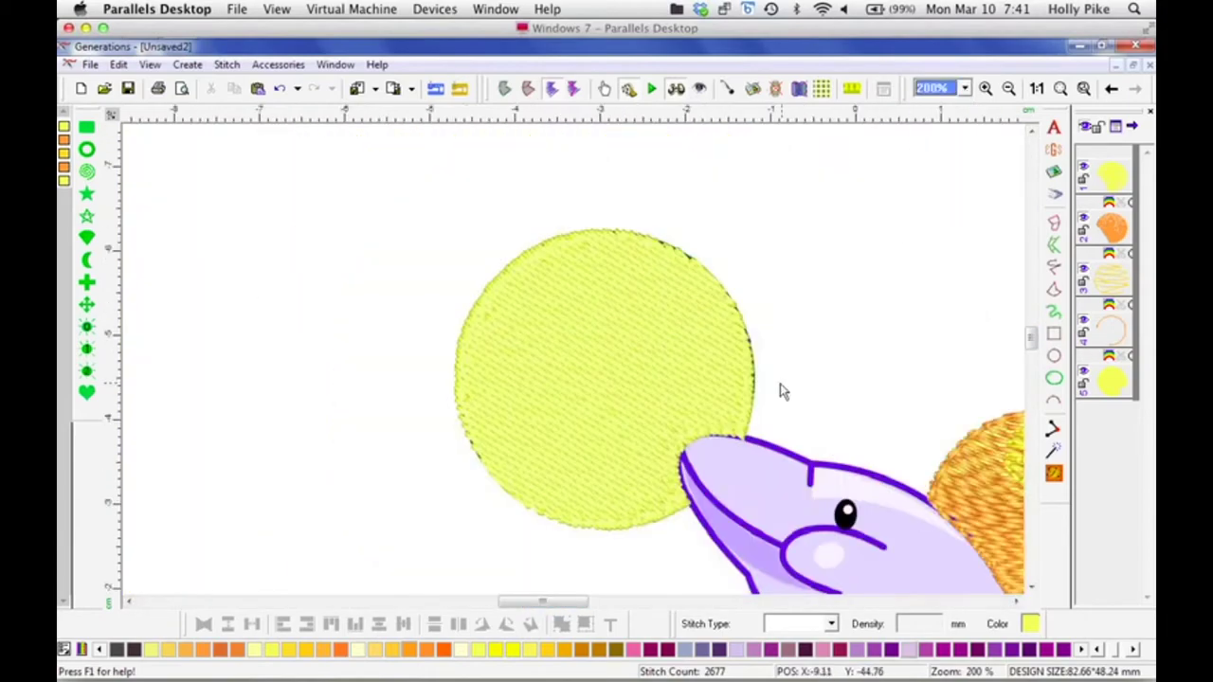
left_click_drag(573, 600, 581, 601)
left_click(578, 386)
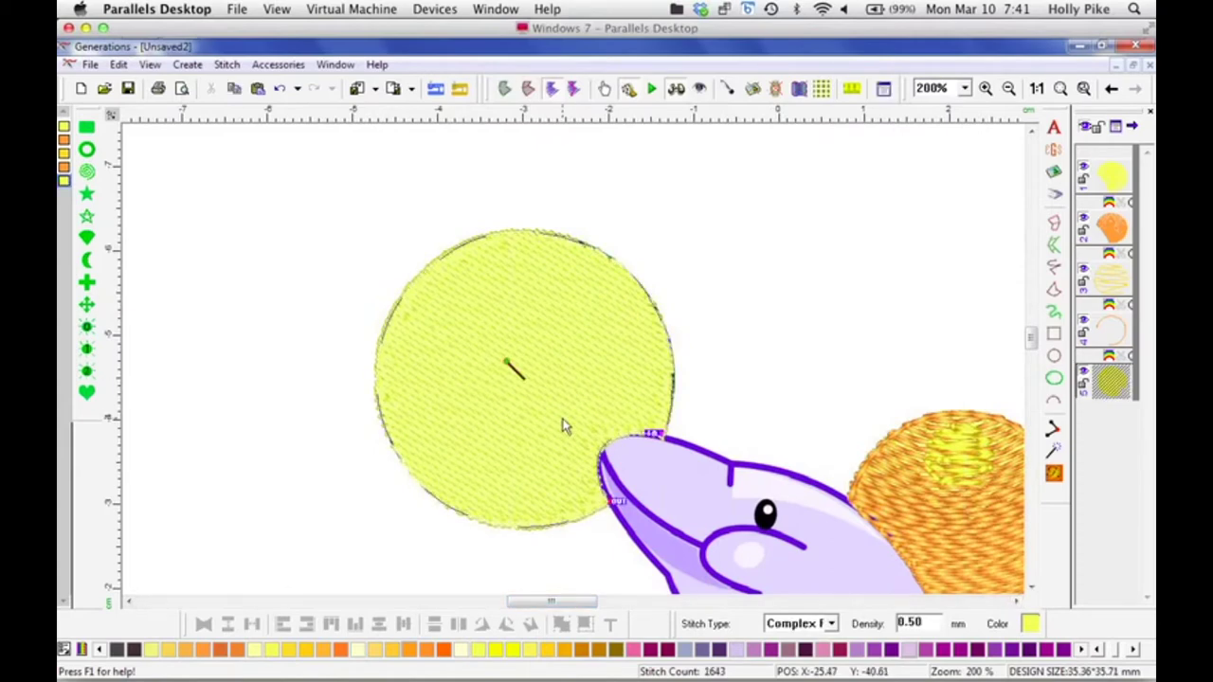
left_click(504, 88)
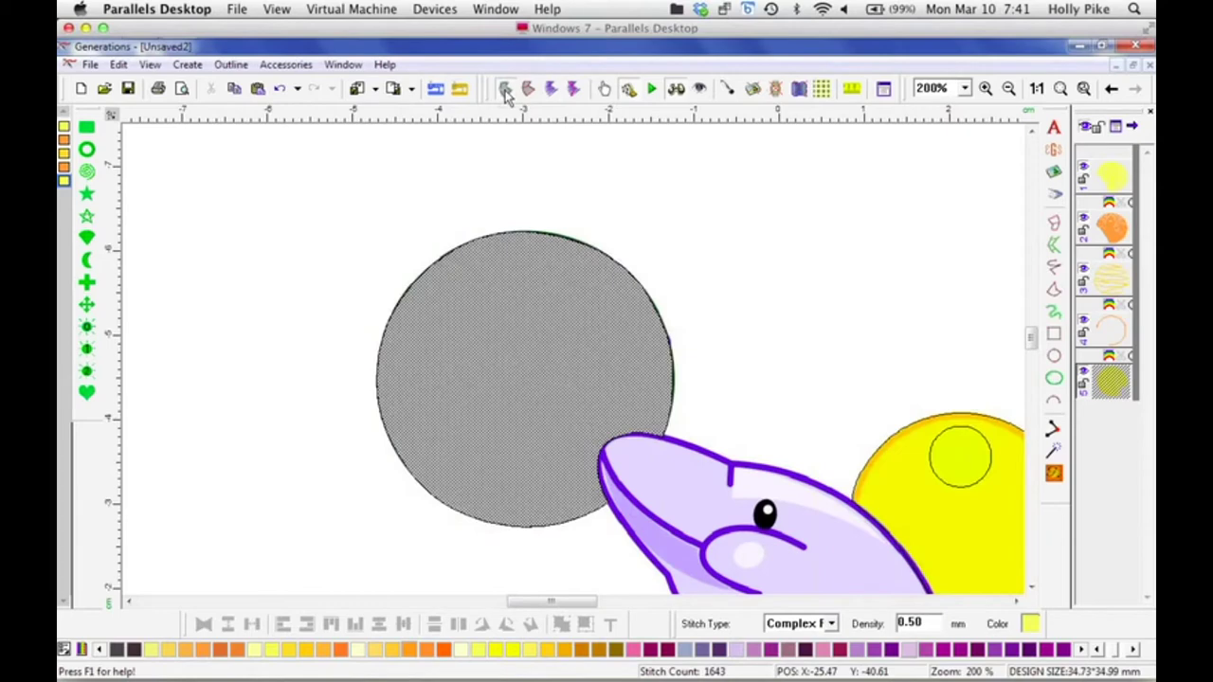
right_click(595, 327)
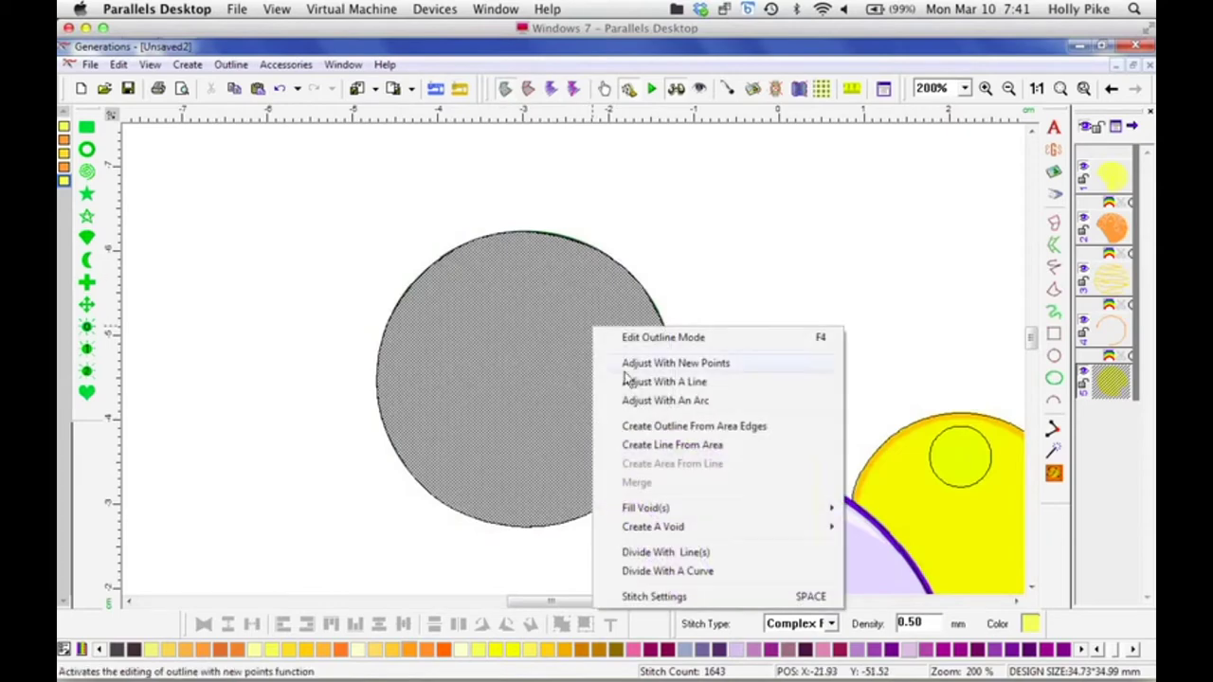
left_click(667, 573)
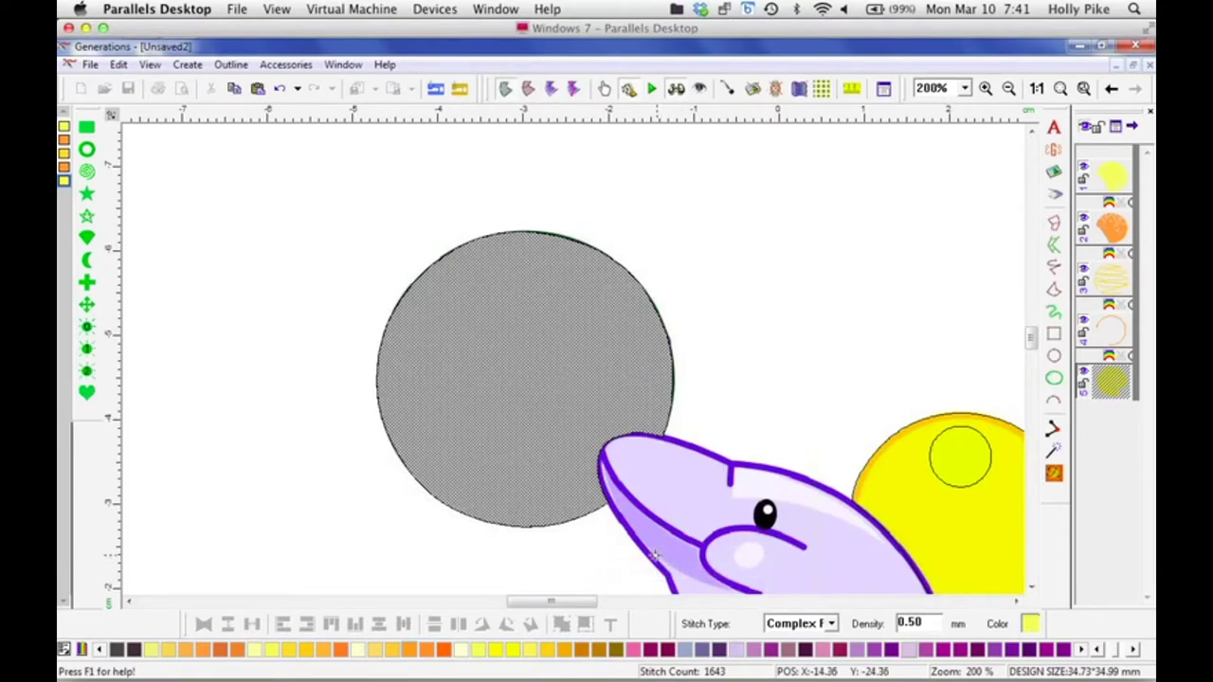
key("Escape")
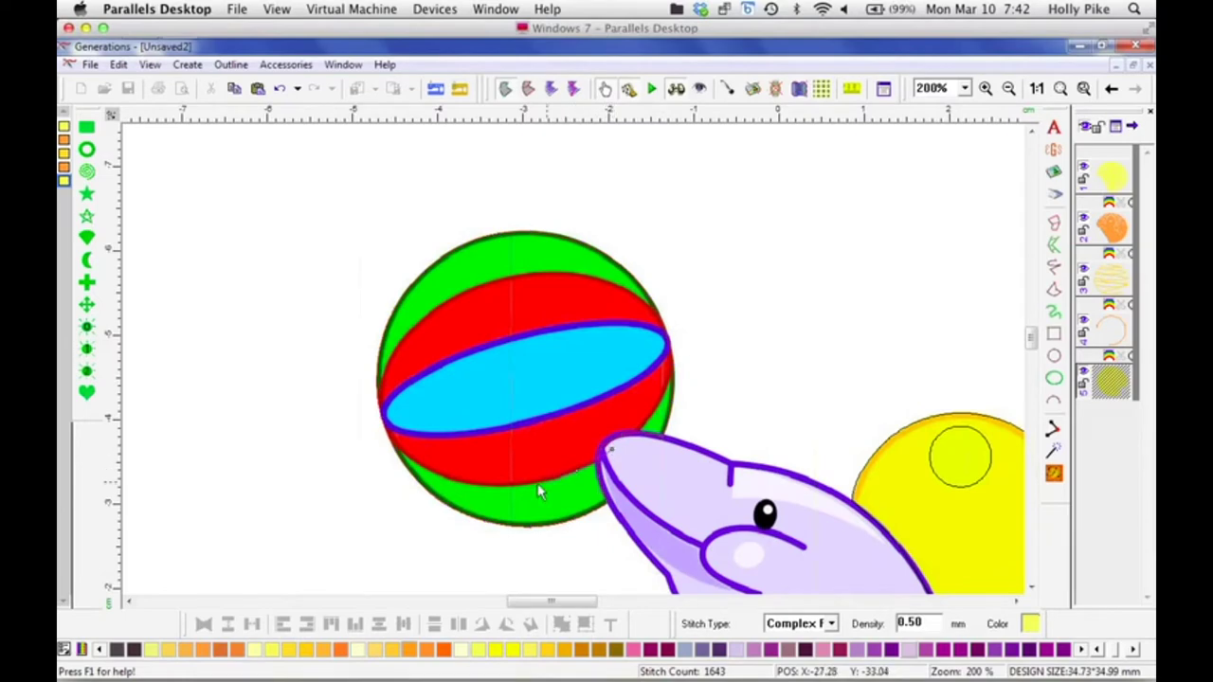
left_click(395, 445)
left_click(360, 423)
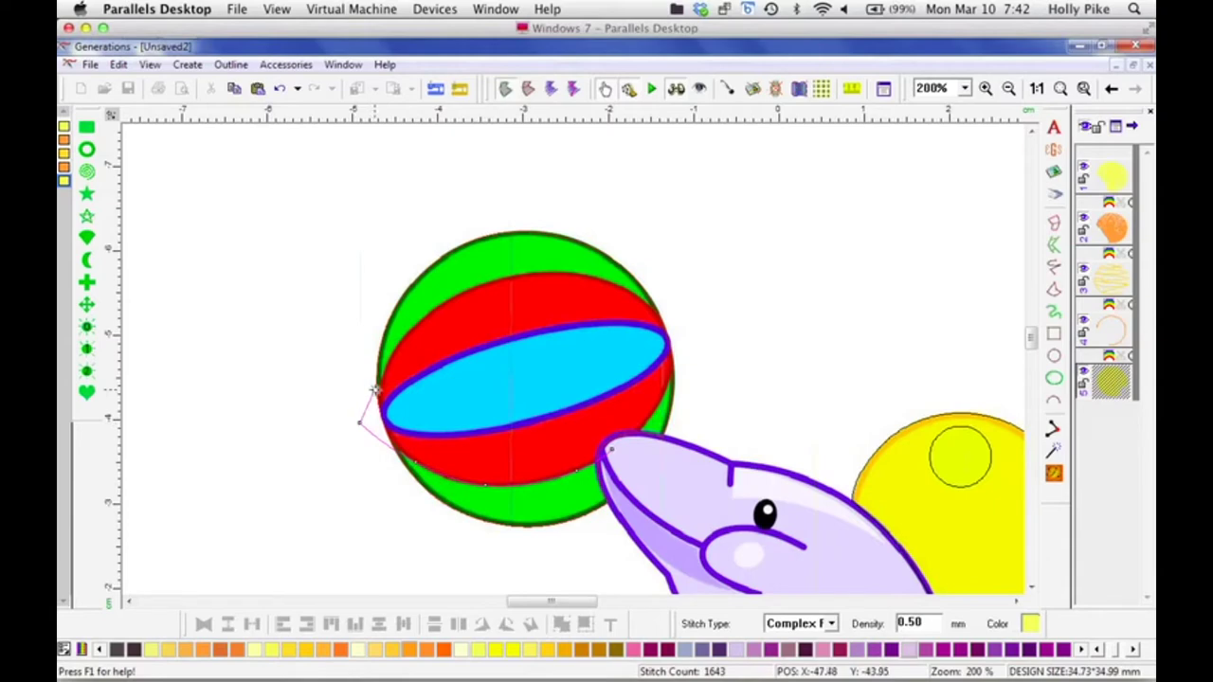
Step: Divide the ball with curves along the upper green-red boundary and both edges of the blue stripe, and generate stitches for the sections
left_click(376, 390)
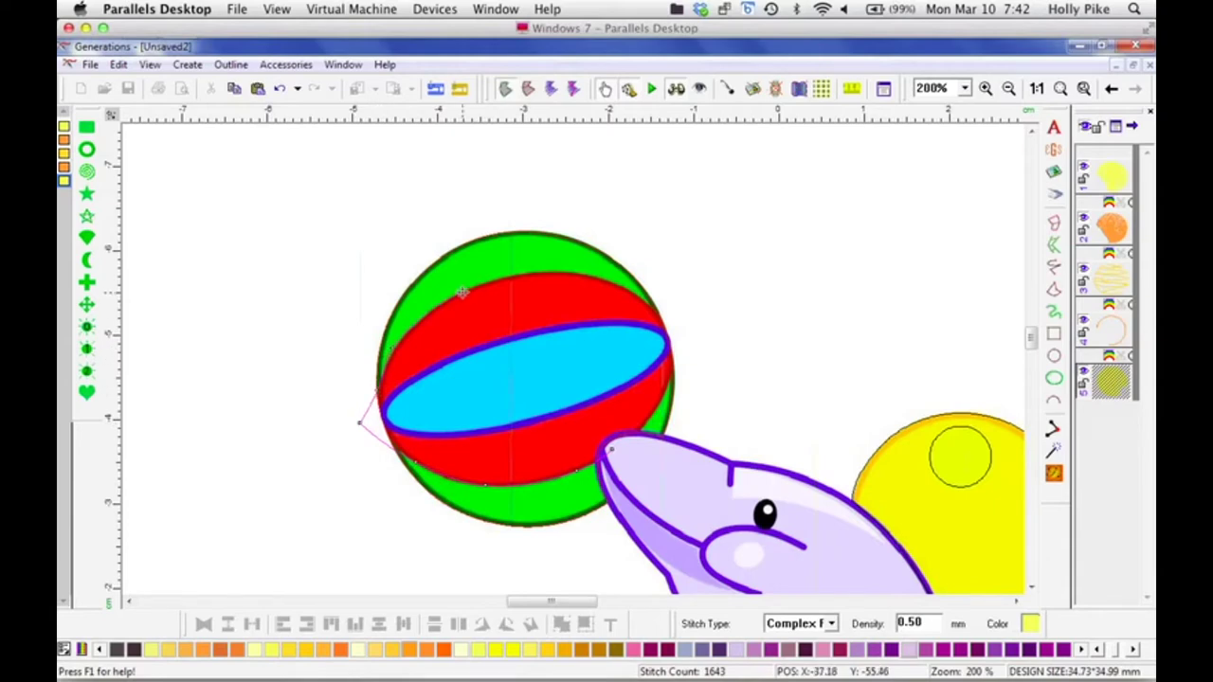
left_click(671, 332)
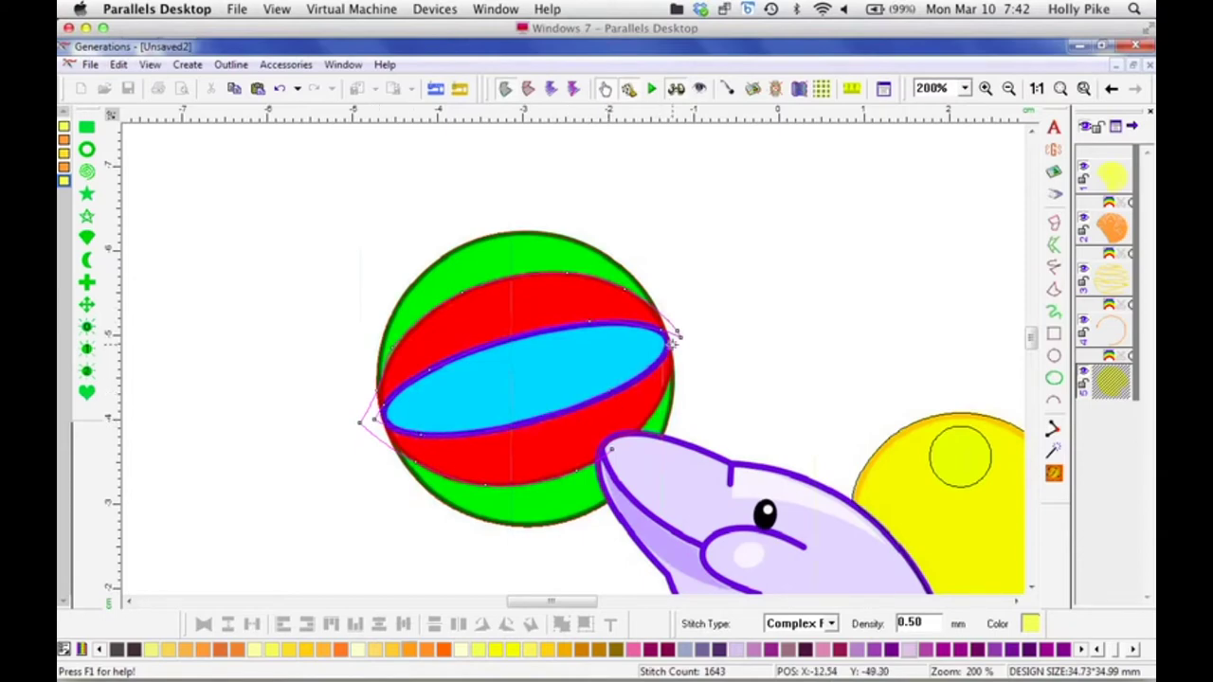
left_click(679, 362)
key("Escape")
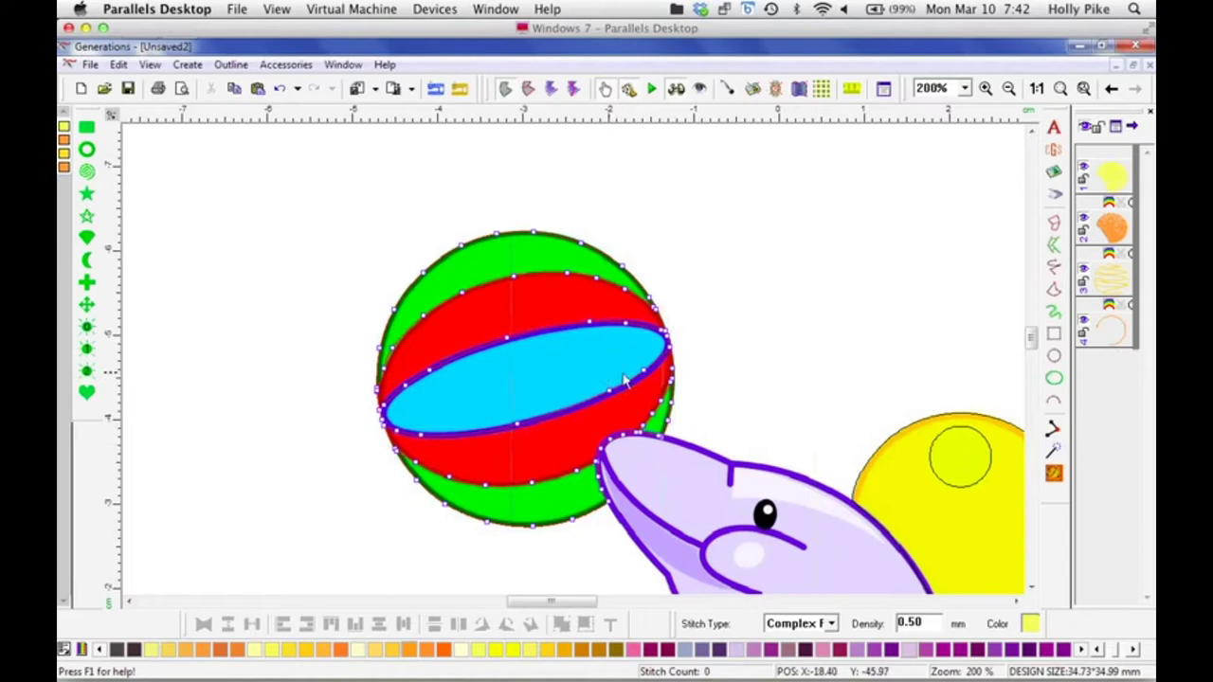
left_click(1055, 474)
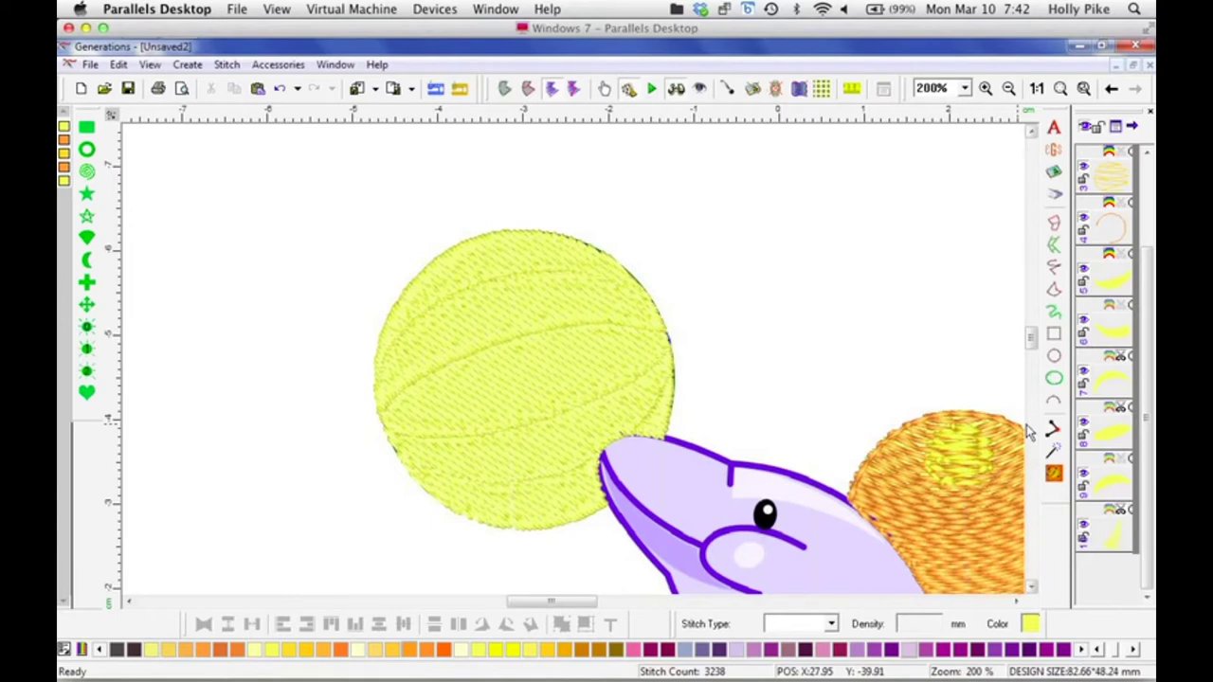
Step: Switch off the 3D render view and recolor the beach ball's upper, lower and snout-side end sections green
left_click(676, 88)
left_click(533, 259)
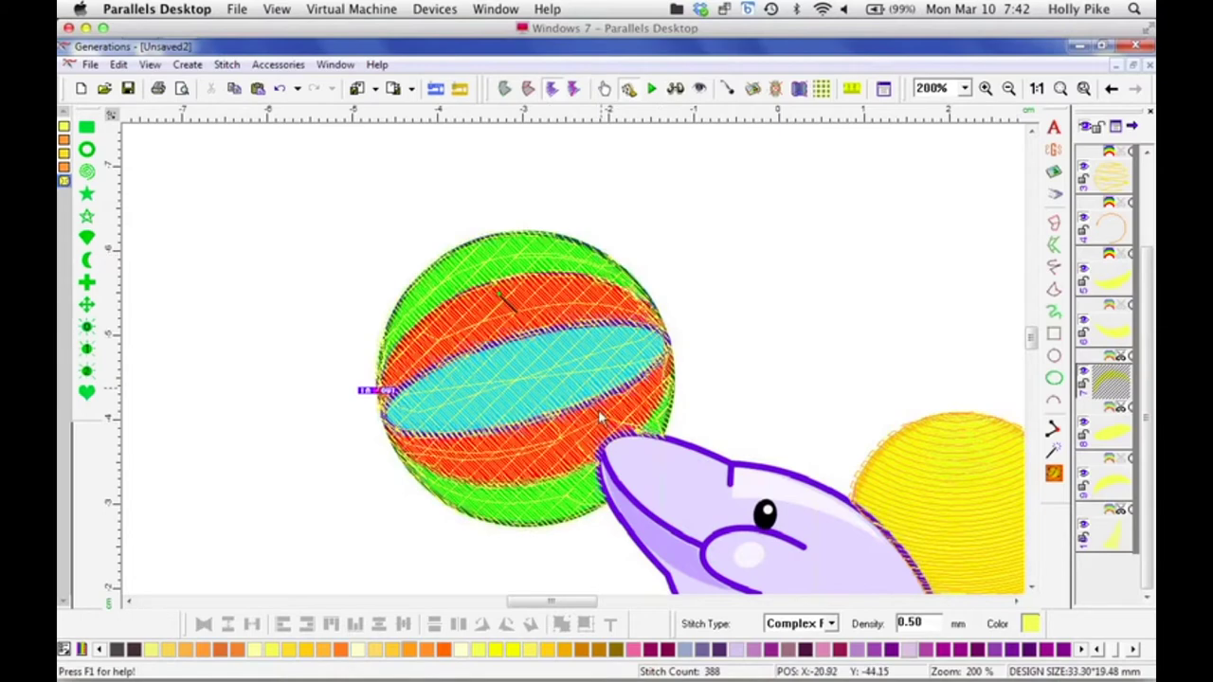
left_click(561, 495, "shift")
left_click(670, 430, "shift")
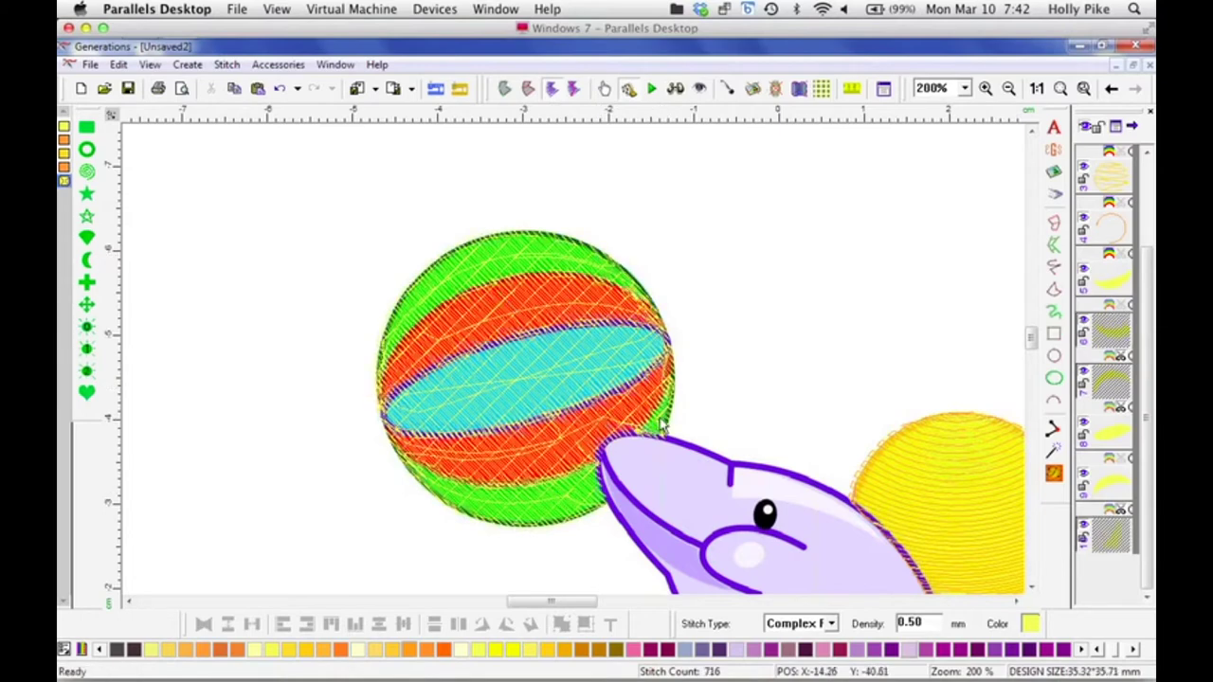
left_click(1097, 652)
left_click(1096, 652)
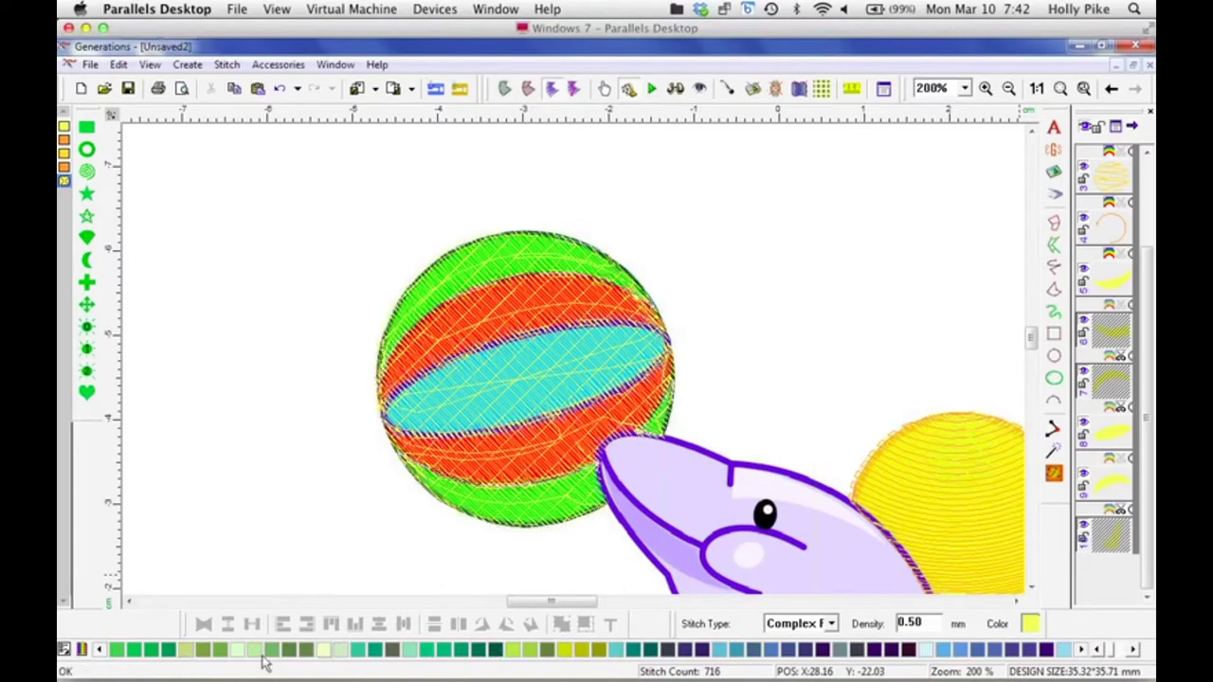
left_click(1097, 650)
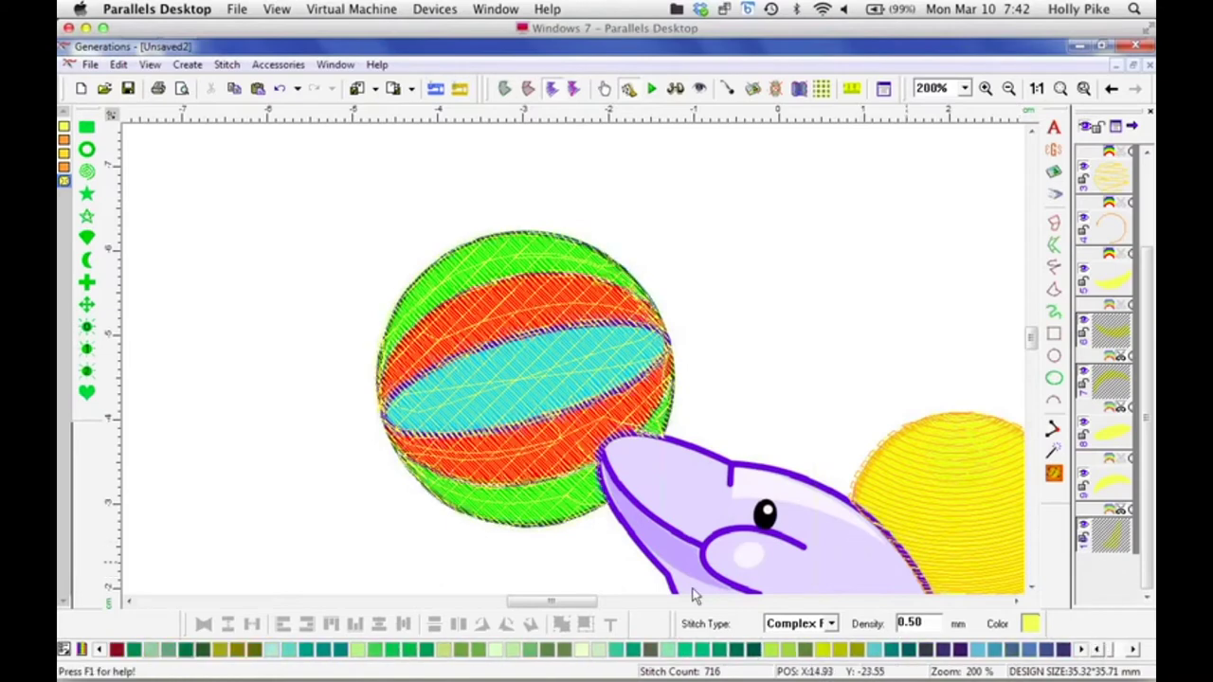
left_click(399, 646)
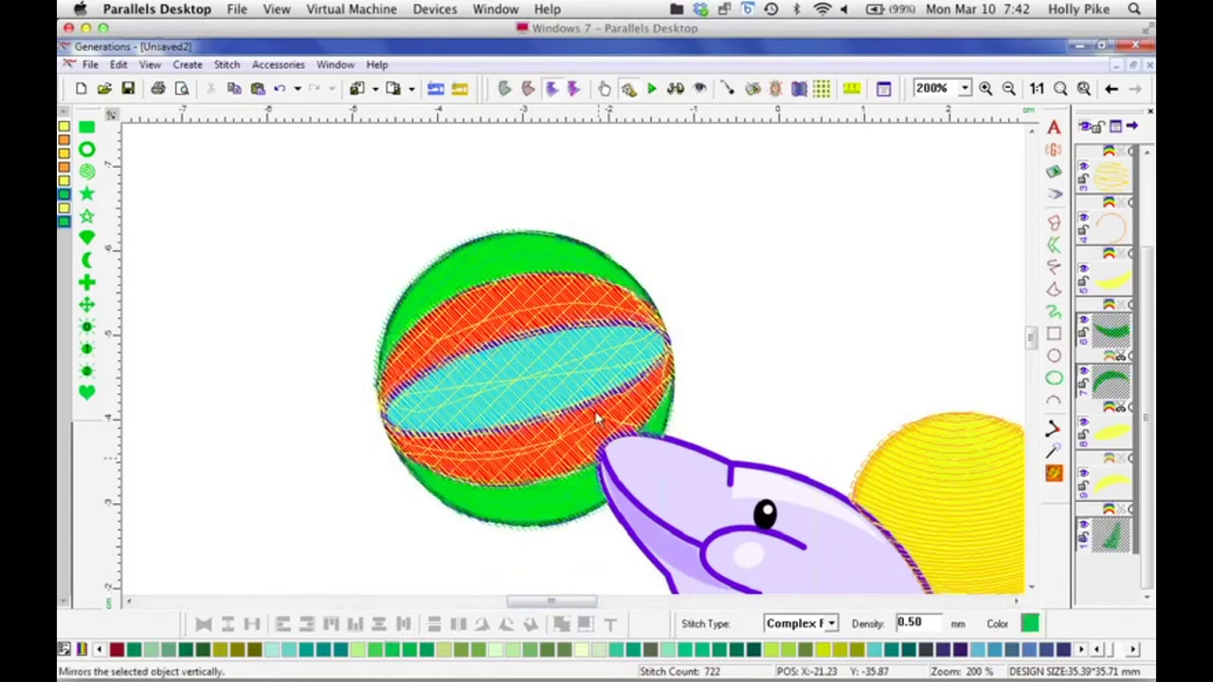
Step: Recolor the two sections on either side of the ball's central stripe red
left_click(554, 315)
key("Escape")
left_click(1113, 652)
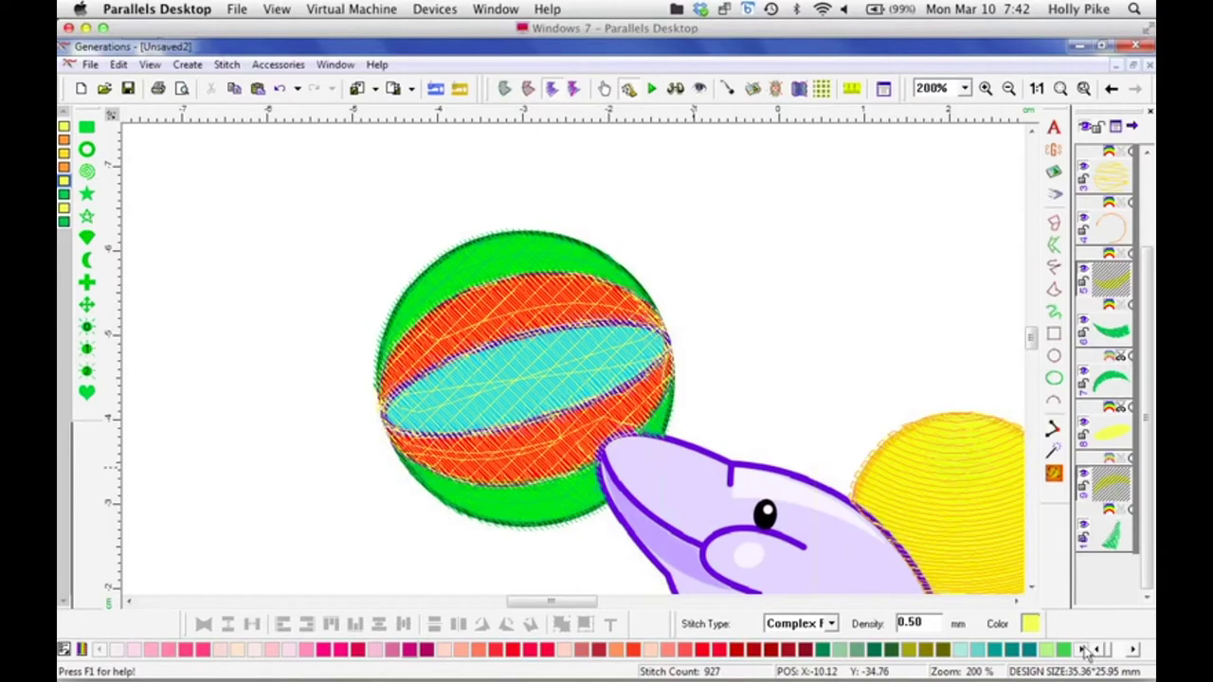
left_click(725, 650)
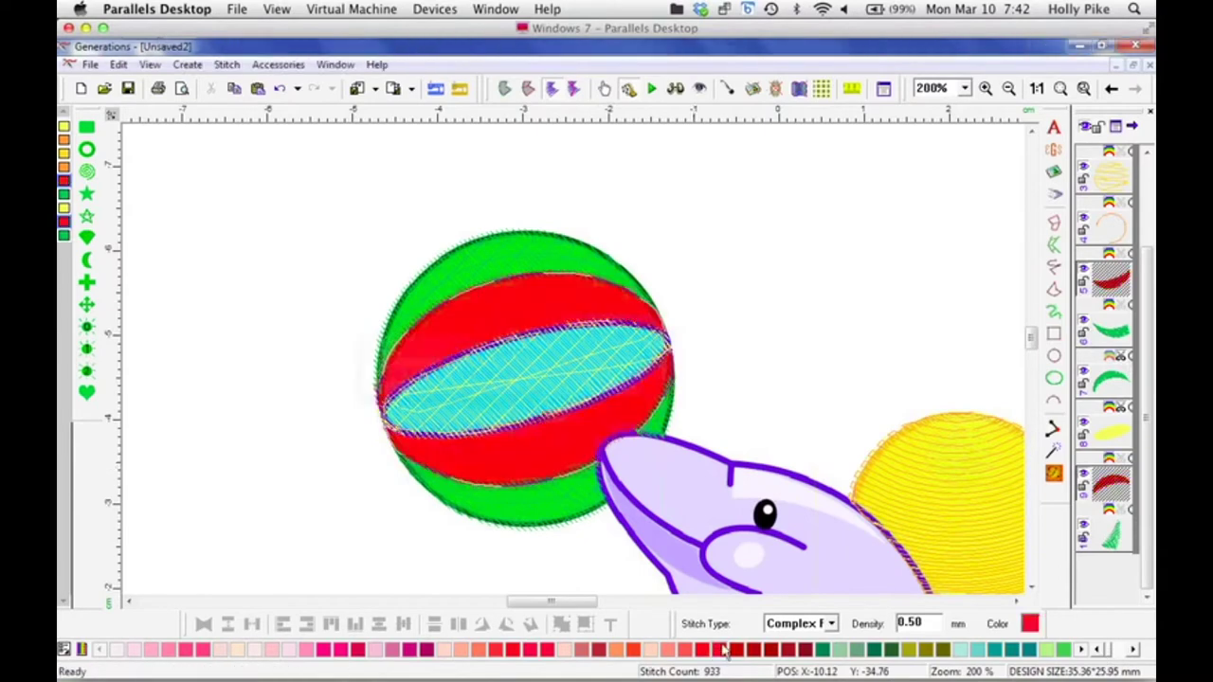
Step: Recolor the ball's central stripe light blue and restore the 3D render view
left_click(580, 375)
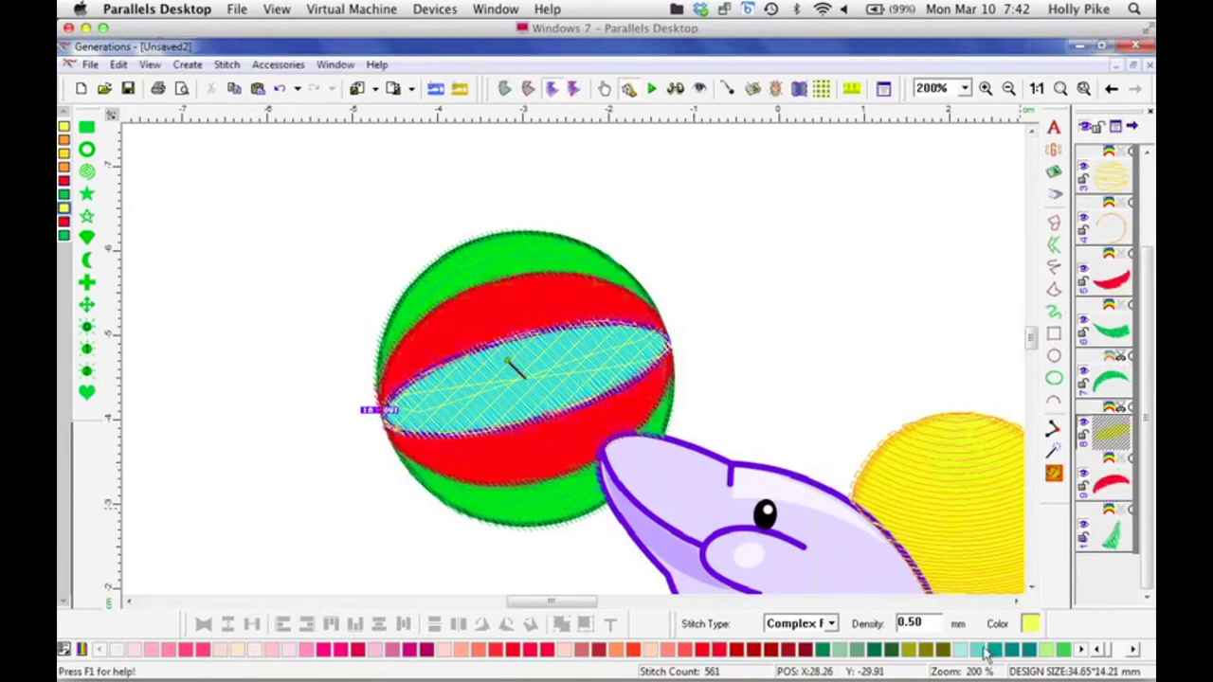
left_click(1134, 651)
left_click(1133, 651)
left_click(1134, 651)
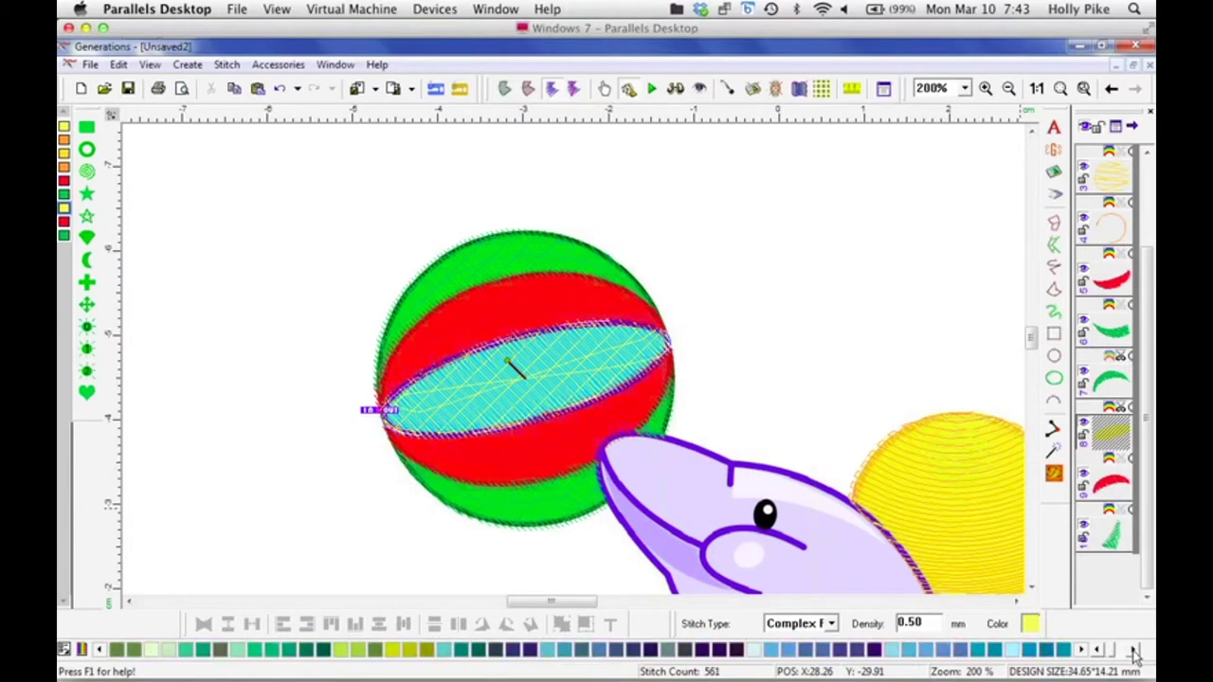
left_click(1134, 651)
left_click(1134, 651)
left_click(594, 650)
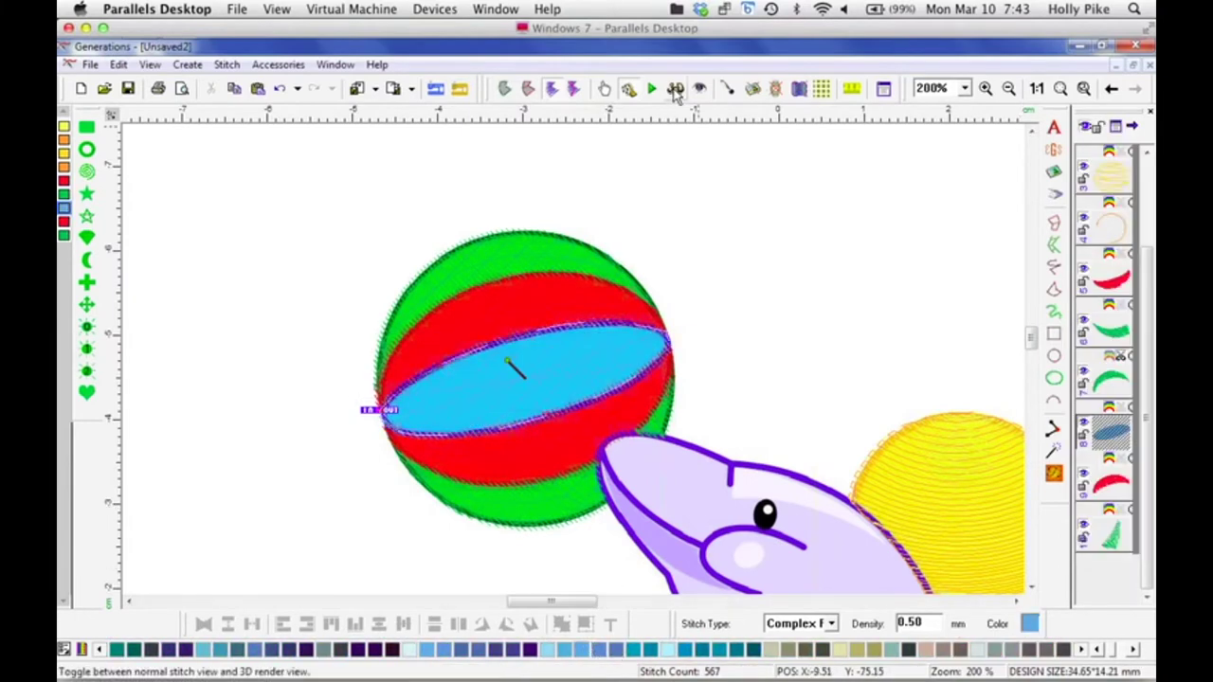
left_click(676, 88)
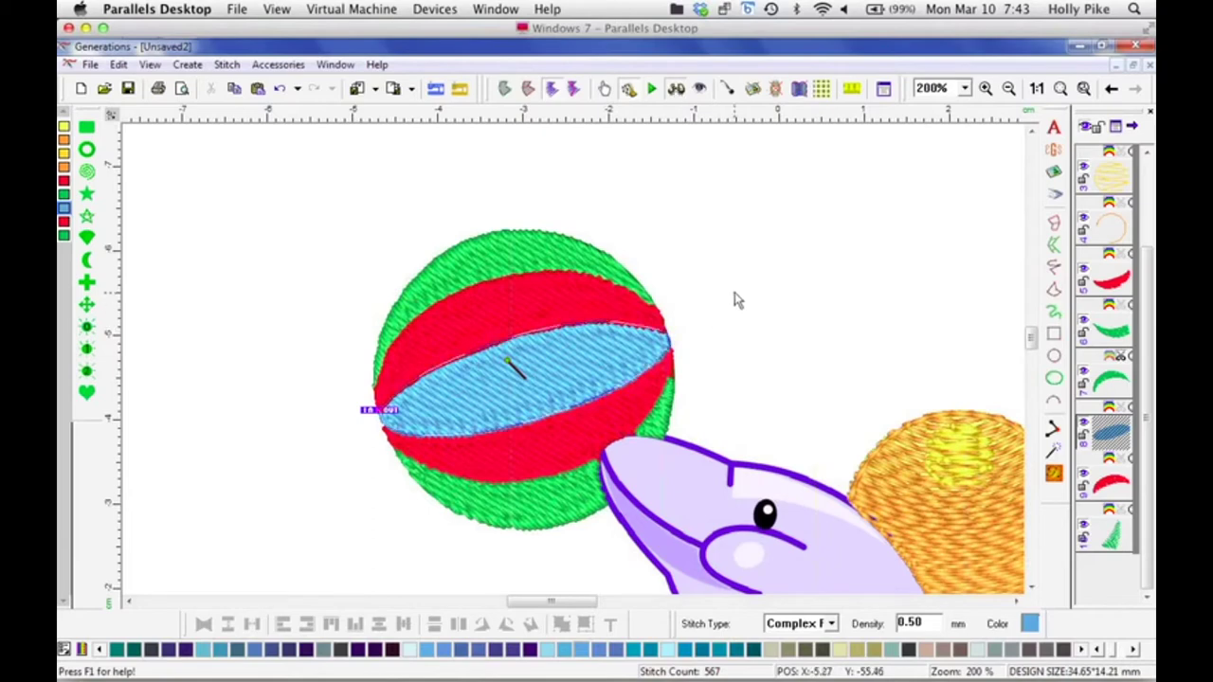
left_click(730, 332)
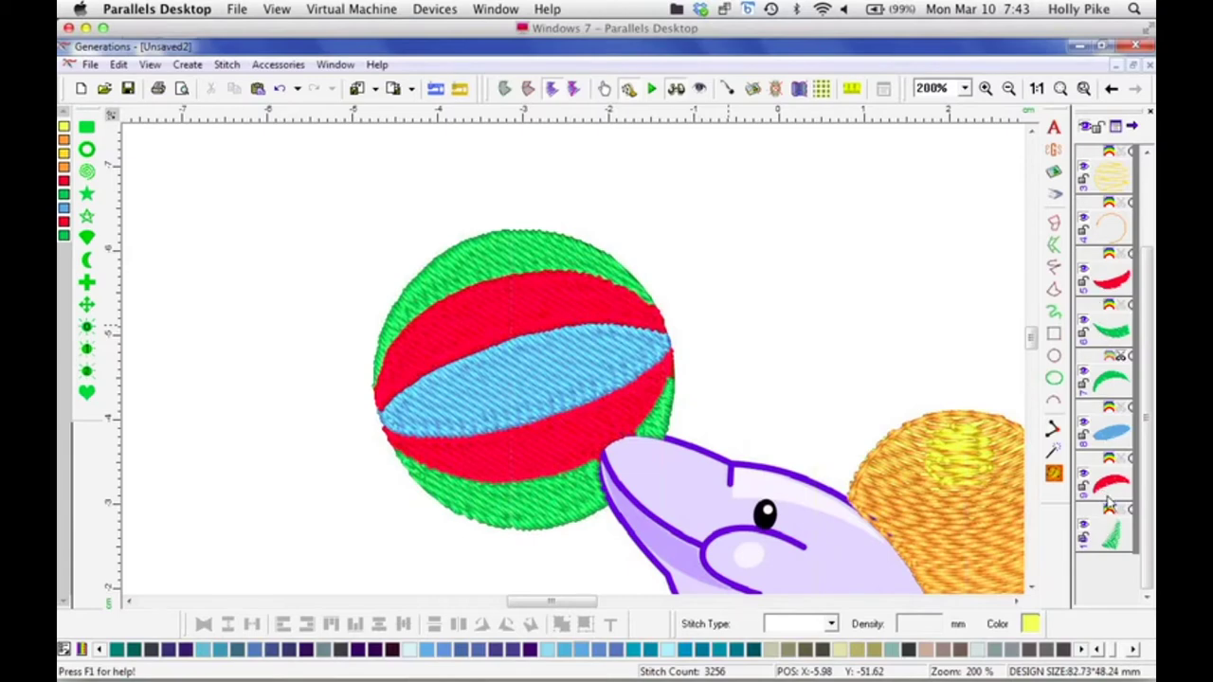
Step: Move the ball's three green sections together ahead of its first red section in the stitching order
left_click(1112, 536)
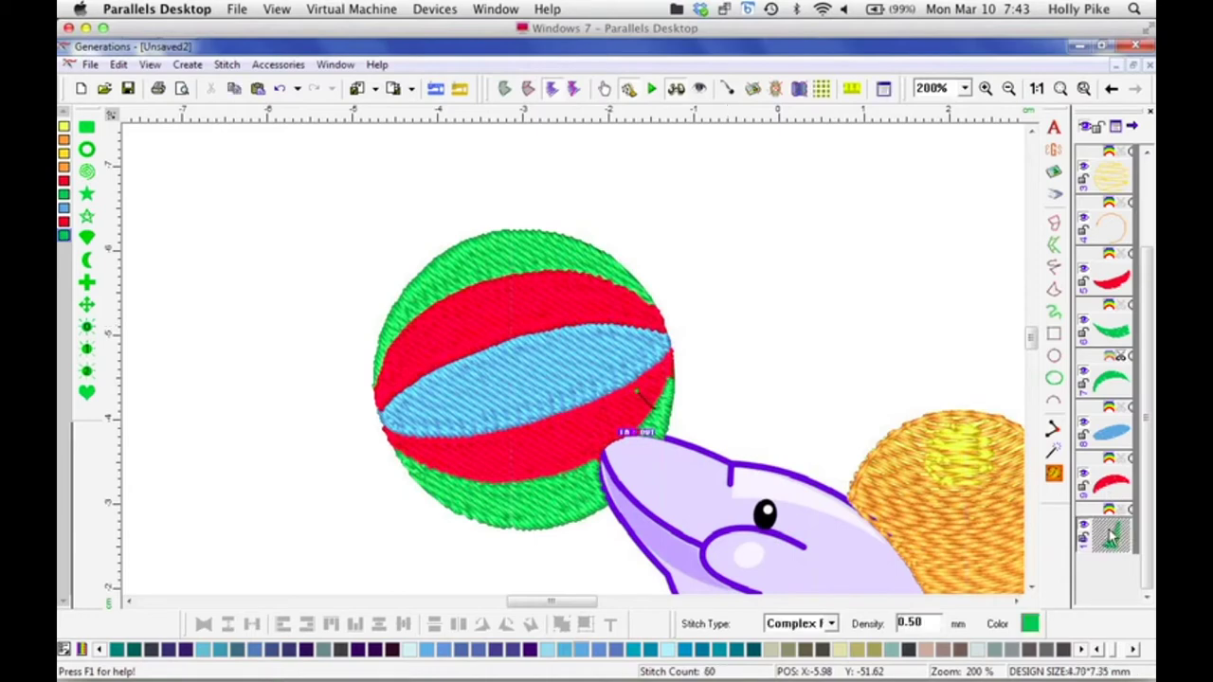
left_click(1108, 387, "ctrl")
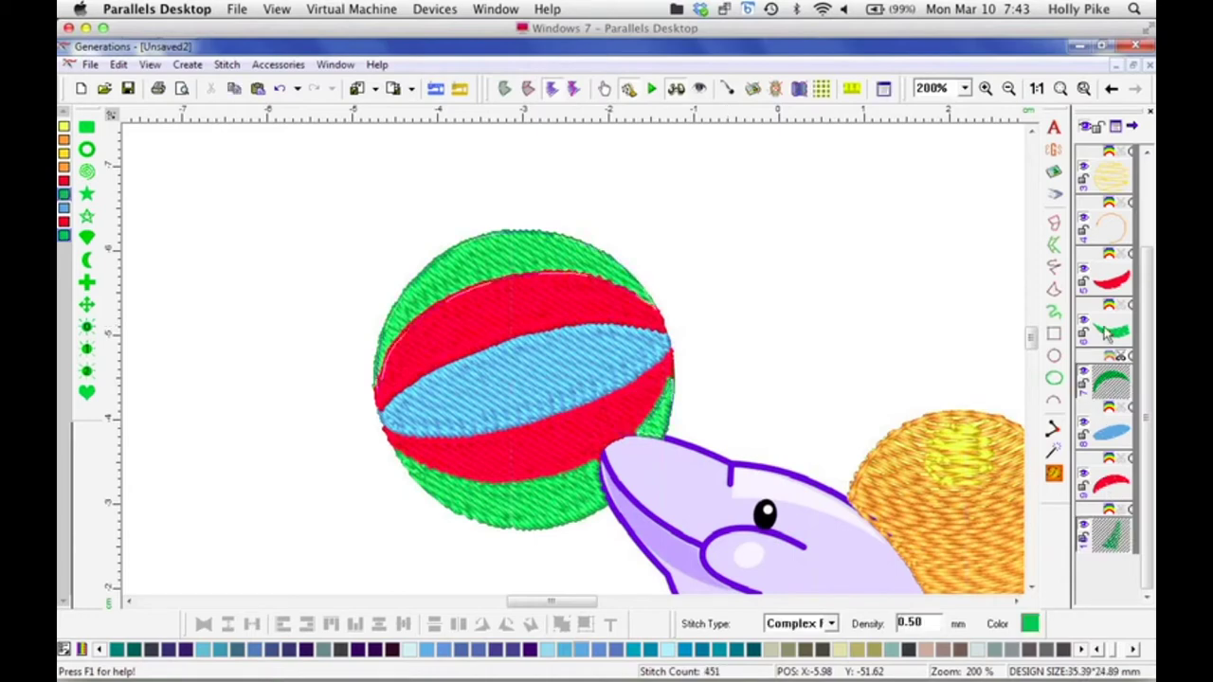
left_click(1106, 330, "ctrl")
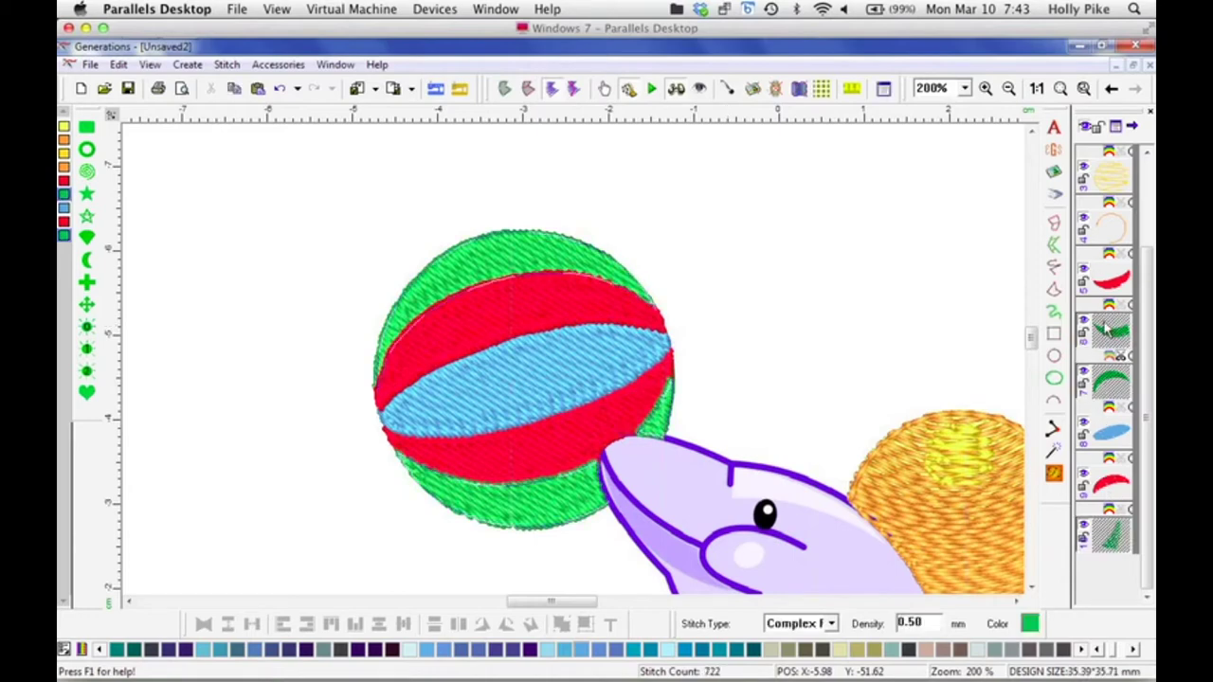
left_click_drag(1108, 327, 1085, 269)
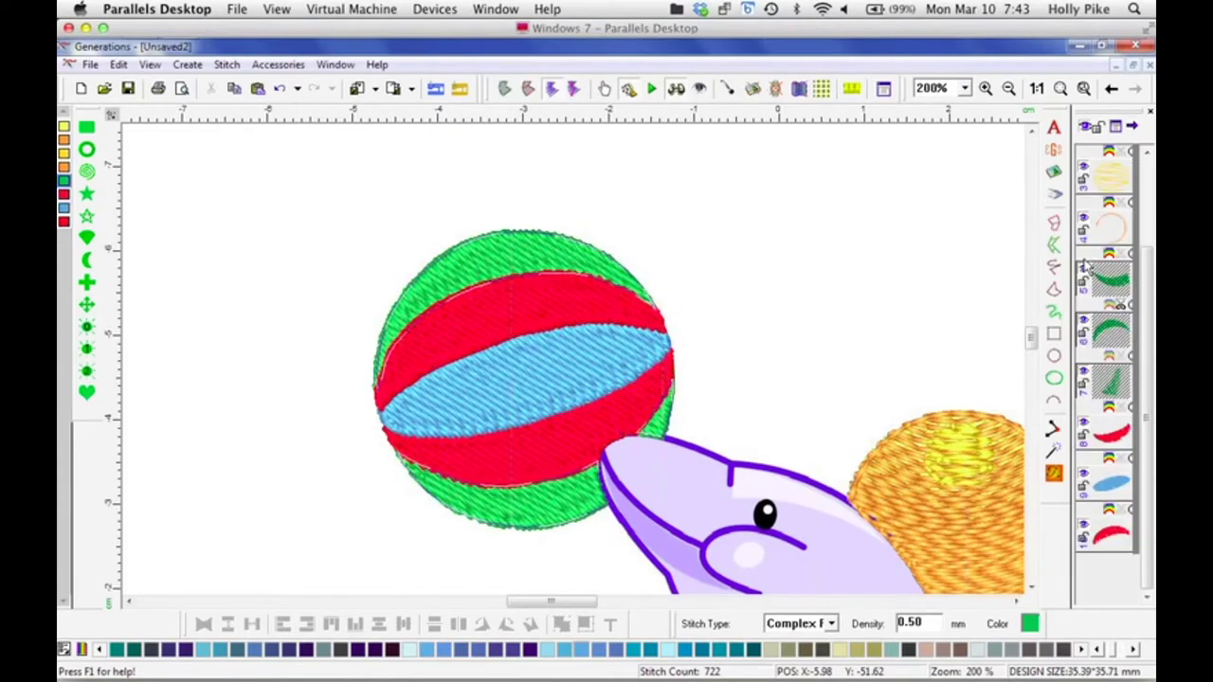
left_click(996, 322)
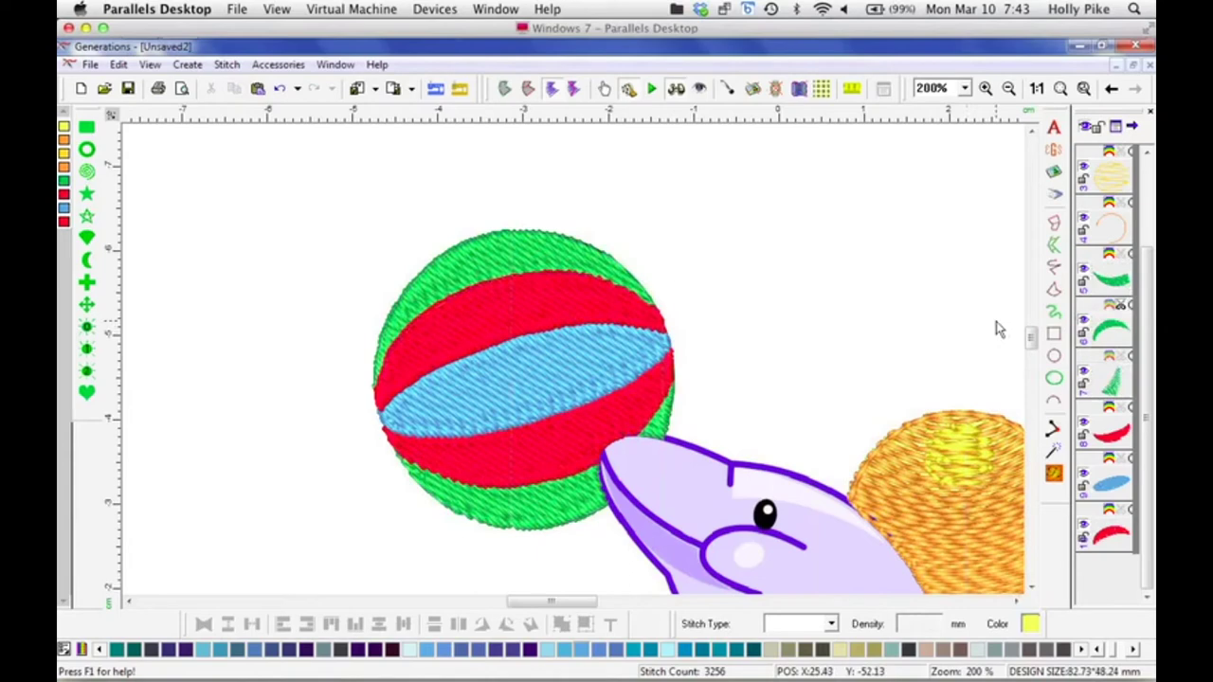
Step: Move the ball's upper red section ahead of the blue stripe in the stitching order, so both red sections stitch consecutively
left_click(1104, 533)
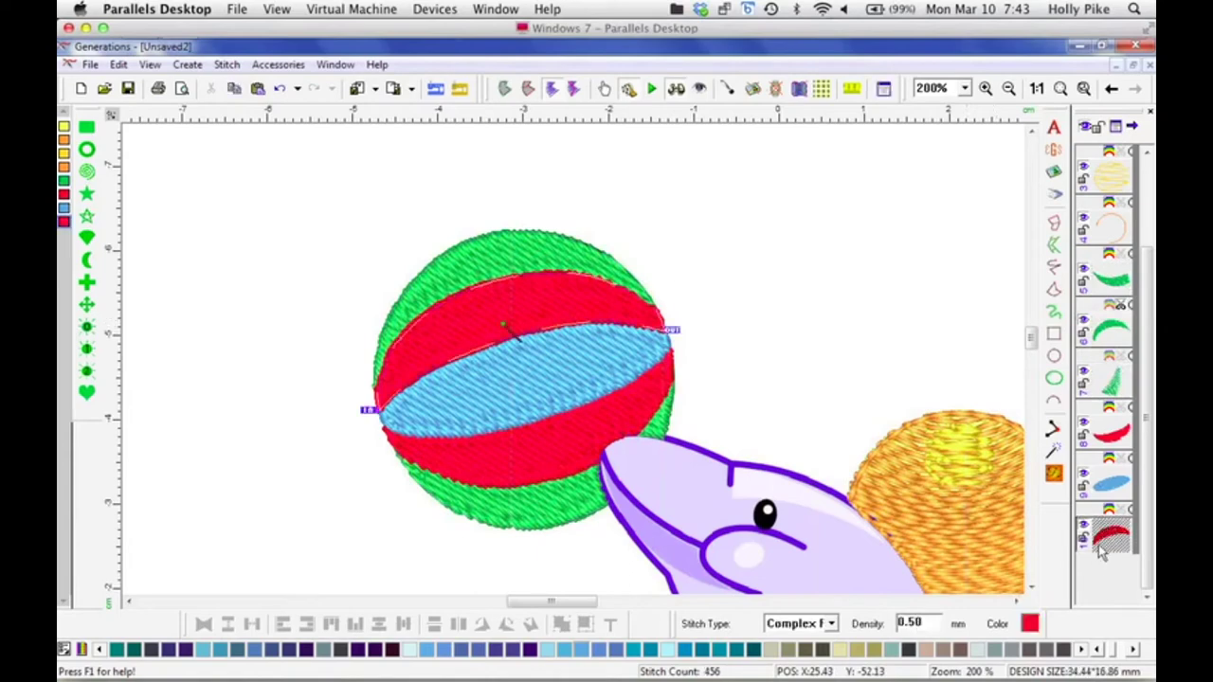
left_click_drag(1104, 536, 1090, 464)
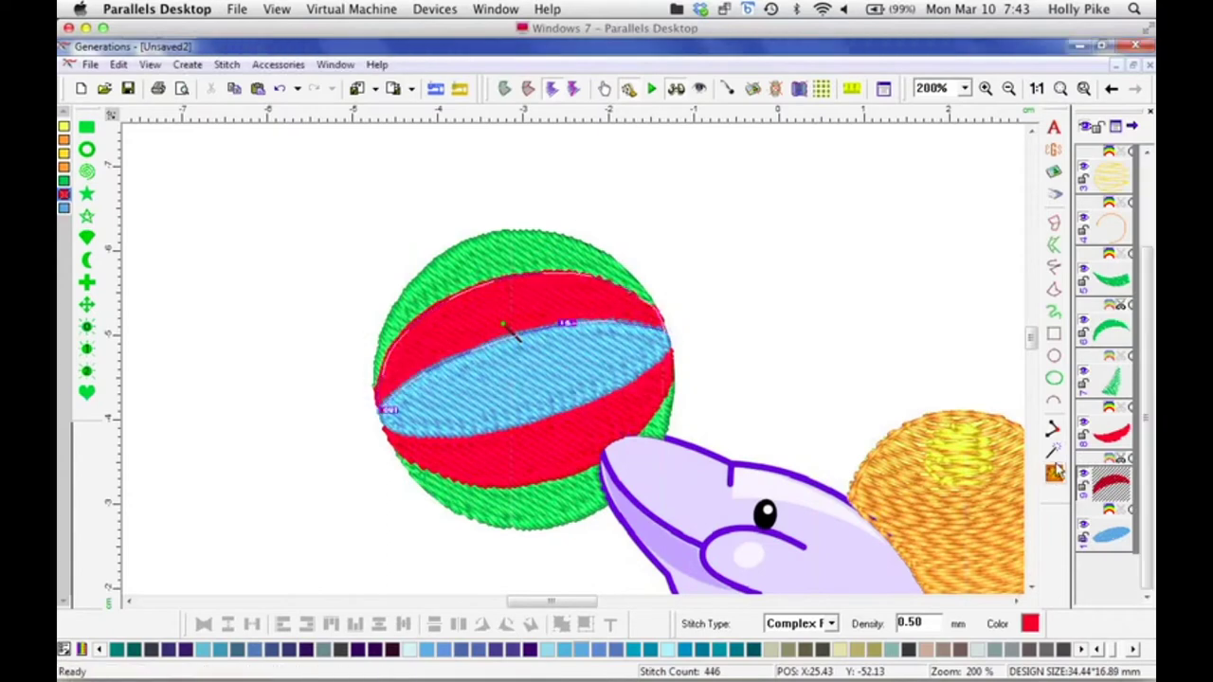
left_click(1003, 334)
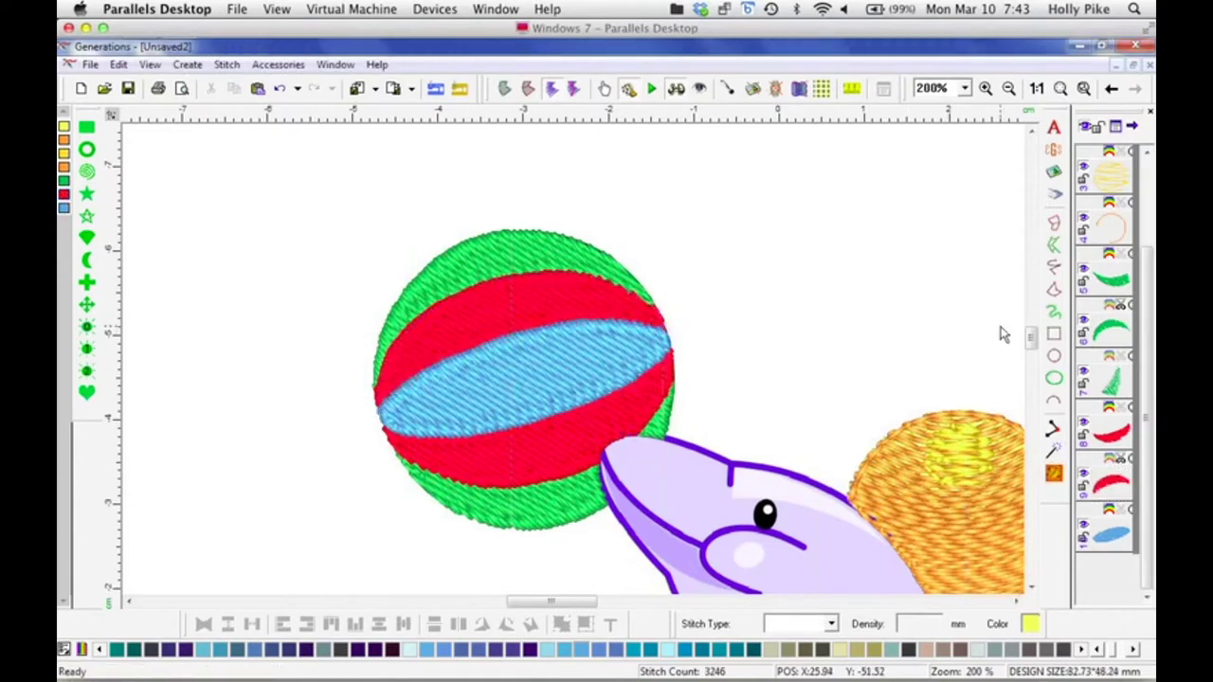
Step: Examine the entry, exit and stitch-angle markers of the ball's green and red sections one after another
left_click(527, 254)
left_click(542, 304)
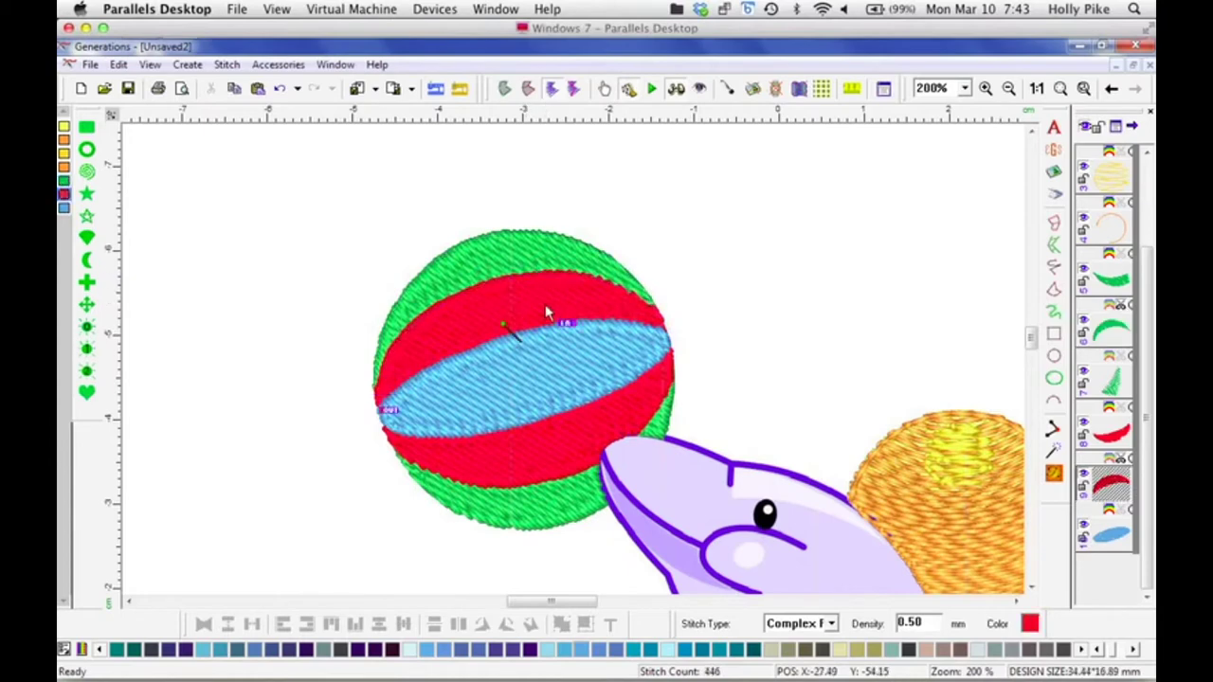
left_click(576, 375)
left_click(616, 434)
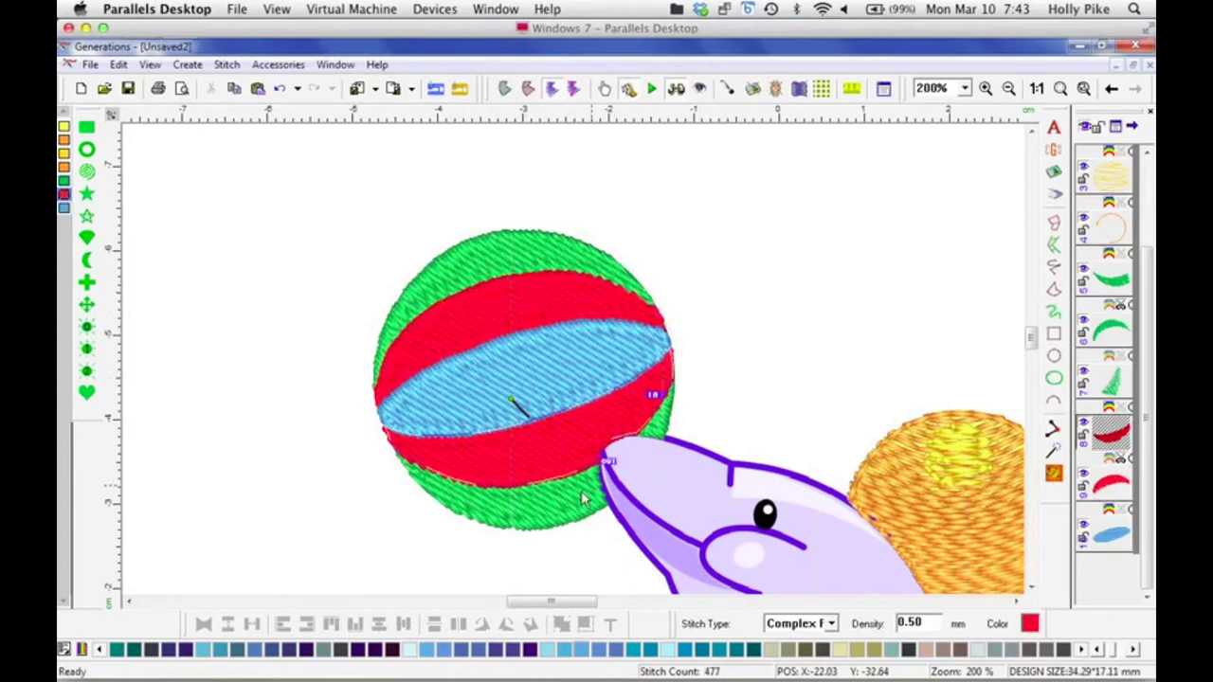
left_click(580, 504)
left_click(761, 294)
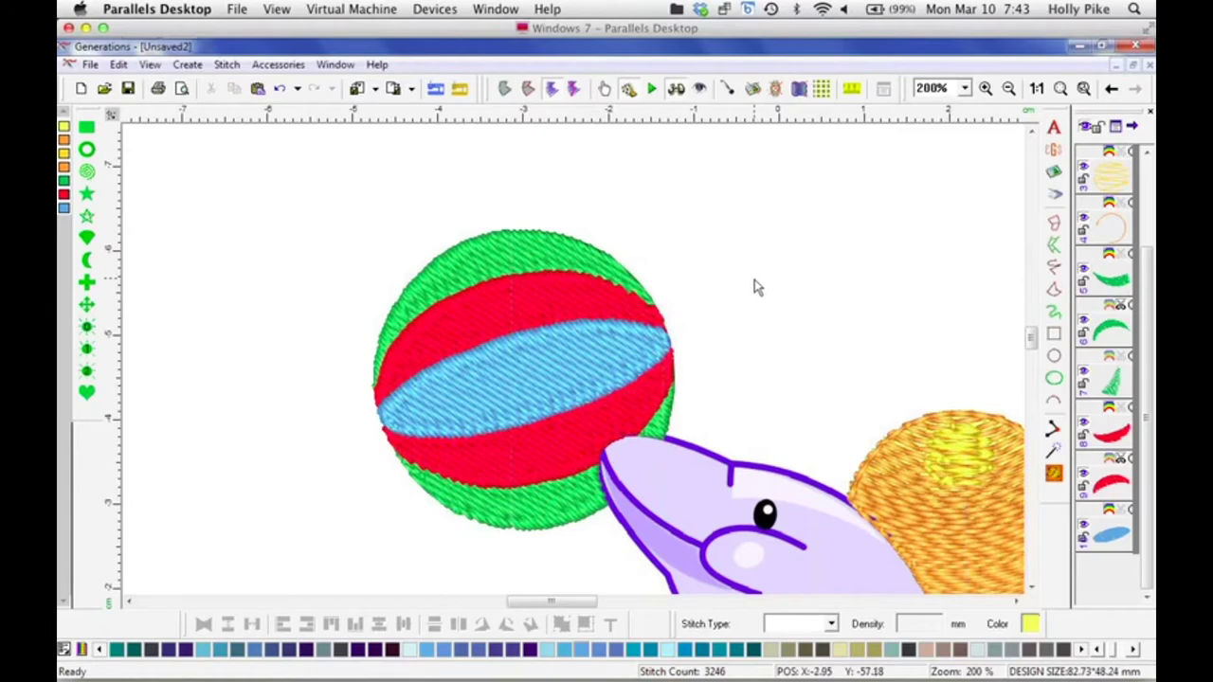
Step: Turn the stitch angle of the ball's upper and lower red sections to slope steeply up to the right and regenerate their stitches
left_click(506, 245)
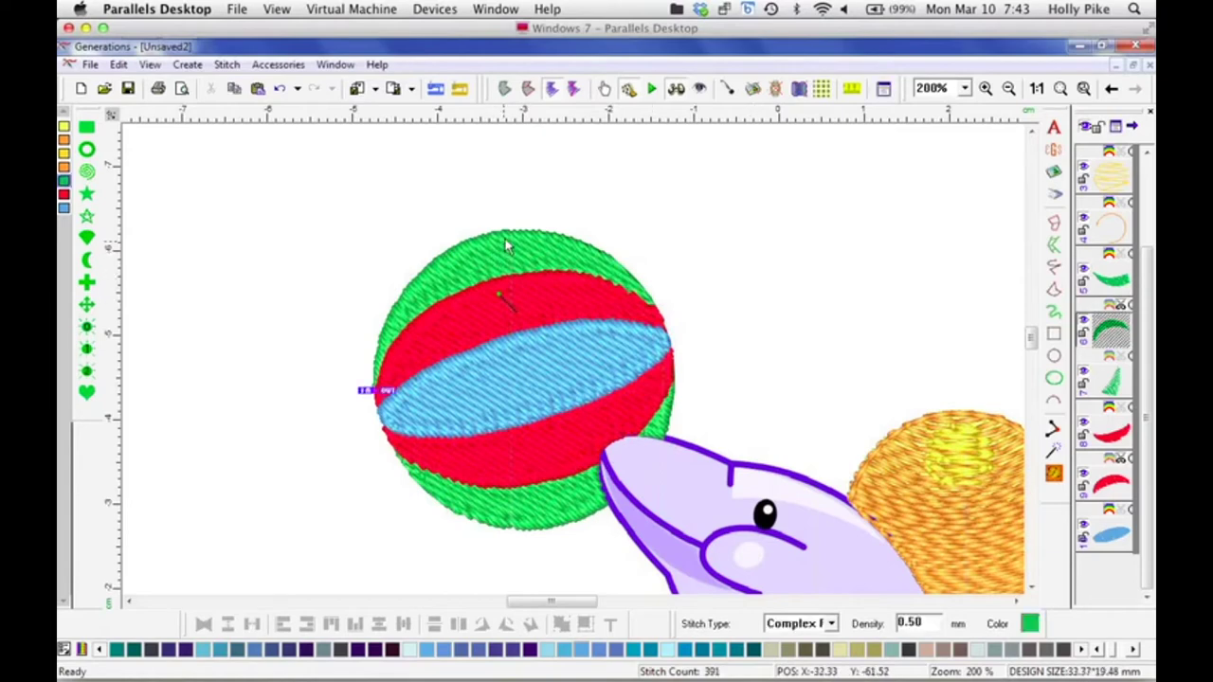
left_click(529, 295)
left_click_drag(505, 330, 538, 317)
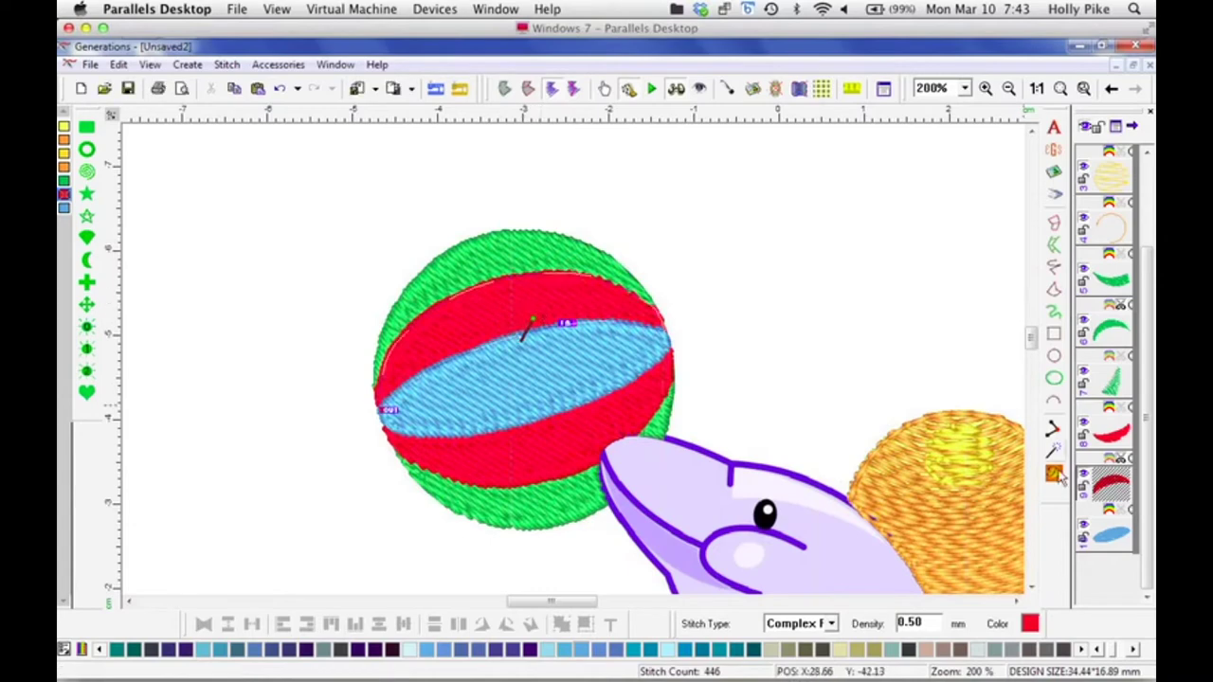
left_click(578, 455)
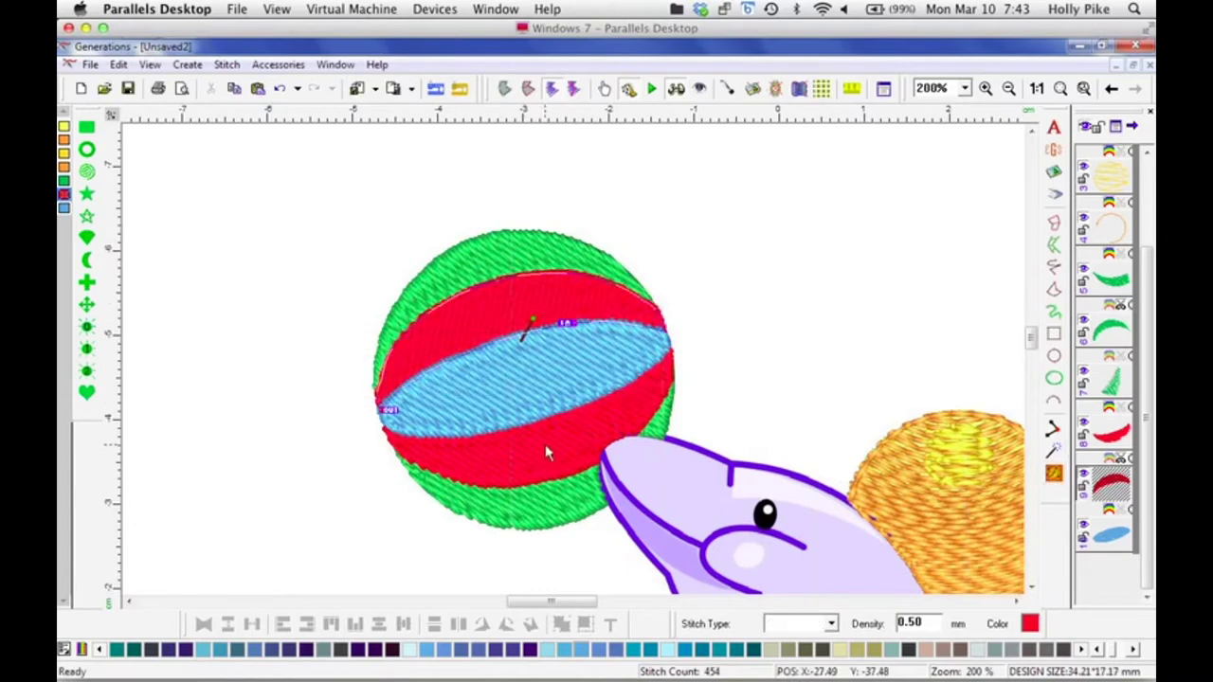
left_click_drag(509, 401, 513, 435)
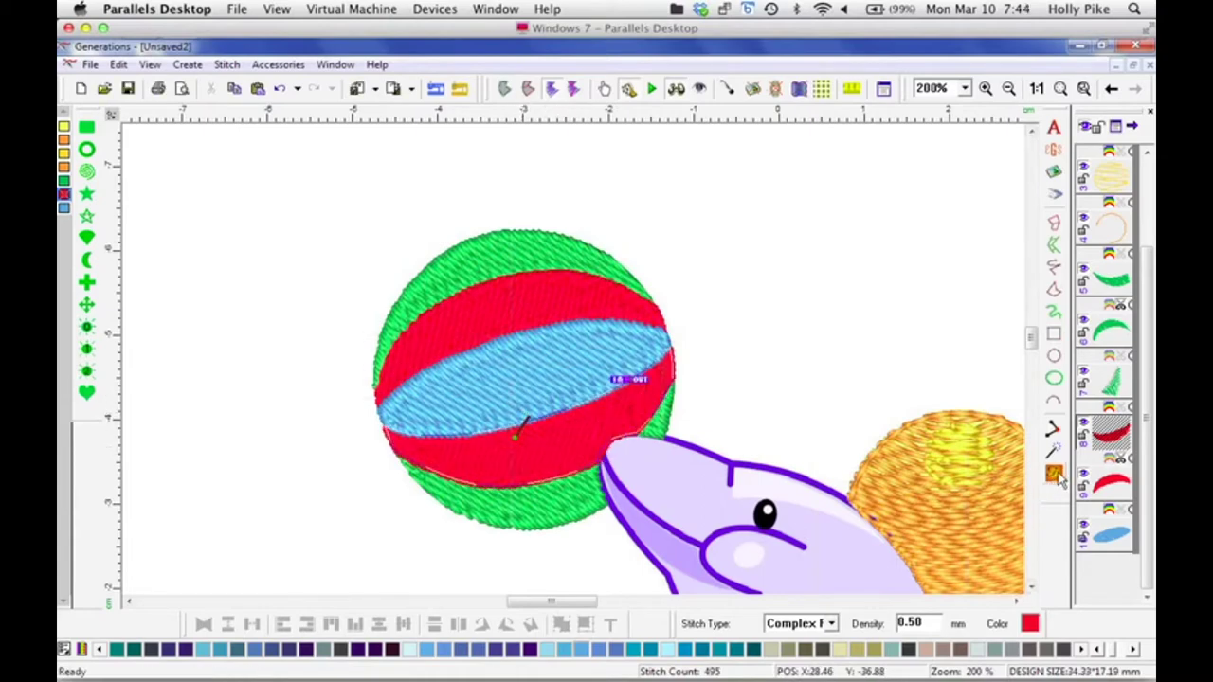
Step: Rotate the blue stripe's stitch angle to nearly horizontal and regenerate its stitches
left_click(563, 370)
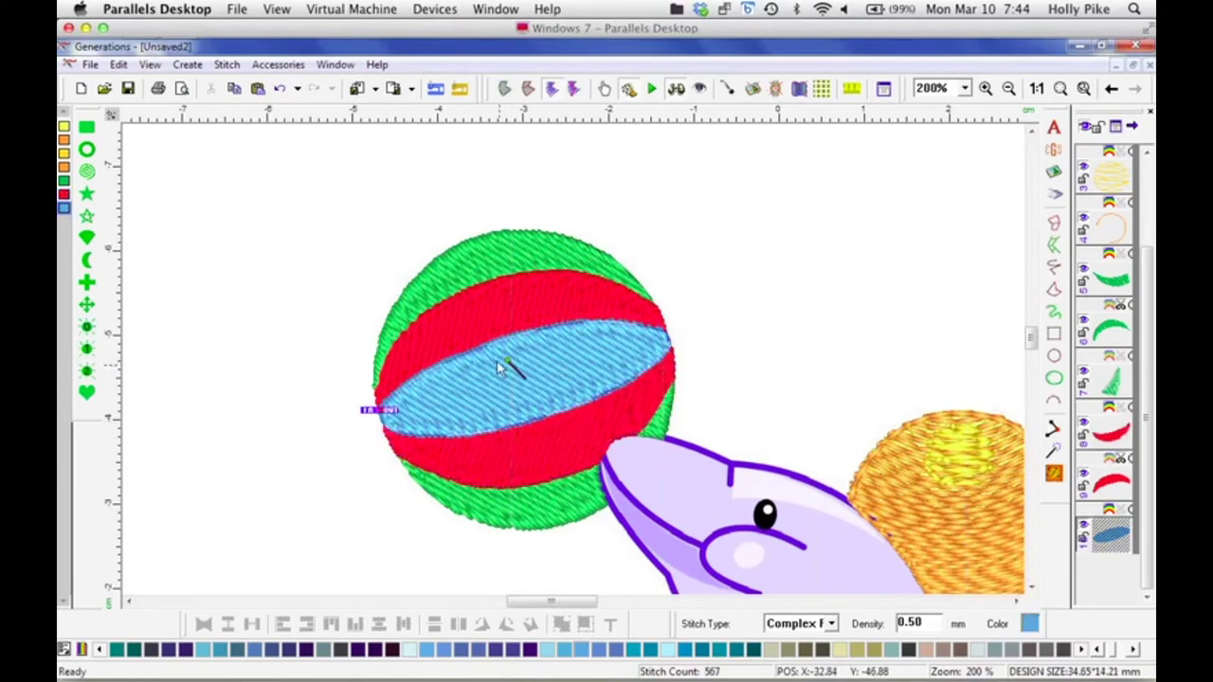
left_click_drag(508, 362, 553, 379)
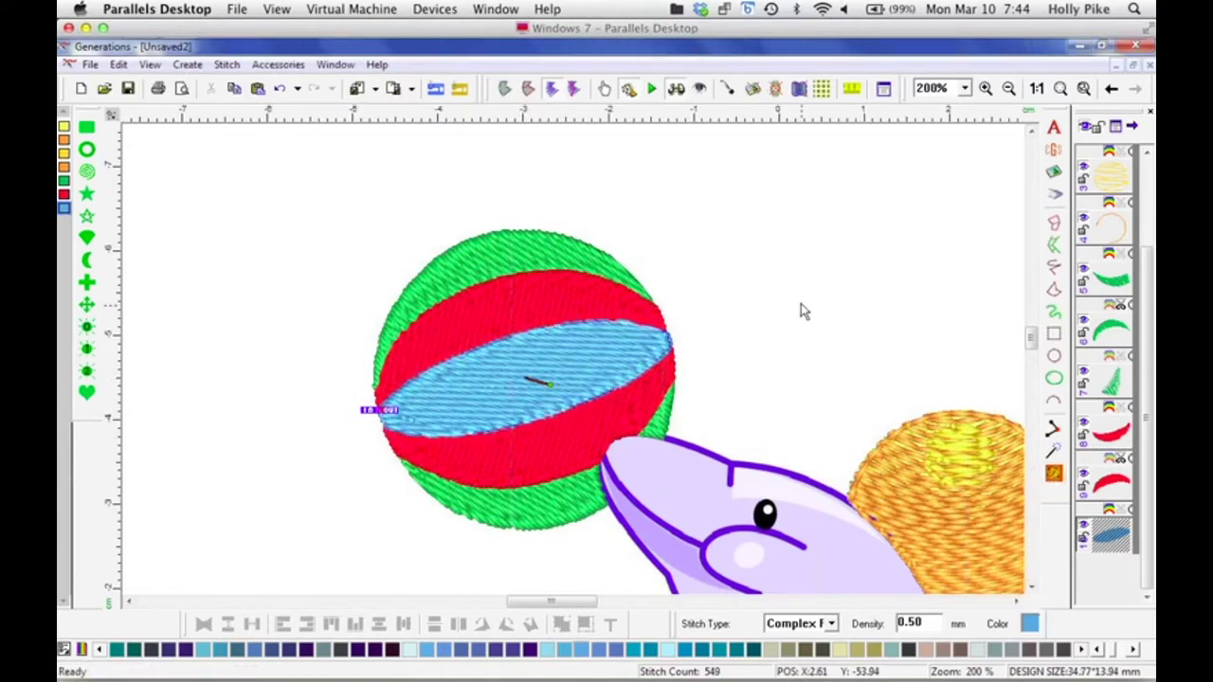
left_click(801, 331)
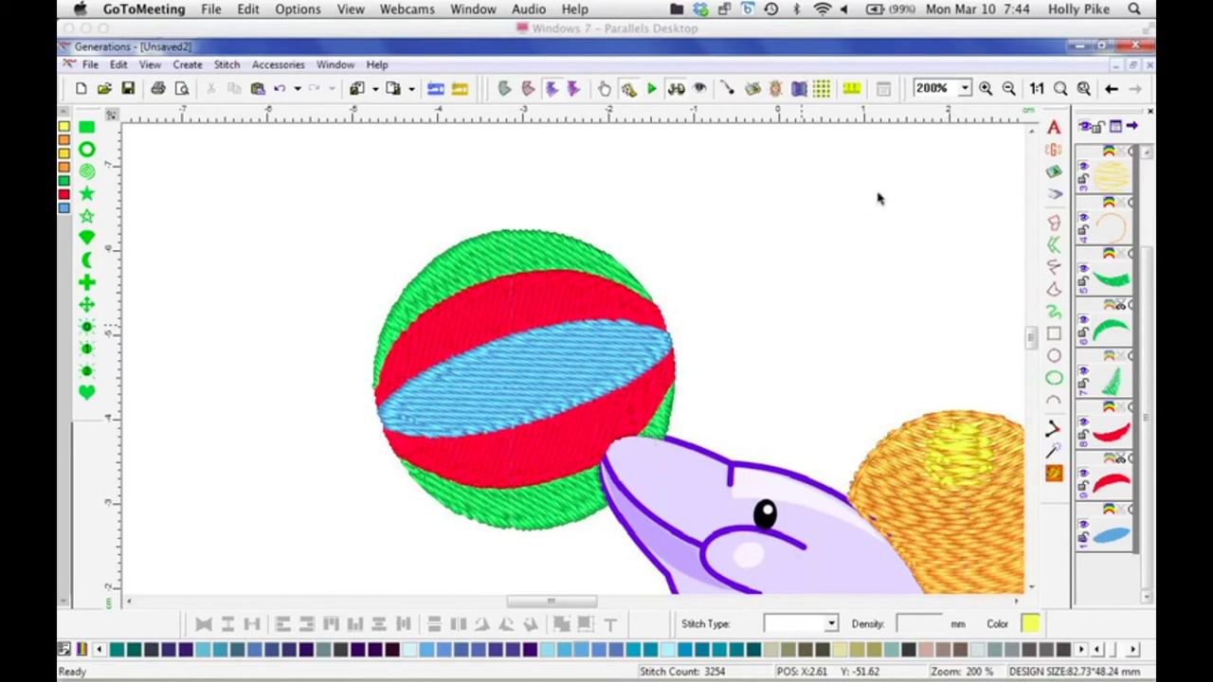
Step: Draw a yellow Complex Fill free hand area over the ball's upper green section
left_click(965, 88)
left_click(930, 175)
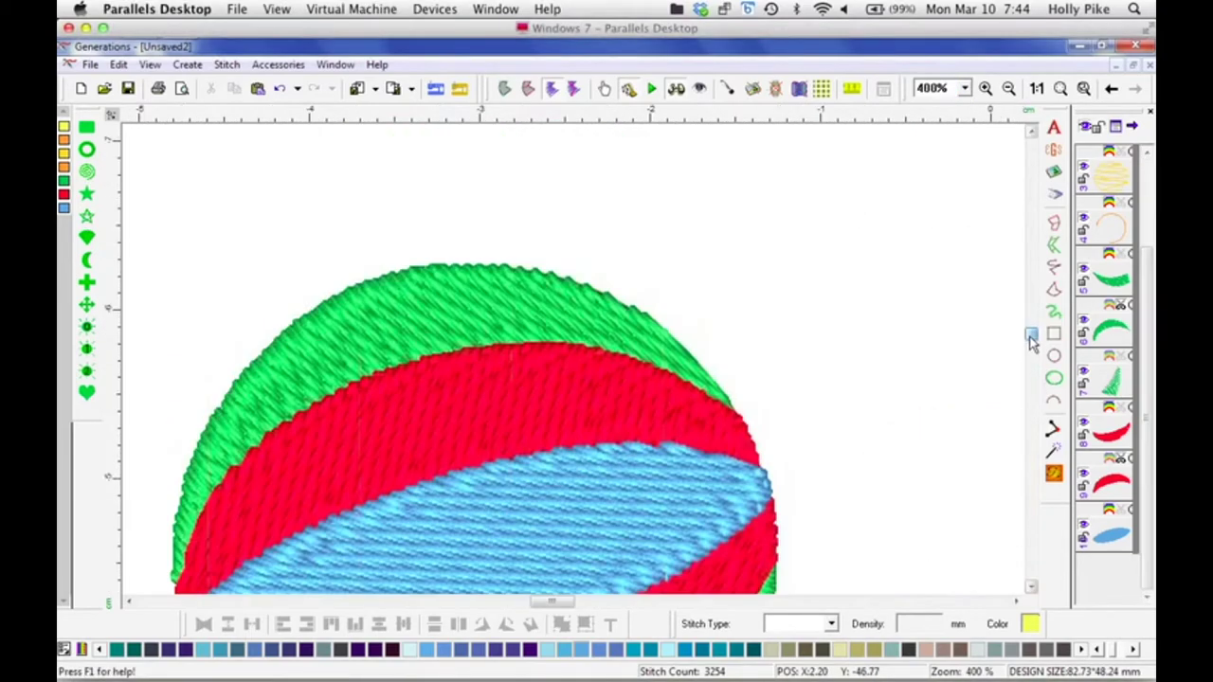
scroll(1031, 341, "down", 2)
left_click(1054, 289)
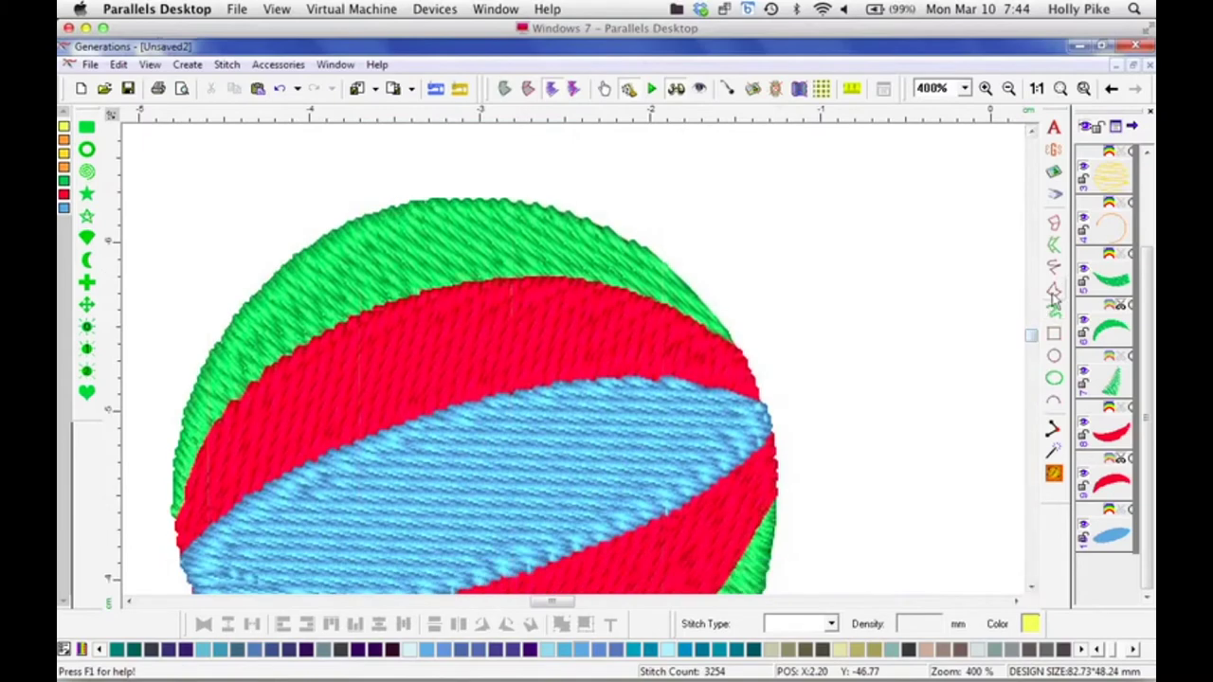
mouse_move(734, 346)
left_mouse_down()
mouse_move(639, 244)
mouse_move(456, 188)
mouse_move(397, 200)
mouse_move(258, 283)
mouse_move(214, 338)
mouse_move(167, 462)
mouse_move(176, 526)
left_mouse_up()
mouse_move(195, 460)
left_mouse_down()
mouse_move(238, 409)
mouse_move(427, 307)
mouse_move(525, 292)
mouse_move(675, 301)
mouse_move(679, 320)
mouse_move(738, 353)
left_mouse_up()
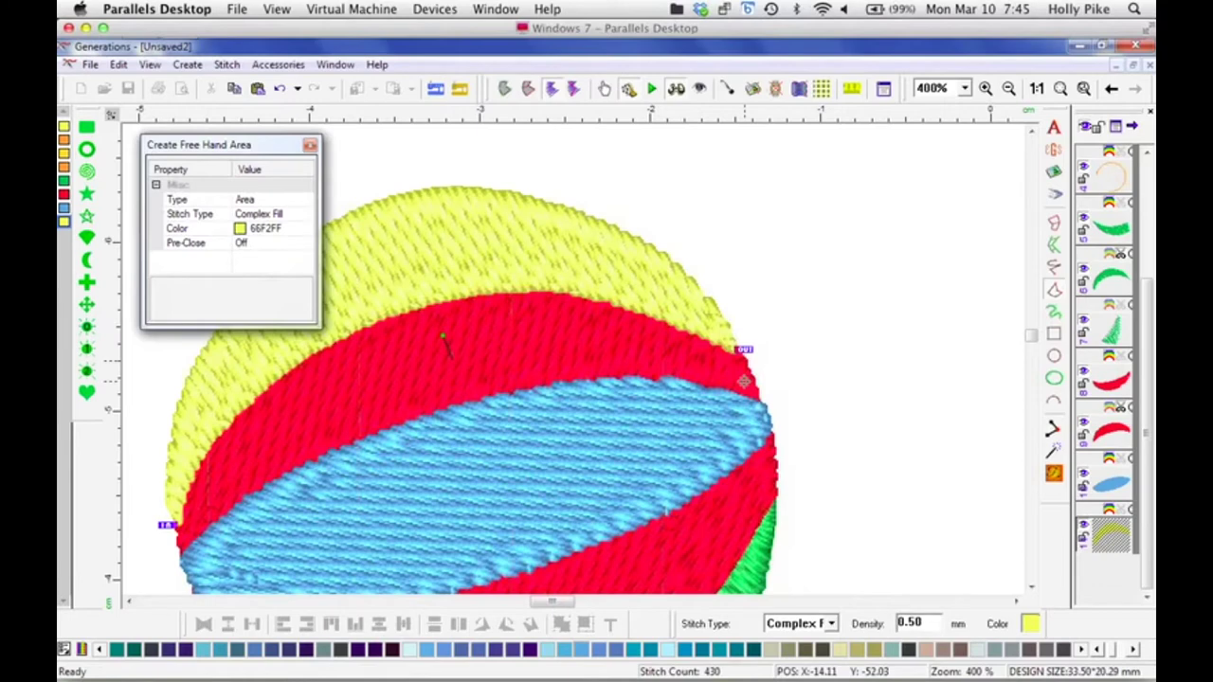
Step: Draw a second yellow free hand area over the ball's upper red section, tracing it with the 3D render hidden
left_click(675, 88)
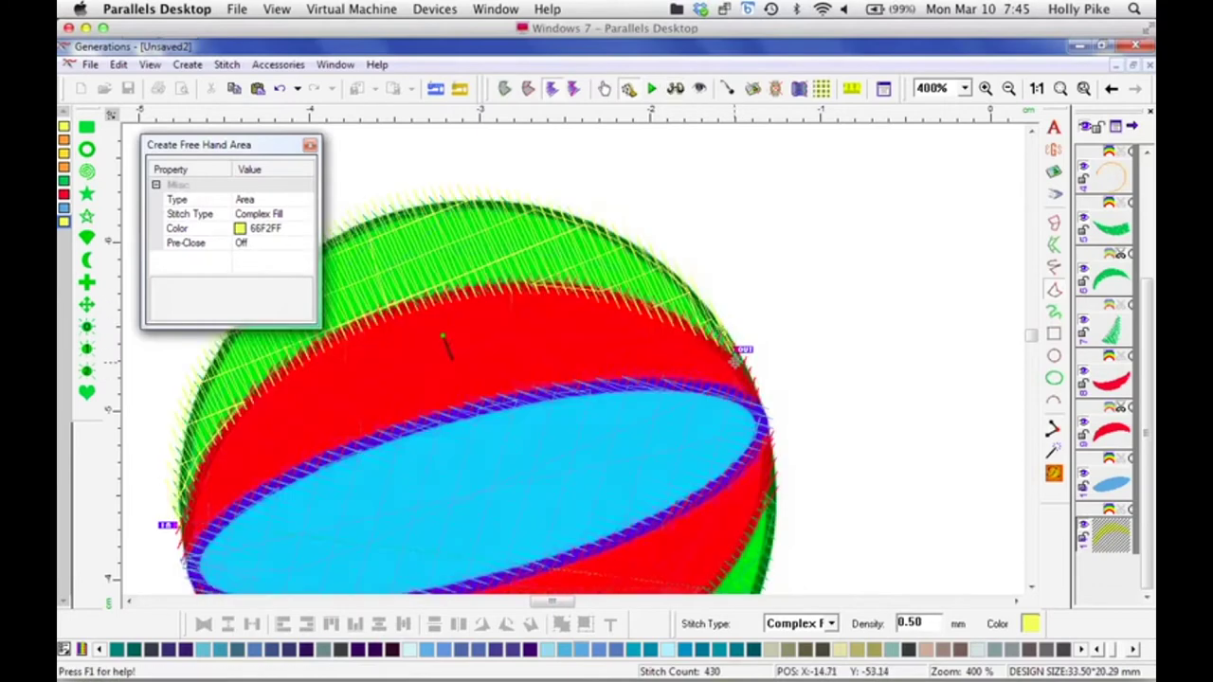
key("Escape")
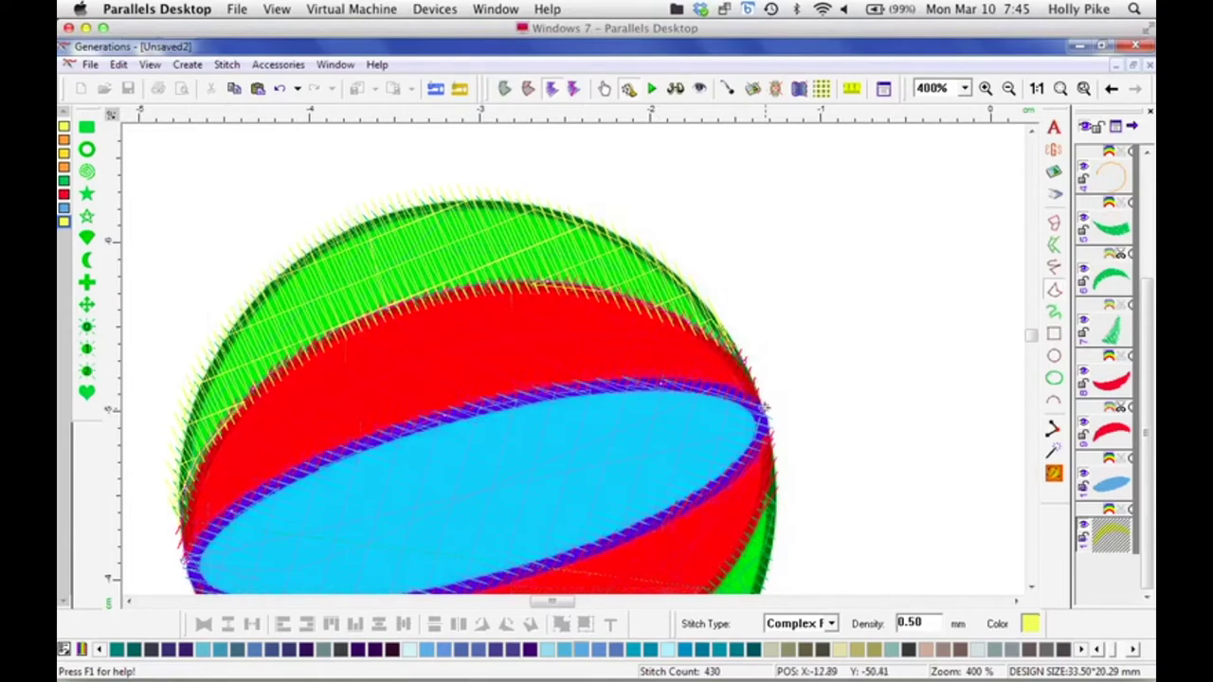
left_click(746, 368)
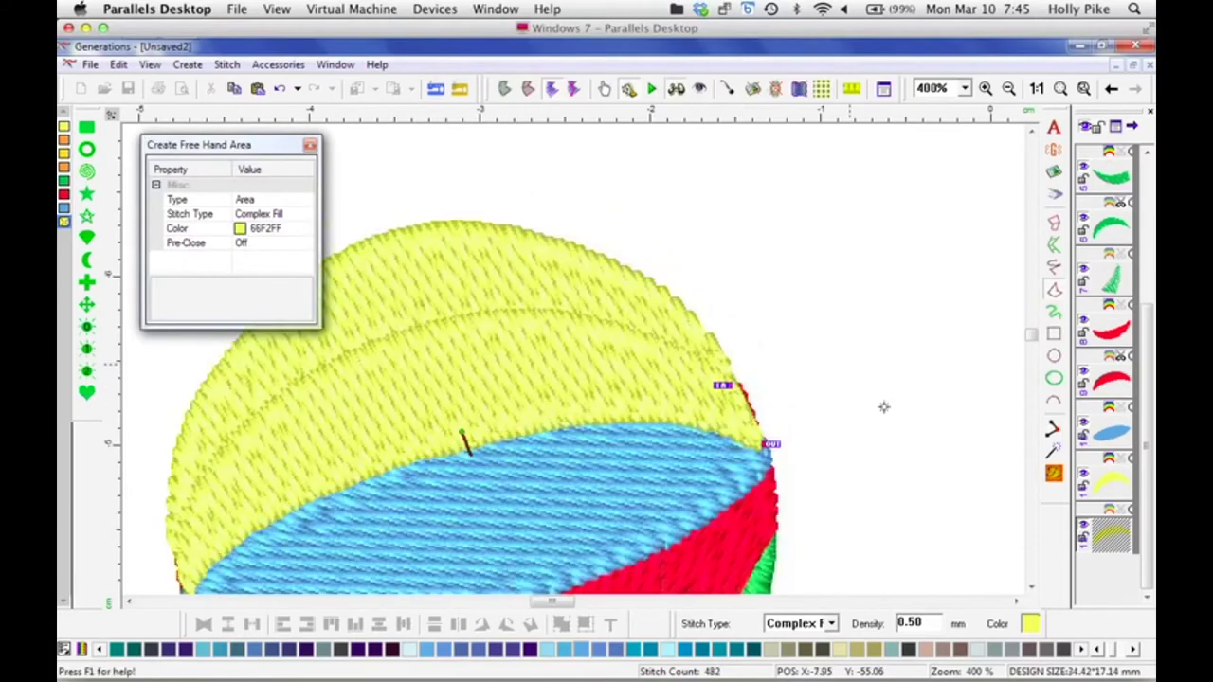
Step: Delete both yellow free hand areas from the ball
left_click(1111, 501)
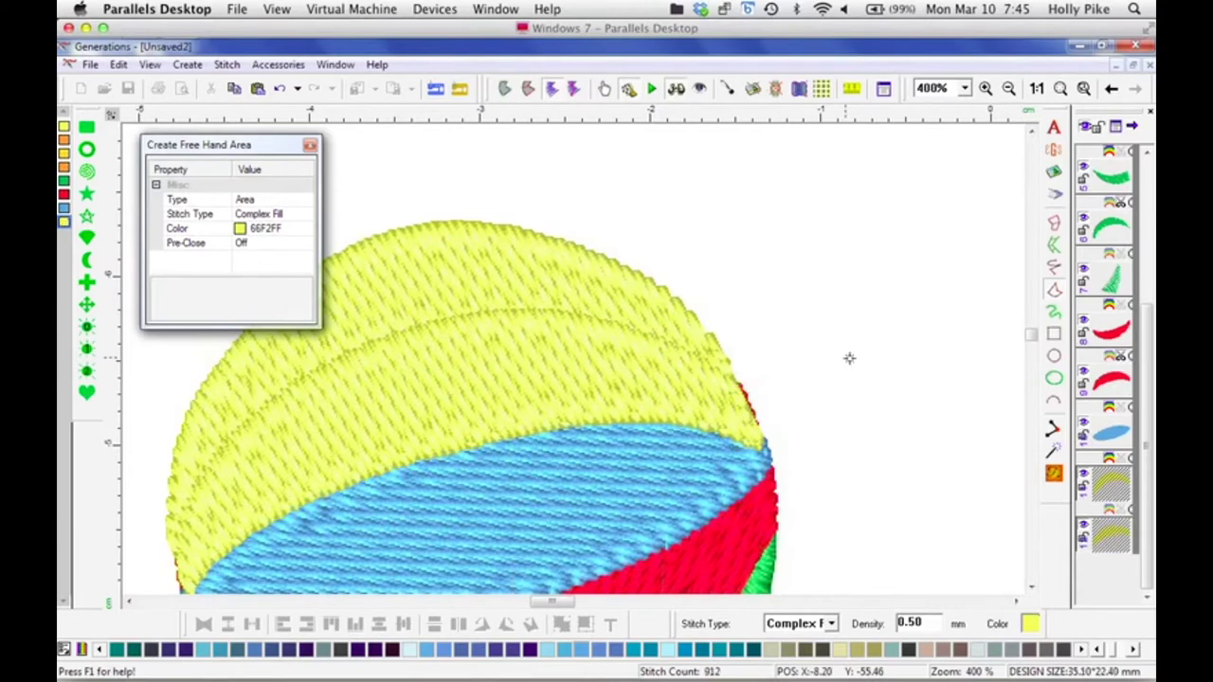
key("Escape")
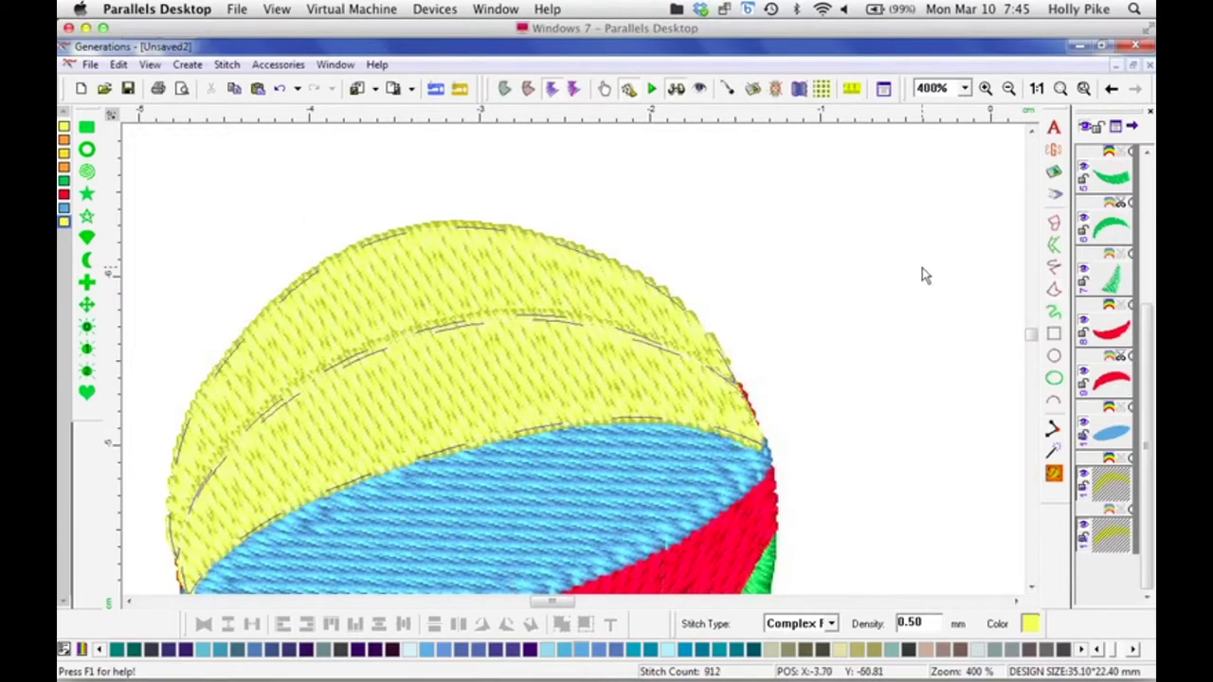
key("Delete")
Step: Flip the blue stripe's stitch-angle line to the opposite side, keeping it nearly horizontal, and regenerate the stitches
left_click_drag(562, 604, 553, 604)
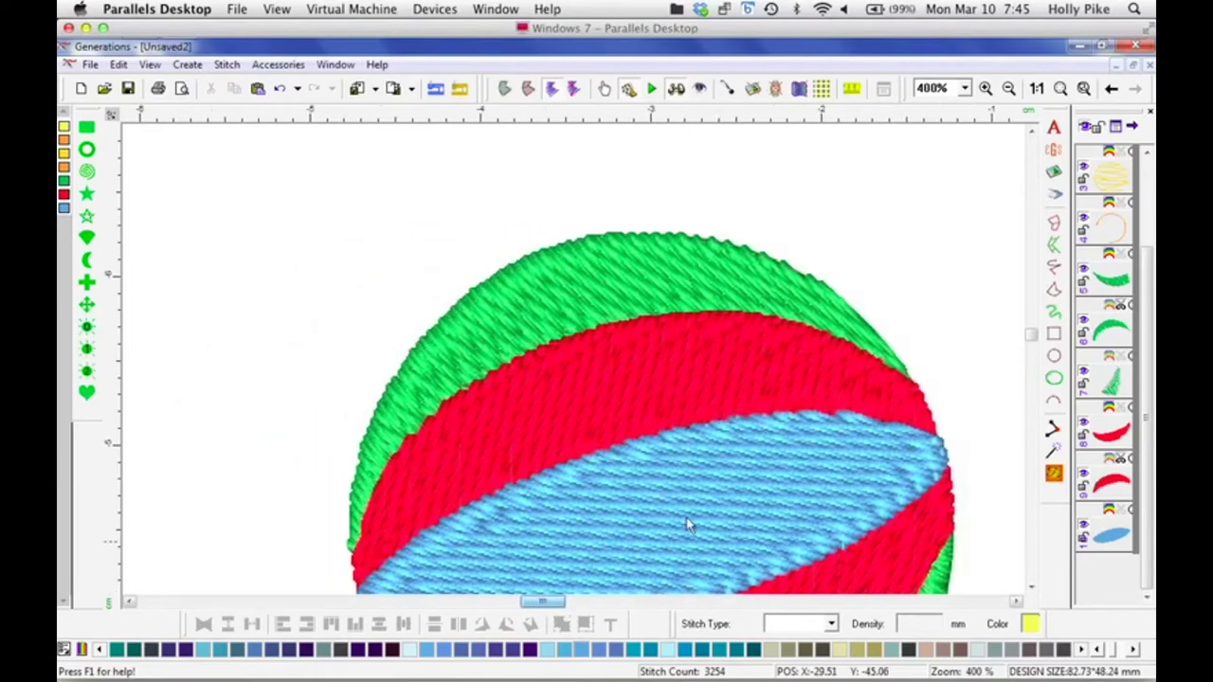
left_click_drag(1031, 337, 1031, 347)
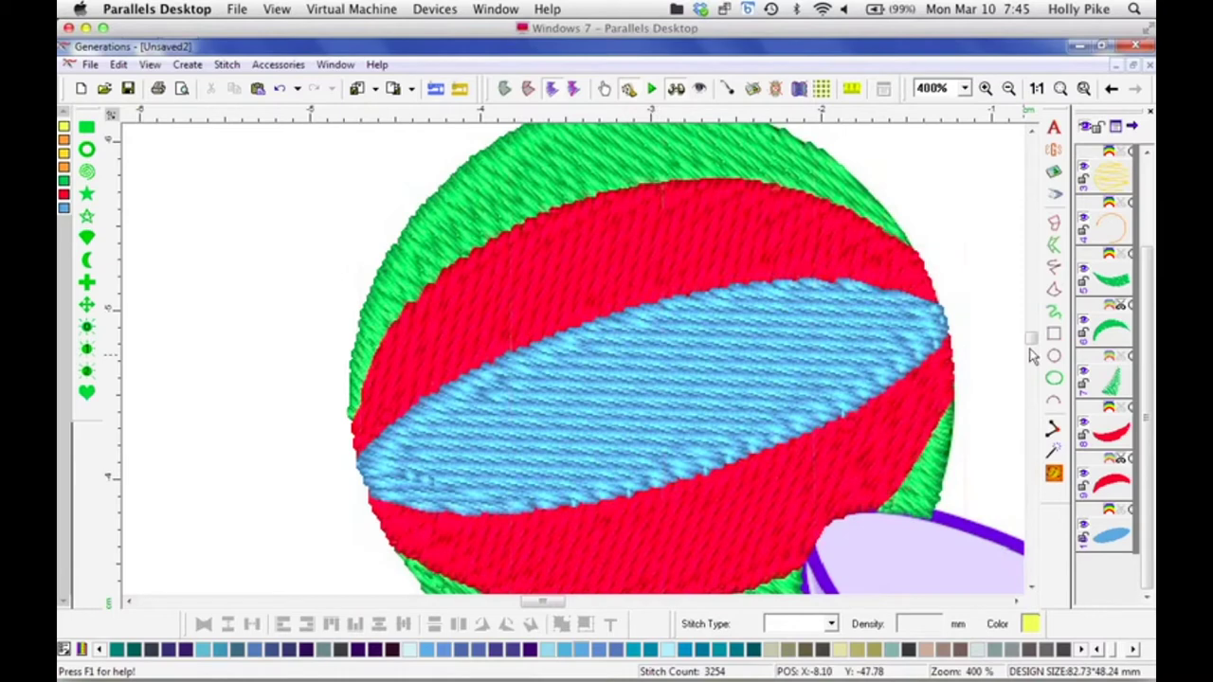
left_click_drag(1033, 353, 1033, 343)
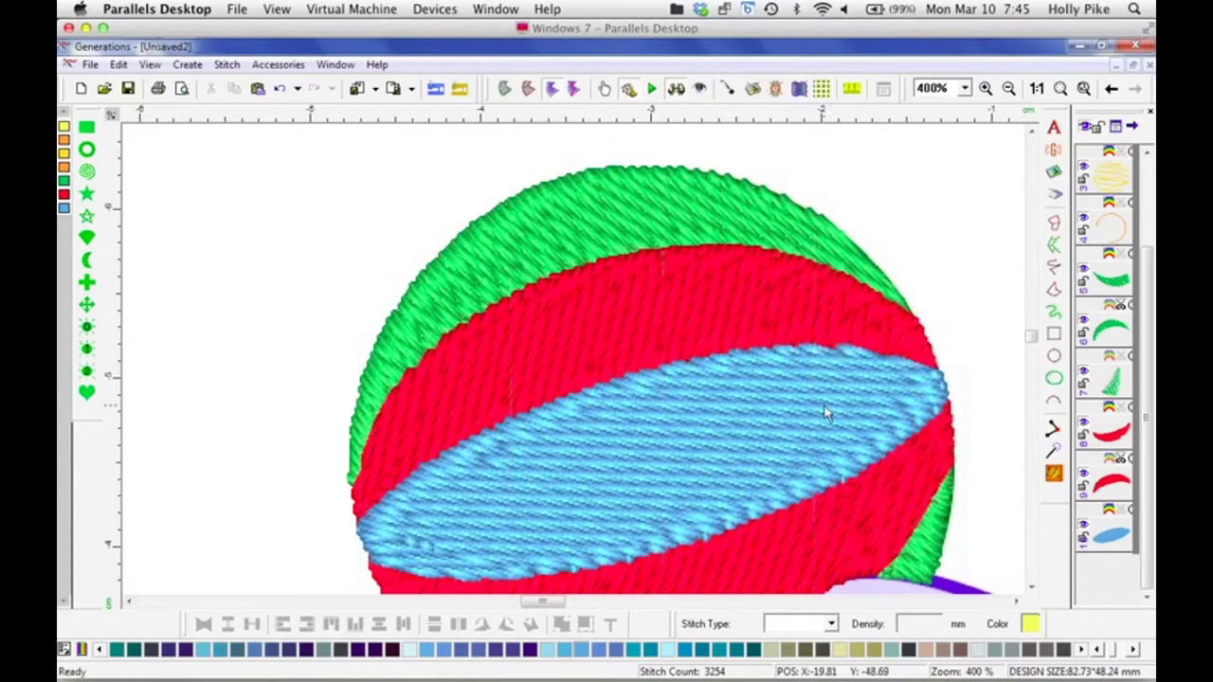
left_click(741, 459)
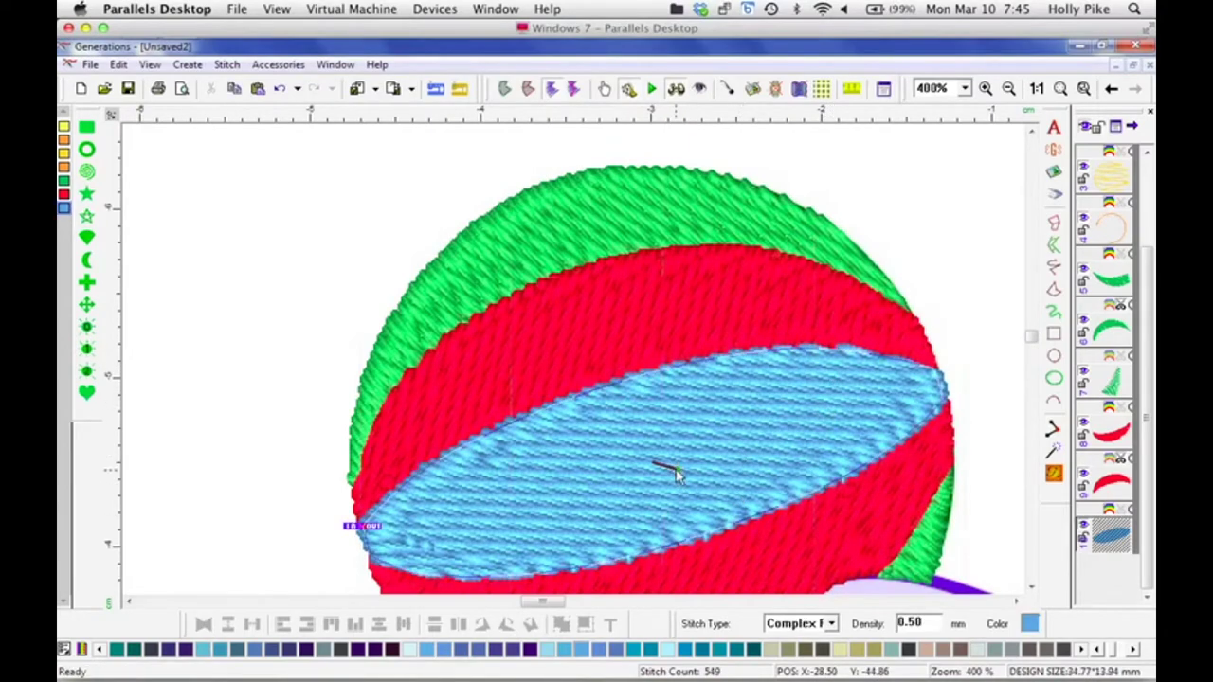
left_click(1054, 474)
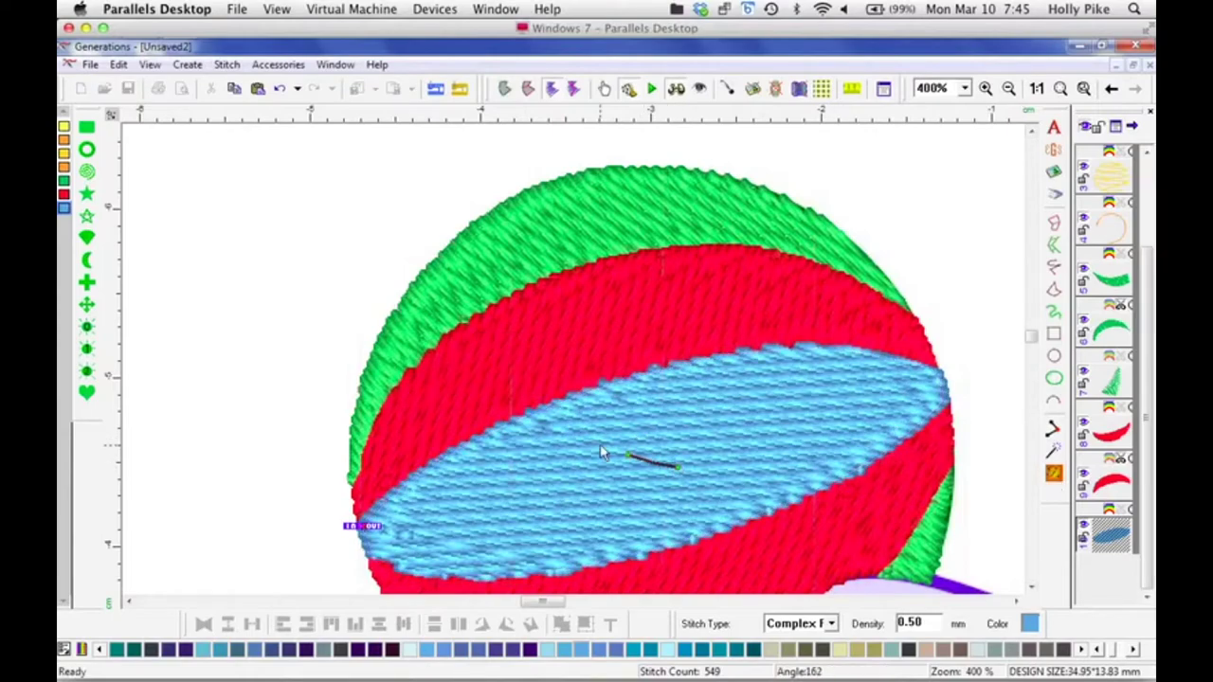
left_click(1054, 474)
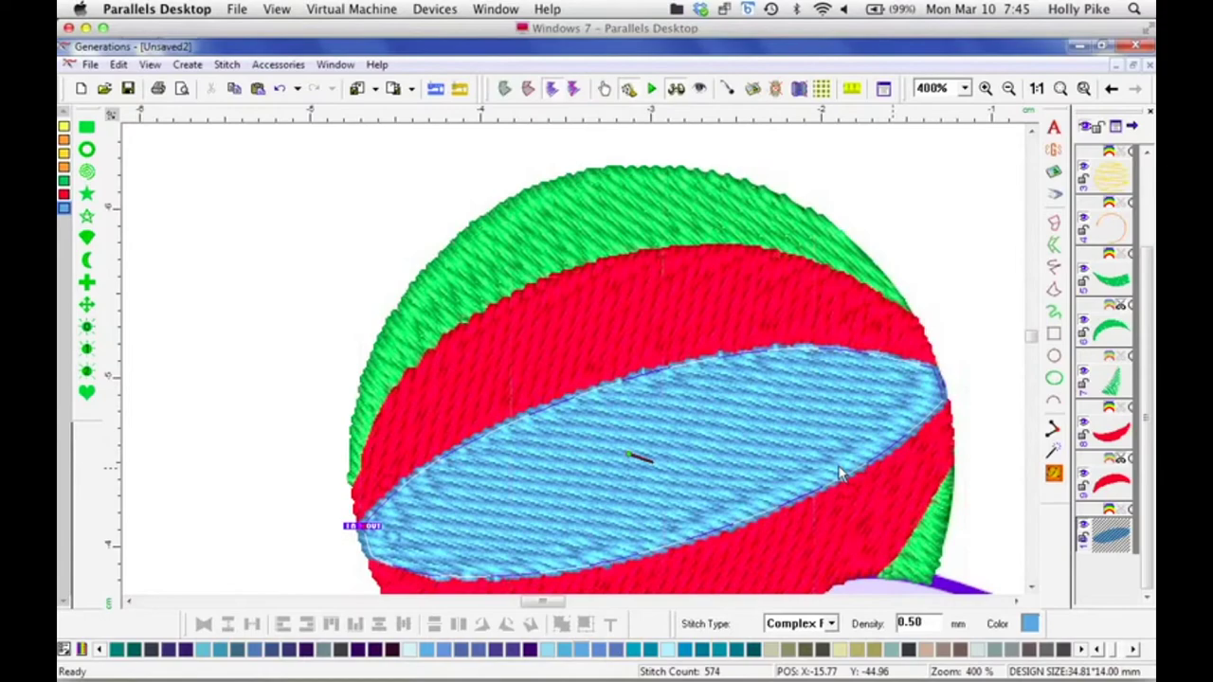
left_click(1058, 478)
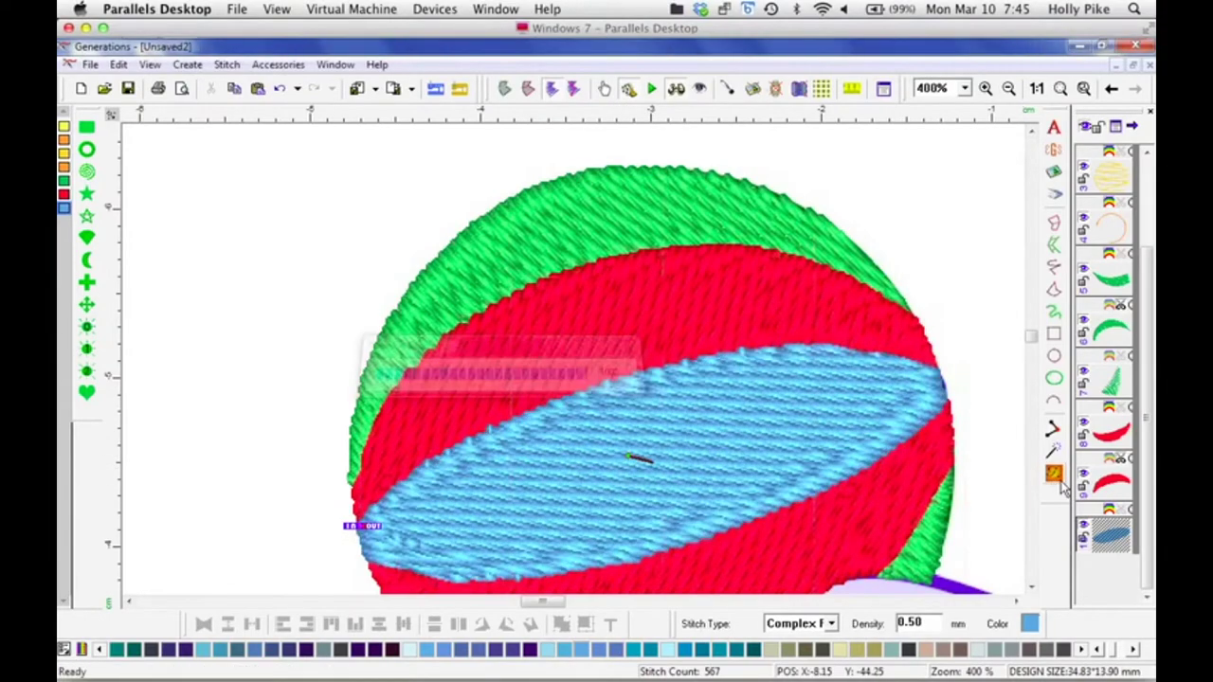
Step: Change the stitch type of the ball's upper green section to Arc
left_click(1061, 89)
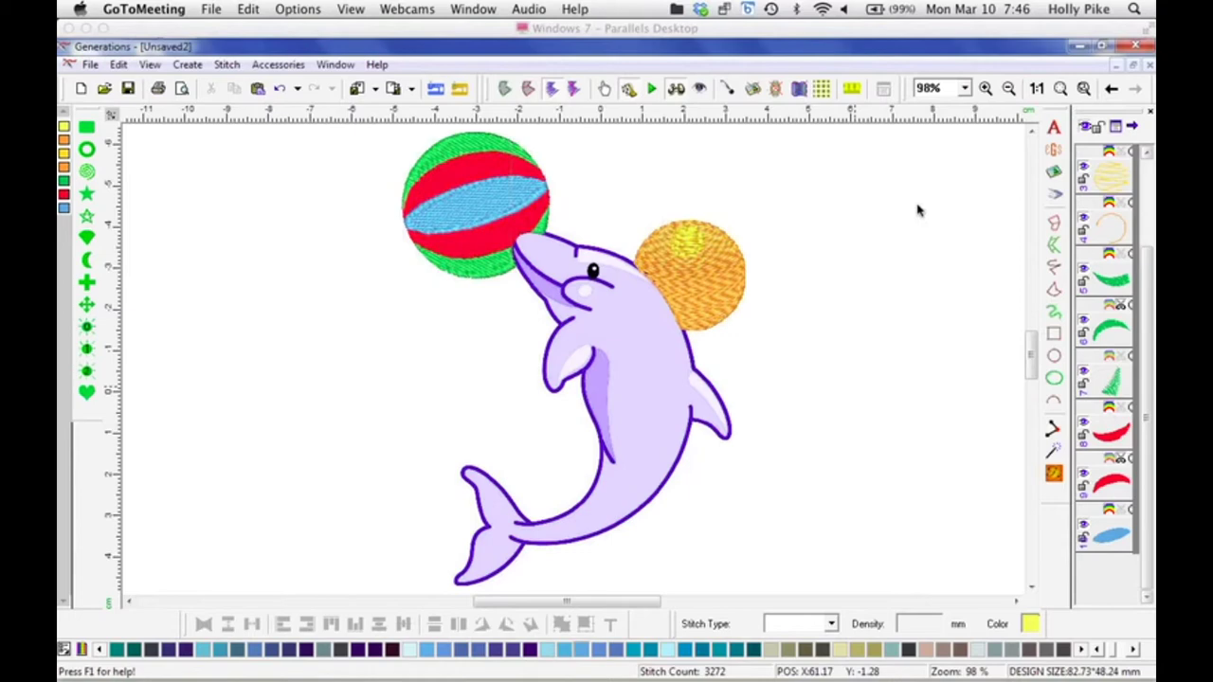
left_click(961, 87)
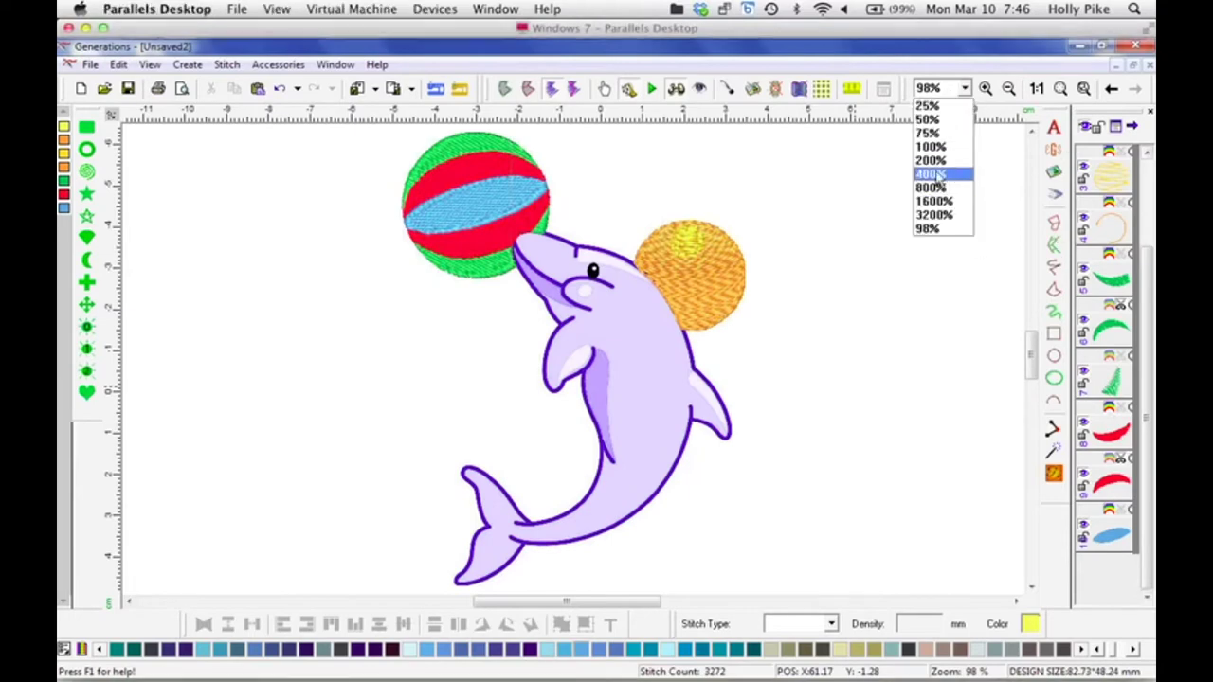
left_click(933, 174)
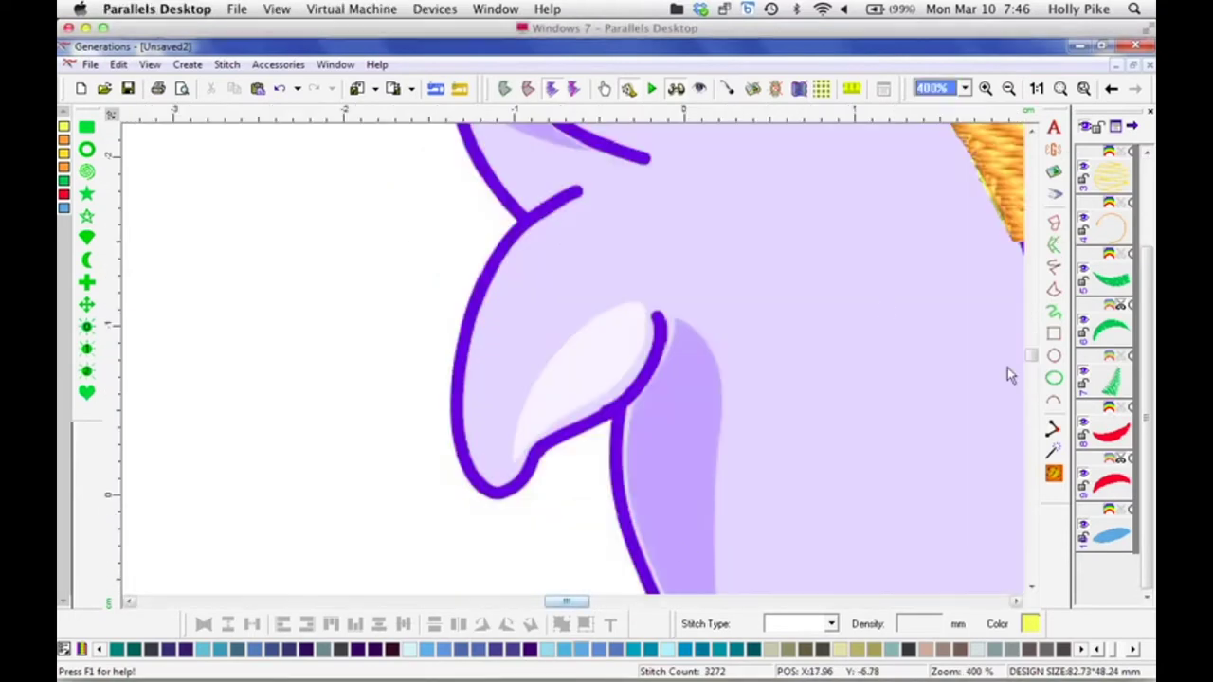
scroll(1029, 350, "up", 10)
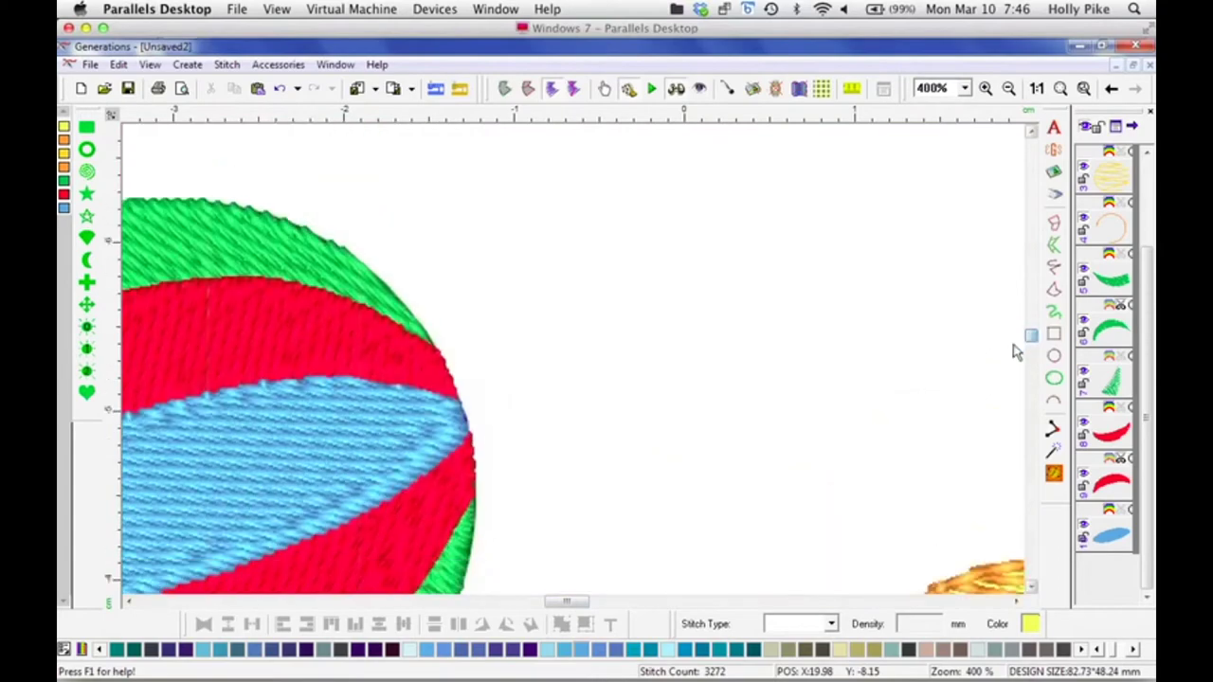
left_click_drag(574, 609, 548, 607)
left_click(514, 260)
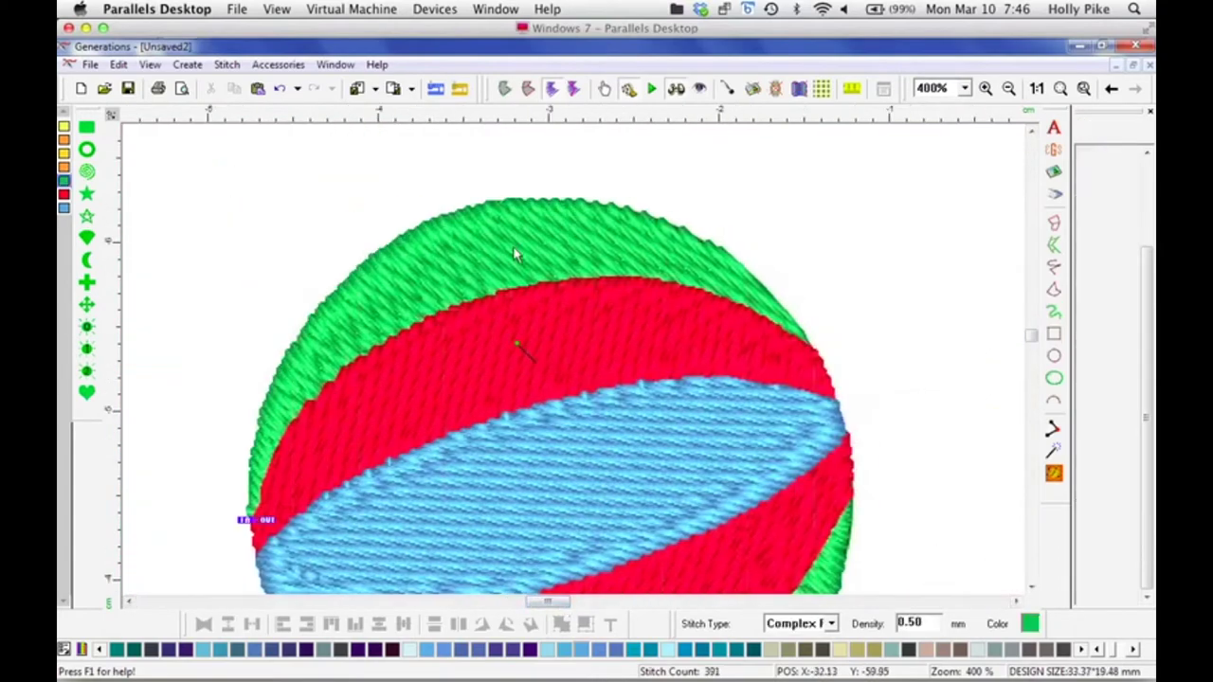
left_click(831, 623)
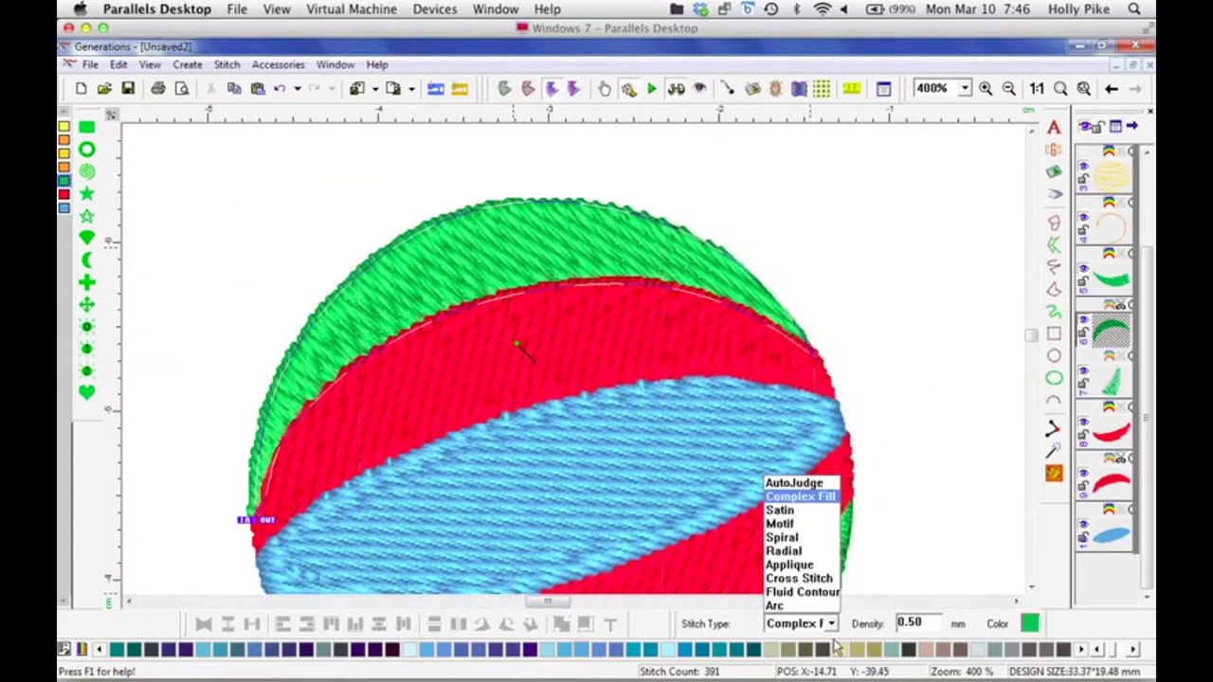
left_click(777, 605)
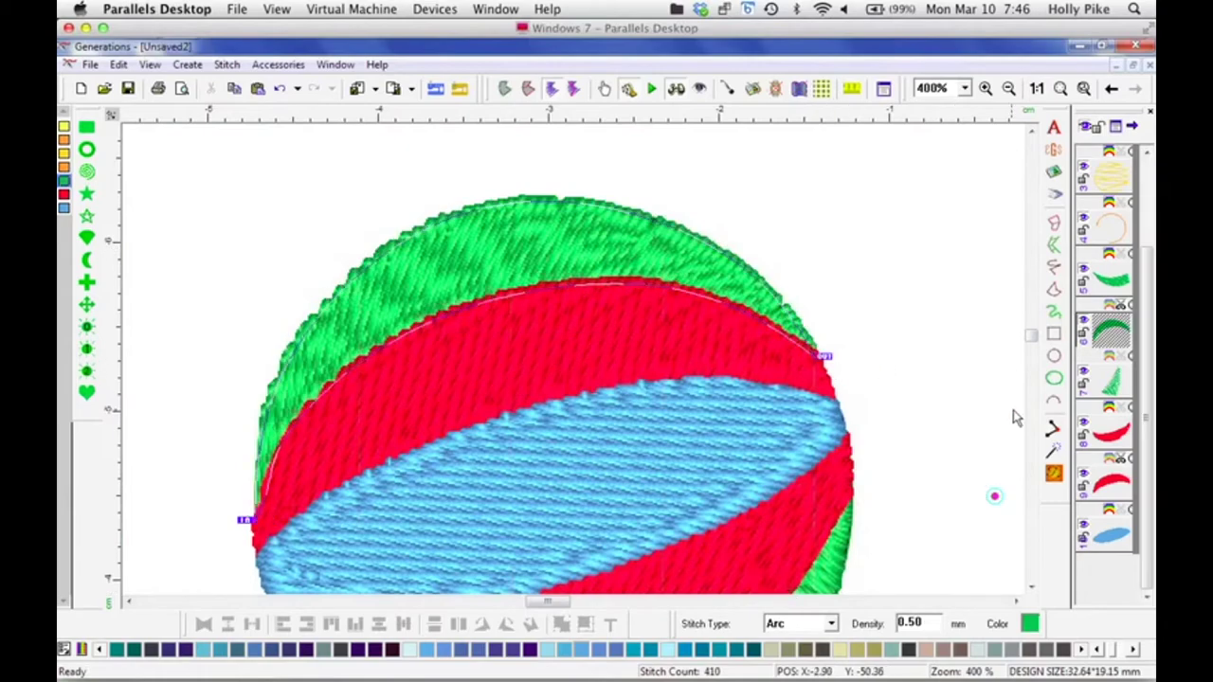
Step: Move the upper green section's arc centre point to just above the ball and regenerate its stitches
scroll(993, 333, "down", 3)
scroll(1029, 344, "up", 2)
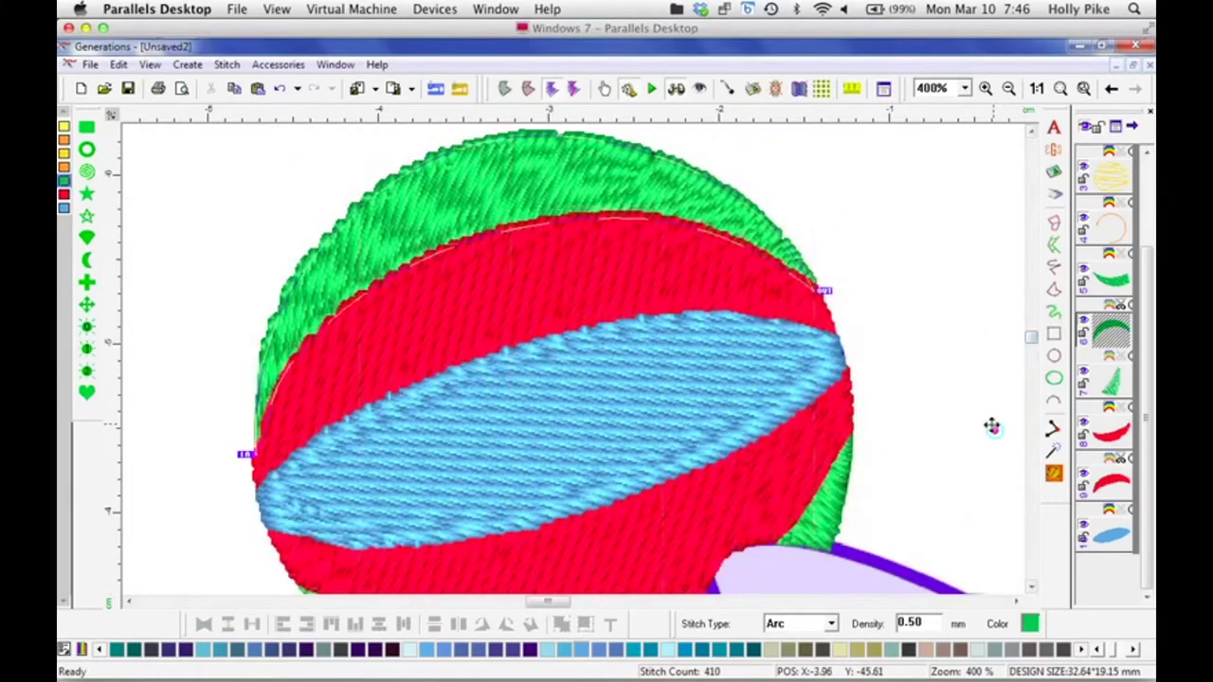
scroll(995, 464, "up", 4)
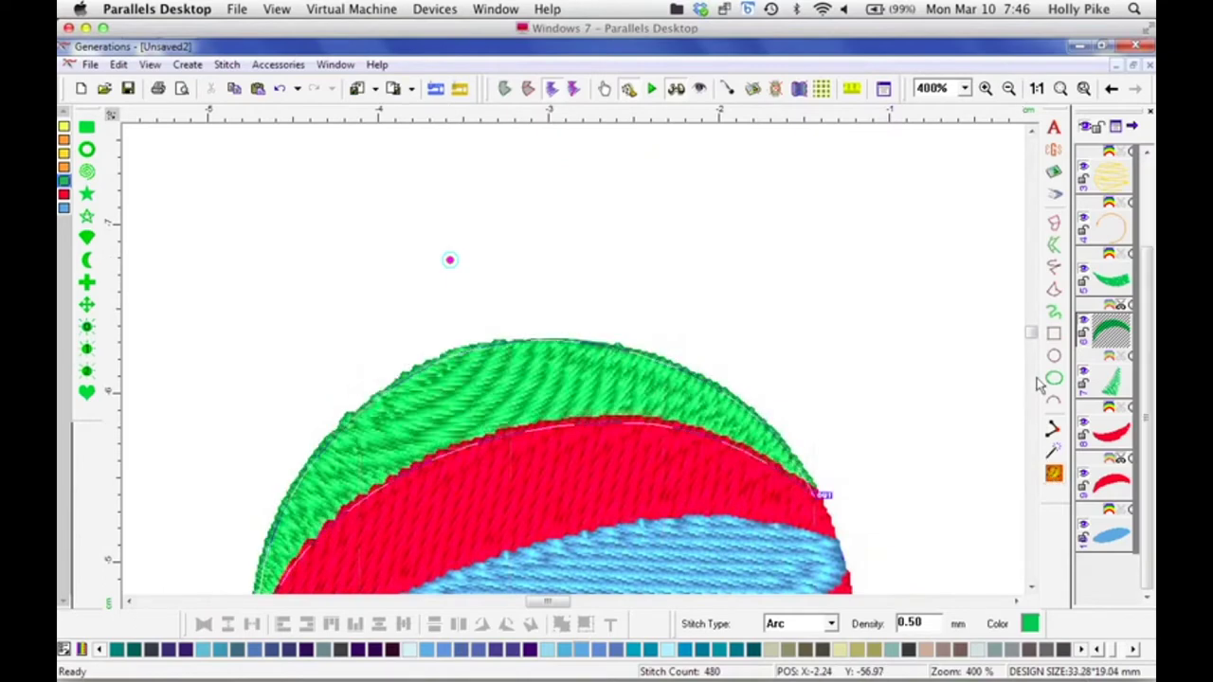
scroll(947, 332, "down", 4)
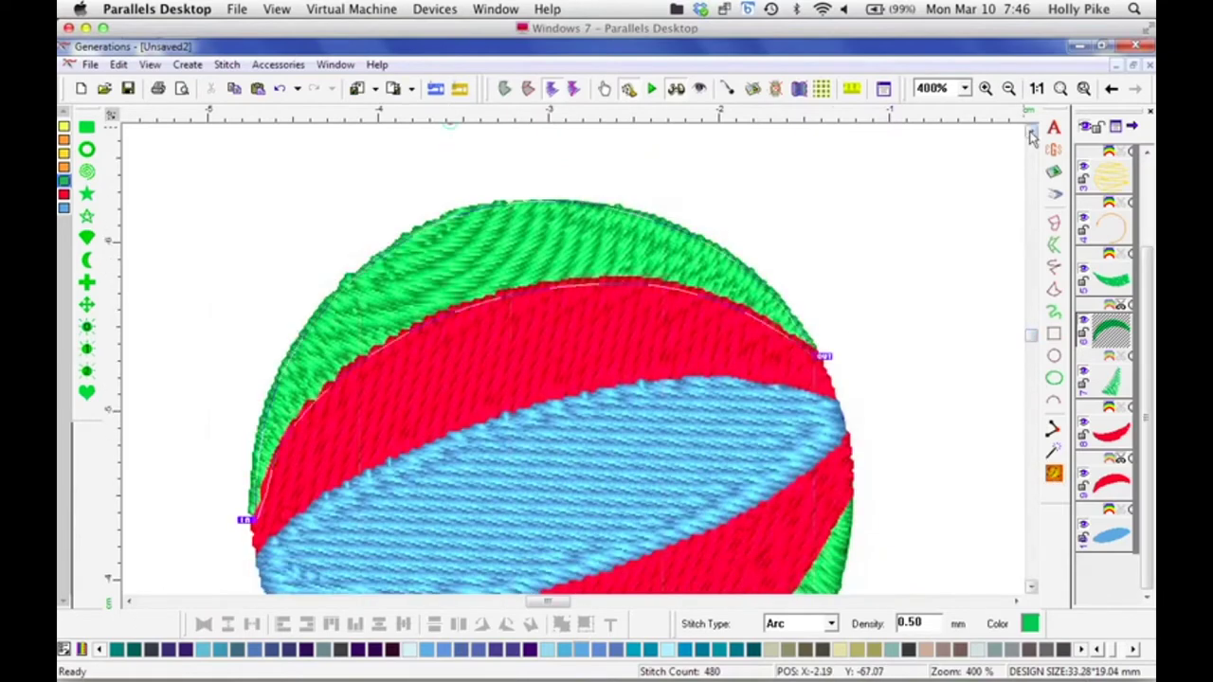
Step: Move the upper green section's arc centre point down into the middle of the ball's blue stripe and regenerate its stitches
scroll(445, 175, "up", 2)
left_click(449, 160)
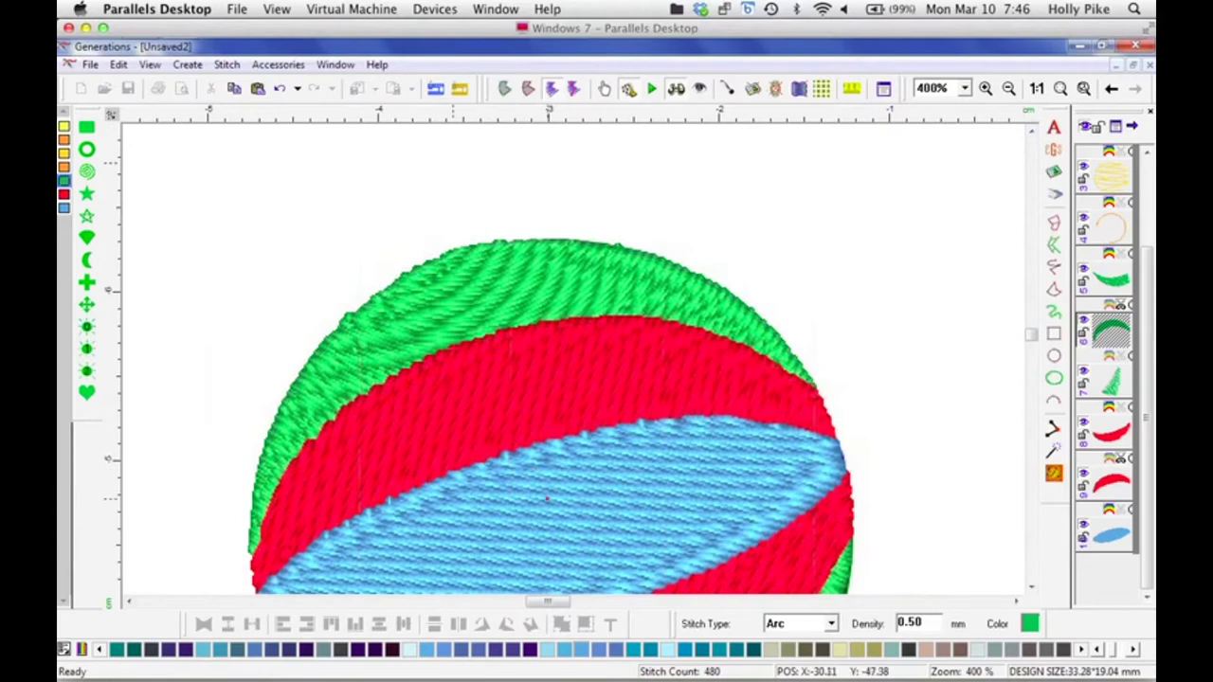
left_click(294, 393)
left_click(1053, 472)
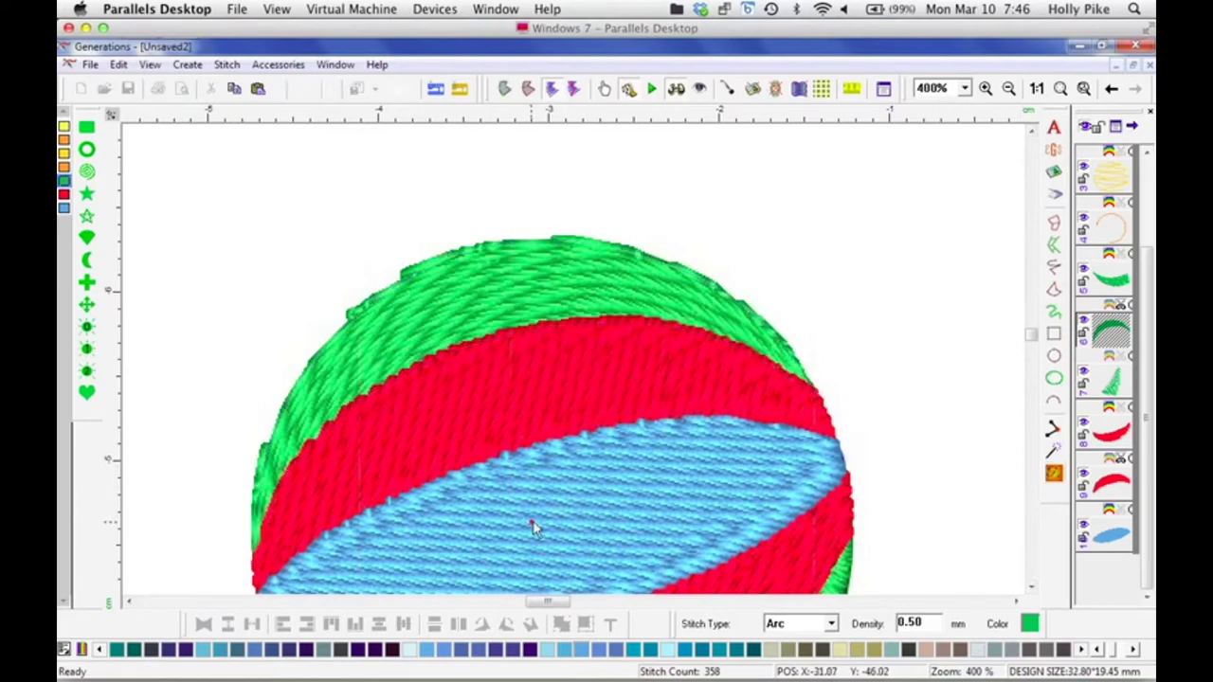
left_click(1054, 474)
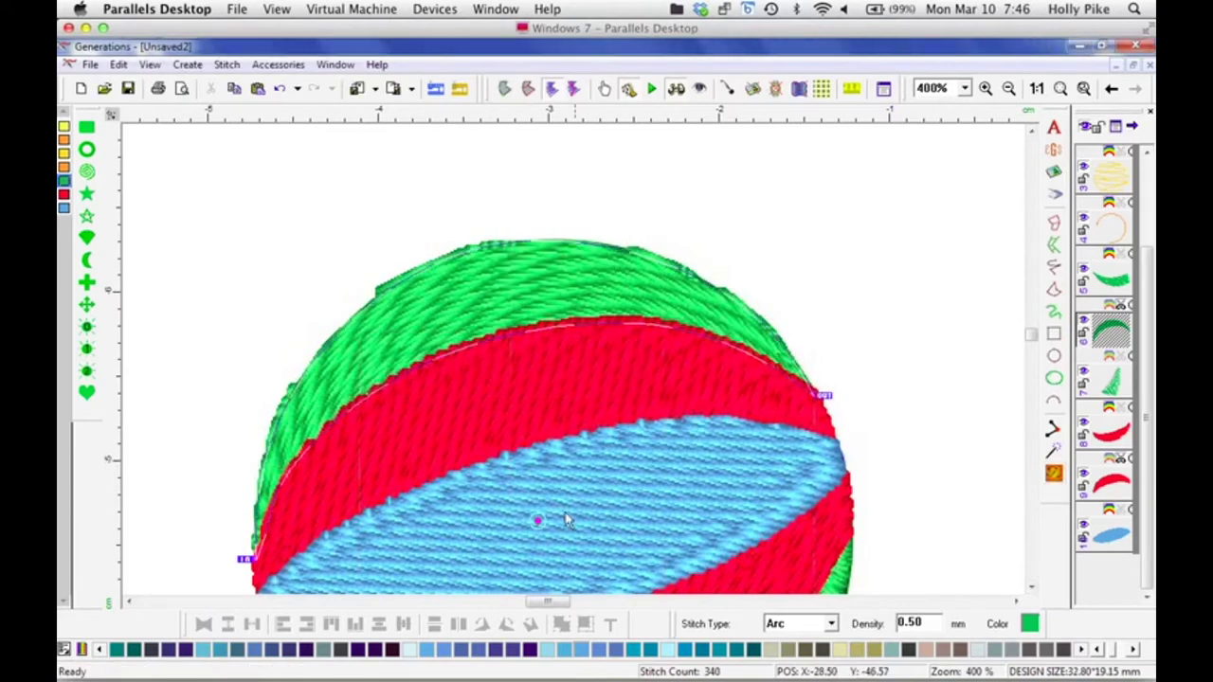
Step: Nudge the upper green section's arc centre to the blue stripe's upper edge, regenerating the stitches after each move
left_click_drag(536, 518, 529, 468)
left_click(1054, 474)
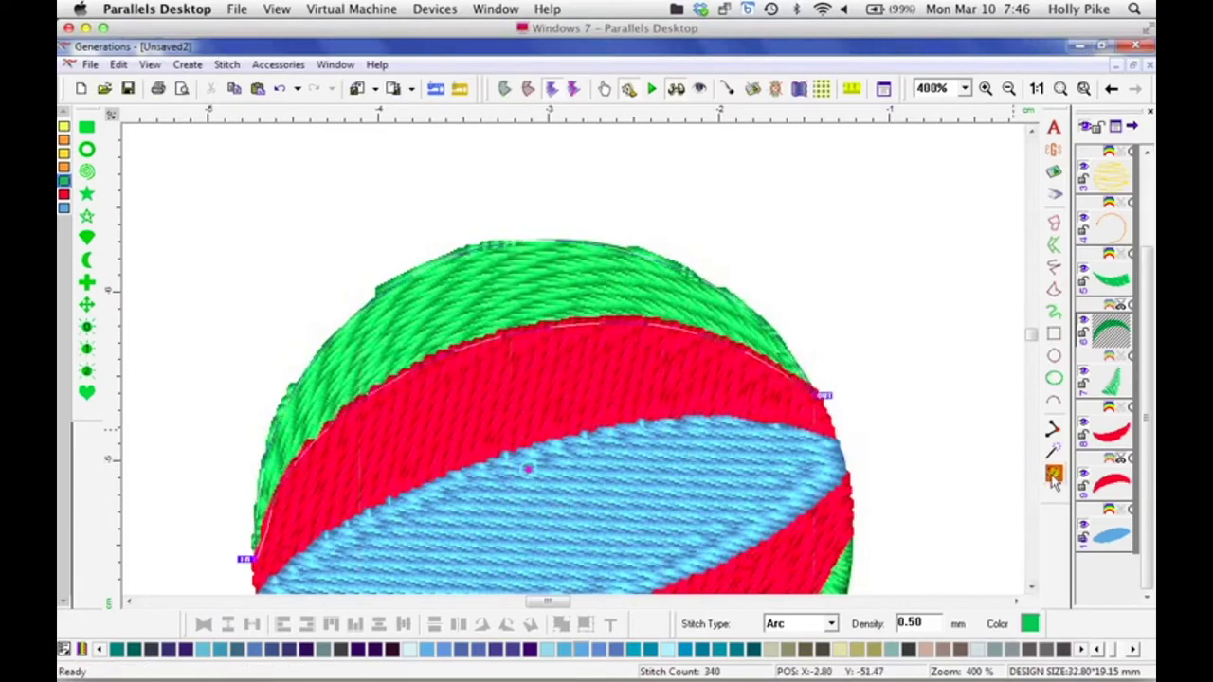
left_click_drag(527, 468, 539, 466)
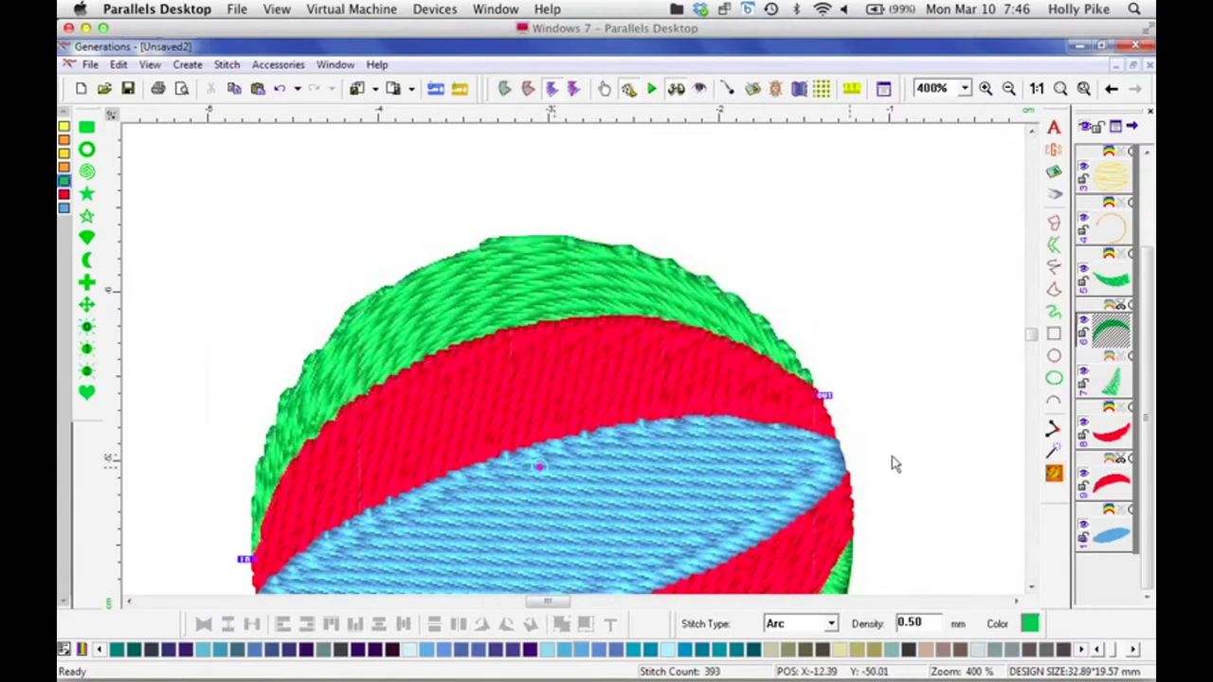
left_click(1054, 474)
left_click_drag(539, 466, 547, 464)
left_click(1054, 474)
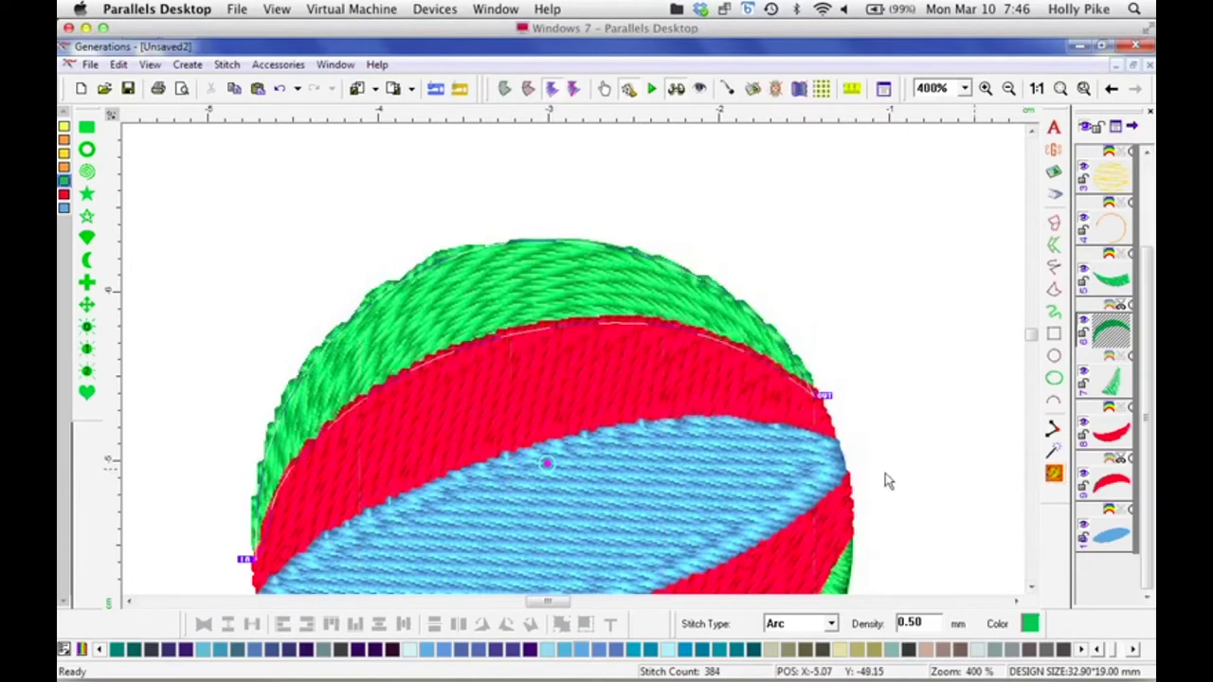
Step: Shift the upper green section's arc centre to the lower part of the blue stripe and regenerate its stitches
left_click_drag(545, 464, 550, 470)
left_click_drag(581, 557, 576, 565)
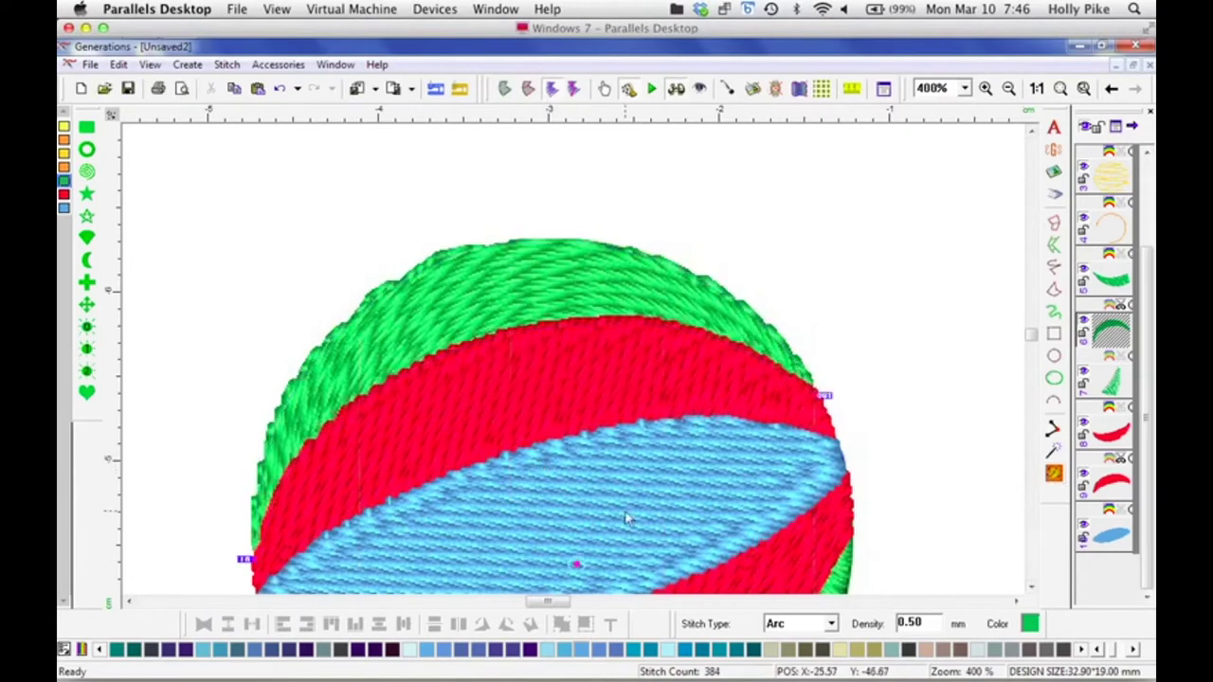
left_click(1054, 474)
left_click_drag(575, 567, 563, 575)
left_click(1054, 474)
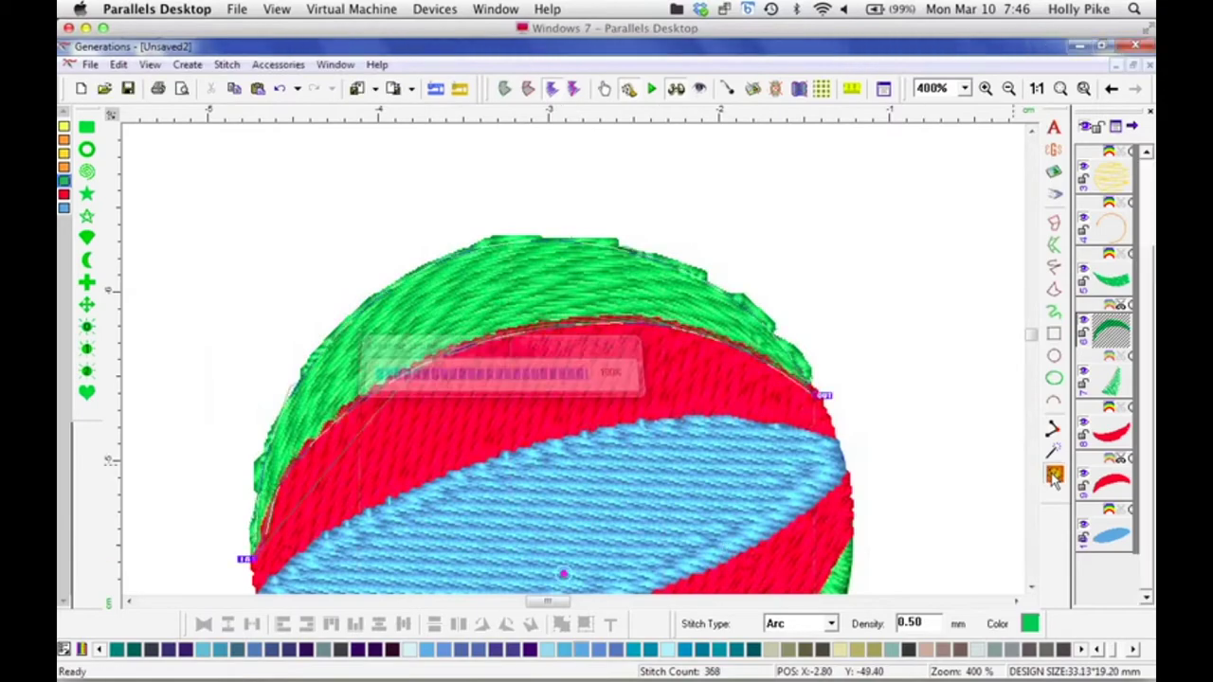
Step: Change the stitch type of the two lower green sections to Arc and regenerate their stitches
scroll(1031, 343, "down", 5)
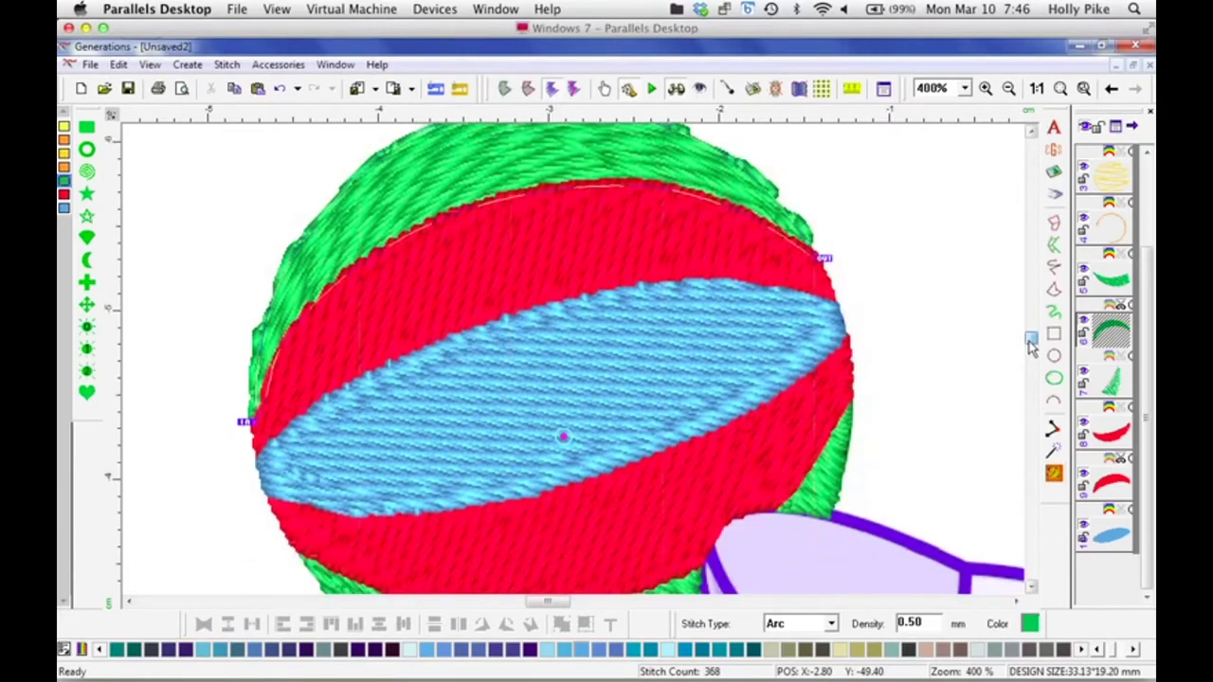
left_click(651, 497)
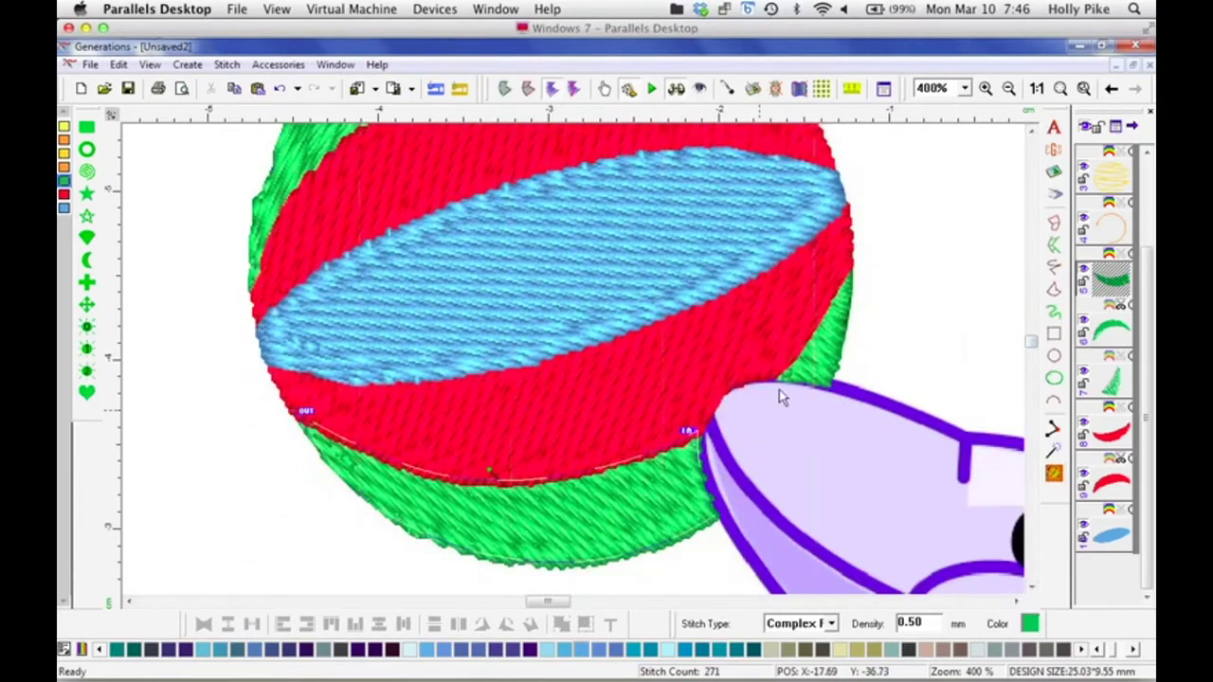
right_click(820, 350)
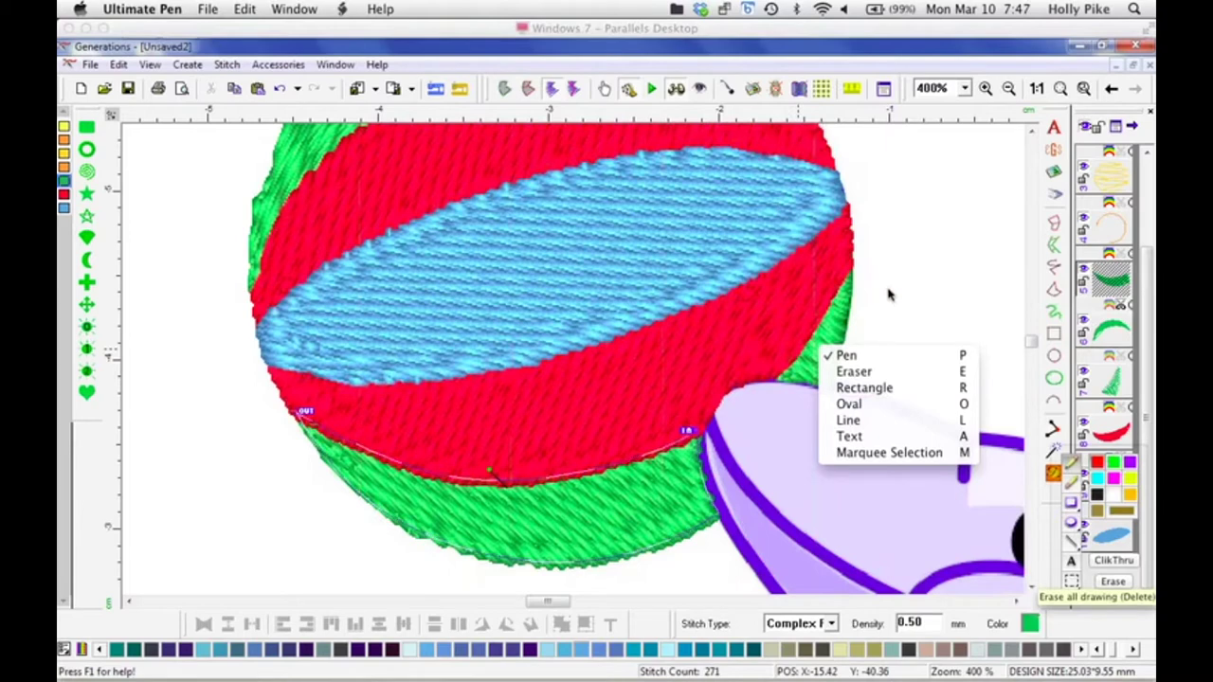
left_click(965, 306)
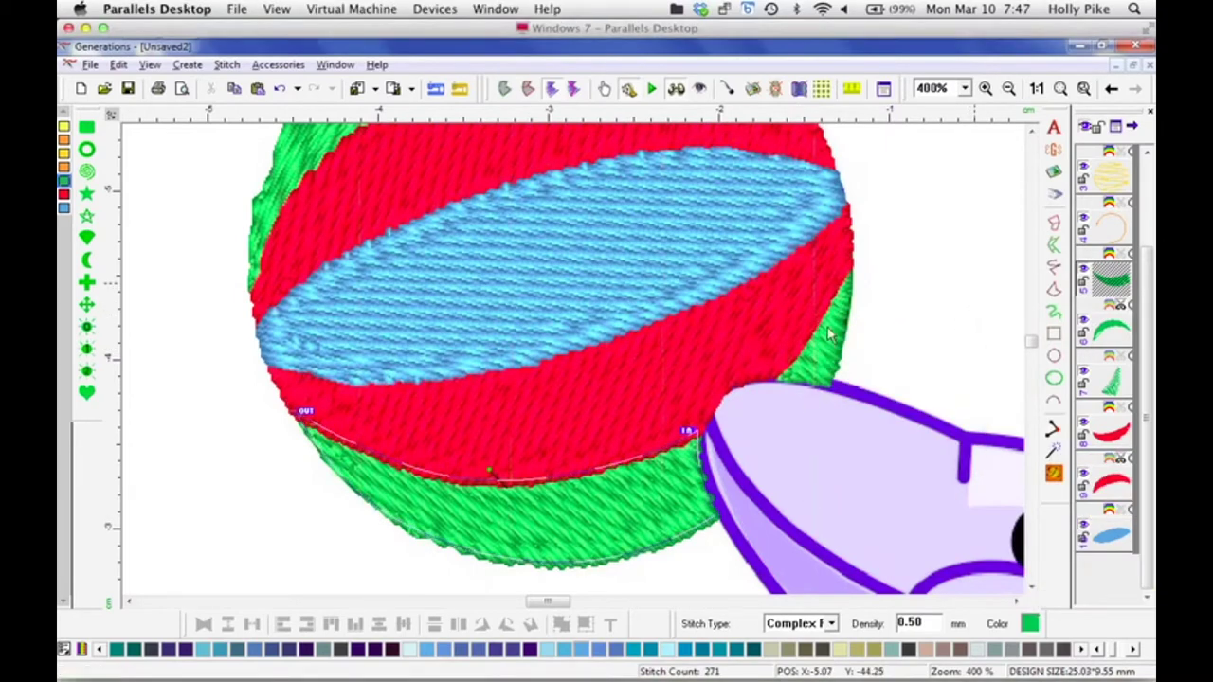
left_click(805, 628)
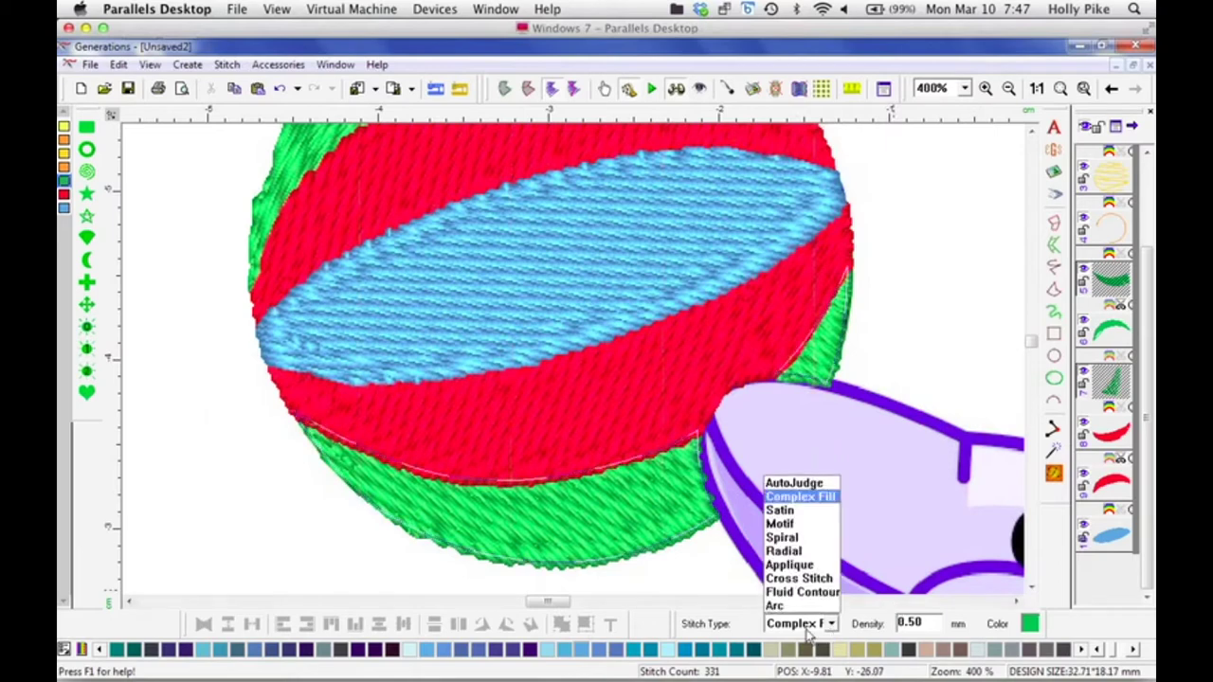
left_click(775, 605)
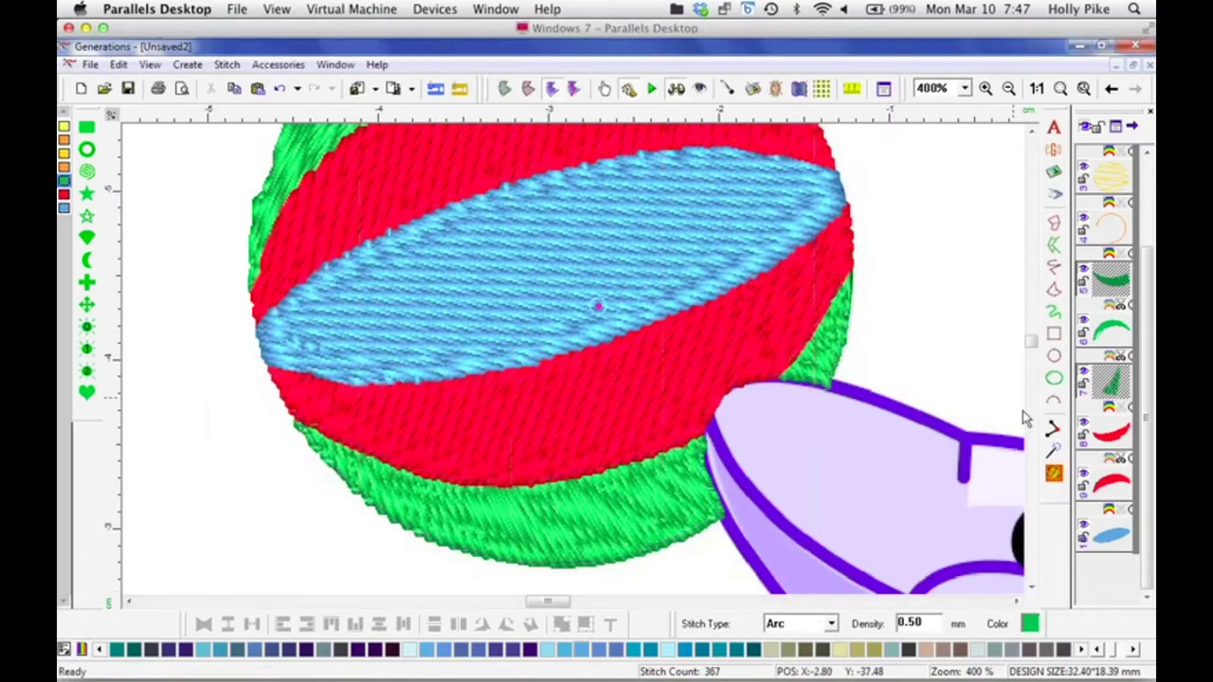
left_click(1054, 473)
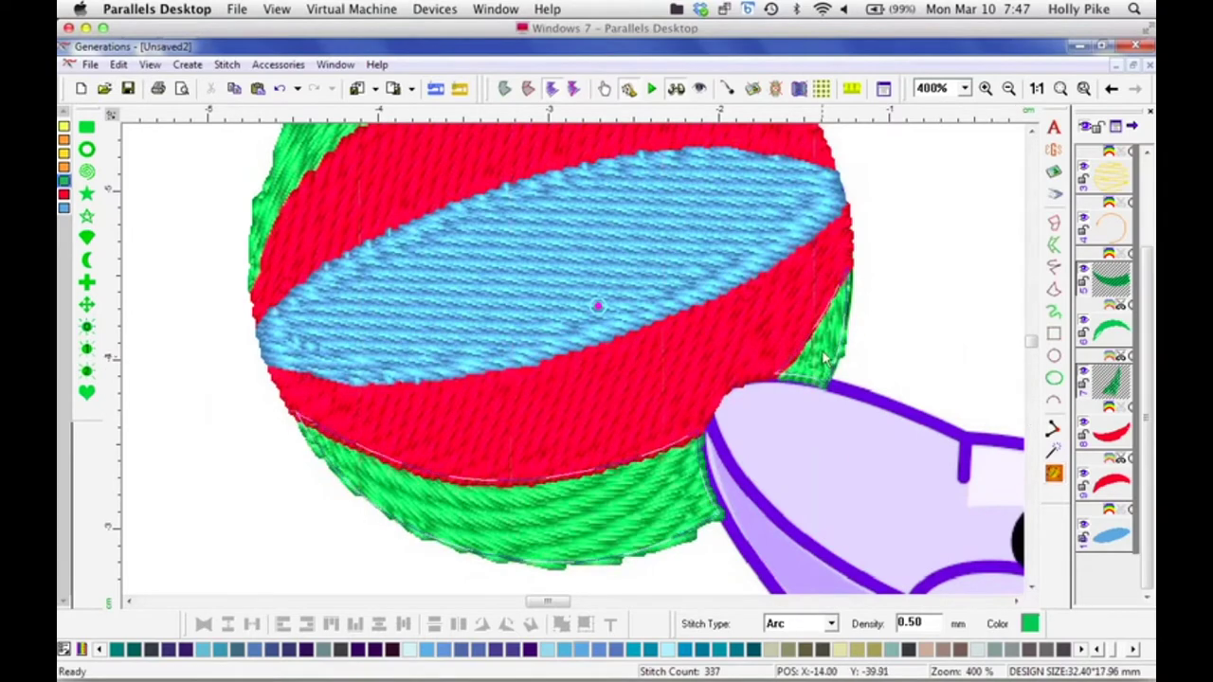
Step: Move the arc centre of the two lower green sections to the blue stripe's lower edge and regenerate their stitches
left_click_drag(598, 306, 616, 295)
left_click(1054, 473)
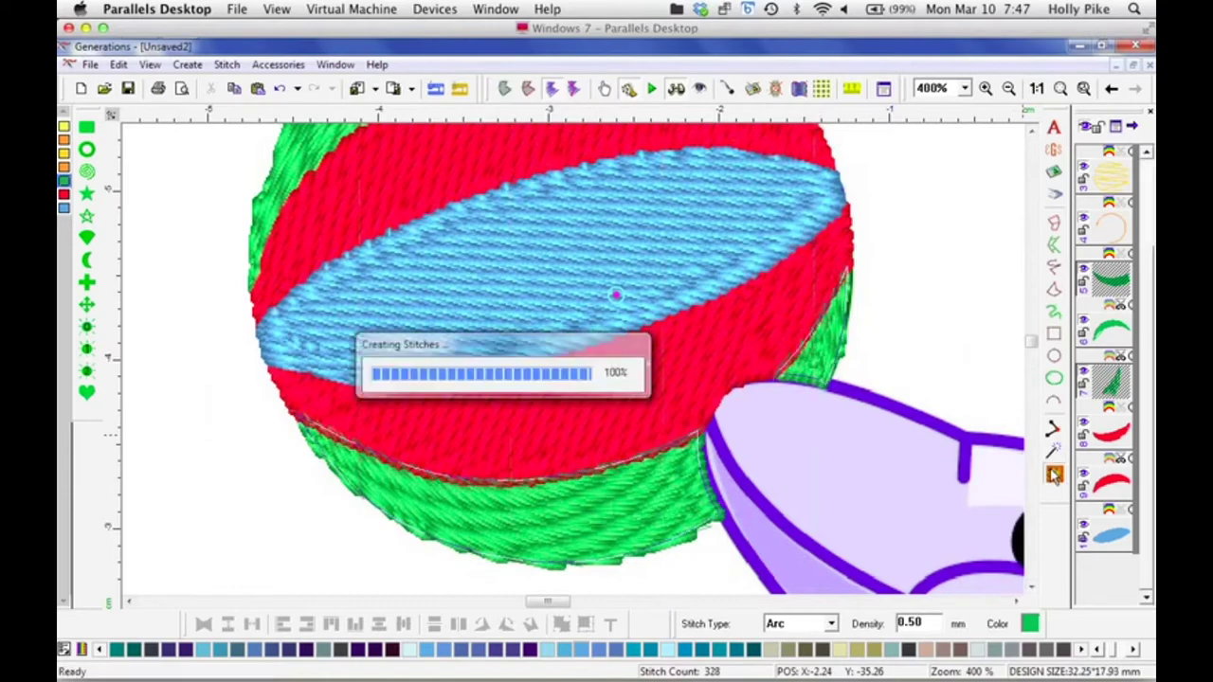
left_click_drag(616, 295, 623, 299)
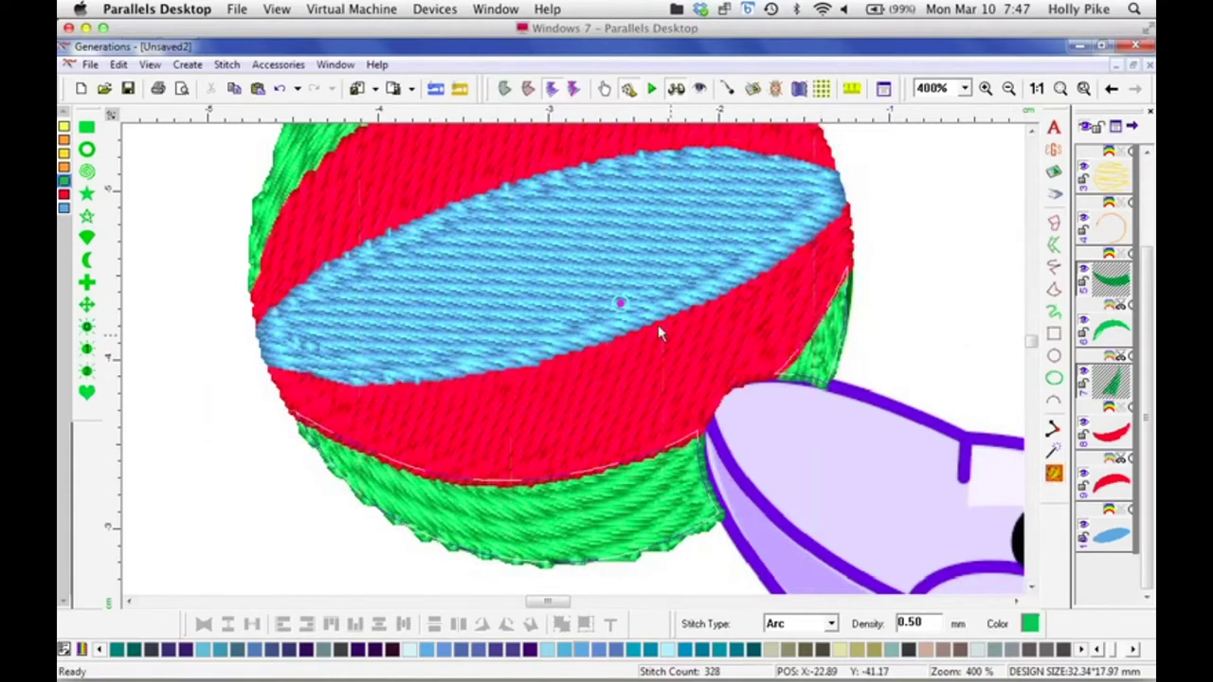
left_click_drag(617, 301, 623, 317)
left_click(1054, 474)
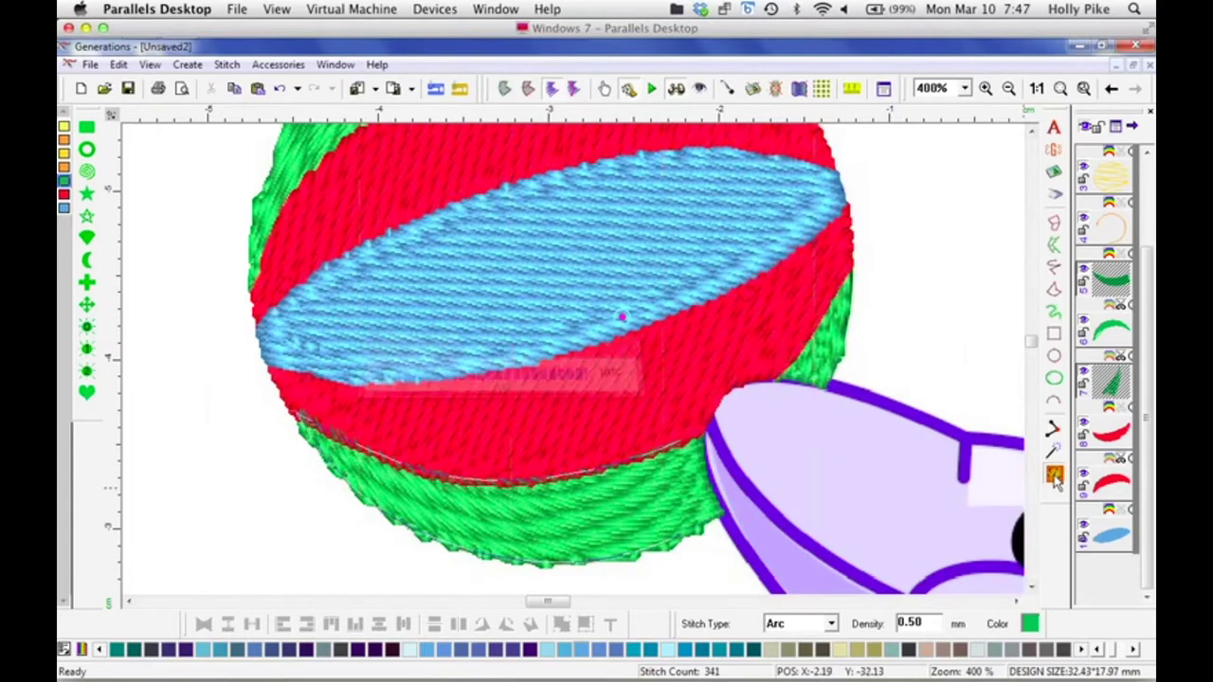
Step: Move the lower green sections' arc centre into the lower red stripe, regenerate their stitches, and view the whole ball
left_click(1054, 474)
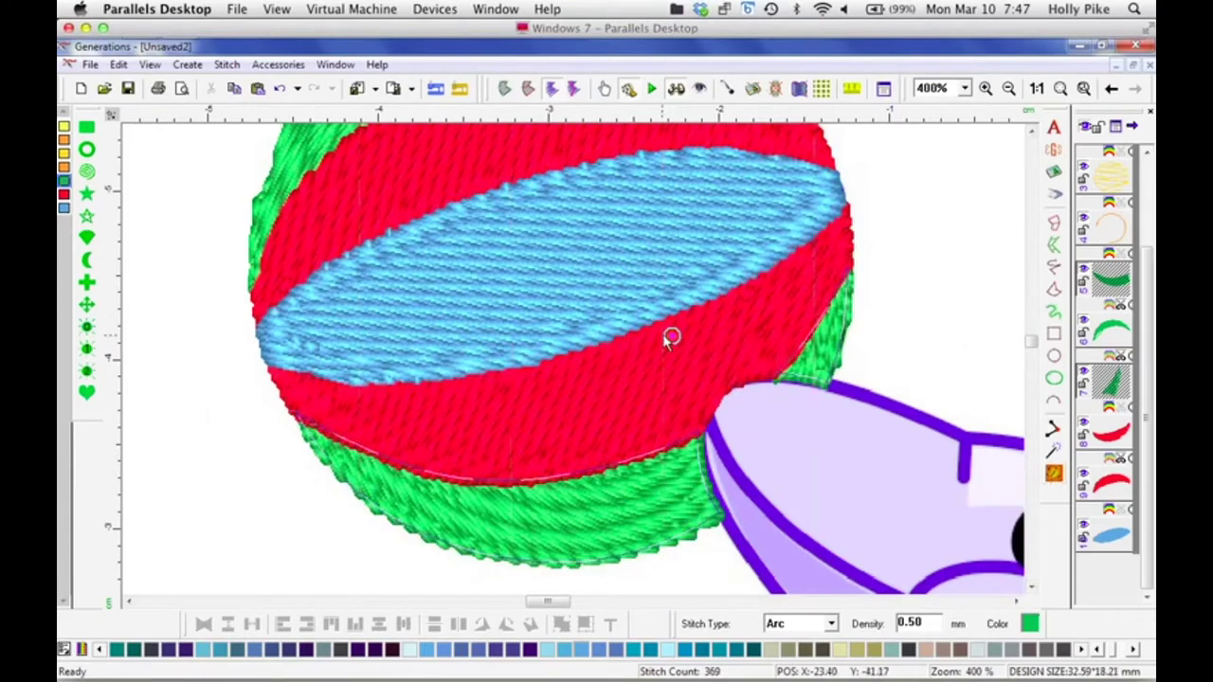
left_click_drag(670, 339, 674, 348)
left_click(1054, 474)
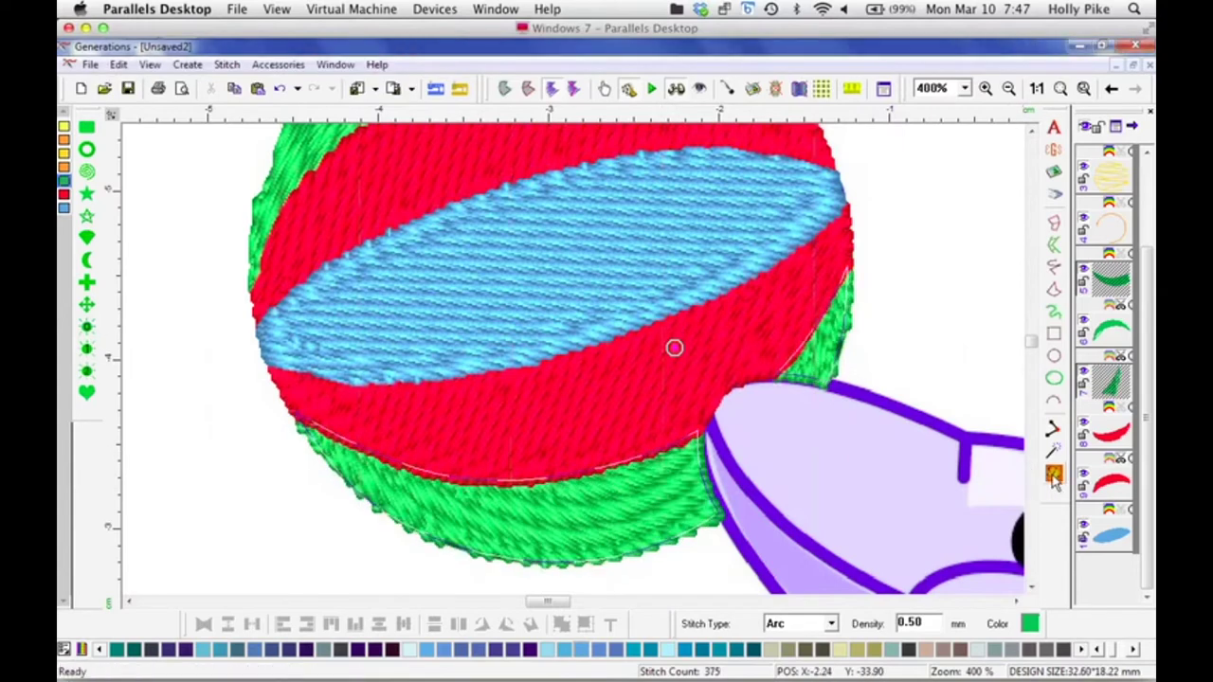
left_click(1060, 88)
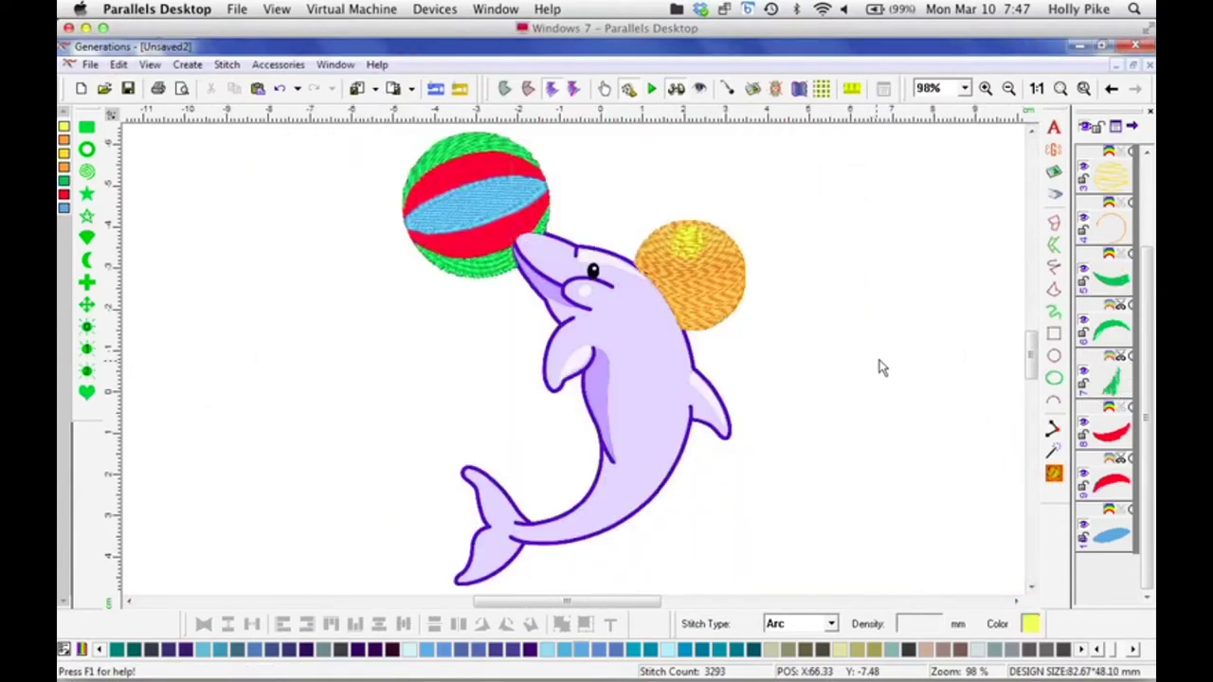
left_click_drag(1031, 352, 1033, 332)
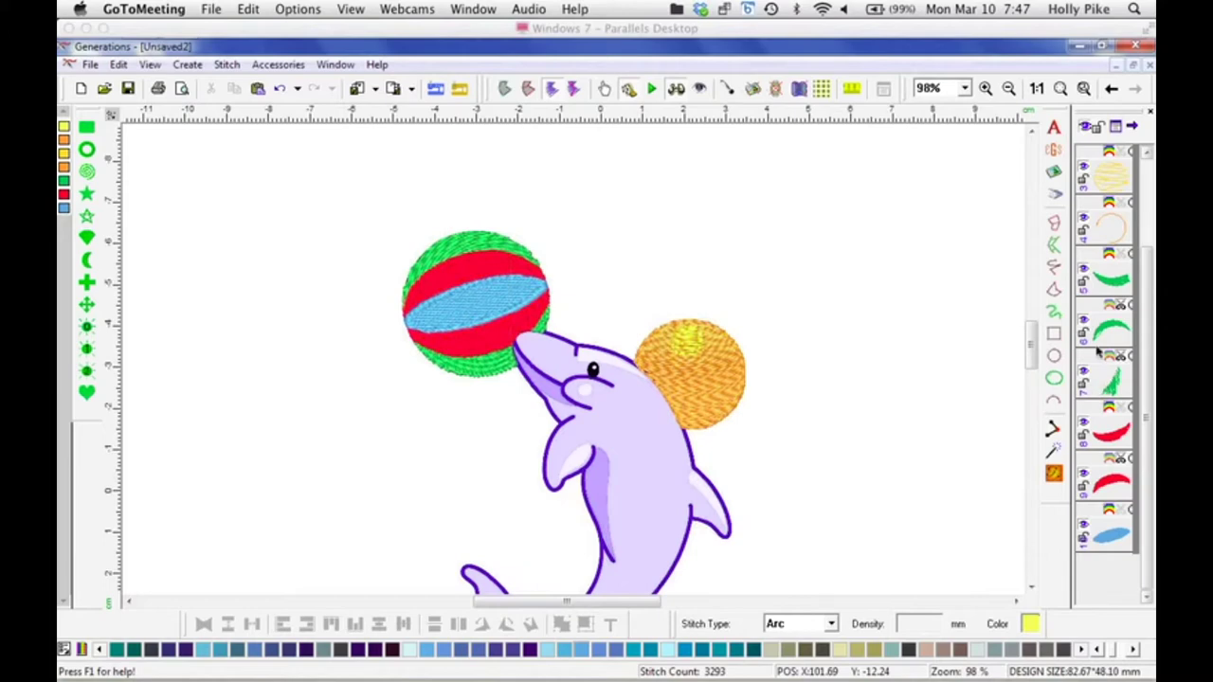
Step: Undo the latest arc changes on the lower green sections
left_click(453, 256)
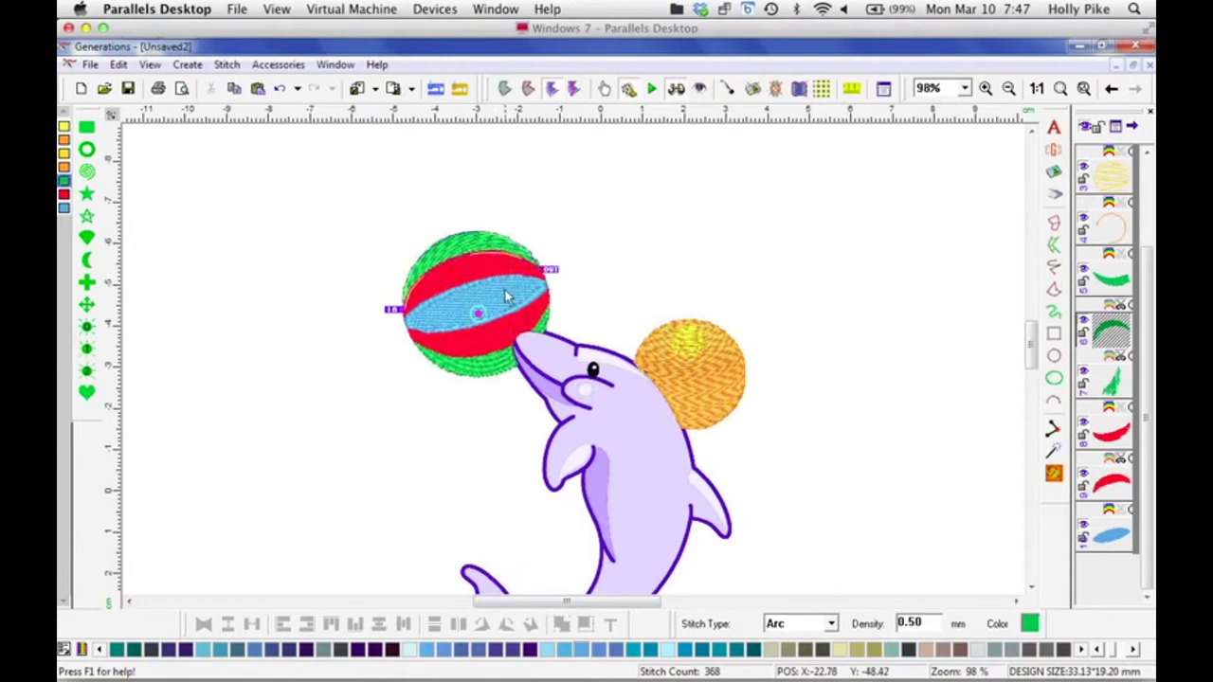
left_click(280, 89)
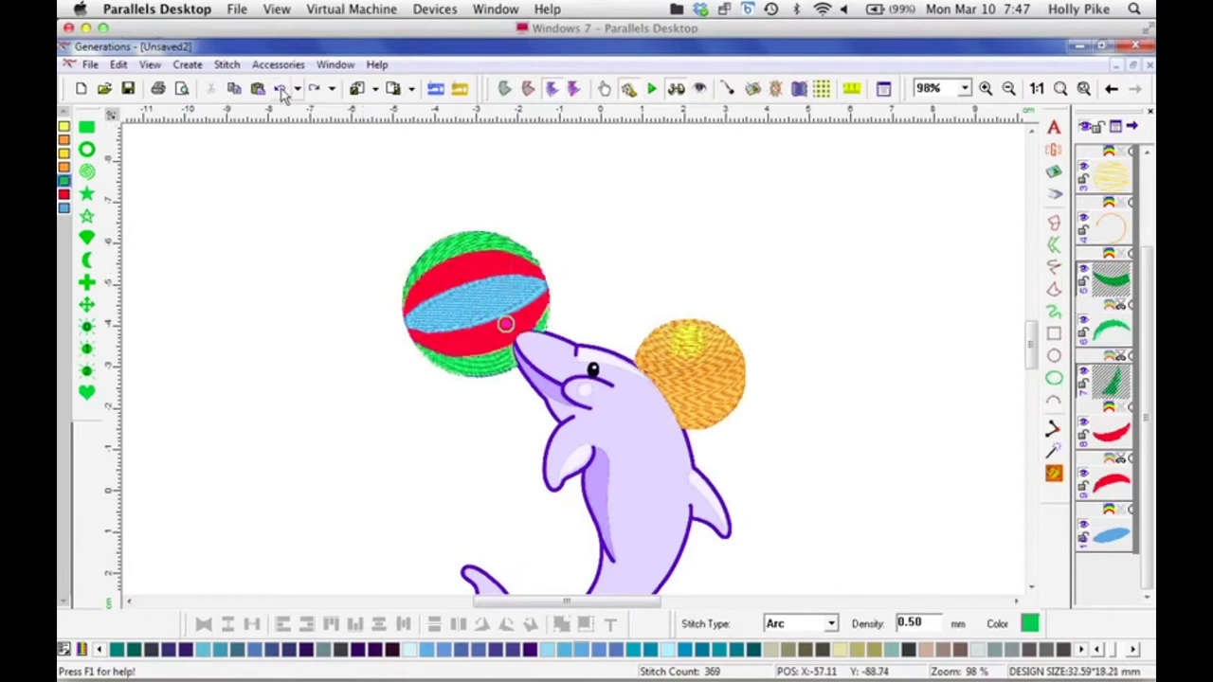
left_click(280, 89)
left_click(280, 89)
left_click(281, 89)
left_click(281, 89)
left_click(280, 89)
Step: Change the stitch type of all three green sections of the ball back to Complex Fill
left_click(462, 245)
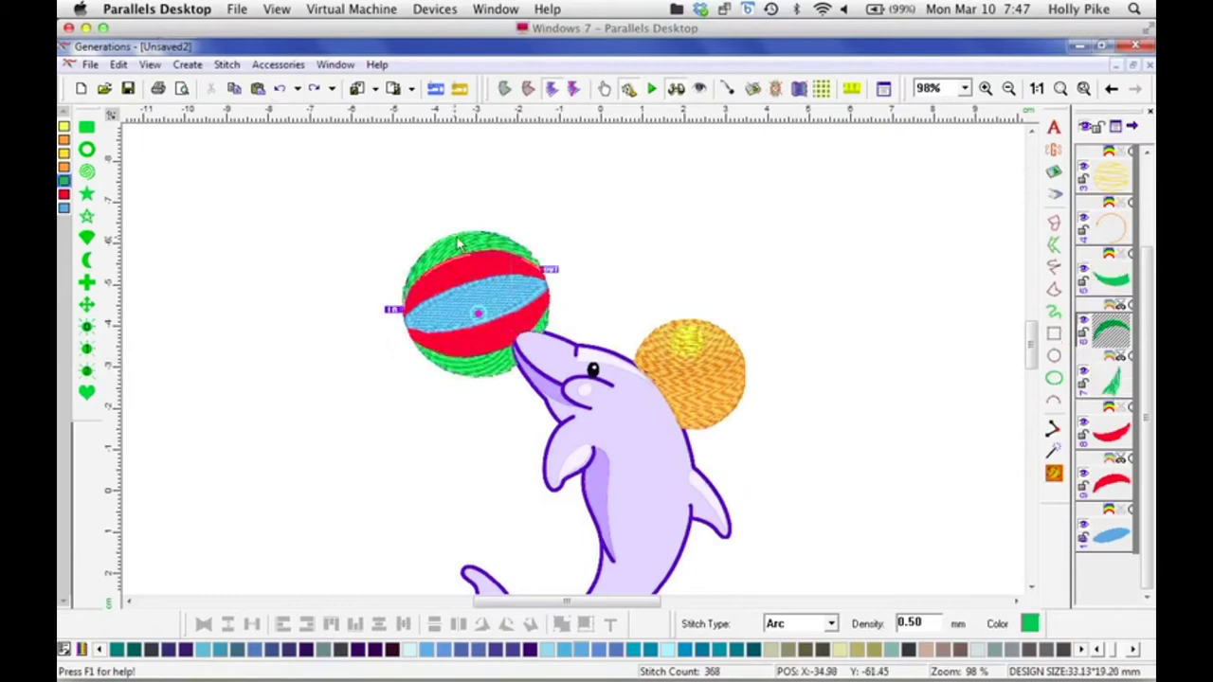
left_click(831, 624)
left_click(801, 498)
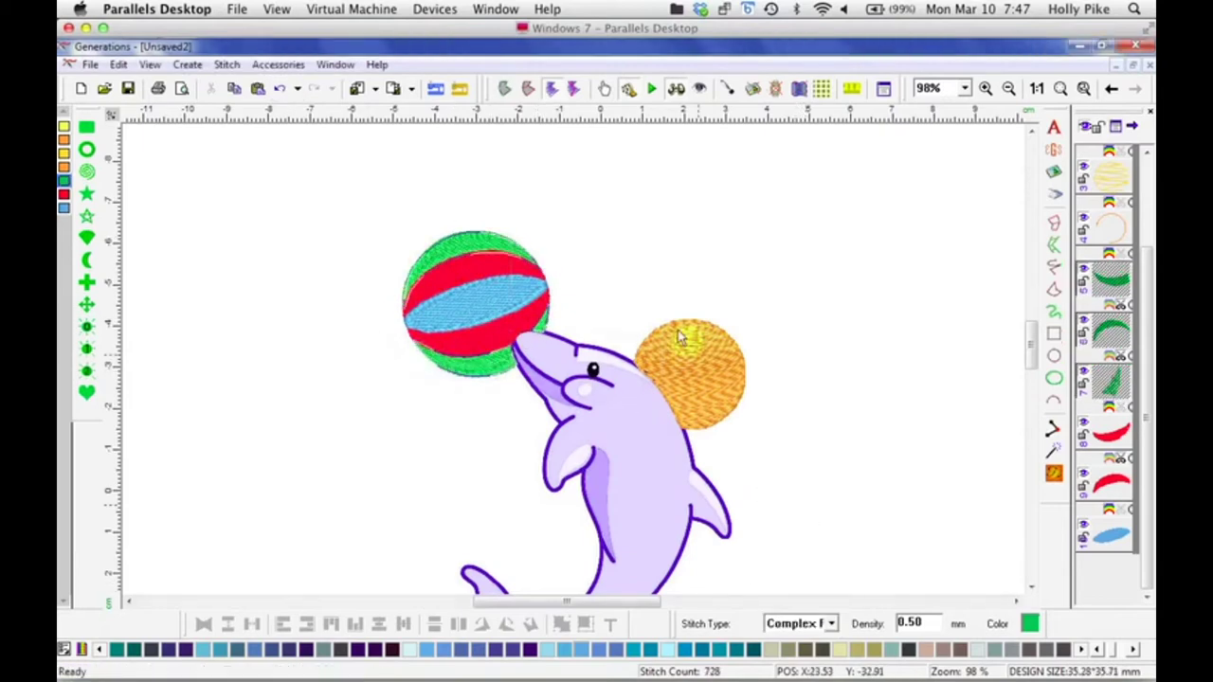
left_click(609, 257)
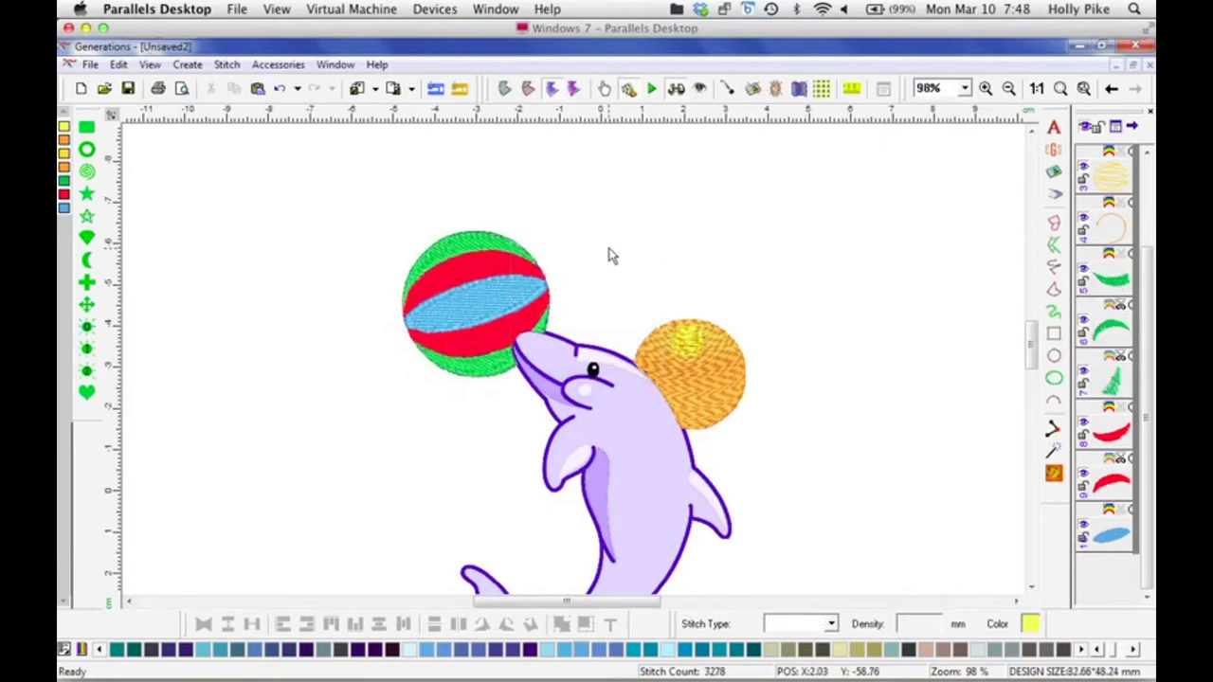
Step: Examine the stitch-angle lines of the ball's green, red and blue sections one after another to compare their directions
left_click(457, 252)
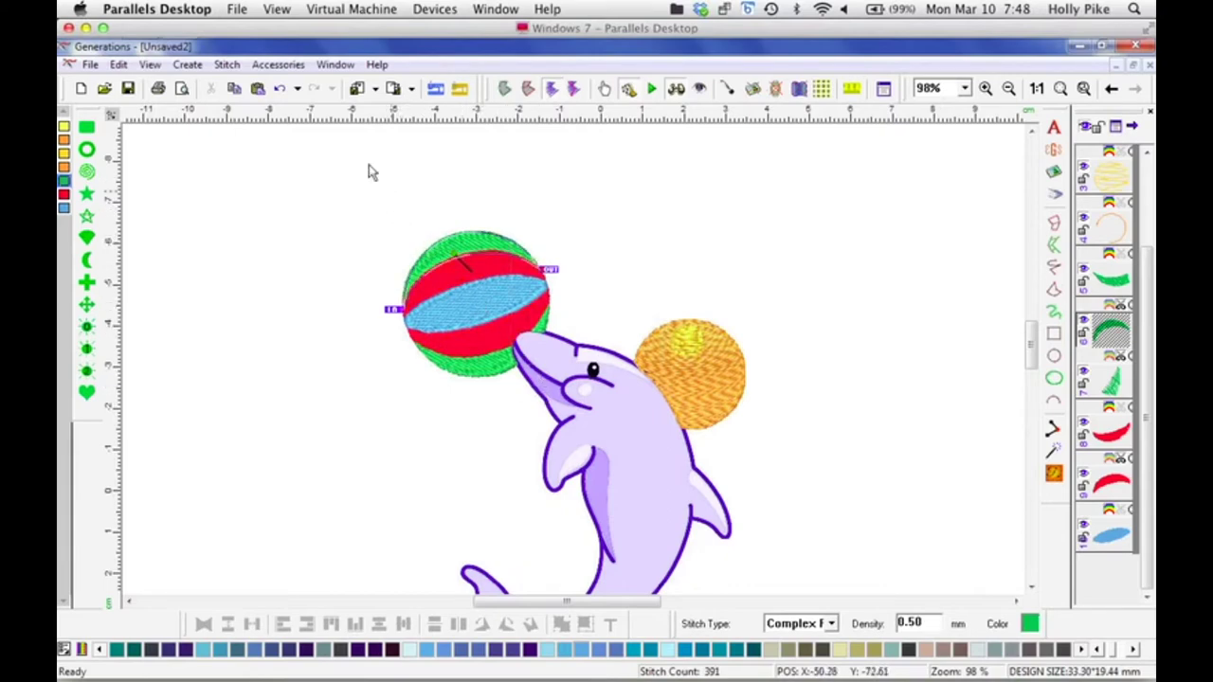
left_click(484, 273)
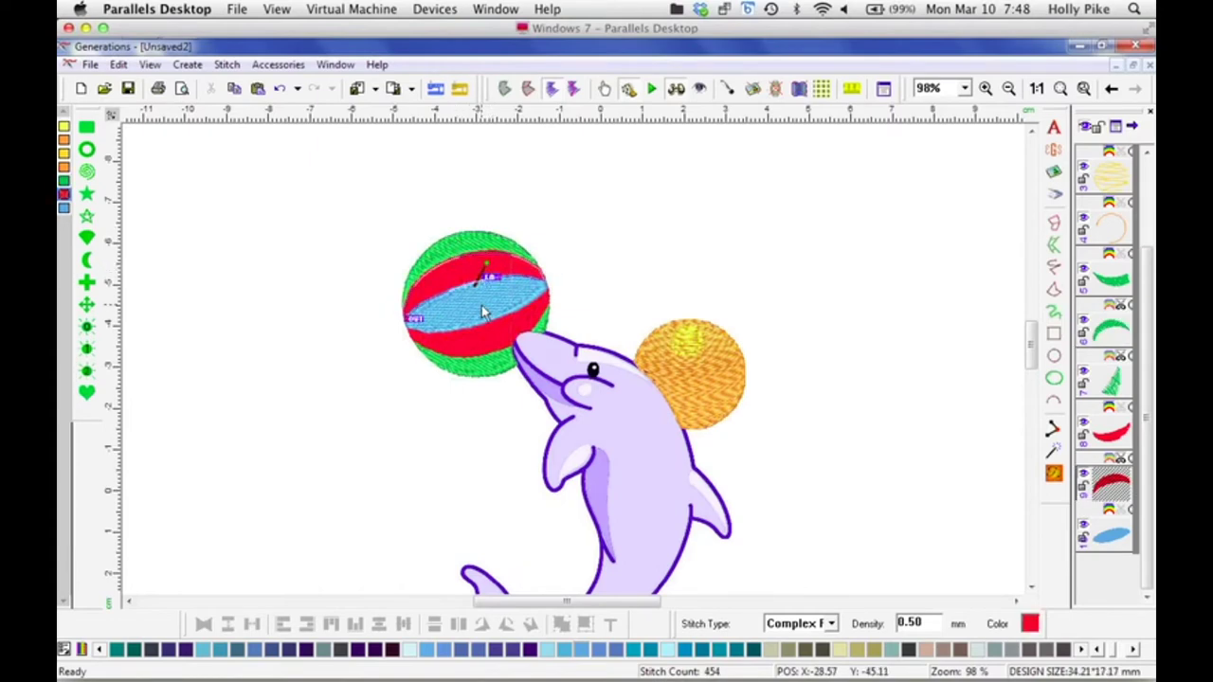
left_click(484, 311)
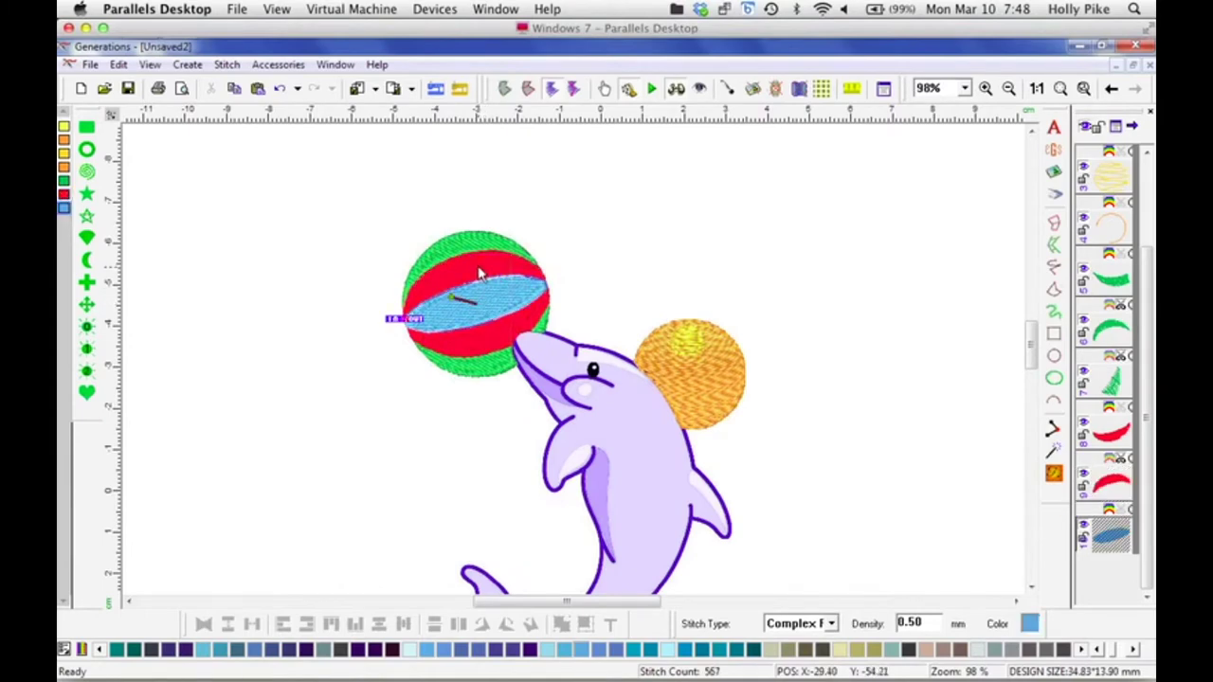
left_click(483, 275)
left_click(490, 303)
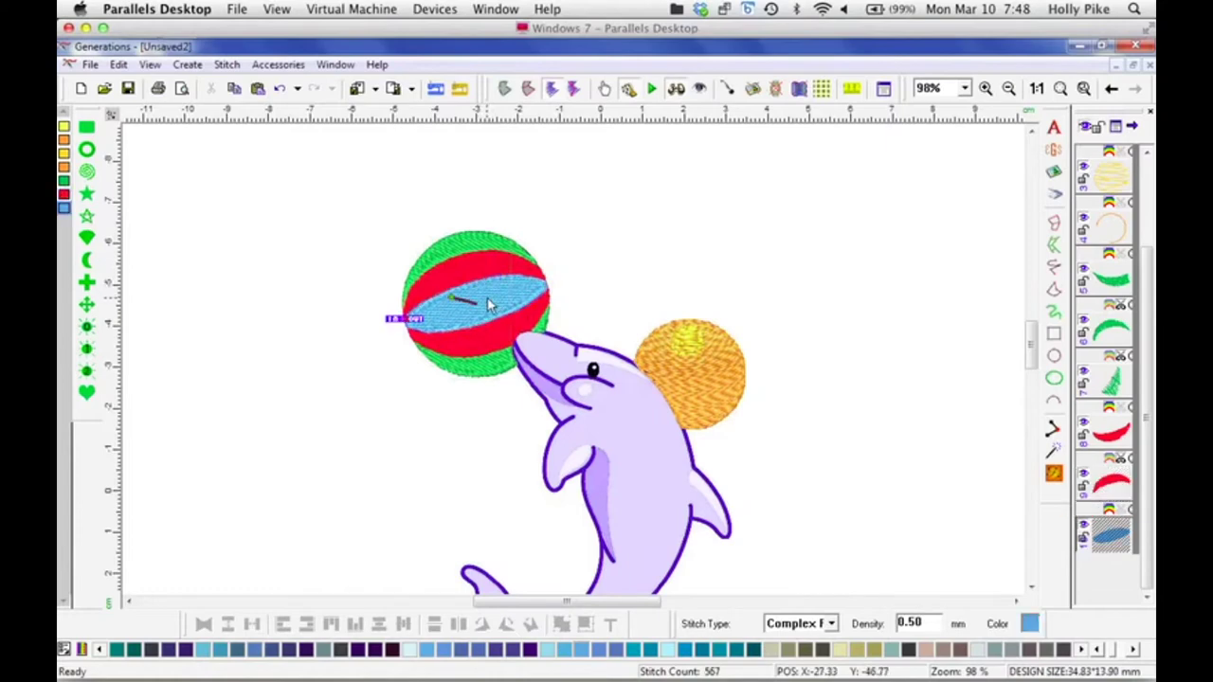
left_click(485, 347)
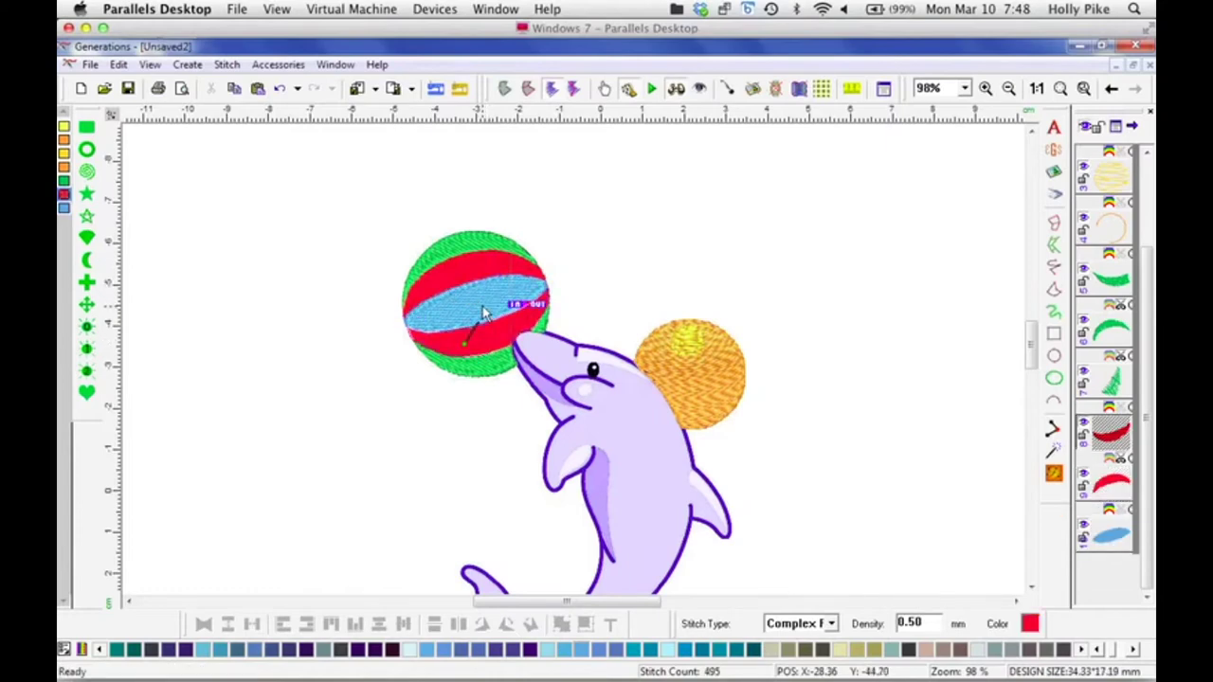
left_click(483, 312)
left_click(490, 339)
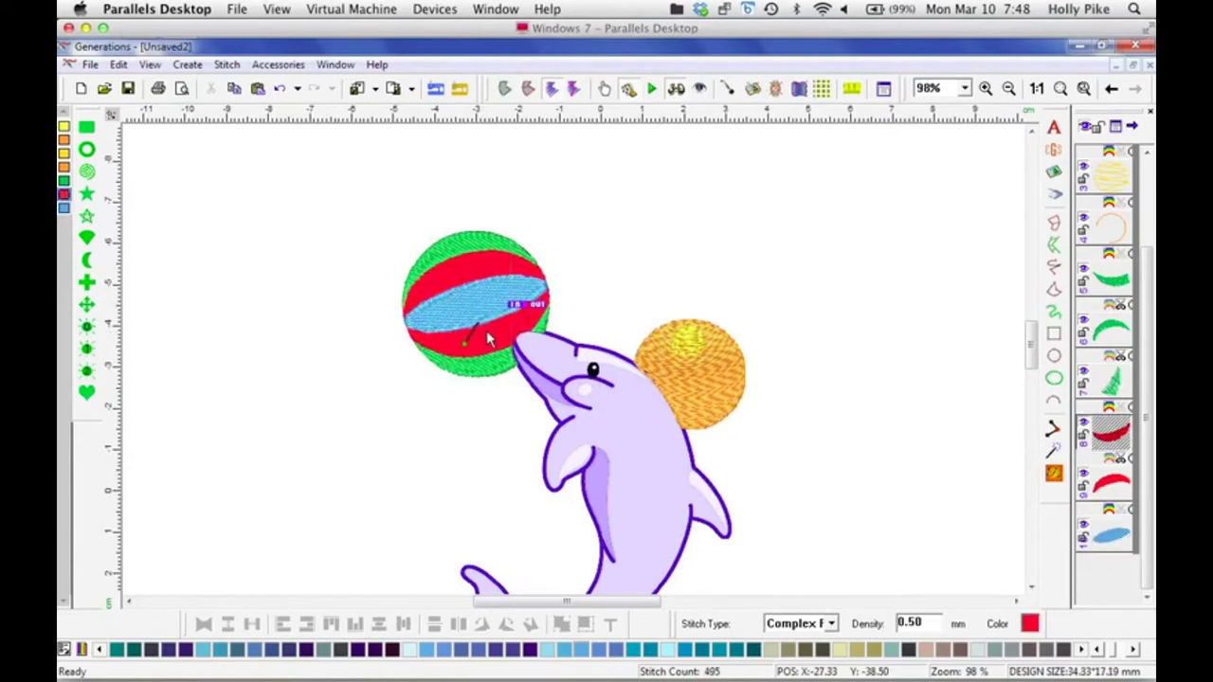
left_click(498, 366)
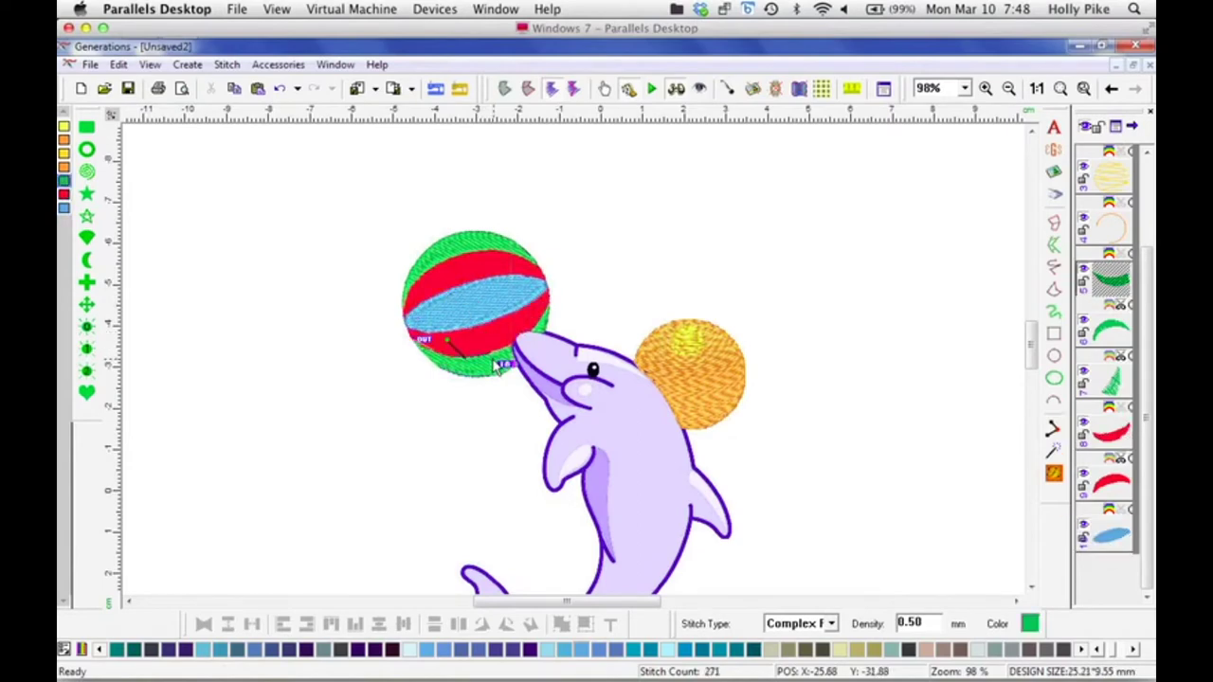
left_click(422, 454)
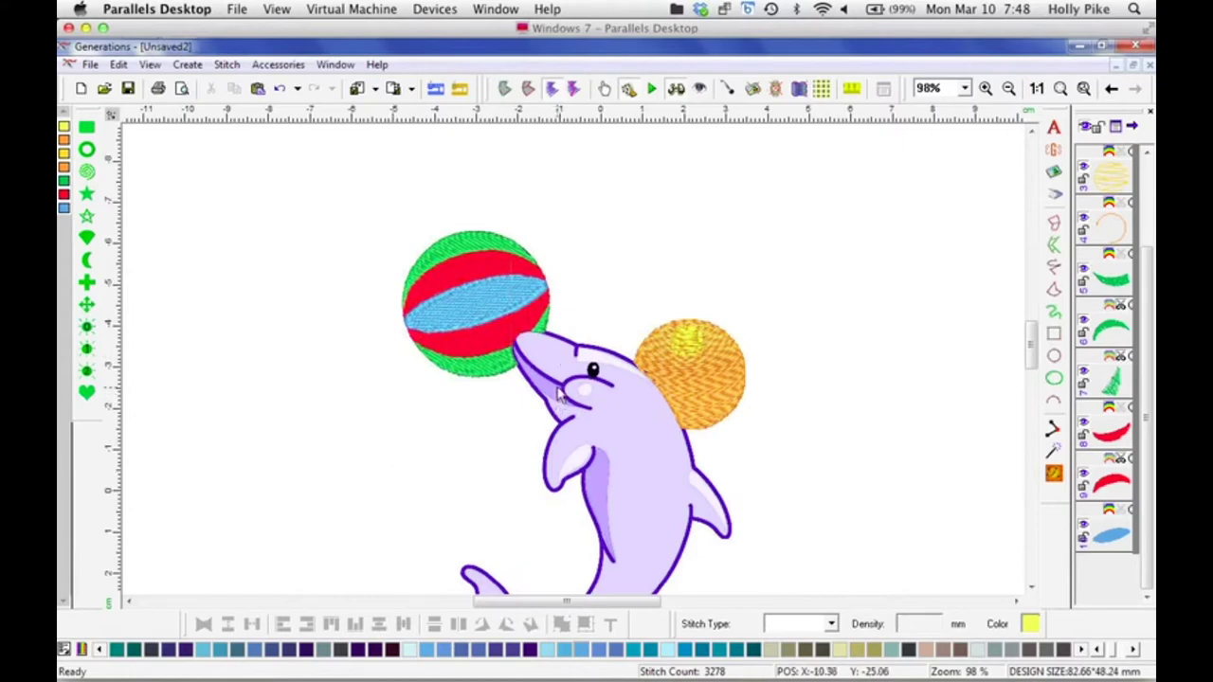
Step: Sketch a temporary circle with crossed axes above the dolphin using the screen pen, label the axes 0 and 90, circle the 90, and erase everything
key("F2")
mouse_move(653, 139)
left_mouse_down()
mouse_move(686, 291)
mouse_move(593, 171)
left_mouse_up()
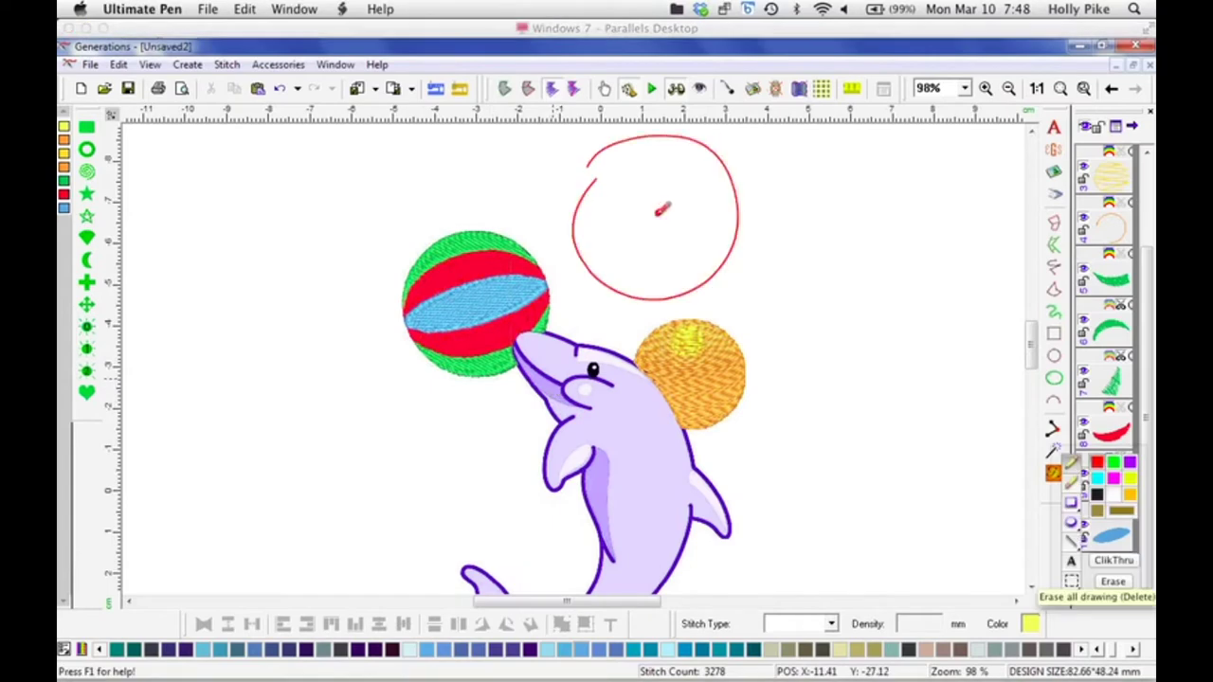
mouse_move(660, 210)
left_mouse_down()
mouse_move(660, 140)
mouse_move(659, 275)
mouse_move(654, 216)
mouse_move(710, 210)
mouse_move(582, 209)
mouse_move(669, 202)
left_mouse_up()
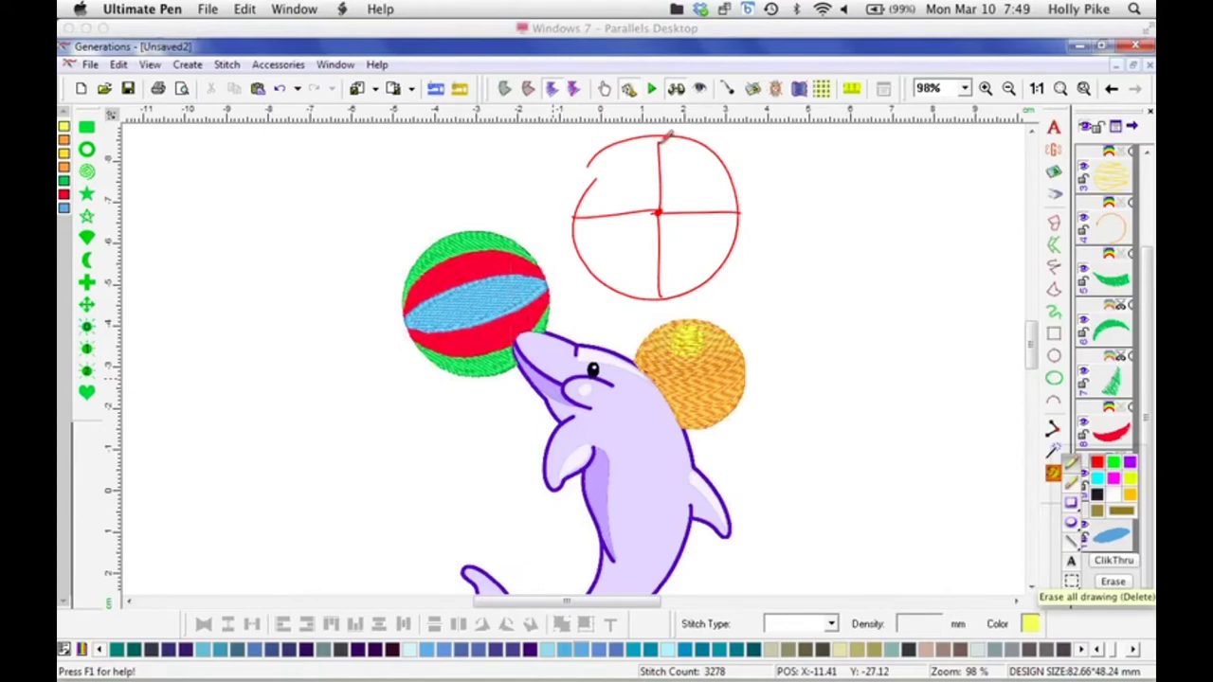
left_click_drag(746, 215, 799, 216)
left_click_drag(658, 334, 656, 301)
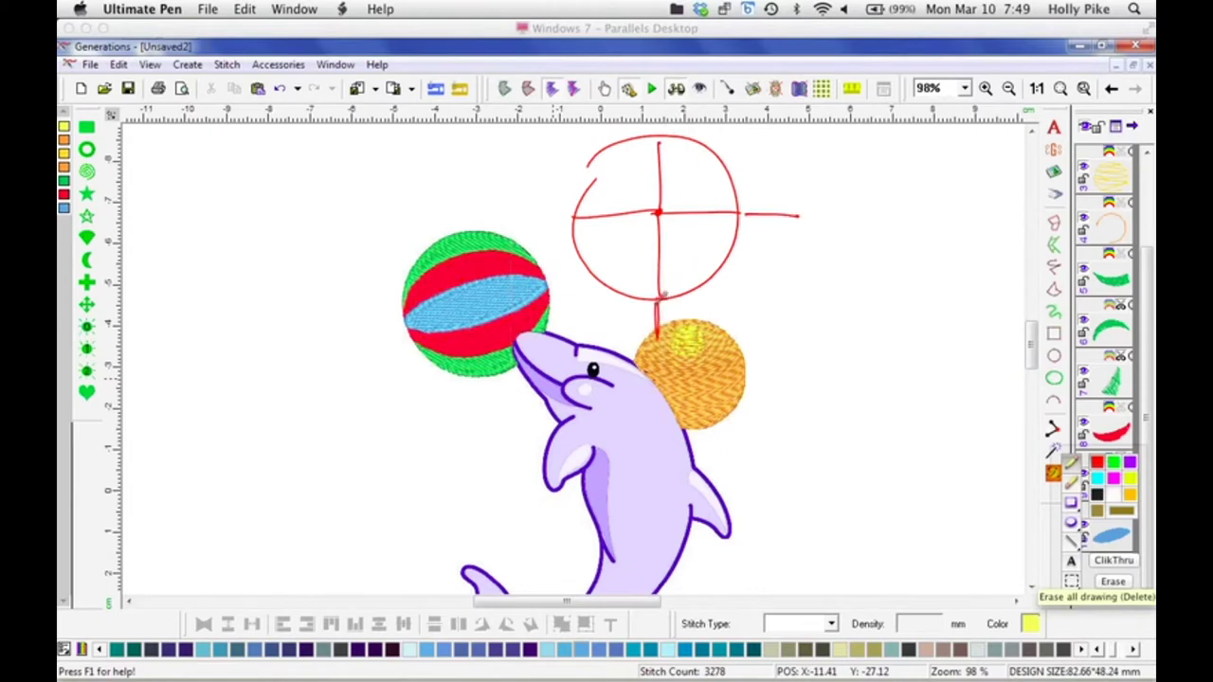
mouse_move(808, 201)
left_mouse_down()
mouse_move(800, 229)
mouse_move(813, 200)
left_mouse_up()
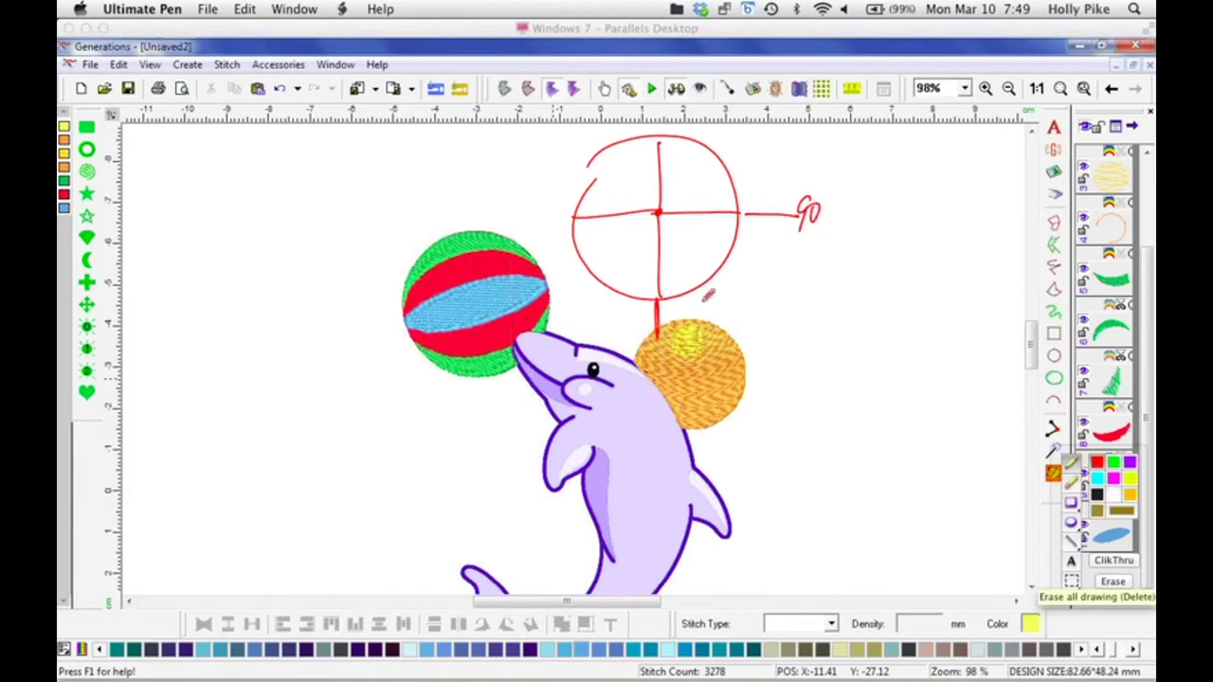
left_click_drag(659, 344, 662, 346)
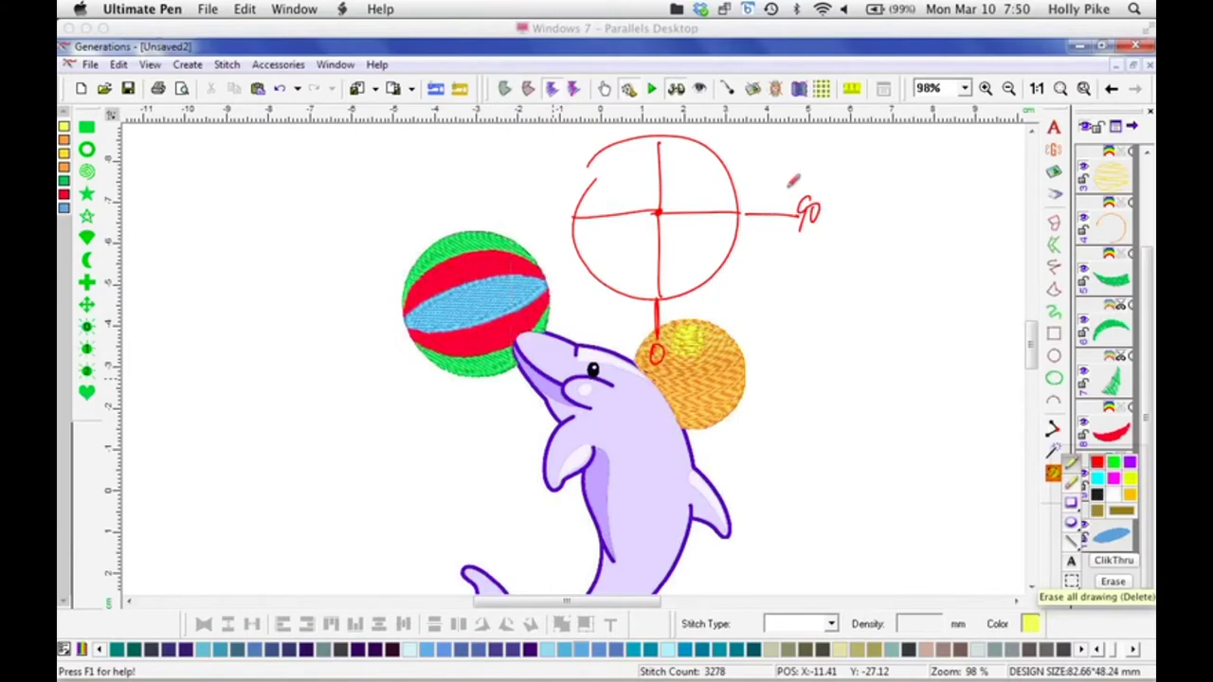
mouse_move(800, 184)
left_mouse_down()
mouse_move(792, 245)
mouse_move(830, 250)
left_mouse_up()
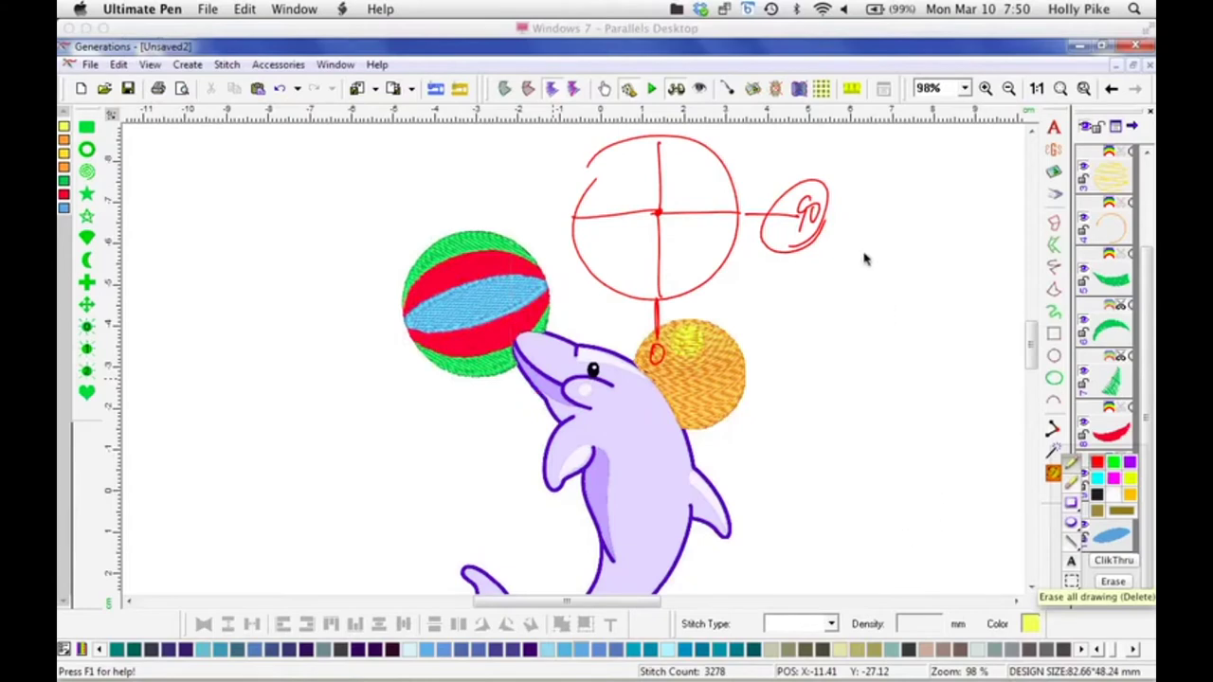
left_click(1107, 580)
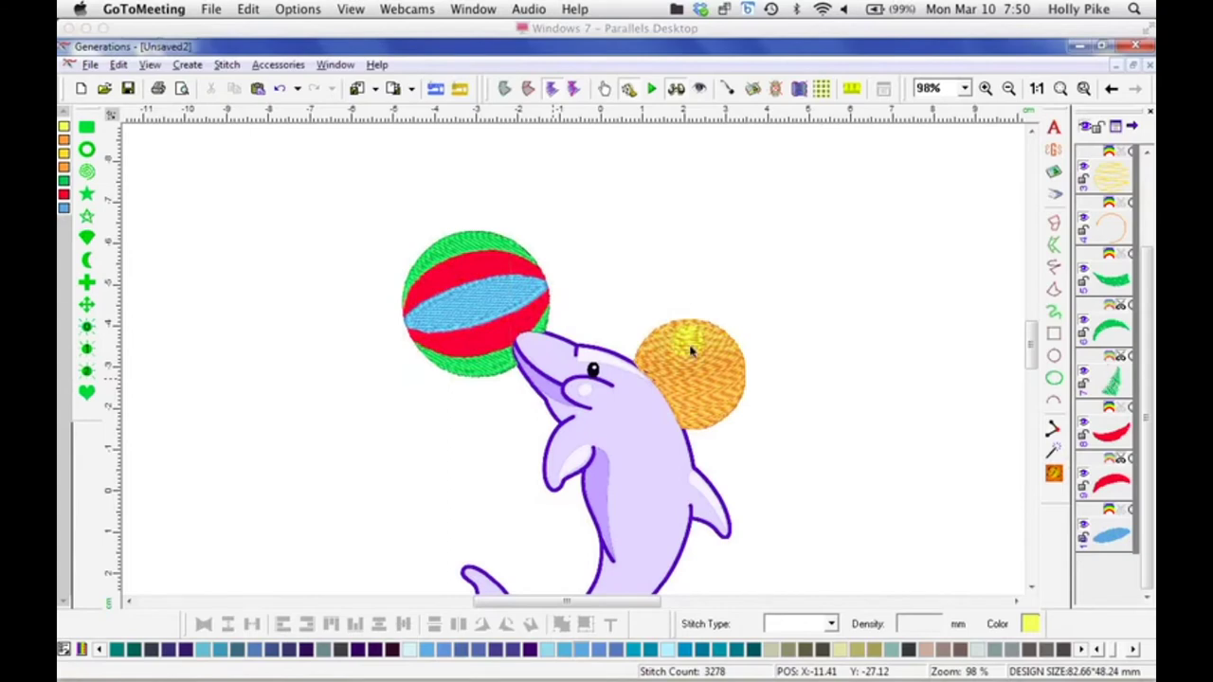
Step: Try a steep stitch angle on the ball's blue centre section, regenerate its stitches, and compare its direction with the upper red stripe
left_click(483, 308)
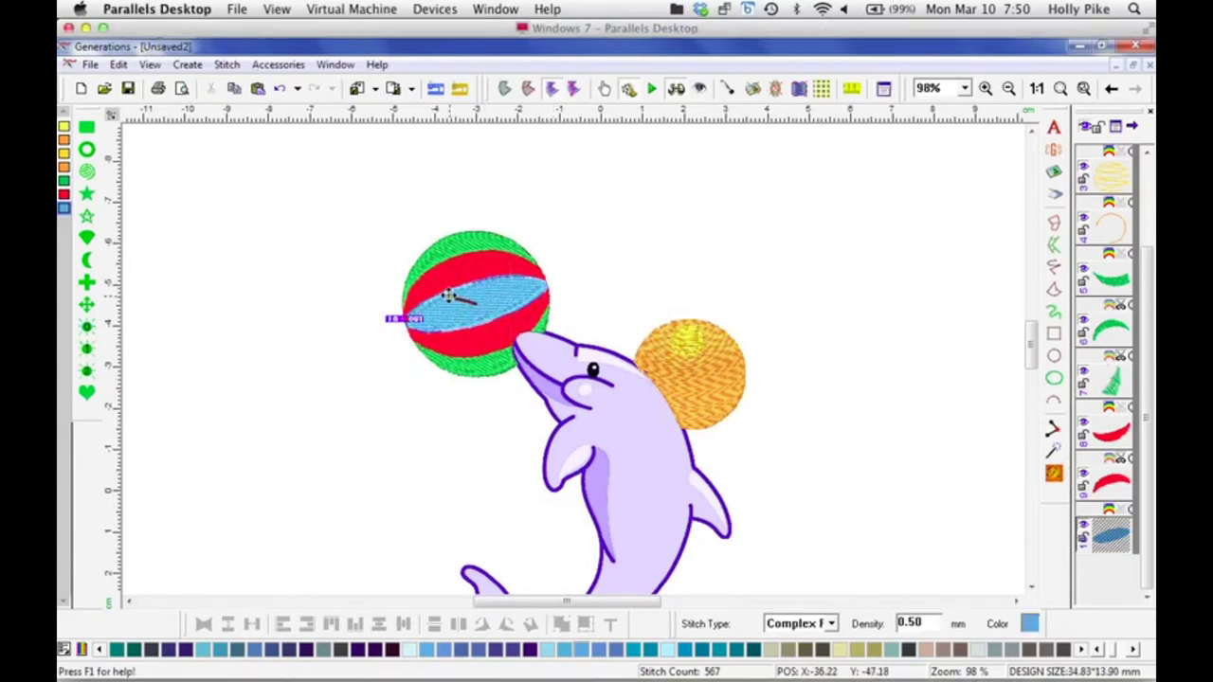
left_click_drag(471, 286, 493, 273)
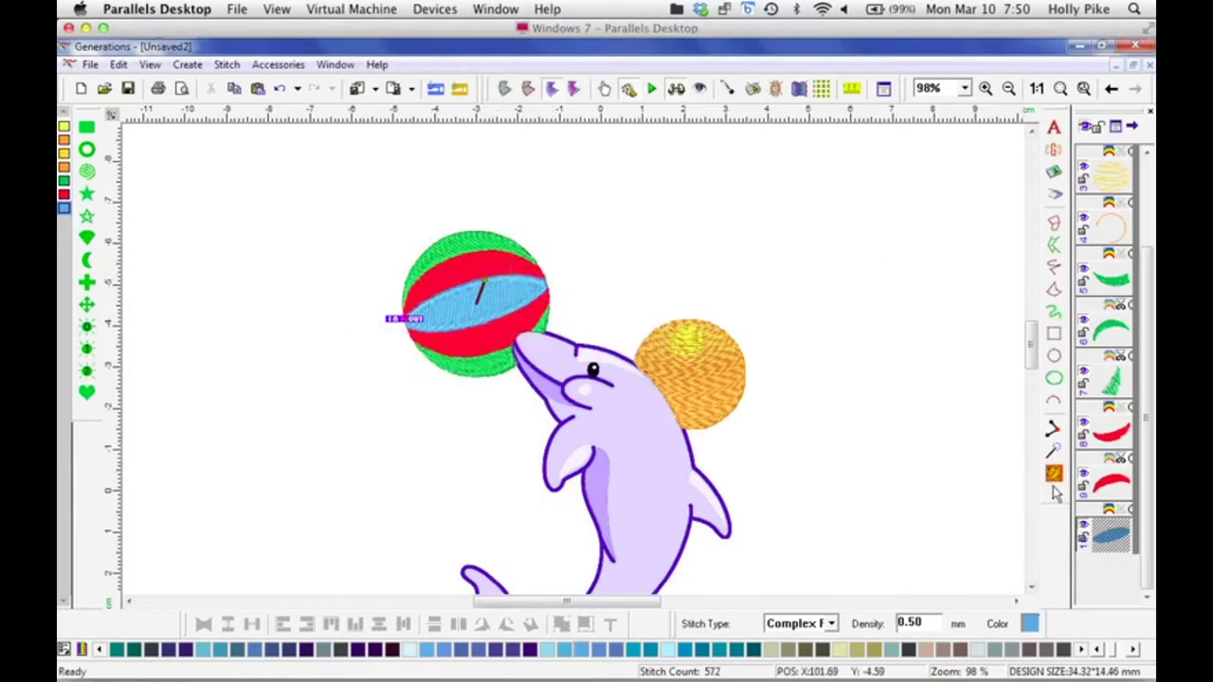
left_click(493, 256)
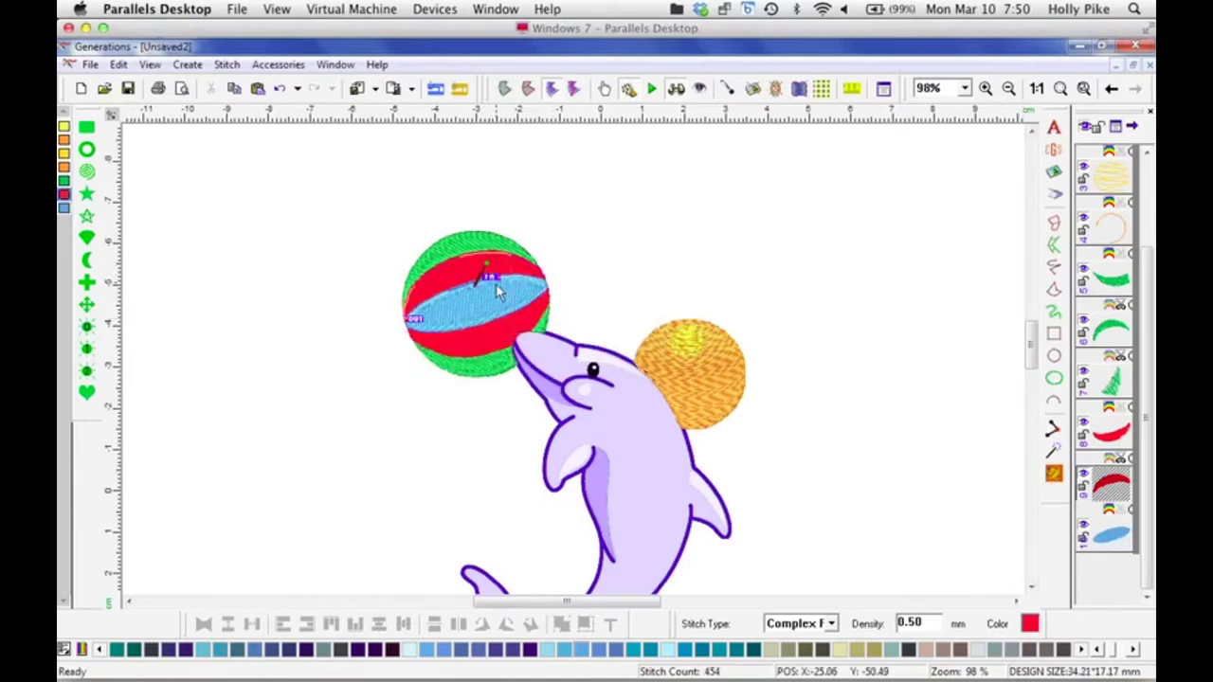
left_click(493, 294)
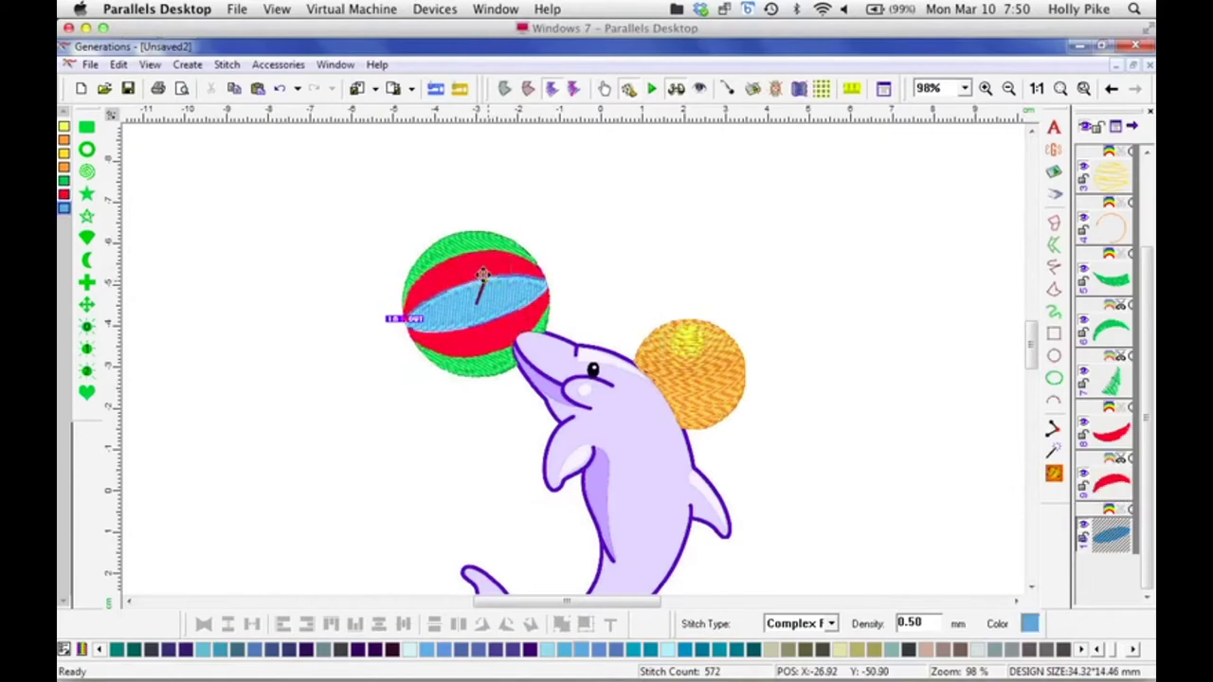
Step: Try a stitch angle of 45 on the blue centre section, settle on one sloping slightly downward to the right, and regenerate its stitches
left_click(491, 287)
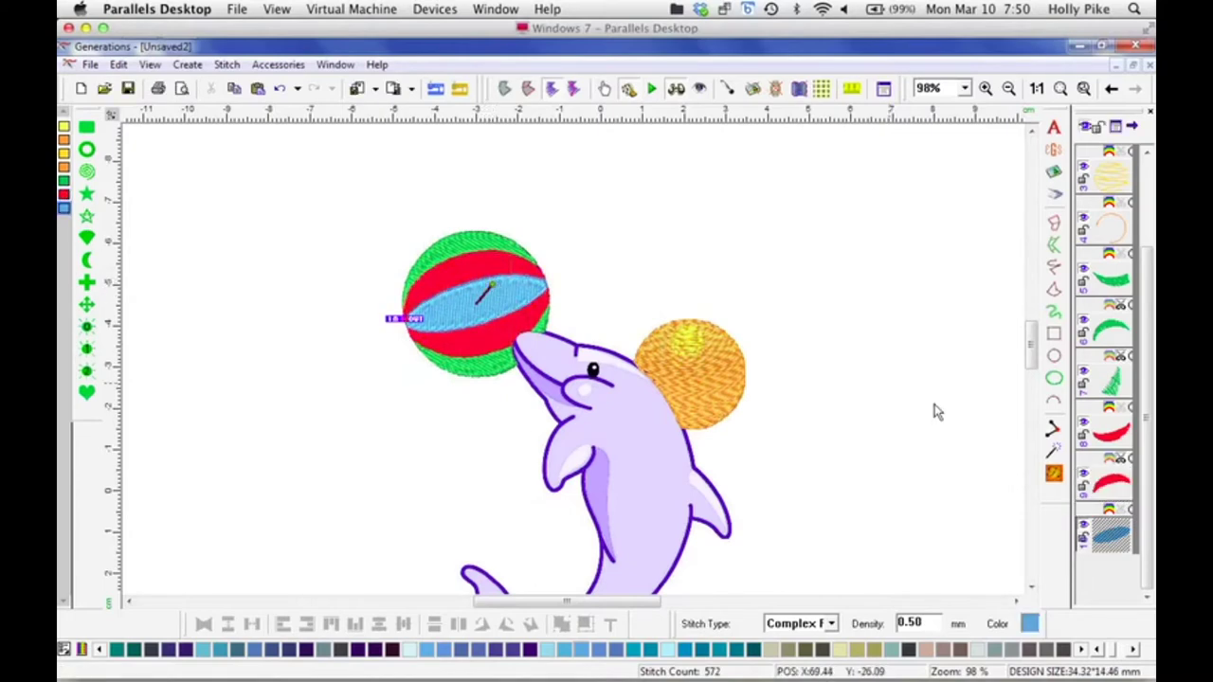
left_click(517, 274)
left_click(495, 296)
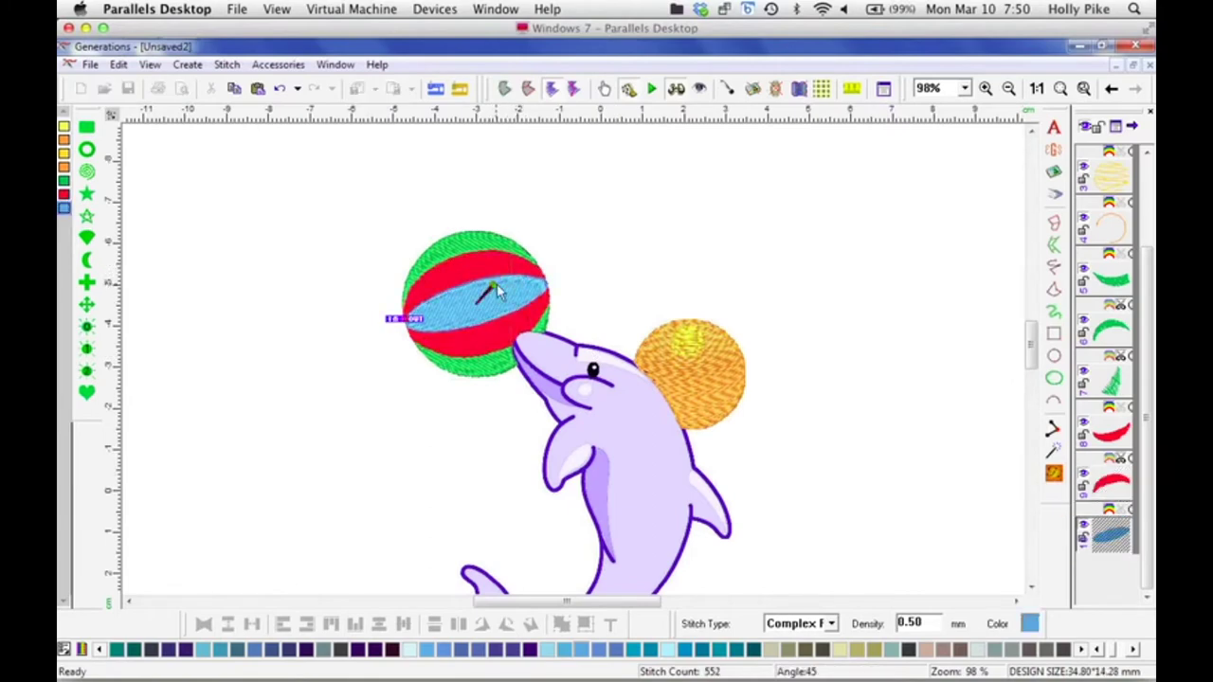
left_click(507, 313)
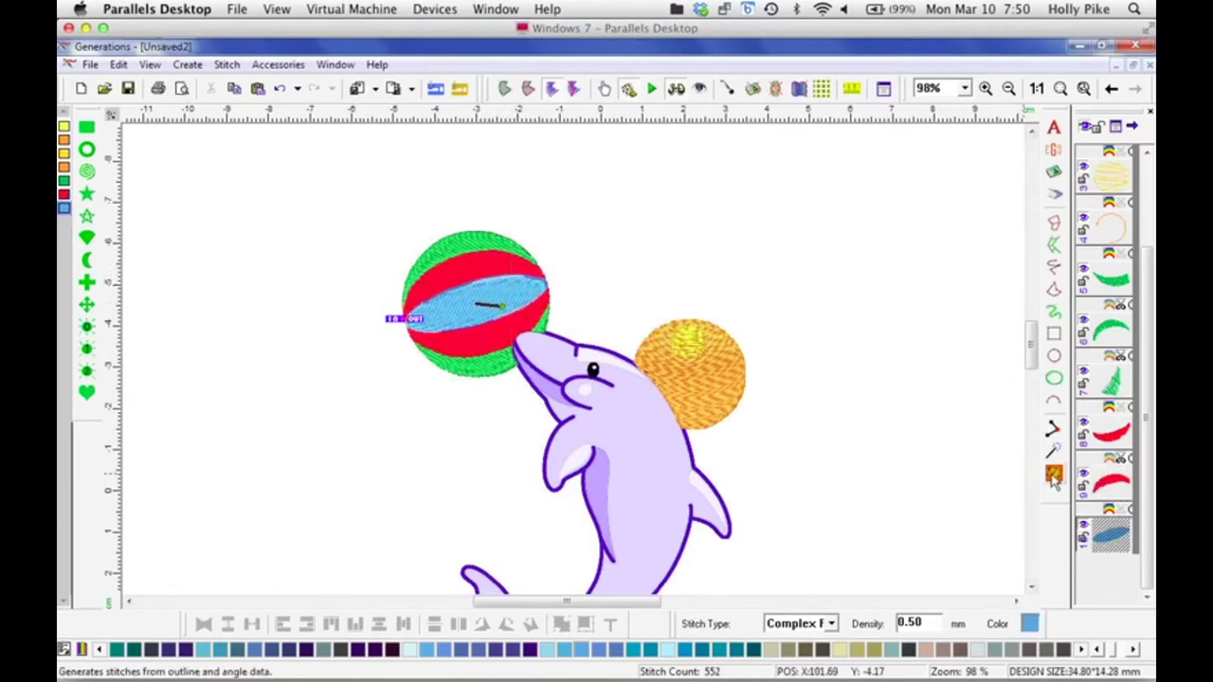
left_click(794, 511)
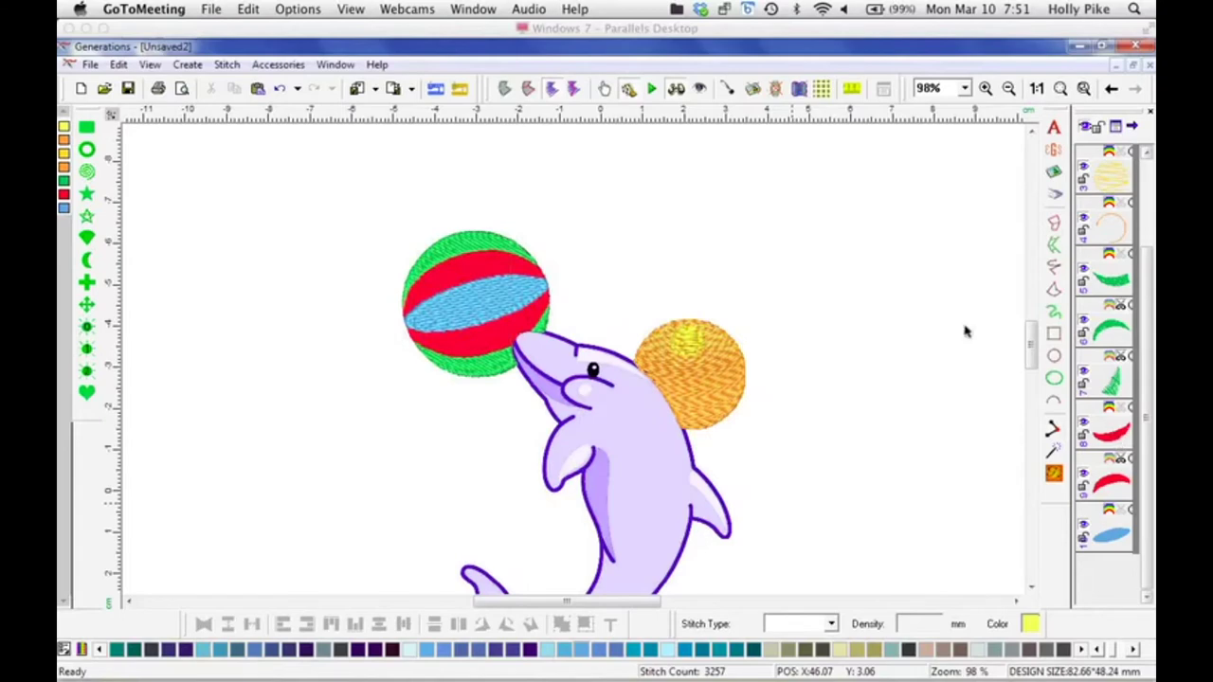
Step: Check the three green sections' entry and exit points, and move the small section by the snout ahead of the upper one in the stitching order
left_click(462, 250)
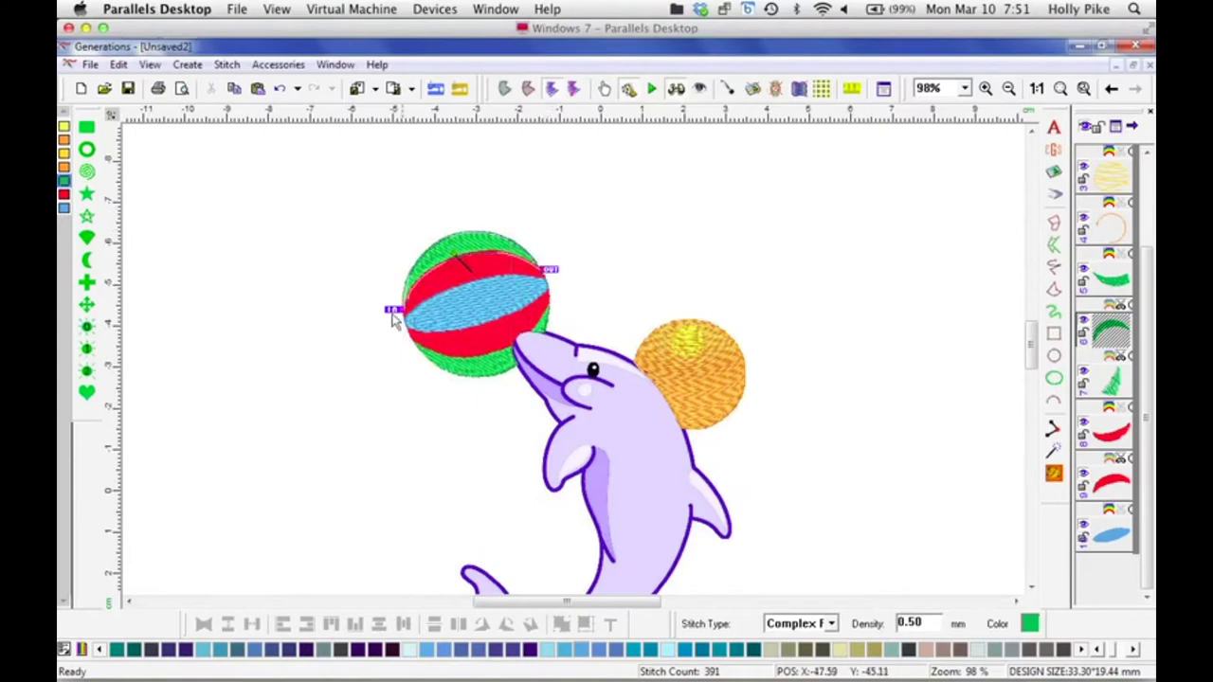
left_click(542, 318)
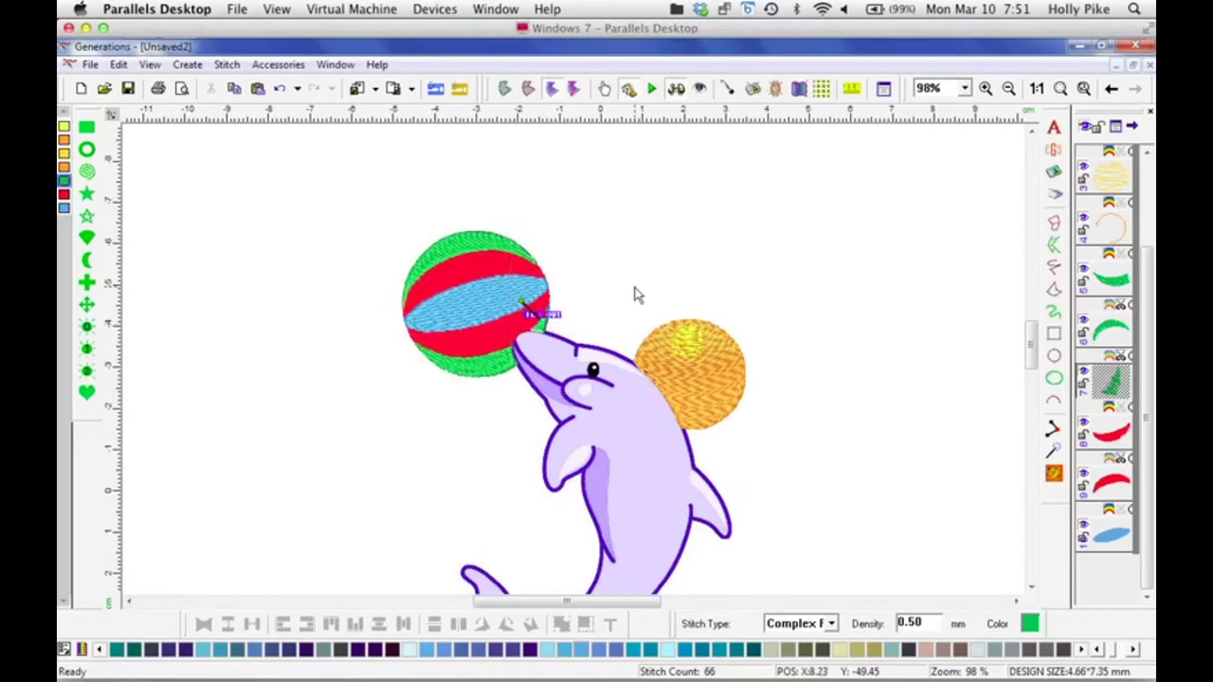
left_click(1115, 285)
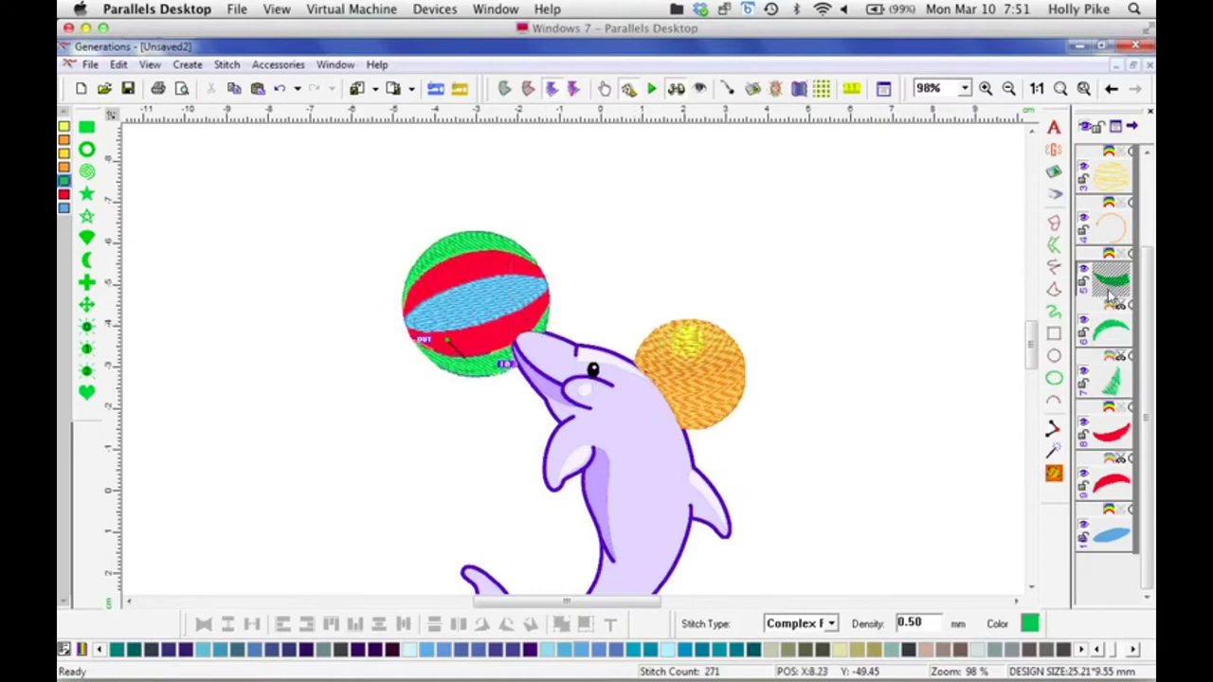
left_click(1114, 328)
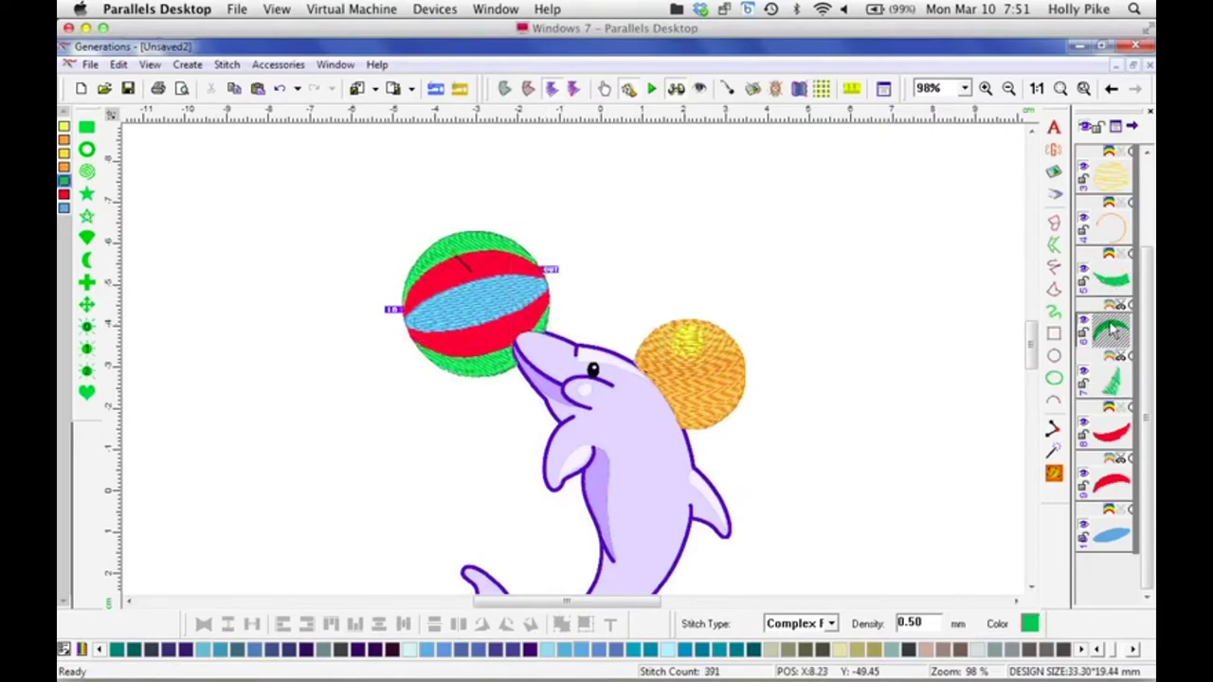
left_click(1109, 375)
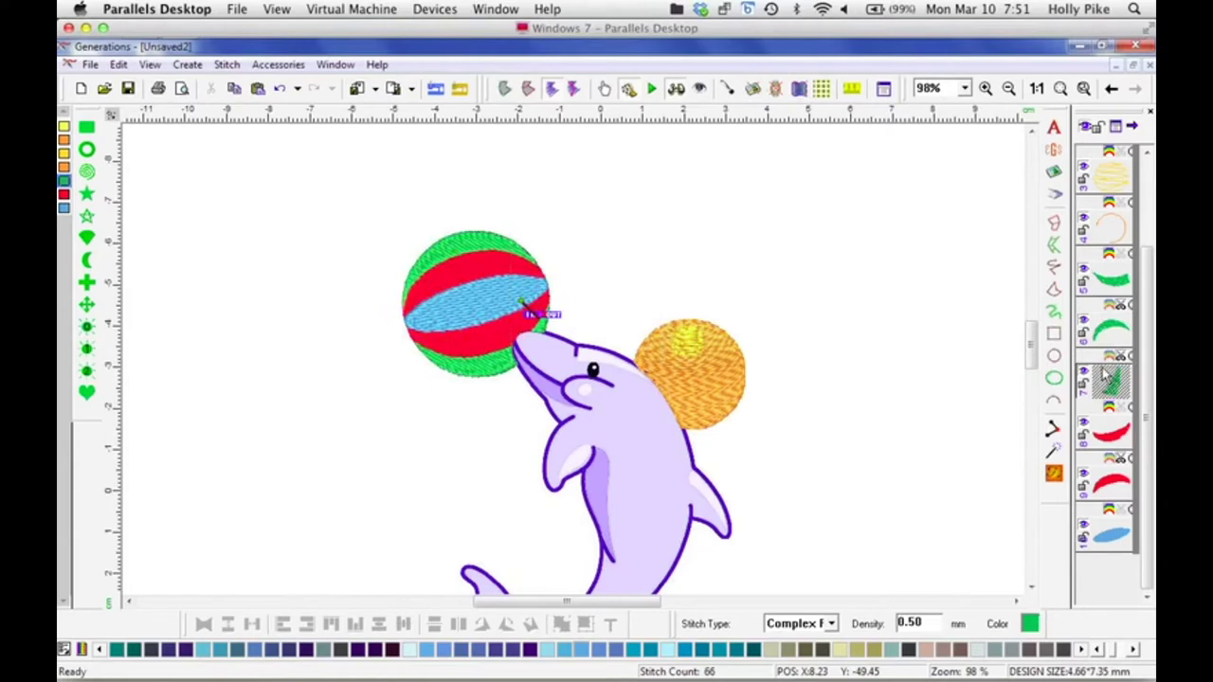
left_click(1098, 283)
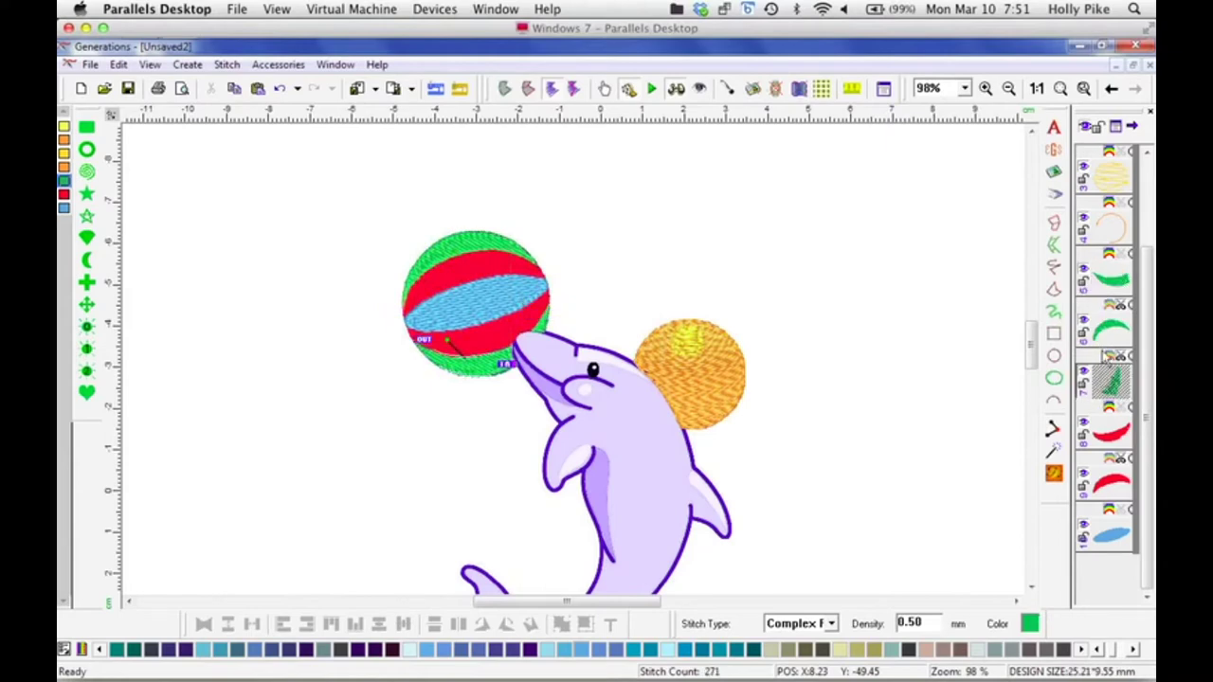
left_click(1107, 378)
left_click_drag(1105, 381, 1101, 322)
left_click(1114, 292)
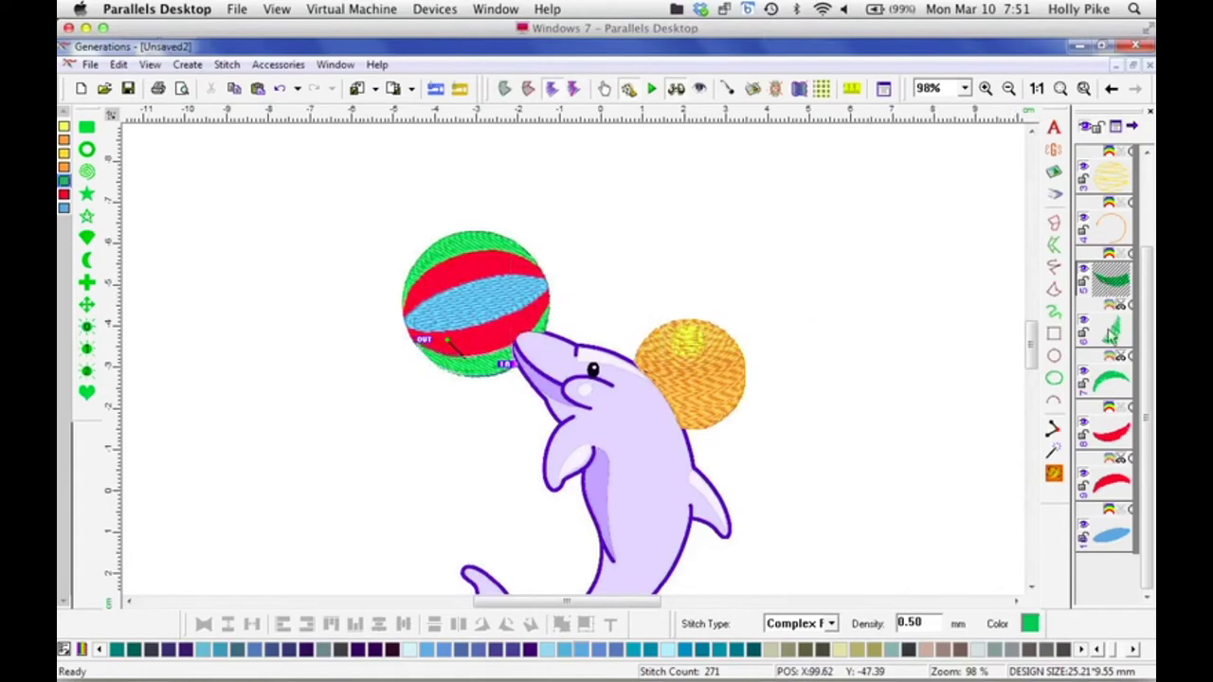
left_click(1111, 336)
Step: Move the lower green section's exit point to its right end beside the dolphin's snout and regenerate its stitches
left_click(1115, 293)
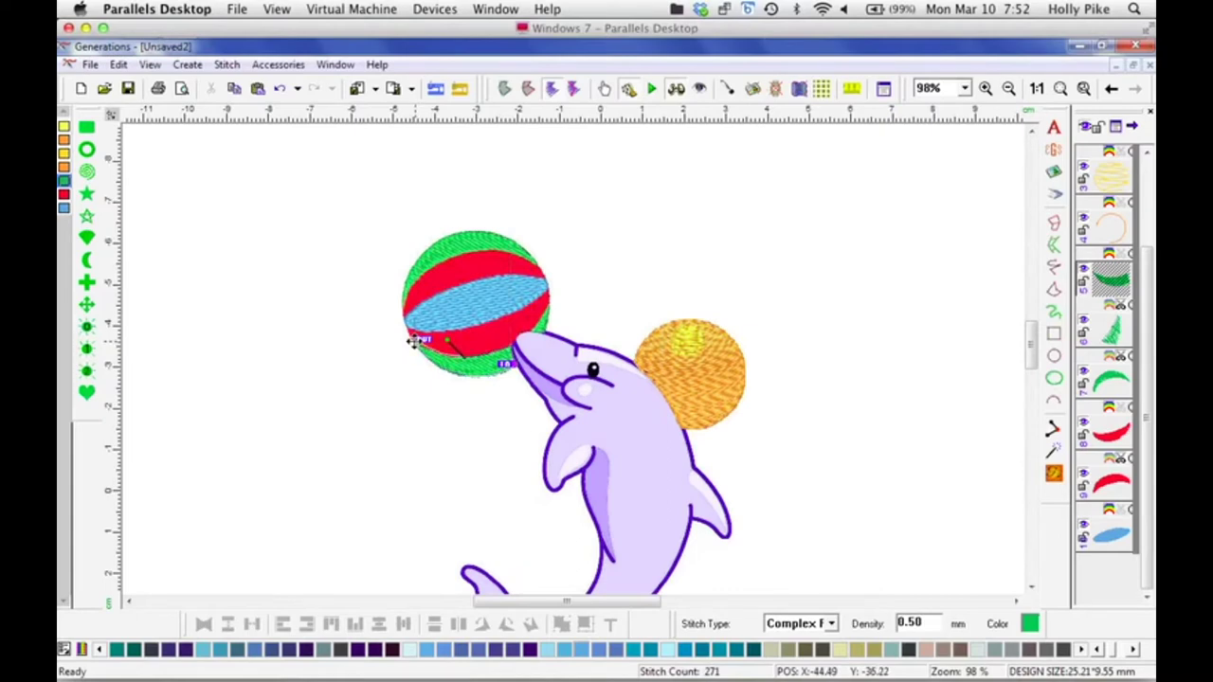
mouse_move(505, 364)
left_mouse_down()
mouse_move(495, 359)
mouse_move(507, 356)
mouse_move(503, 373)
mouse_move(519, 345)
left_mouse_up()
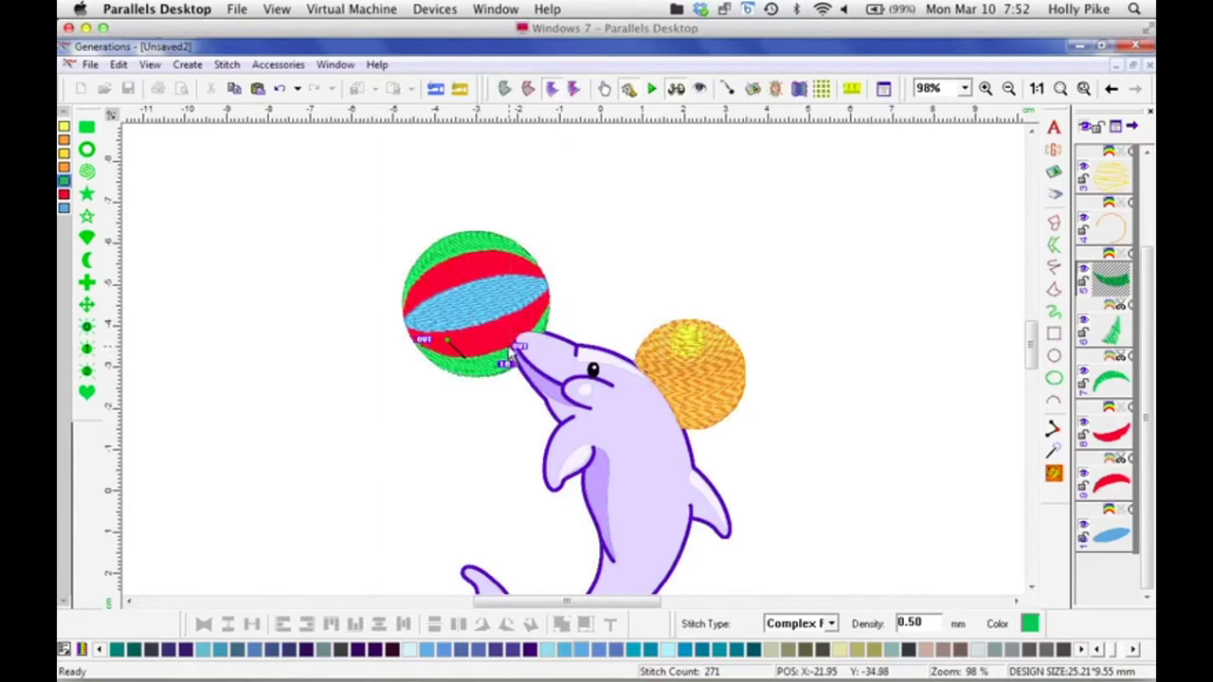
left_click(1056, 476)
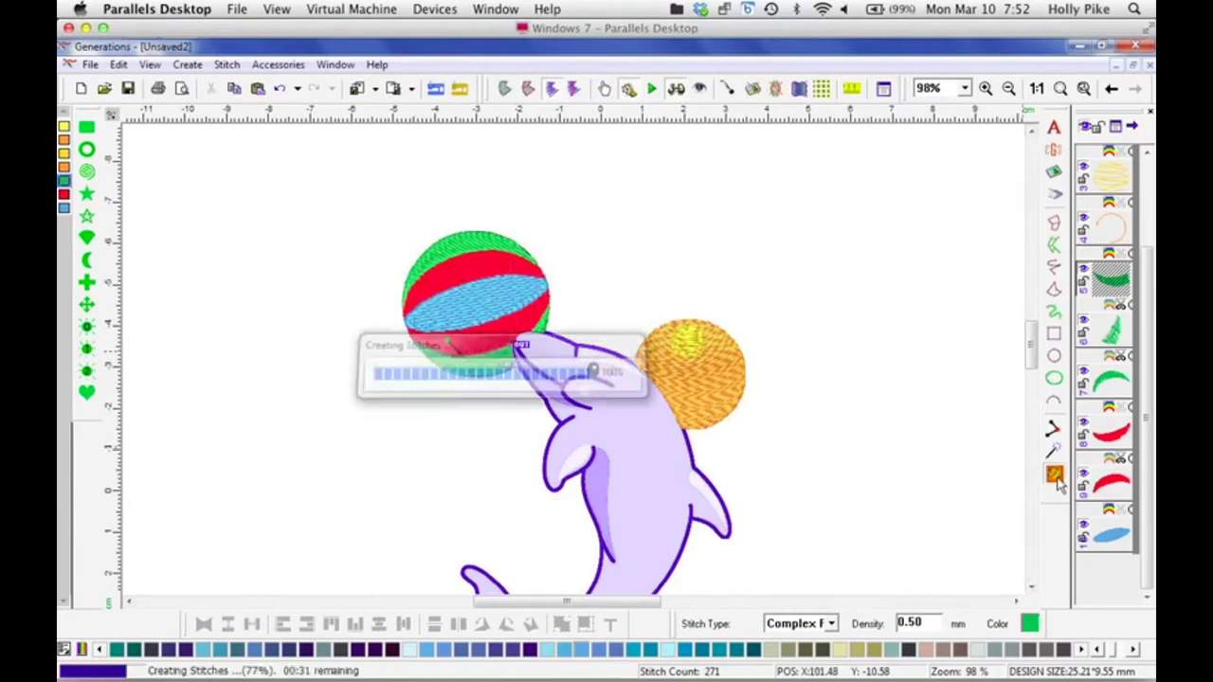
Step: Move the small green section's entry and exit points to its lower end by the snout, regenerate it, and check the upper green section's points
left_click(1113, 332)
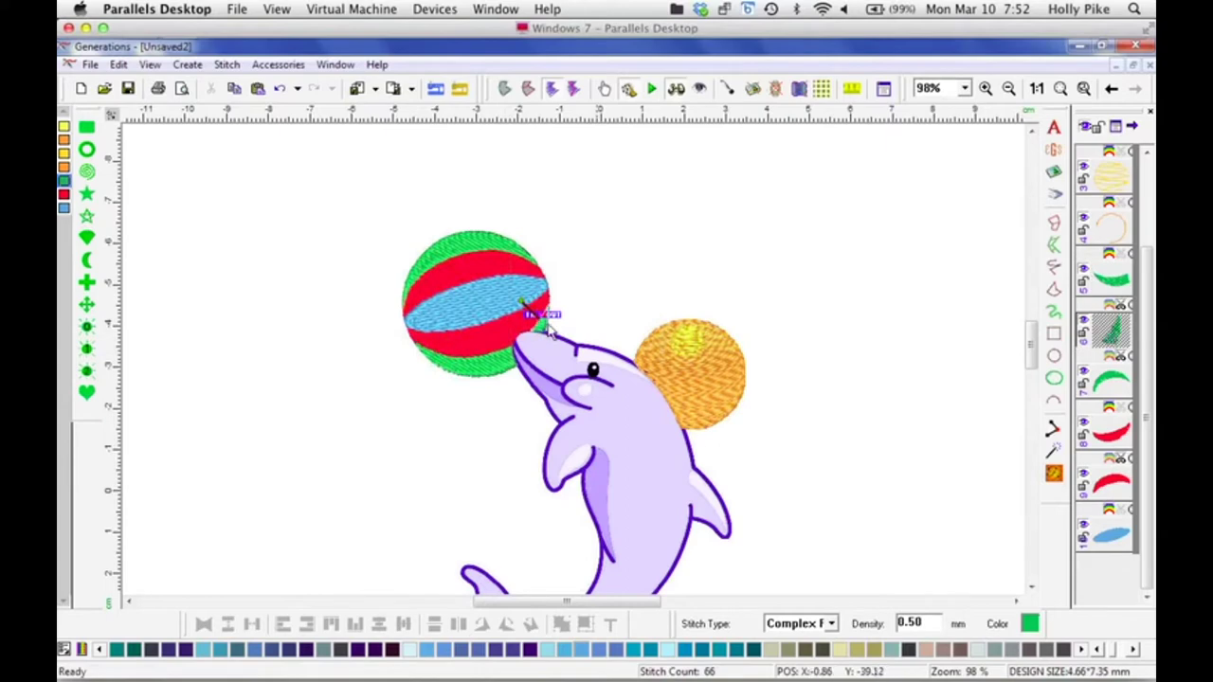
mouse_move(537, 321)
left_mouse_down()
mouse_move(534, 343)
mouse_move(535, 332)
left_mouse_up()
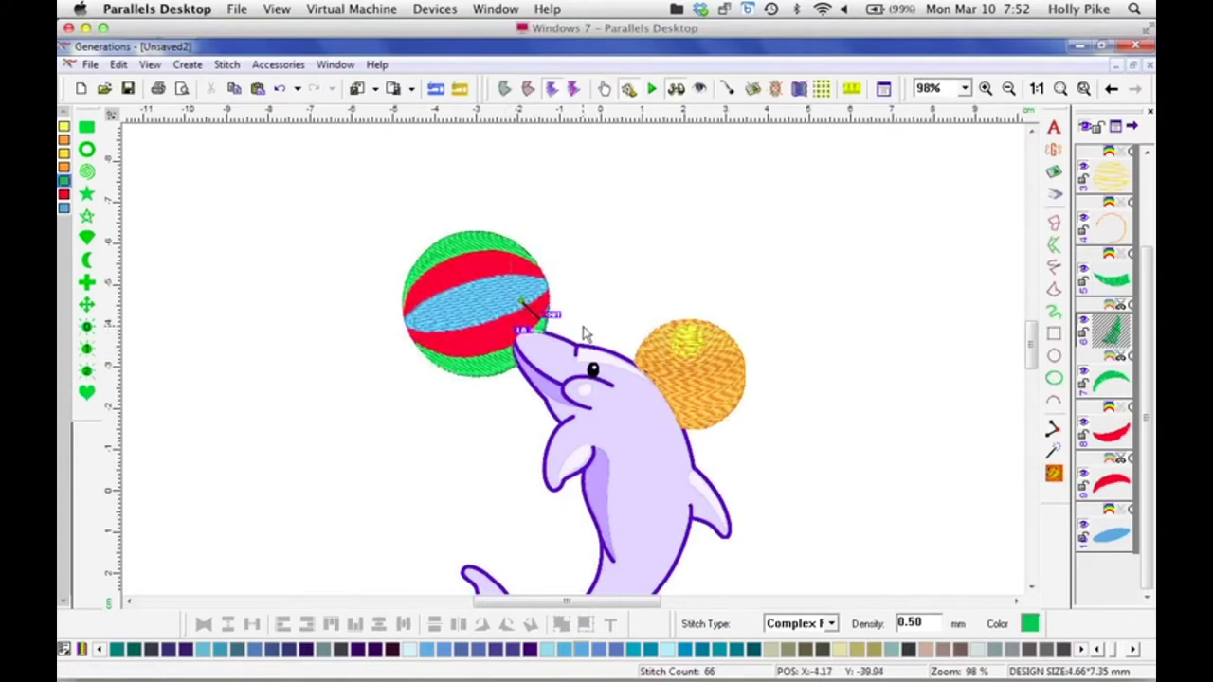
left_click(1054, 475)
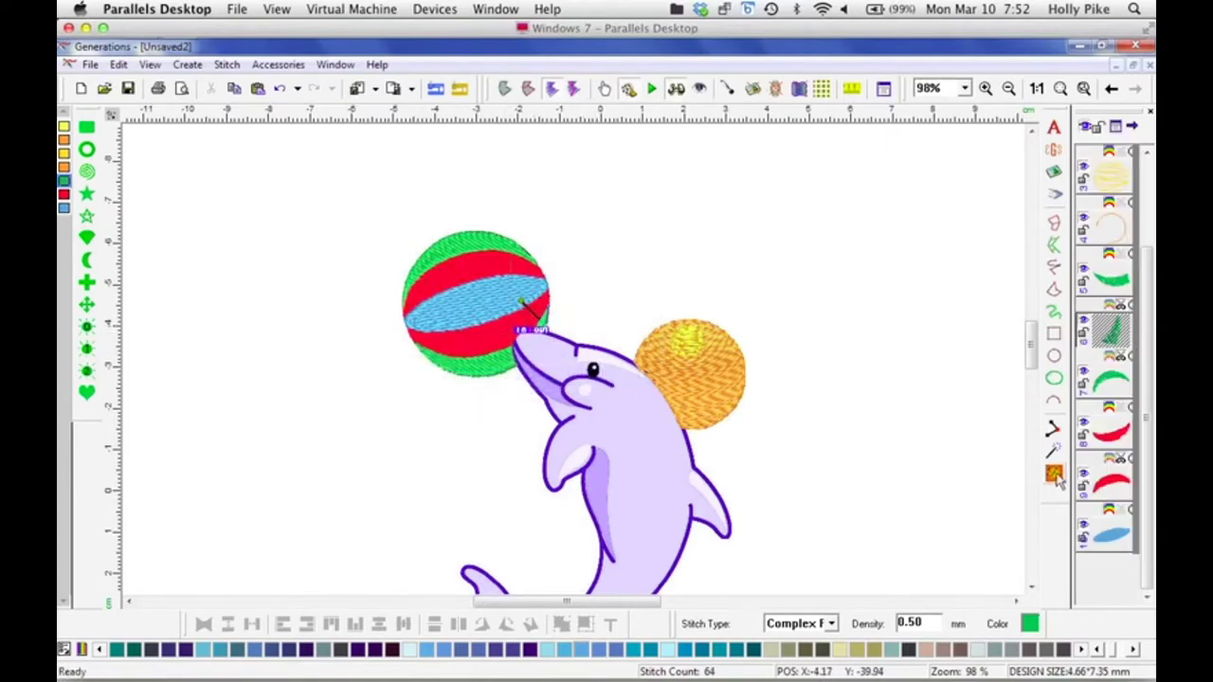
left_click(1111, 382)
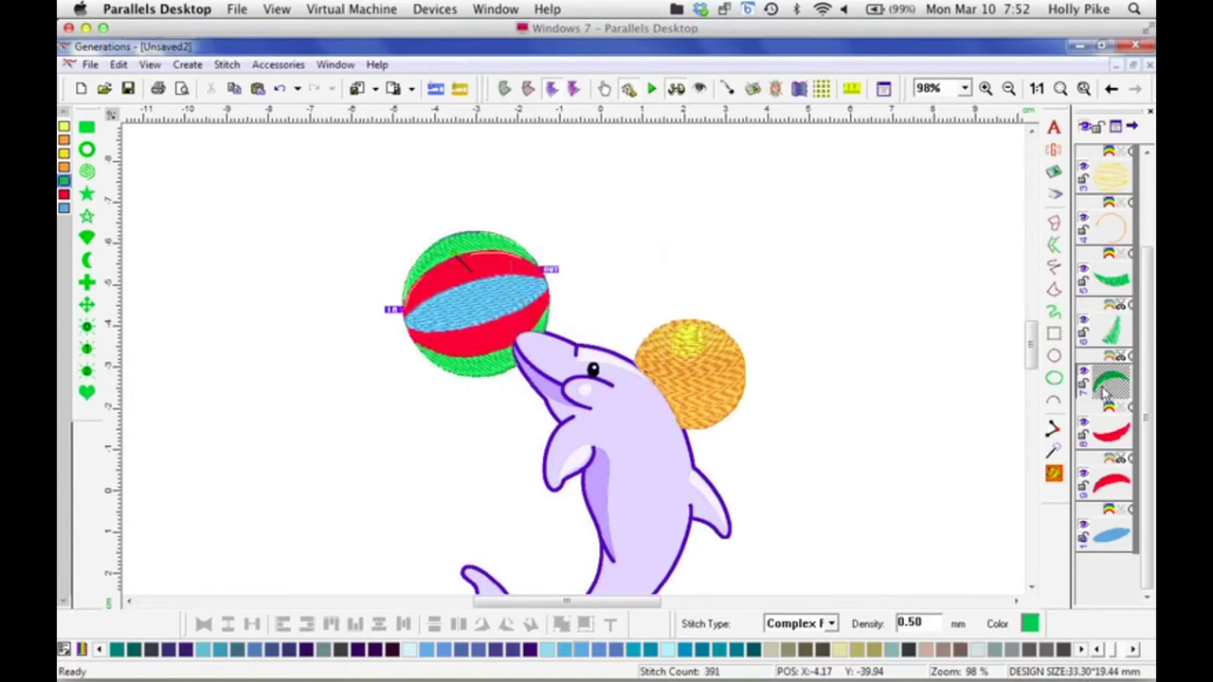
left_click(1102, 391)
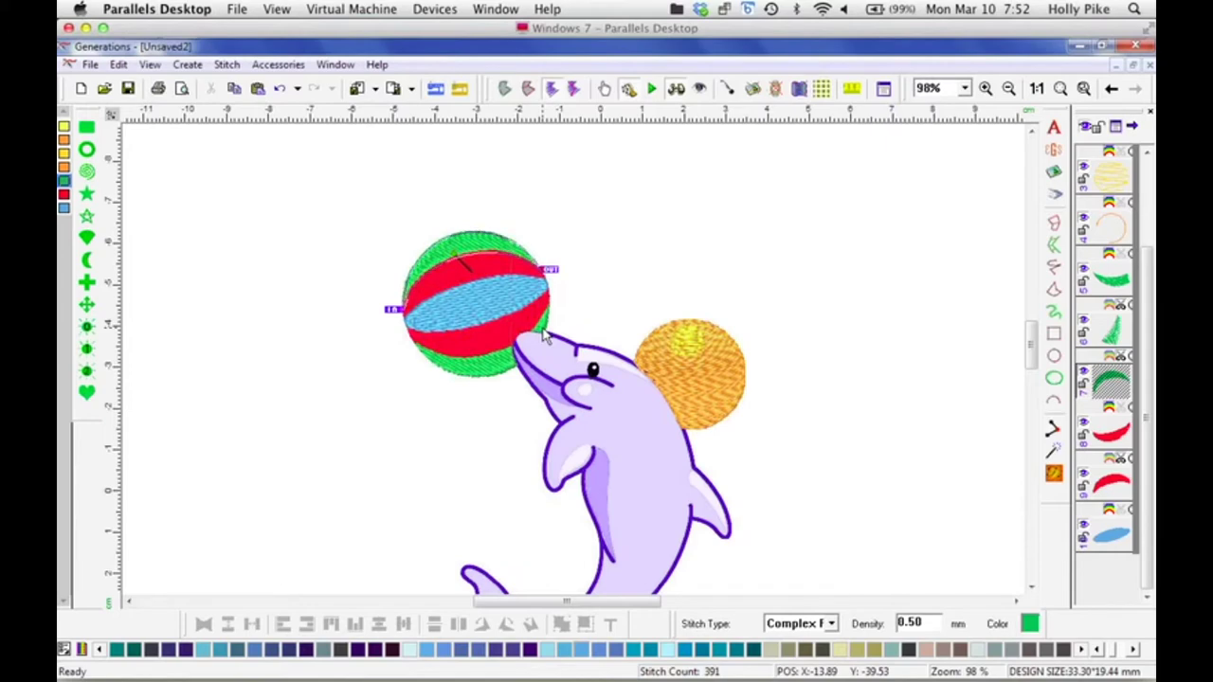
left_click(653, 243)
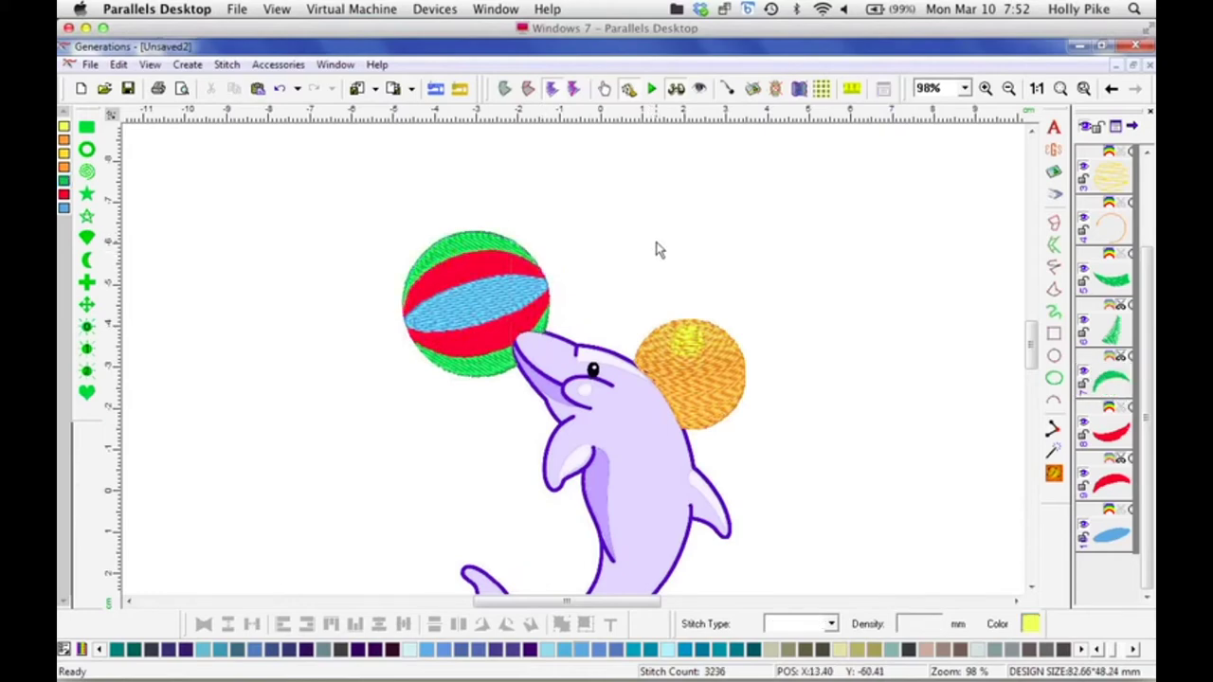
Step: Choose a light blue thread colour from the palette as the current colour for digitizing the dolphin's body
left_click(1147, 207)
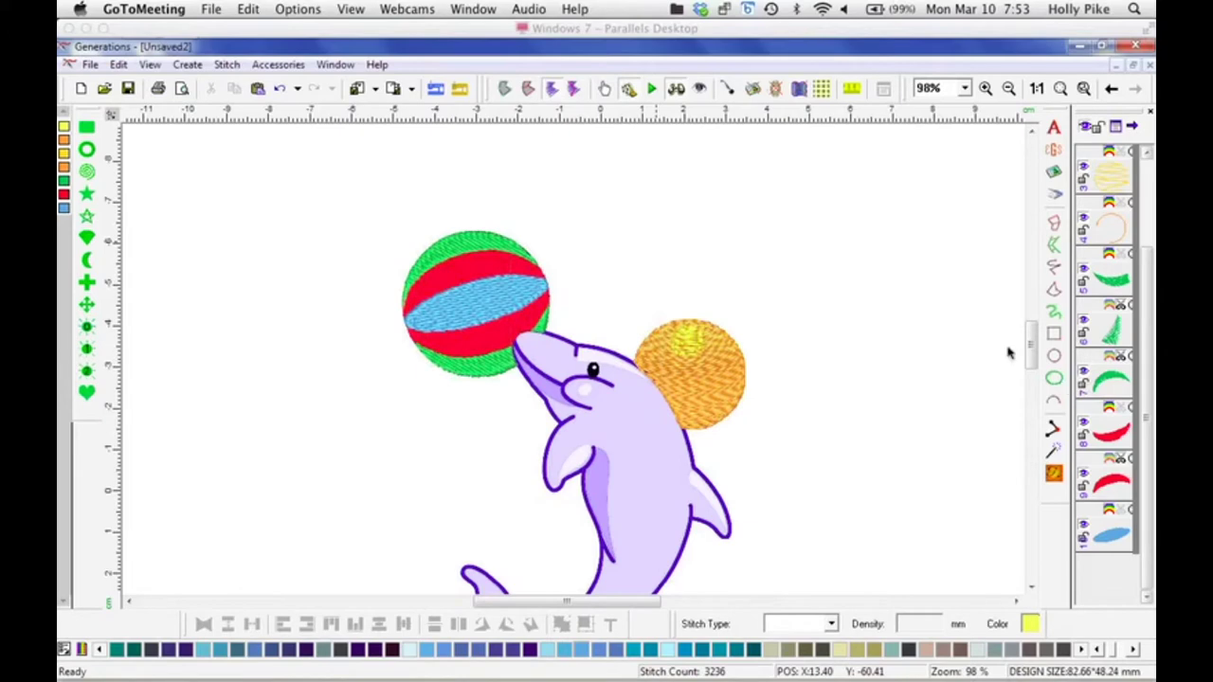
left_click_drag(1031, 350, 1033, 372)
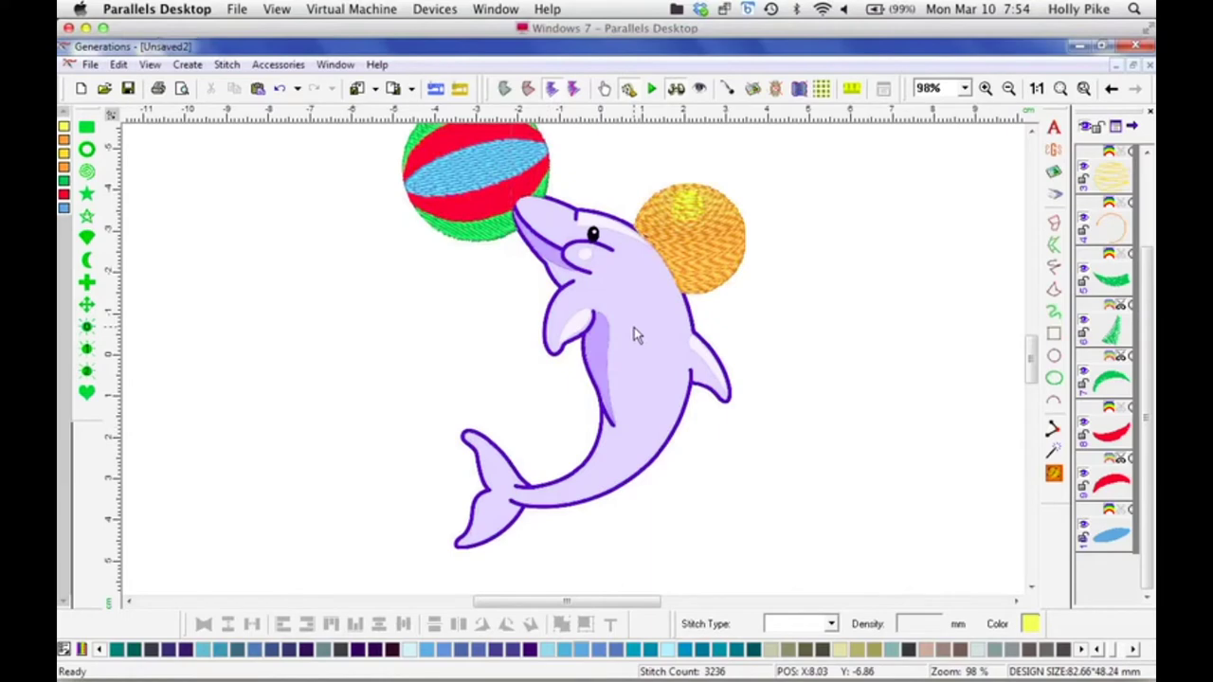
left_click(1131, 652)
left_click(1100, 651)
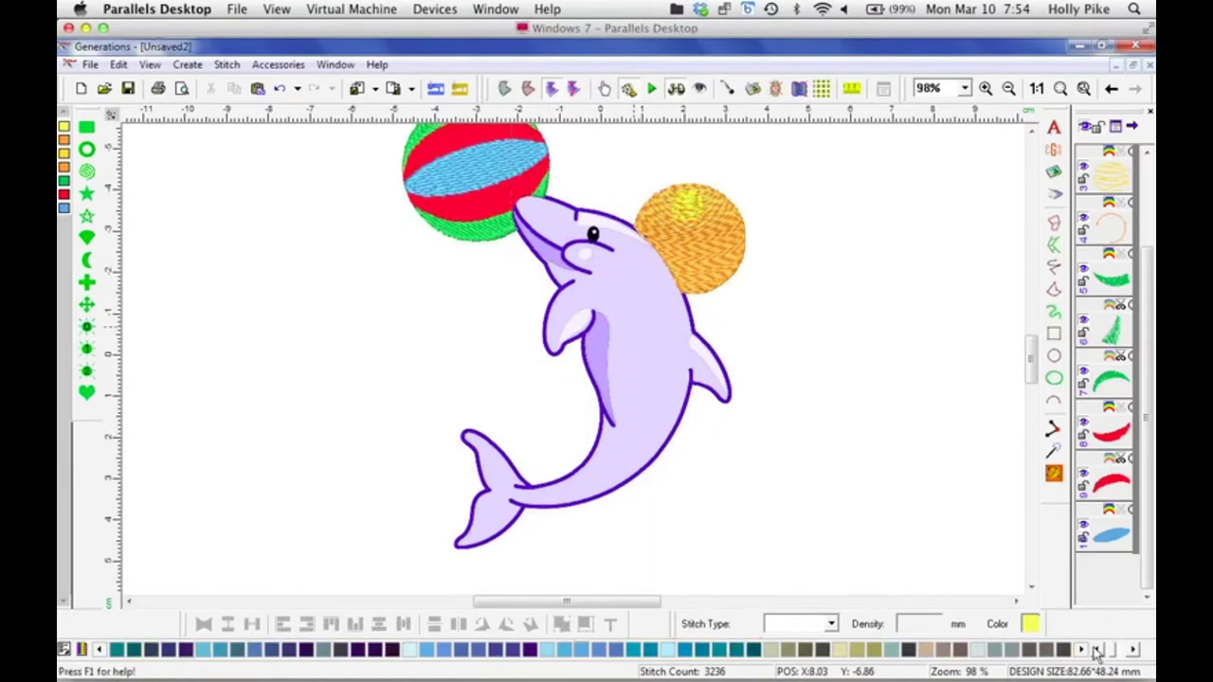
left_click(595, 651)
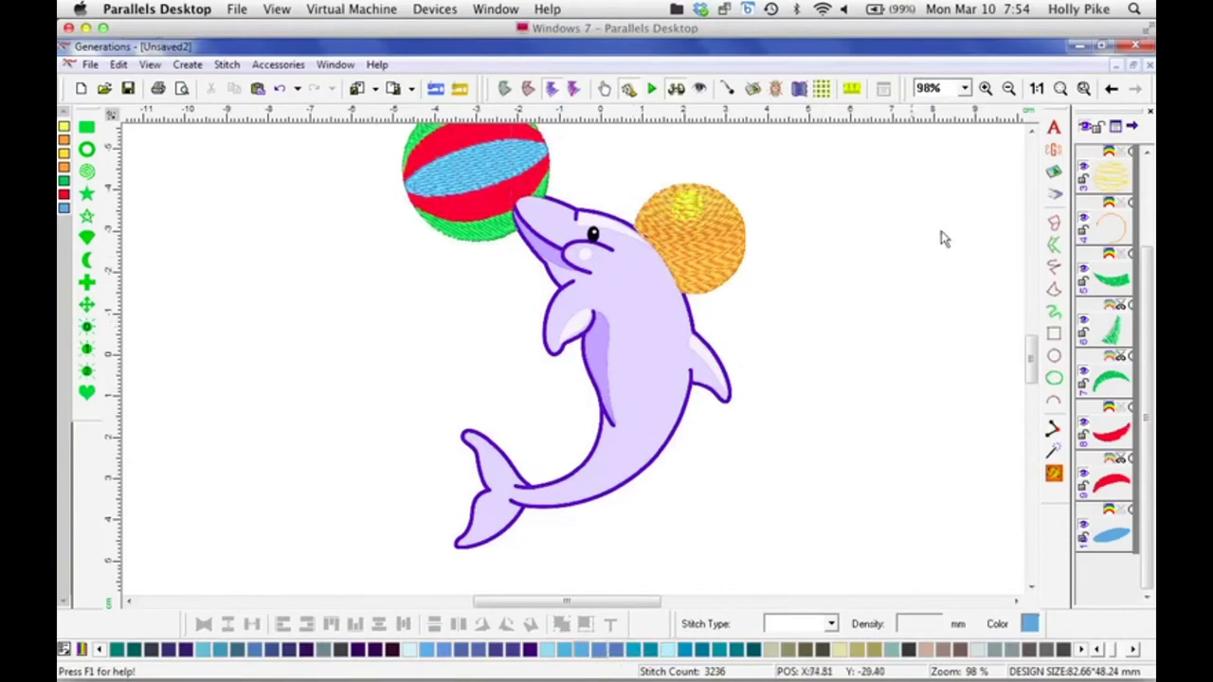
Step: Start a freehand area for the dolphin's body, tracing the snout, throat, flipper base and upper belly at 400% zoom
left_click(965, 88)
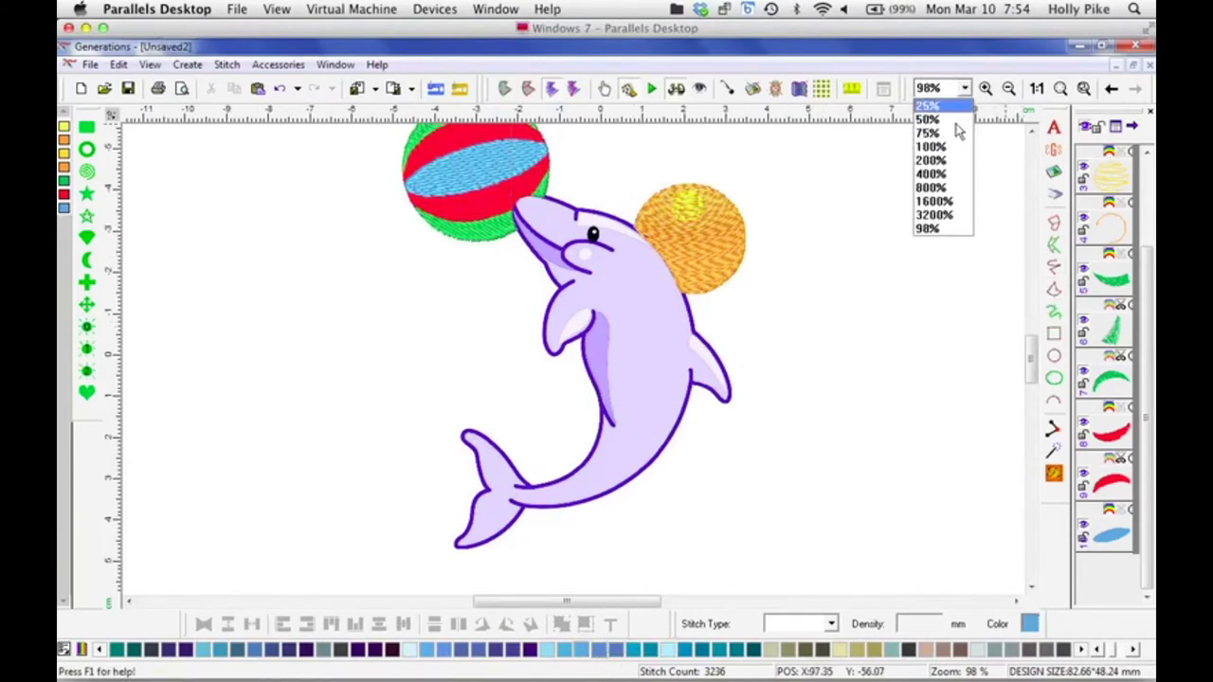
left_click(936, 174)
scroll(1031, 351, "down", 5)
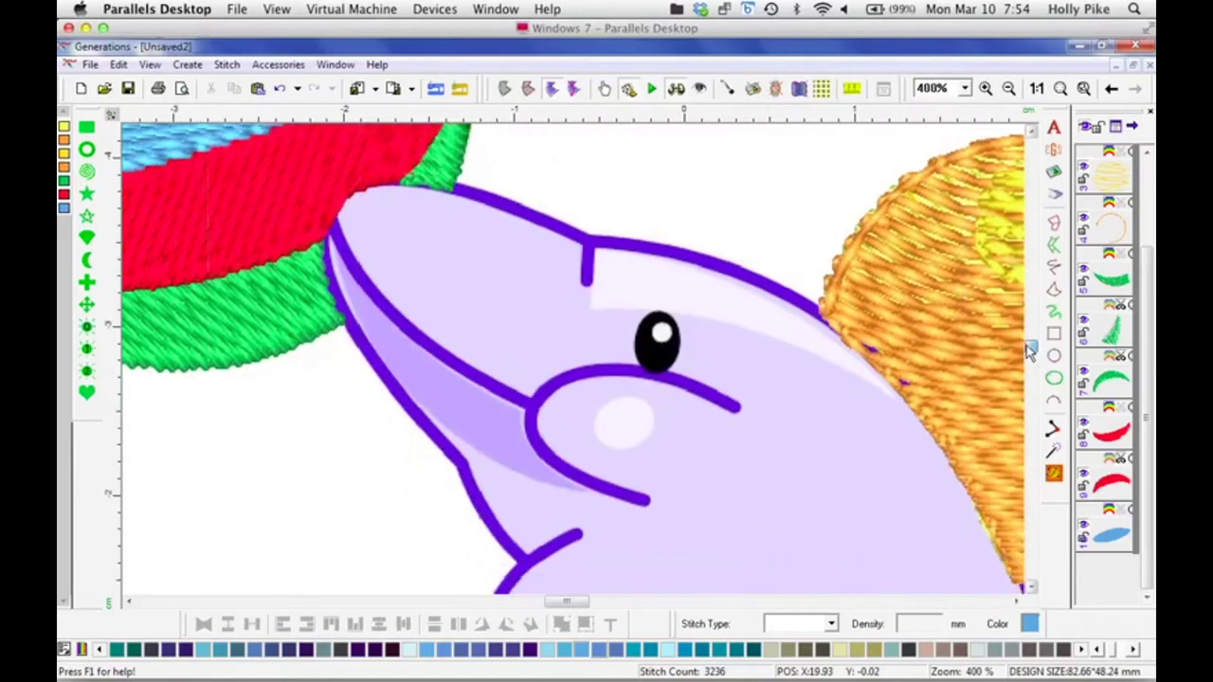
left_click(676, 88)
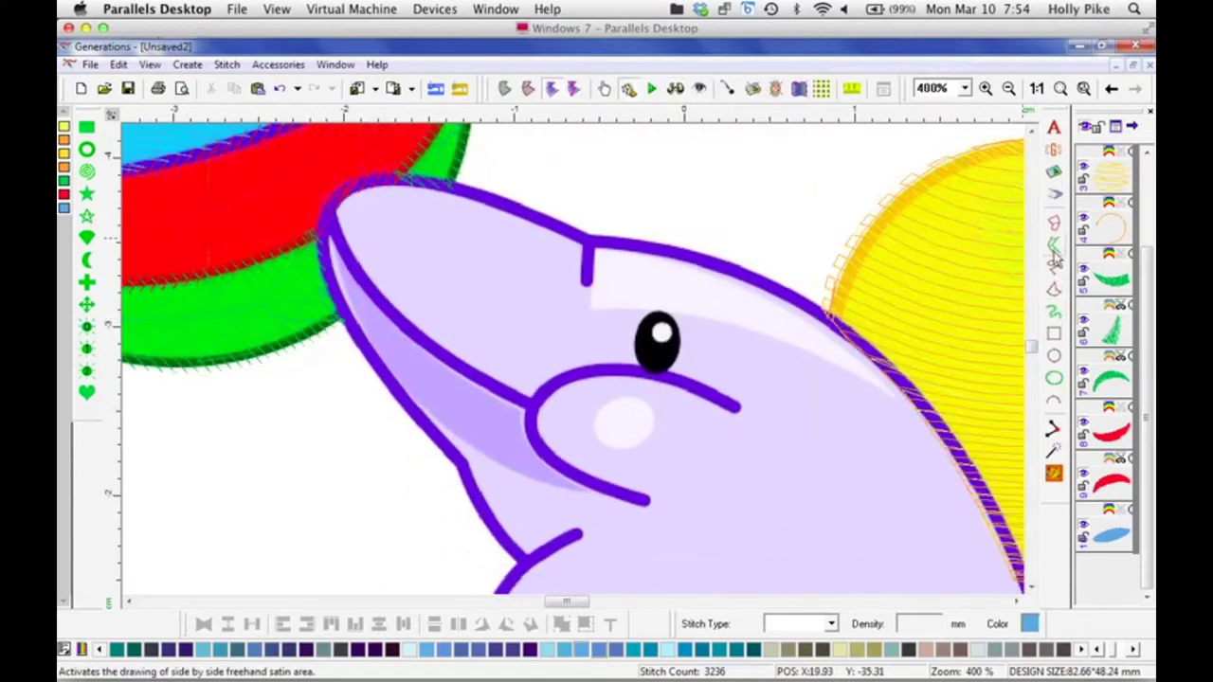
left_click(1054, 287)
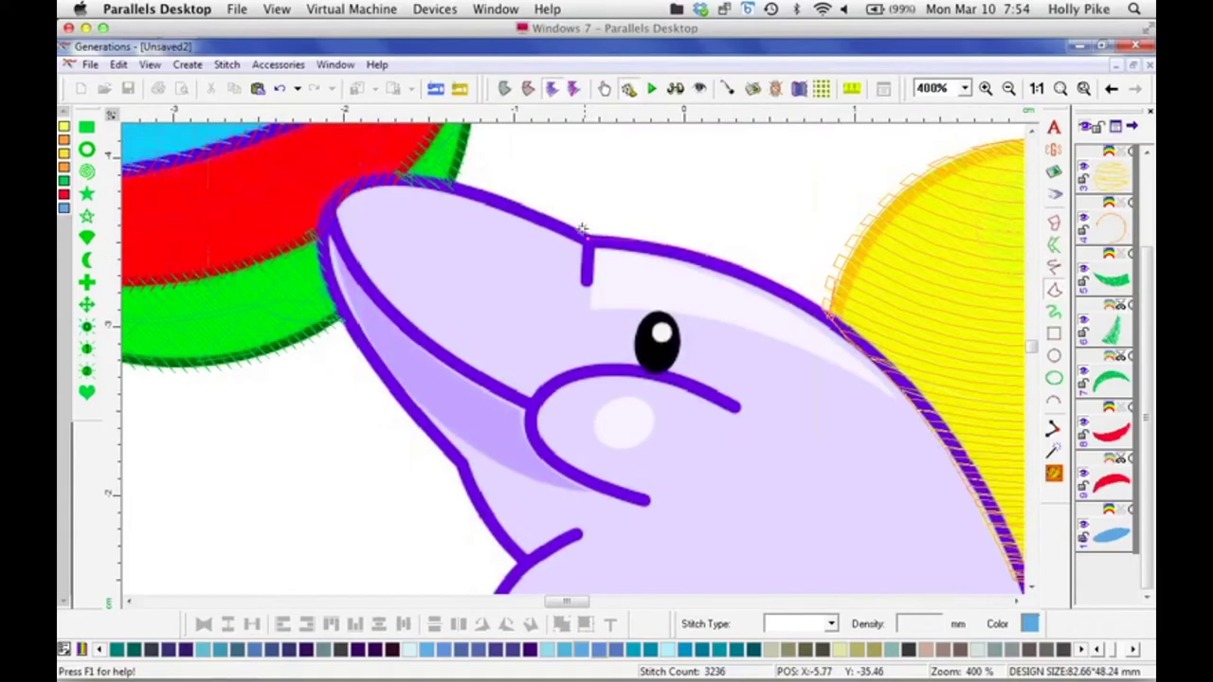
mouse_move(357, 176)
left_mouse_down()
mouse_move(315, 214)
mouse_move(333, 300)
mouse_move(408, 426)
mouse_move(463, 463)
mouse_move(477, 513)
mouse_move(520, 561)
left_mouse_up()
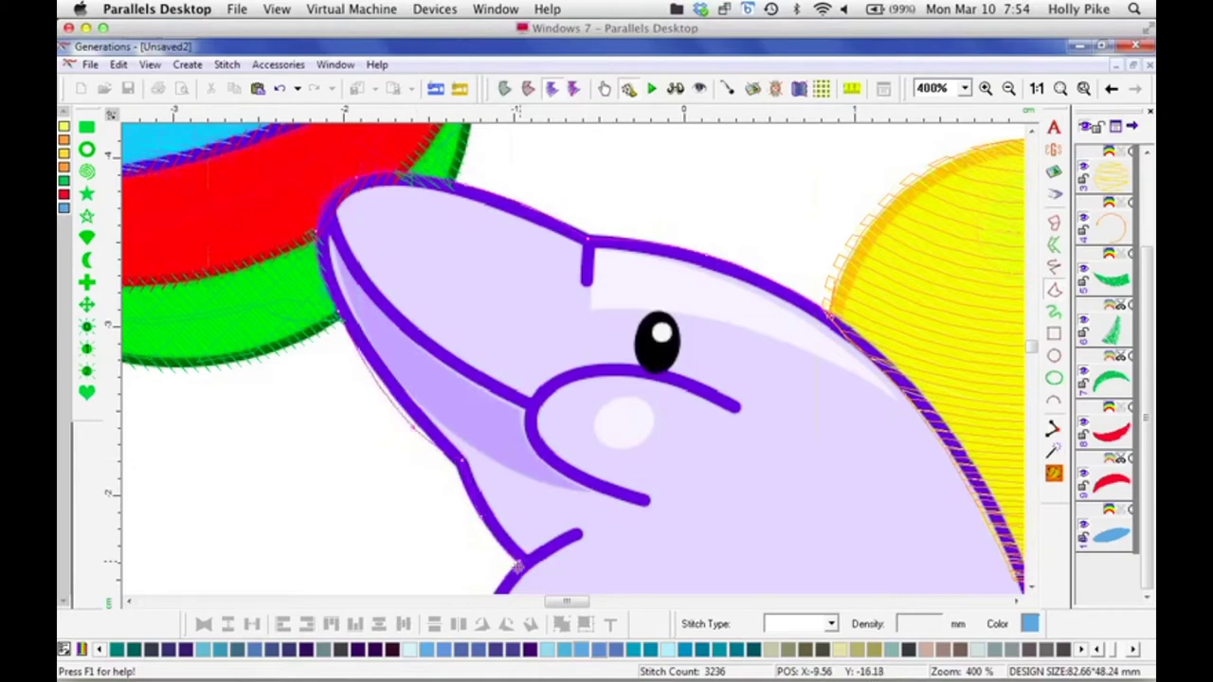
scroll(520, 563, "down", 3)
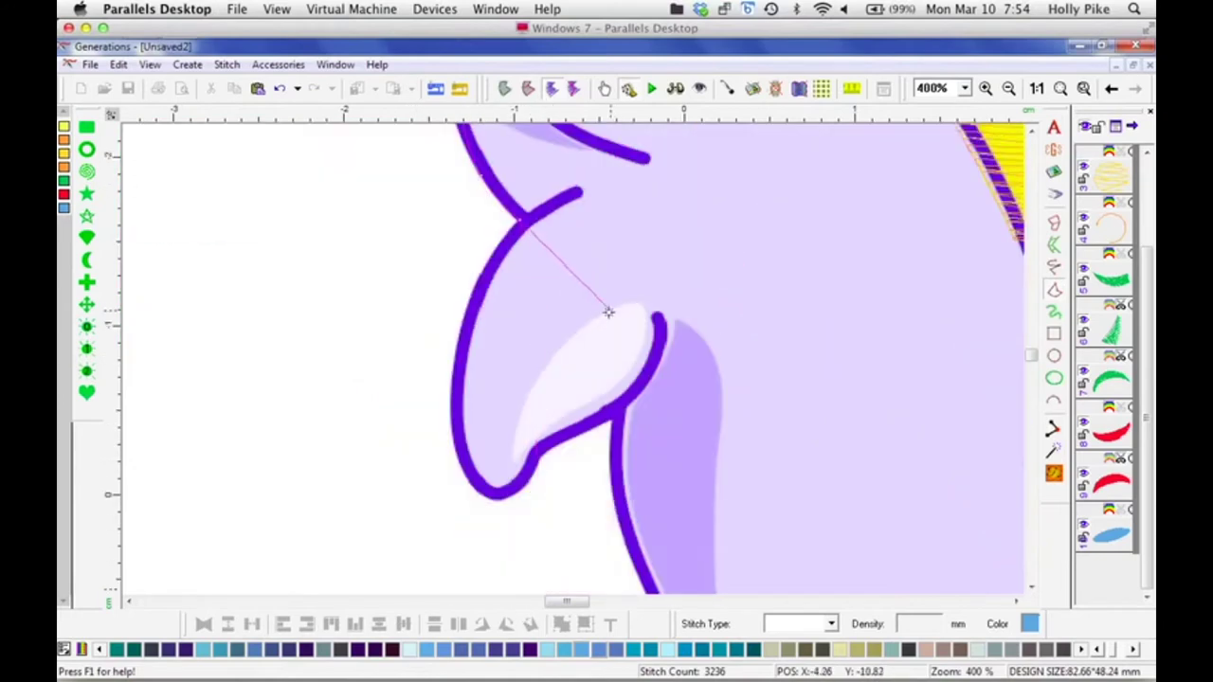
left_click(602, 324)
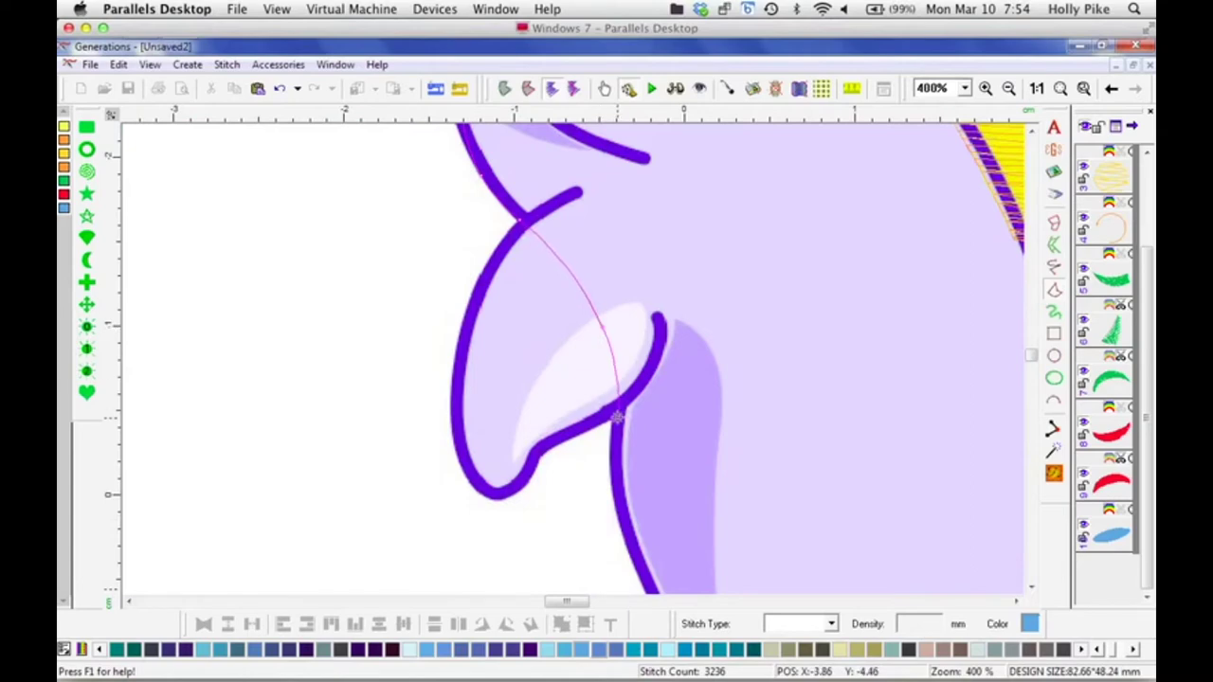
mouse_move(617, 418)
left_mouse_down()
mouse_move(618, 494)
mouse_move(642, 592)
left_mouse_up()
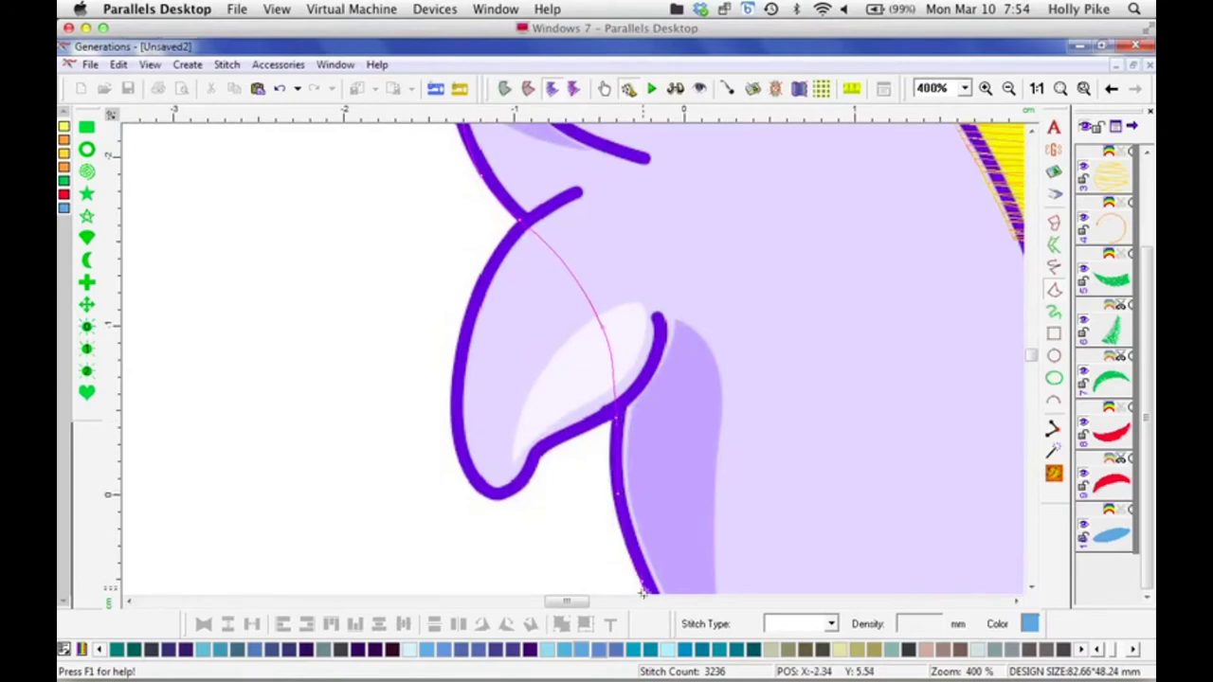
Step: Continue the body outline along the lower belly, tail flukes, back and dorsal fin, and close it as a Complex Fill area
scroll(643, 593, "down", 3)
mouse_move(690, 399)
left_mouse_down()
mouse_move(684, 503)
mouse_move(654, 587)
left_mouse_up()
scroll(654, 588, "down", 3)
mouse_move(603, 484)
left_mouse_down()
mouse_move(536, 421)
mouse_move(415, 456)
mouse_move(381, 447)
mouse_move(239, 266)
mouse_move(195, 233)
mouse_move(138, 221)
mouse_move(121, 243)
mouse_move(253, 343)
mouse_move(358, 377)
mouse_move(308, 283)
mouse_move(346, 311)
mouse_move(369, 442)
mouse_move(402, 470)
mouse_move(337, 517)
left_mouse_up()
mouse_move(332, 585)
left_mouse_down()
mouse_move(300, 463)
mouse_move(283, 458)
mouse_move(267, 471)
mouse_move(268, 495)
mouse_move(322, 497)
mouse_move(405, 461)
mouse_move(444, 441)
mouse_move(539, 329)
mouse_move(646, 336)
mouse_move(866, 291)
mouse_move(1024, 184)
mouse_move(930, 149)
left_mouse_up()
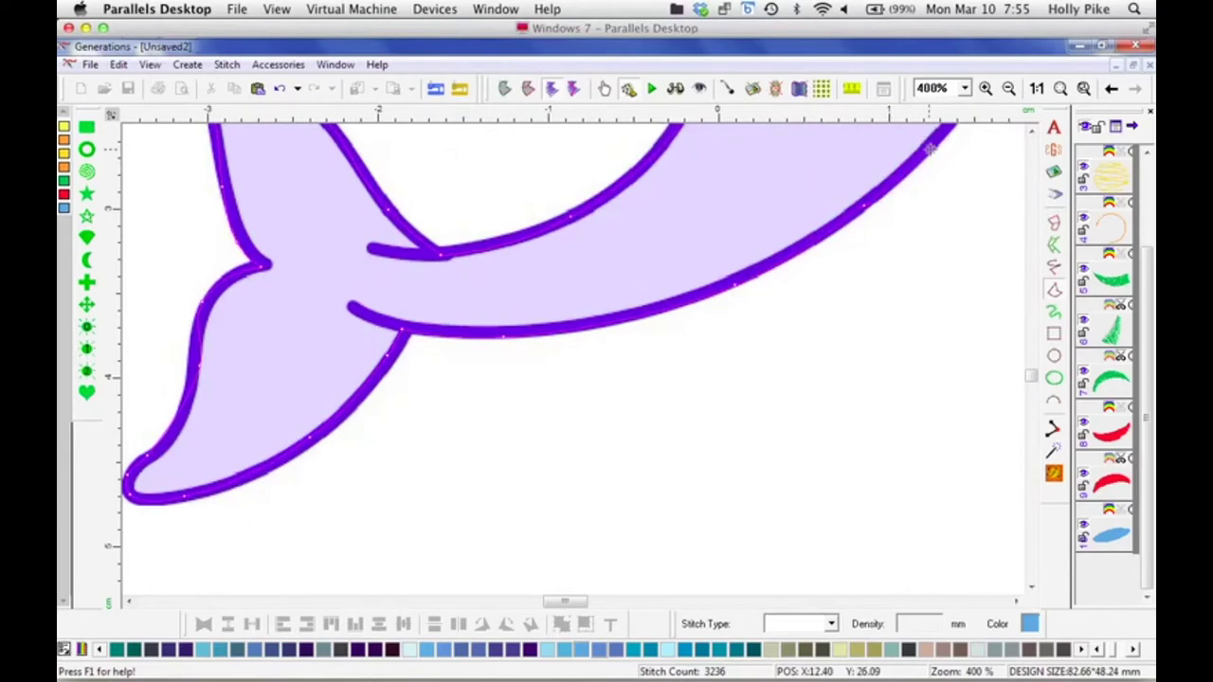
mouse_move(971, 109)
left_mouse_down()
mouse_move(992, 225)
mouse_move(897, 195)
mouse_move(1032, 133)
mouse_move(740, 342)
mouse_move(743, 374)
mouse_move(791, 392)
mouse_move(851, 451)
mouse_move(872, 402)
mouse_move(851, 323)
mouse_move(815, 256)
mouse_move(722, 156)
mouse_move(690, 221)
mouse_move(703, 268)
left_mouse_up()
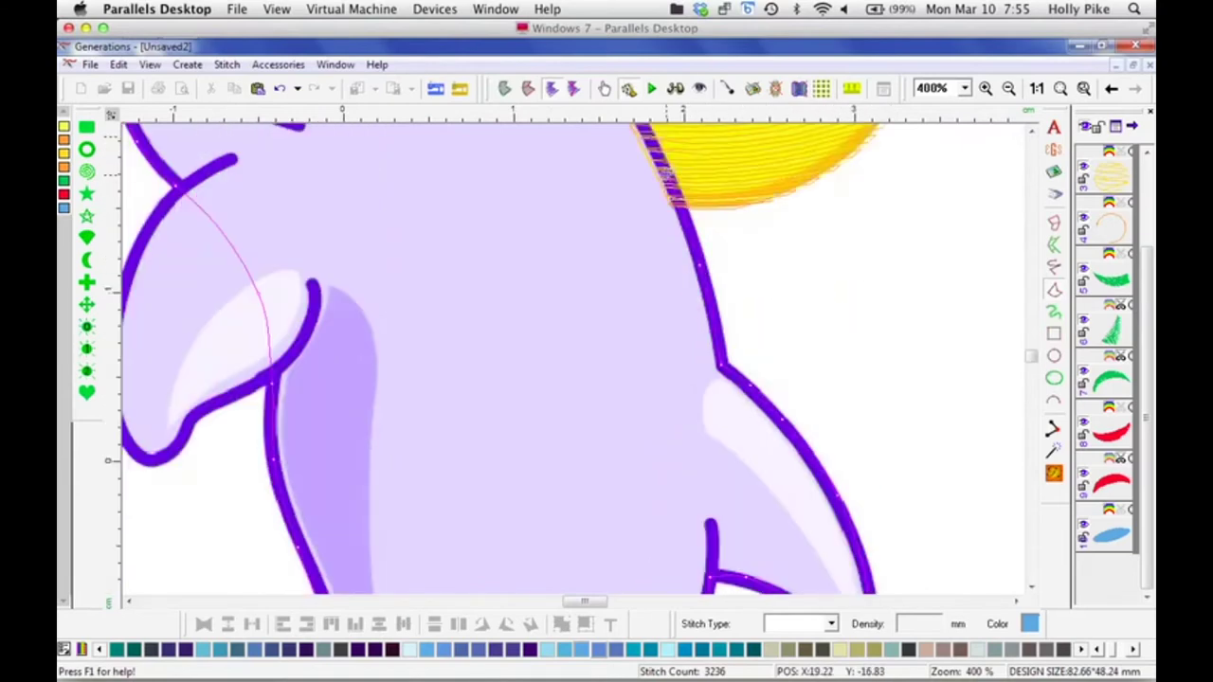
mouse_move(667, 189)
left_mouse_down()
mouse_move(584, 512)
mouse_move(485, 415)
left_mouse_up()
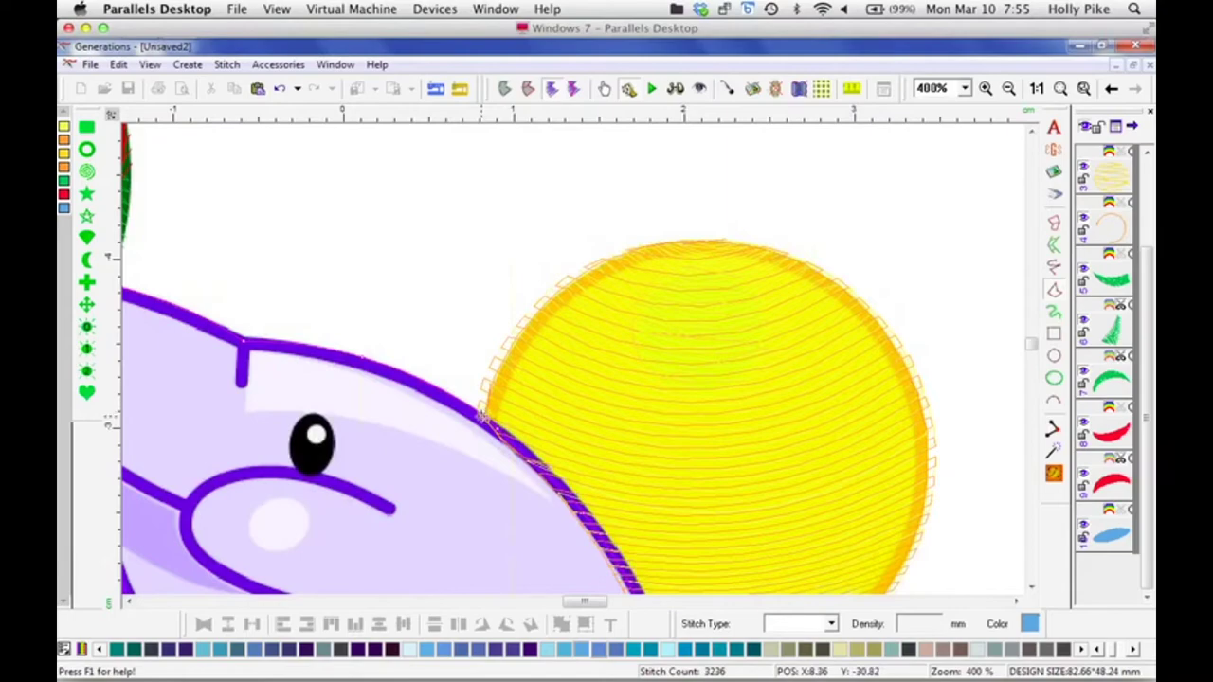
left_click_drag(485, 415, 487, 422)
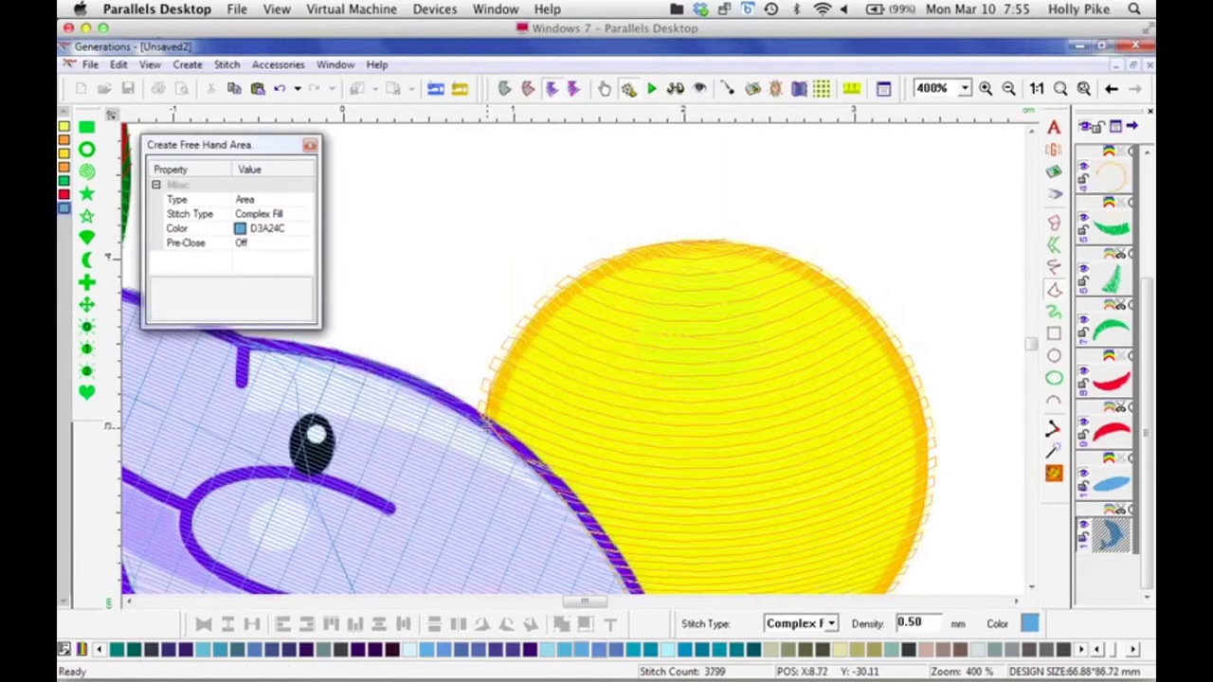
Step: Inspect the dolphin body's fill in full view and its edges at 400% along the head, flipper and belly
left_click(676, 89)
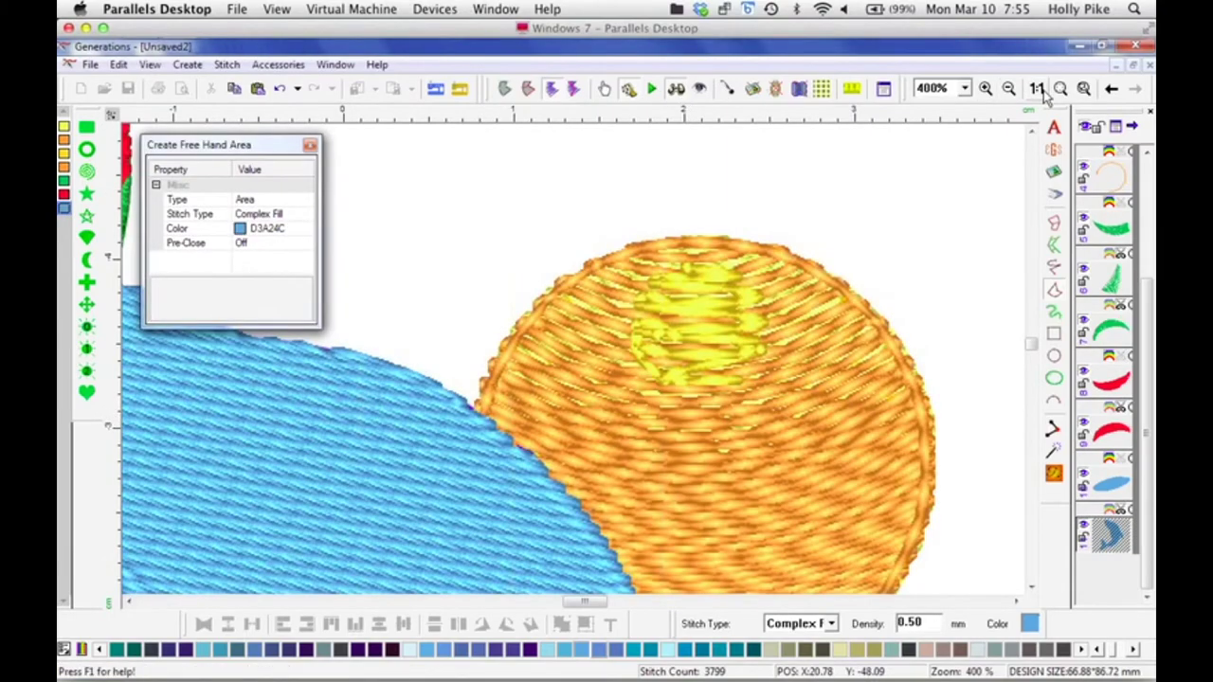
left_click(1061, 88)
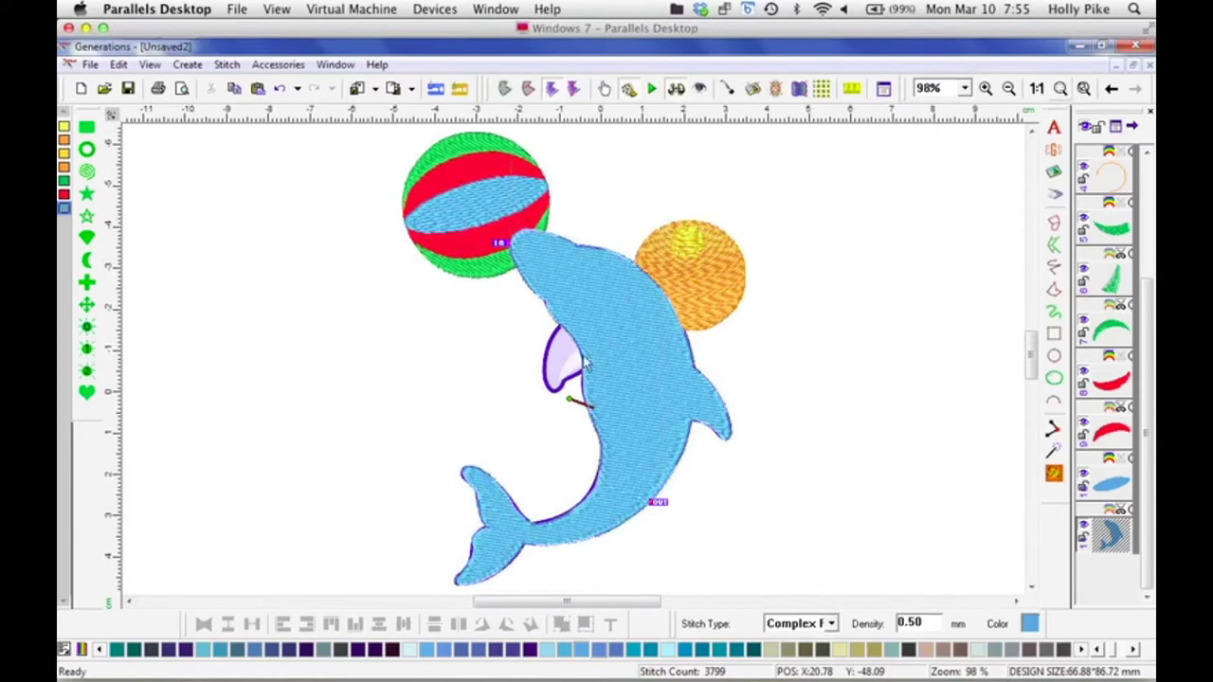
left_click(677, 89)
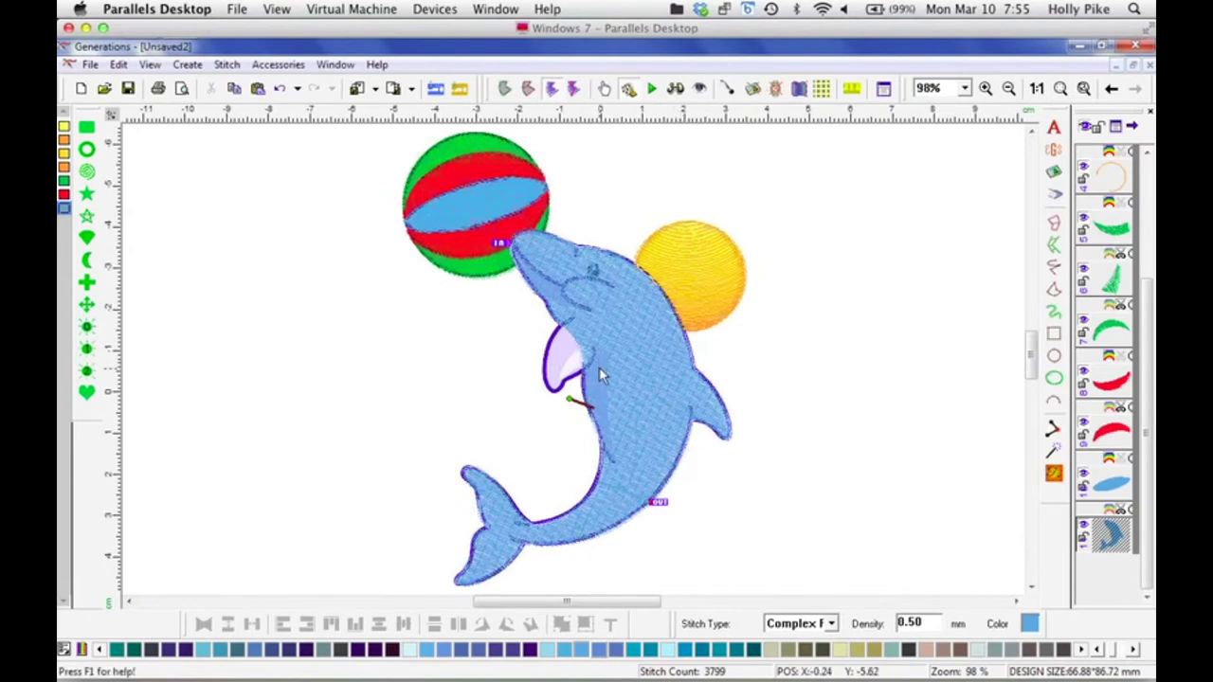
left_click(965, 88)
left_click(934, 180)
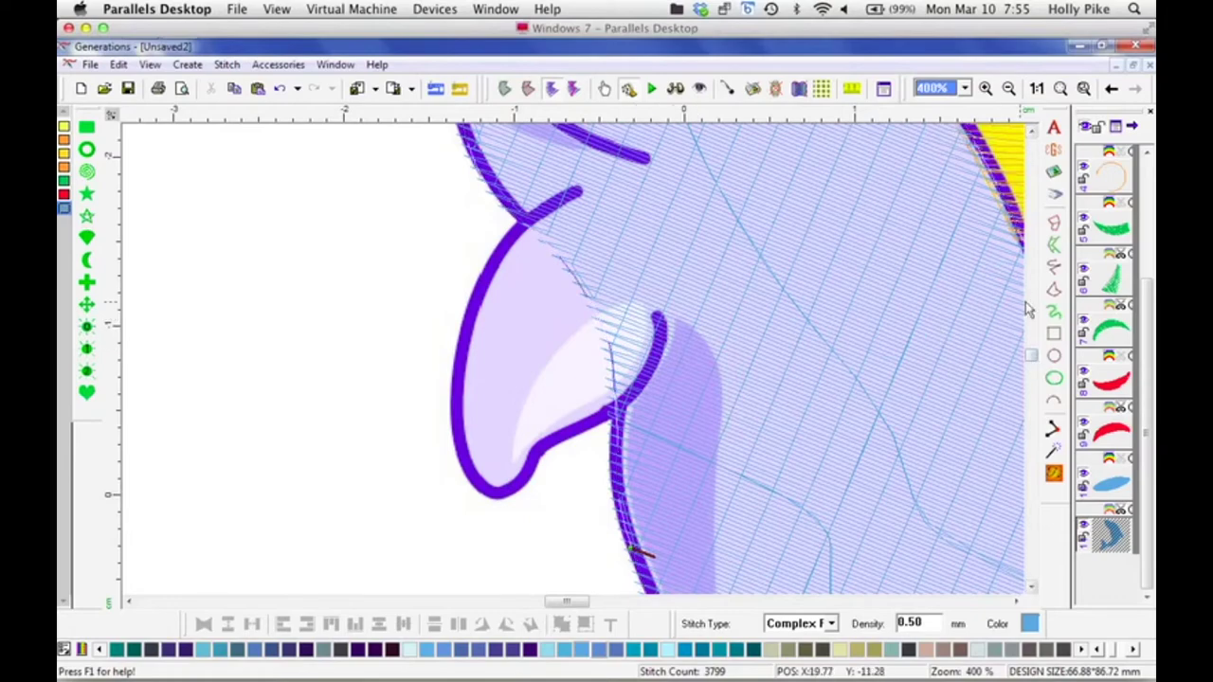
scroll(1031, 356, "up", 2)
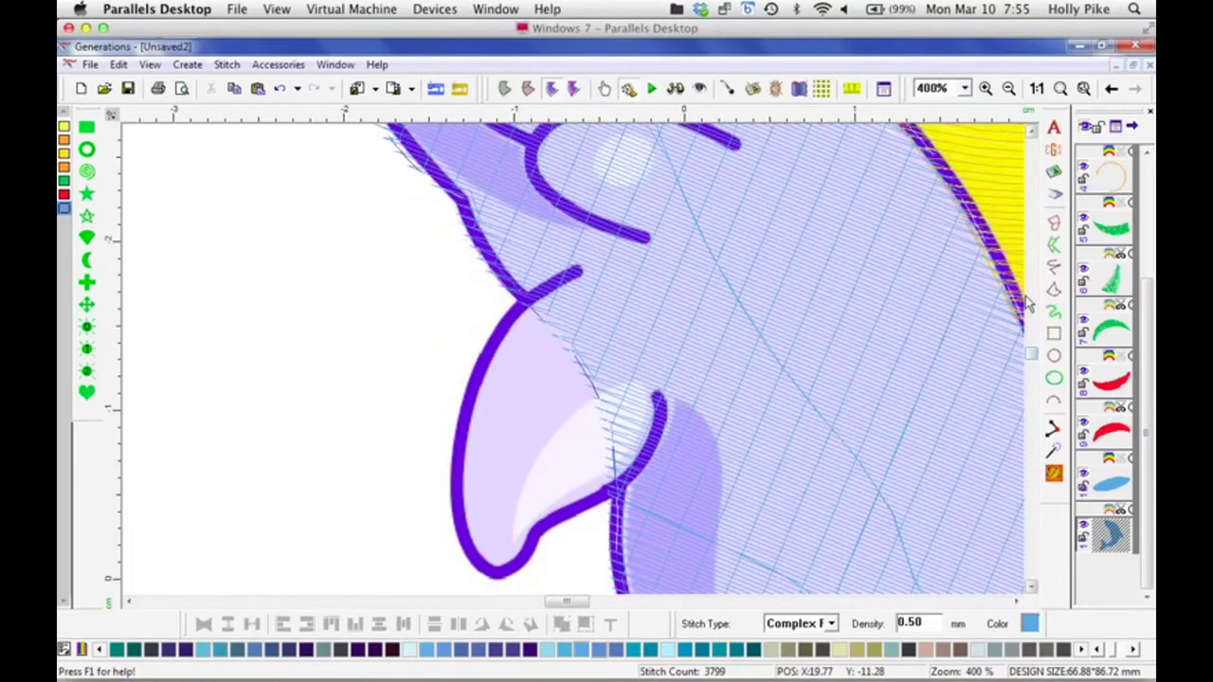
scroll(1033, 355, "up", 3)
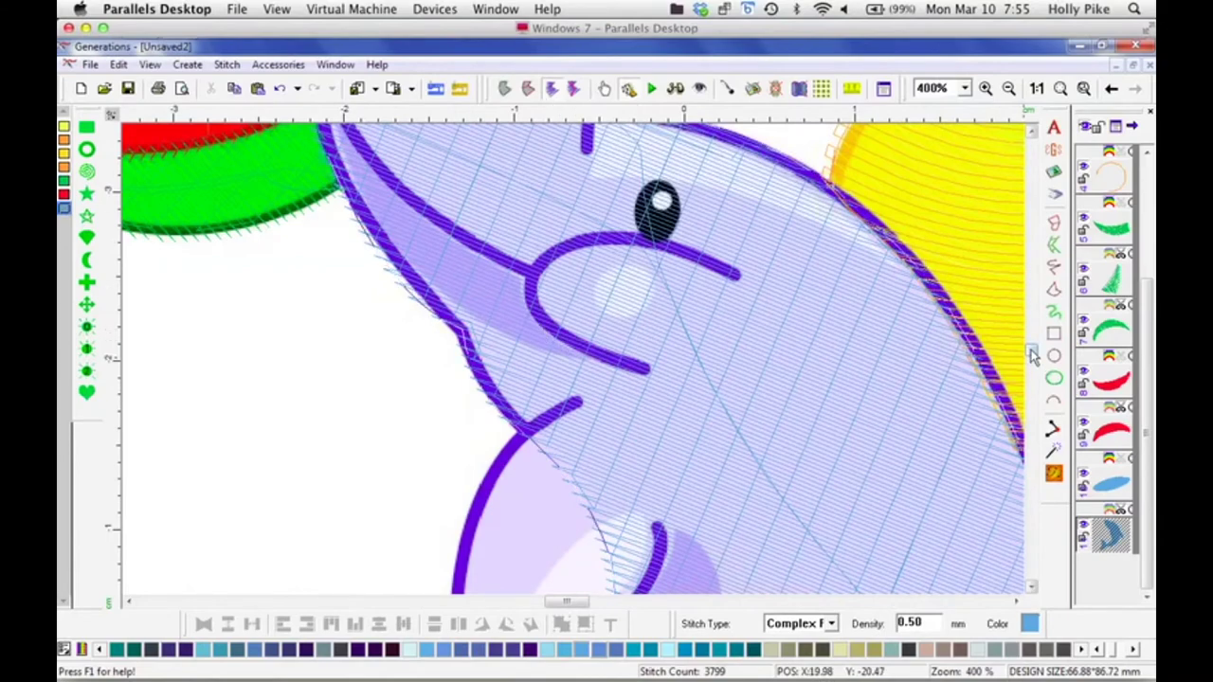
scroll(1032, 365, "down", 7)
scroll(1032, 365, "down", 2)
scroll(1031, 365, "up", 1)
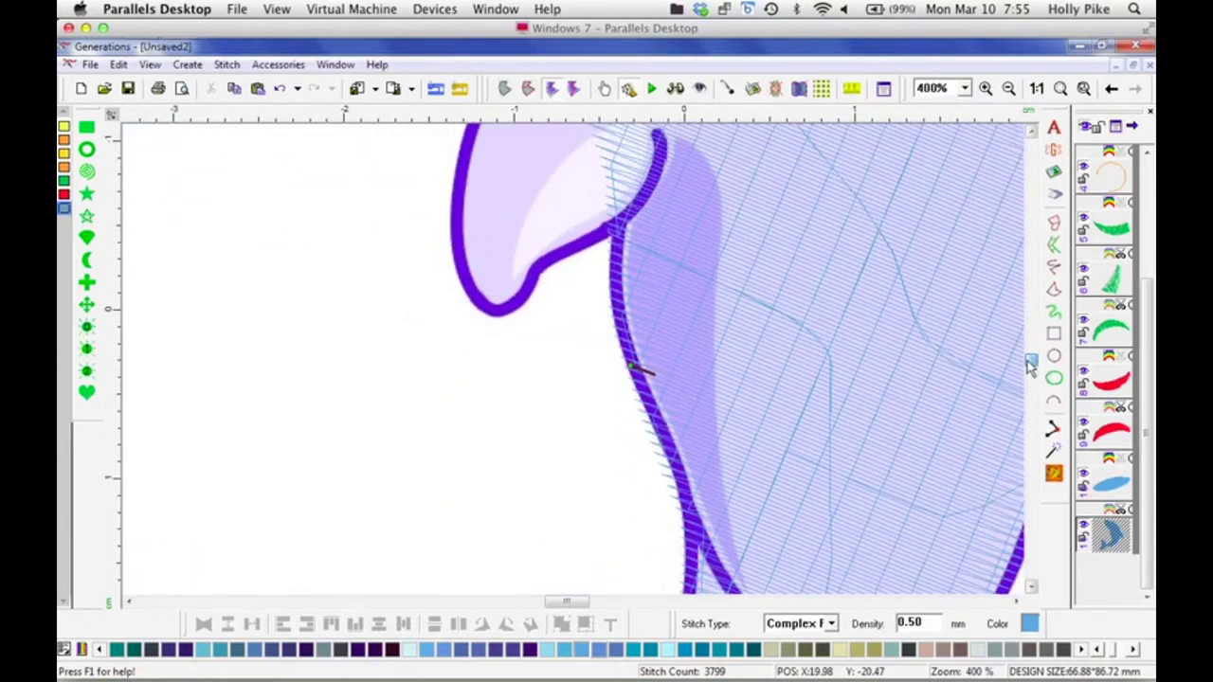
left_click_drag(567, 600, 576, 601)
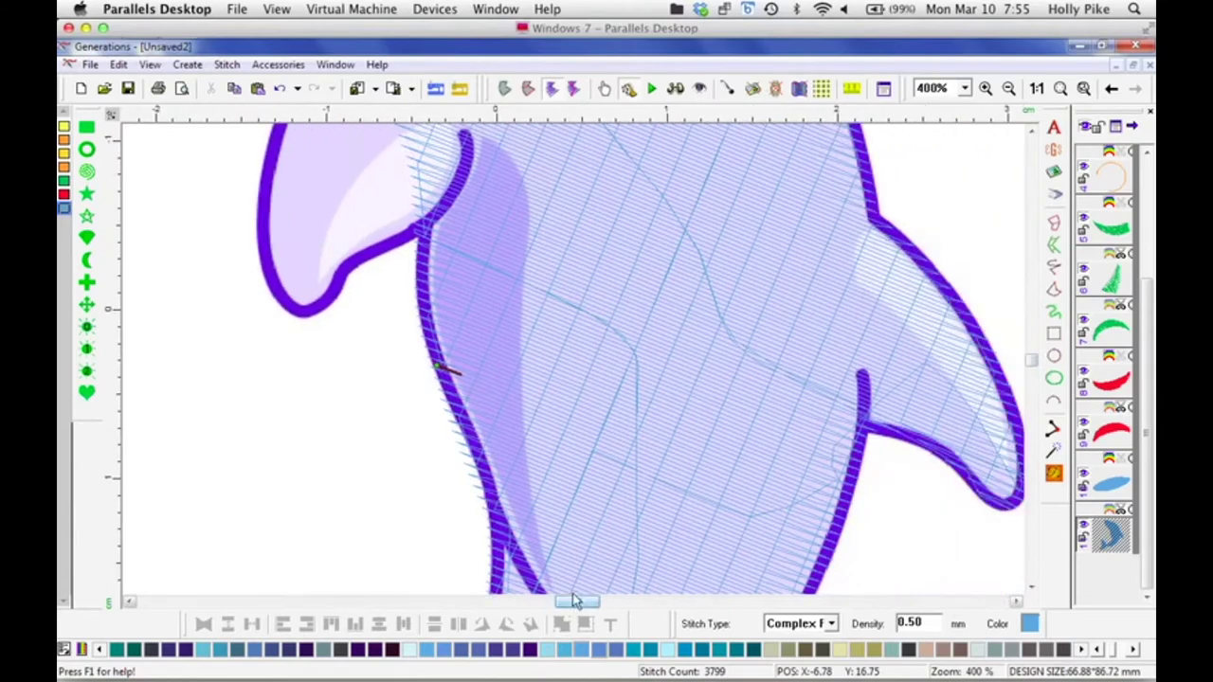
Step: Trace the dark belly shading beside the flipper as a freehand Complex Fill area in the medium blue C28648
left_click(384, 533)
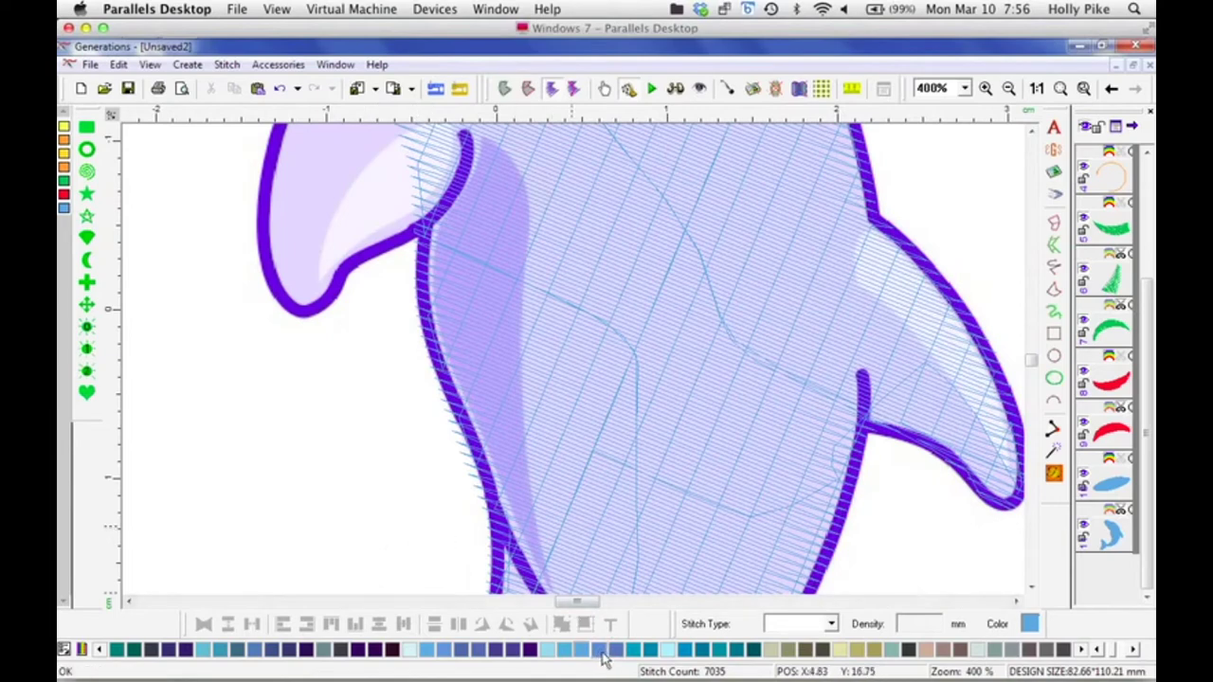
left_click(1053, 297)
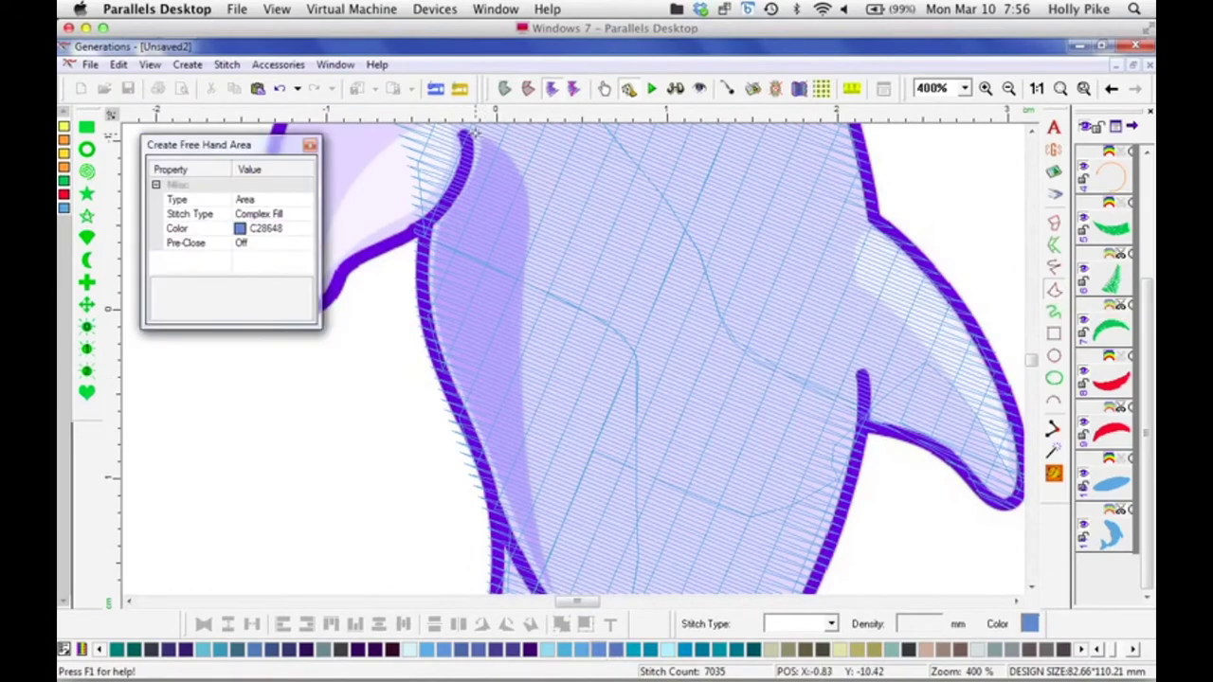
left_click(473, 136)
mouse_move(505, 148)
left_mouse_down()
mouse_move(528, 263)
mouse_move(525, 456)
mouse_move(545, 574)
mouse_move(552, 488)
mouse_move(502, 414)
mouse_move(430, 203)
mouse_move(423, 150)
mouse_move(436, 112)
mouse_move(435, 353)
left_mouse_up()
scroll(535, 502, "down", 2)
mouse_move(471, 314)
left_mouse_down()
mouse_move(475, 274)
mouse_move(473, 284)
left_mouse_up()
Step: Set the belly shading's fill density to 1.00 mm and regenerate its stitches
left_click(676, 88)
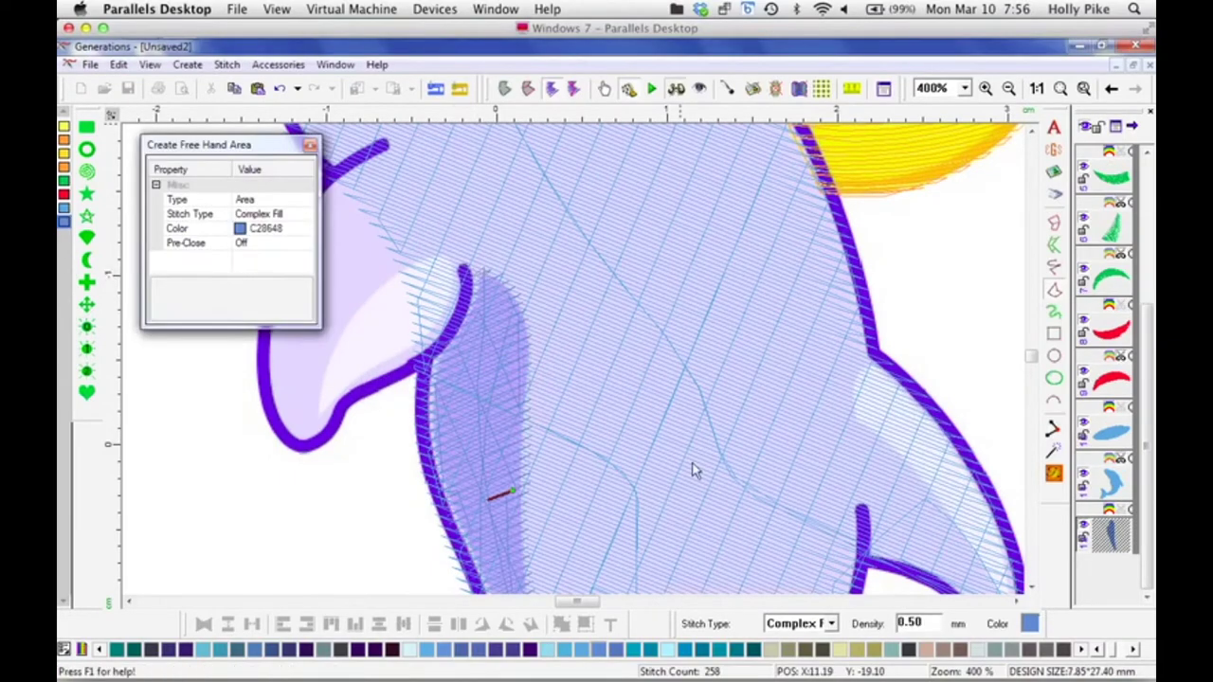
key("ctrl+0")
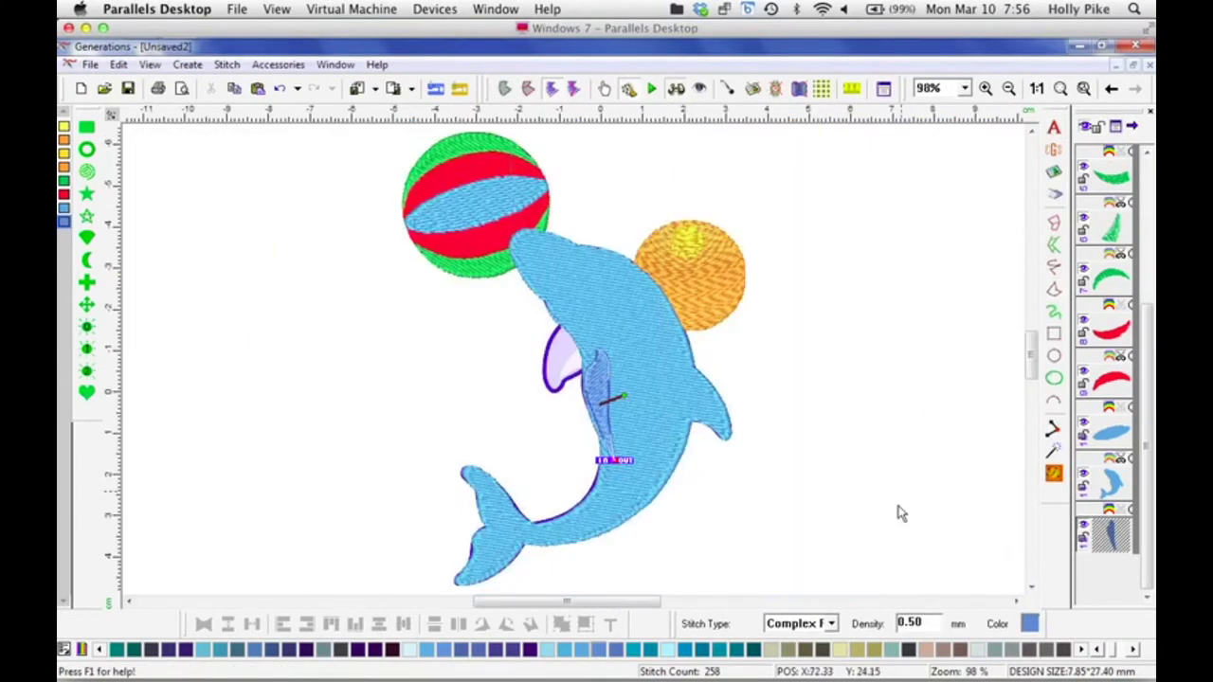
double_click(929, 624)
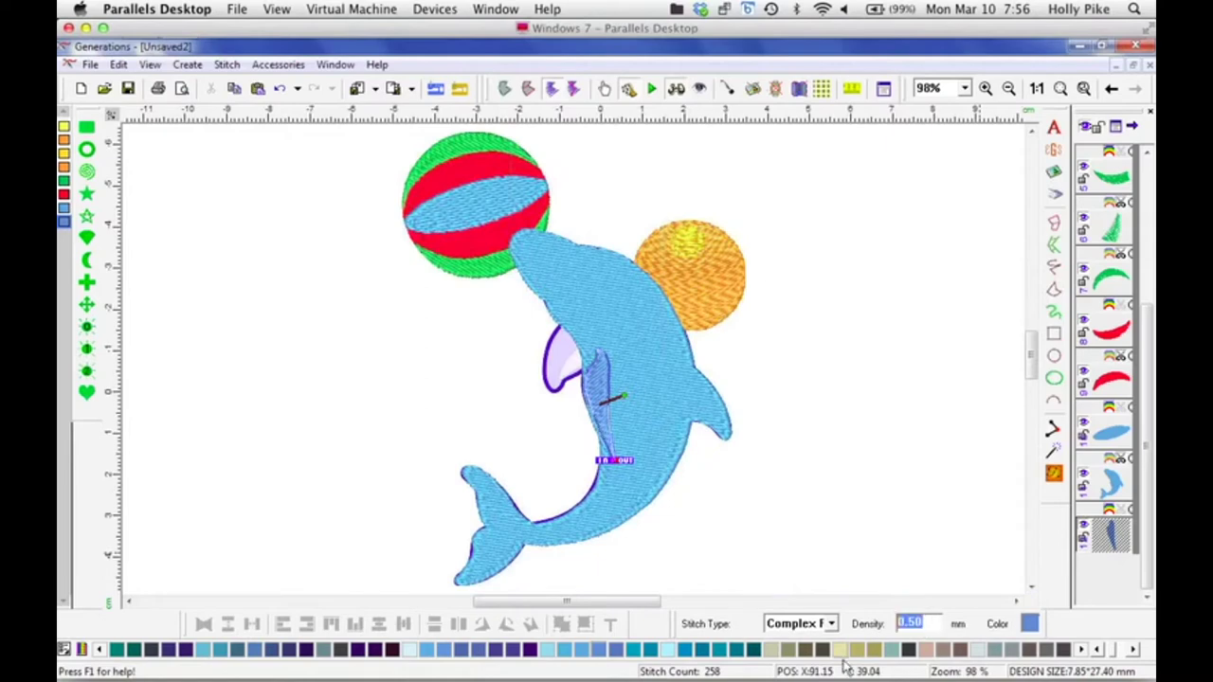
type("1.0")
key("Return")
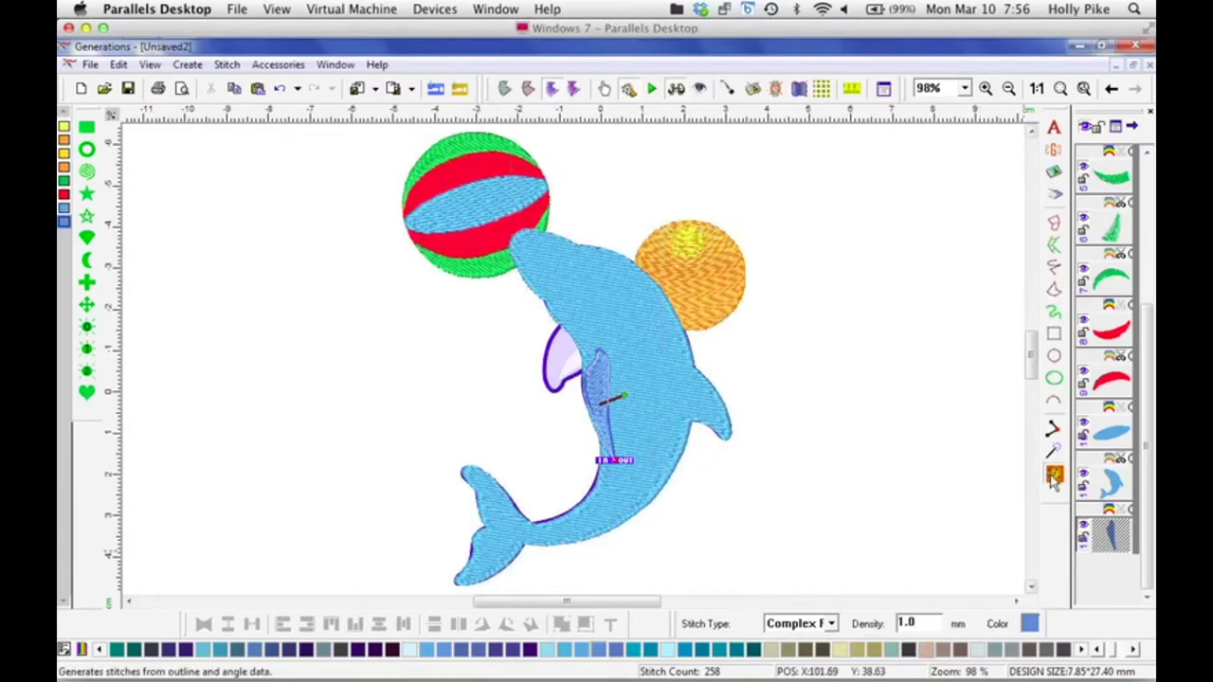
scroll(1013, 554, "up", 5)
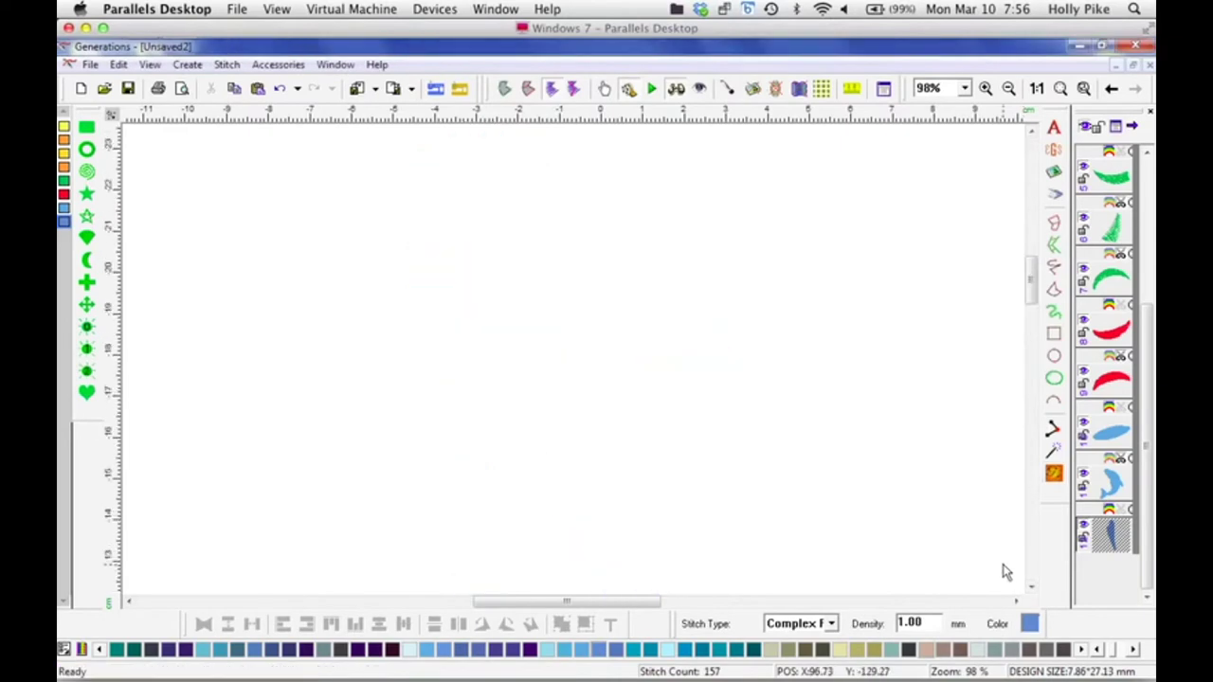
scroll(998, 563, "down", 5)
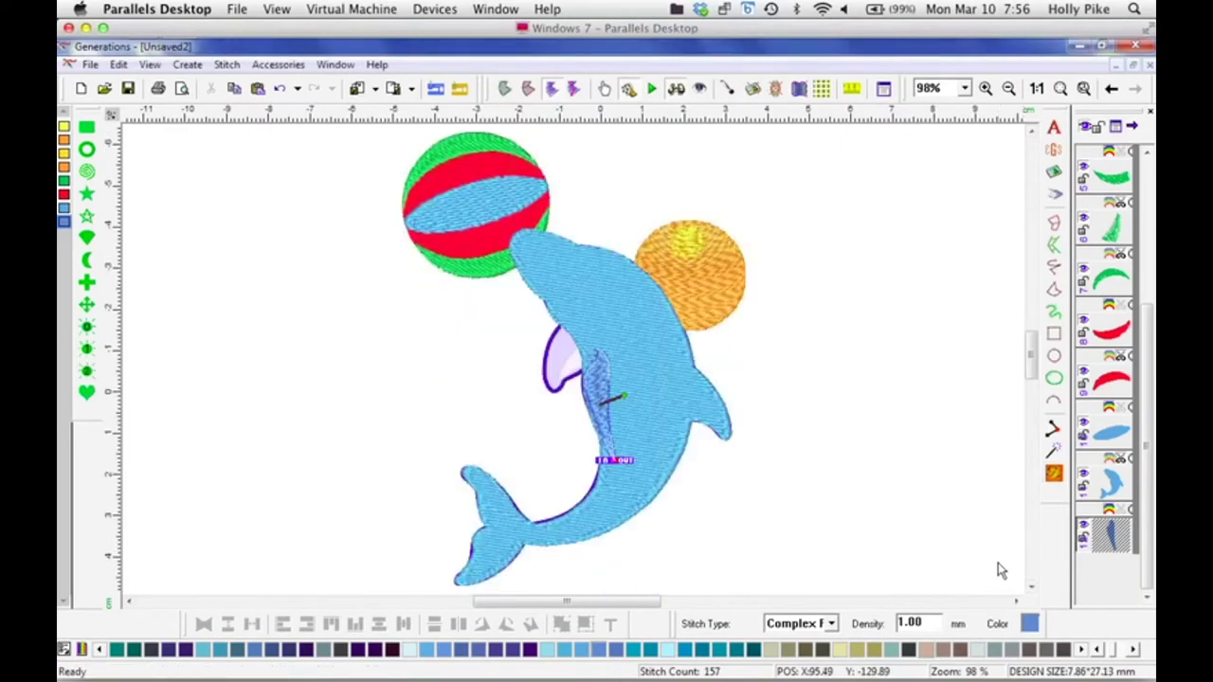
Step: Turn off underlay for the belly shading area and check its stitches against the body fill at 400% zoom
key("Return")
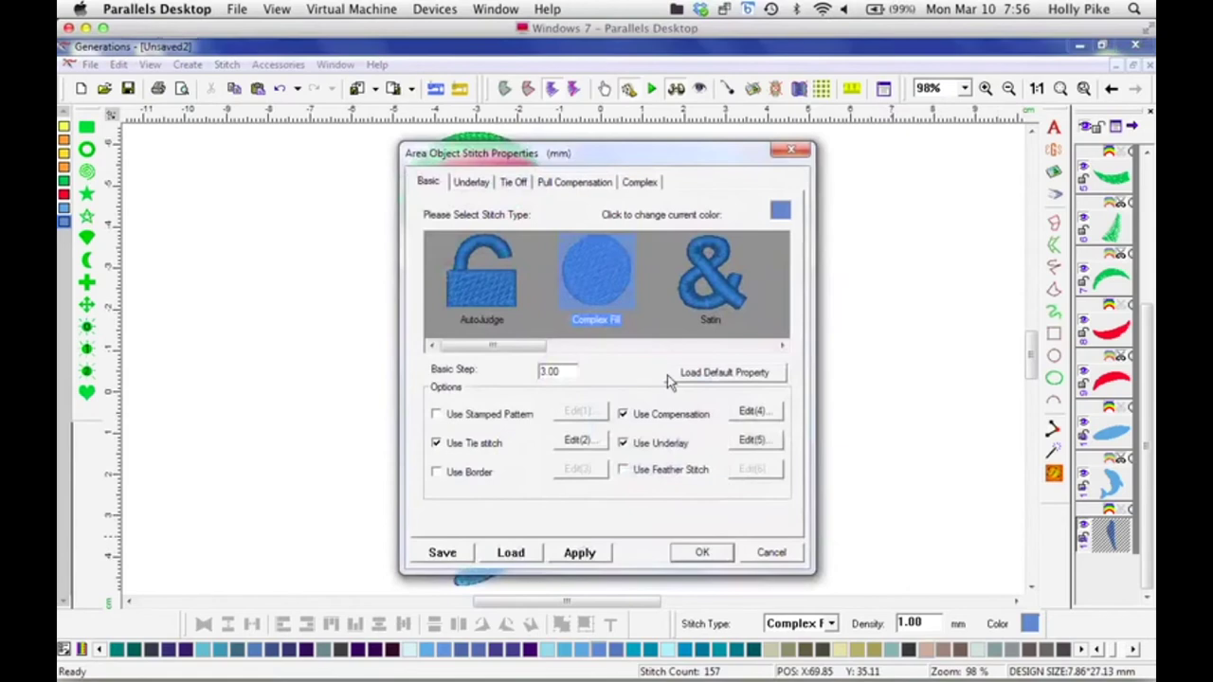
left_click(623, 442)
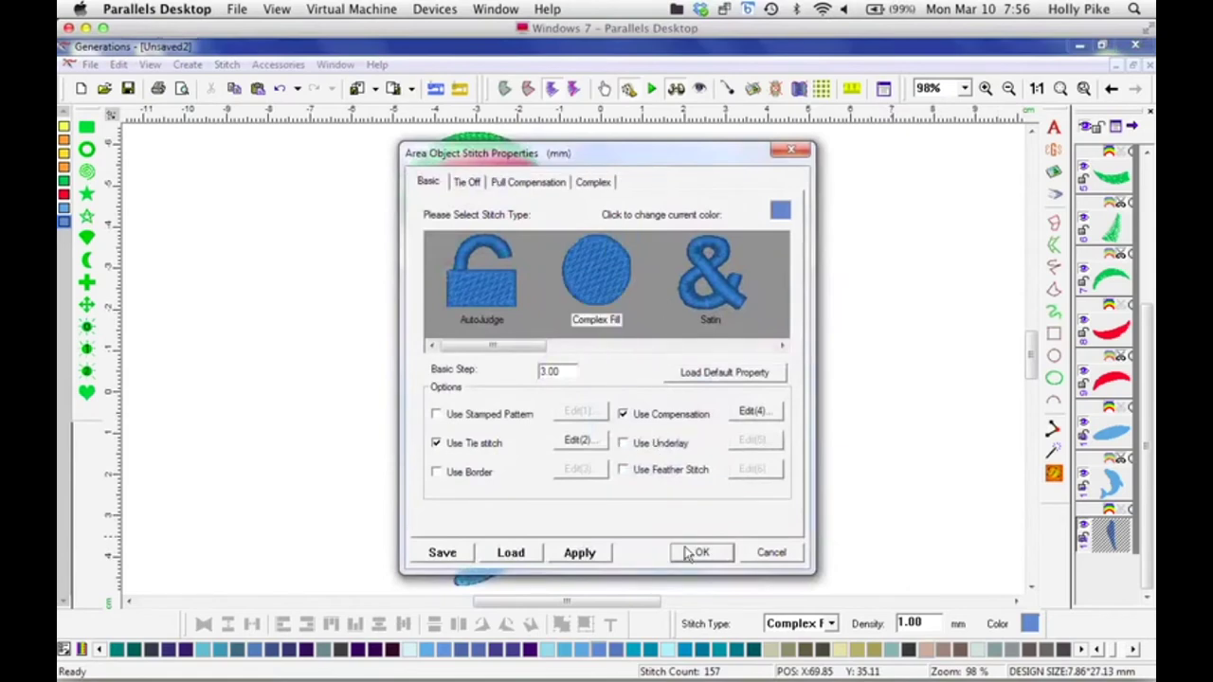
left_click(696, 553)
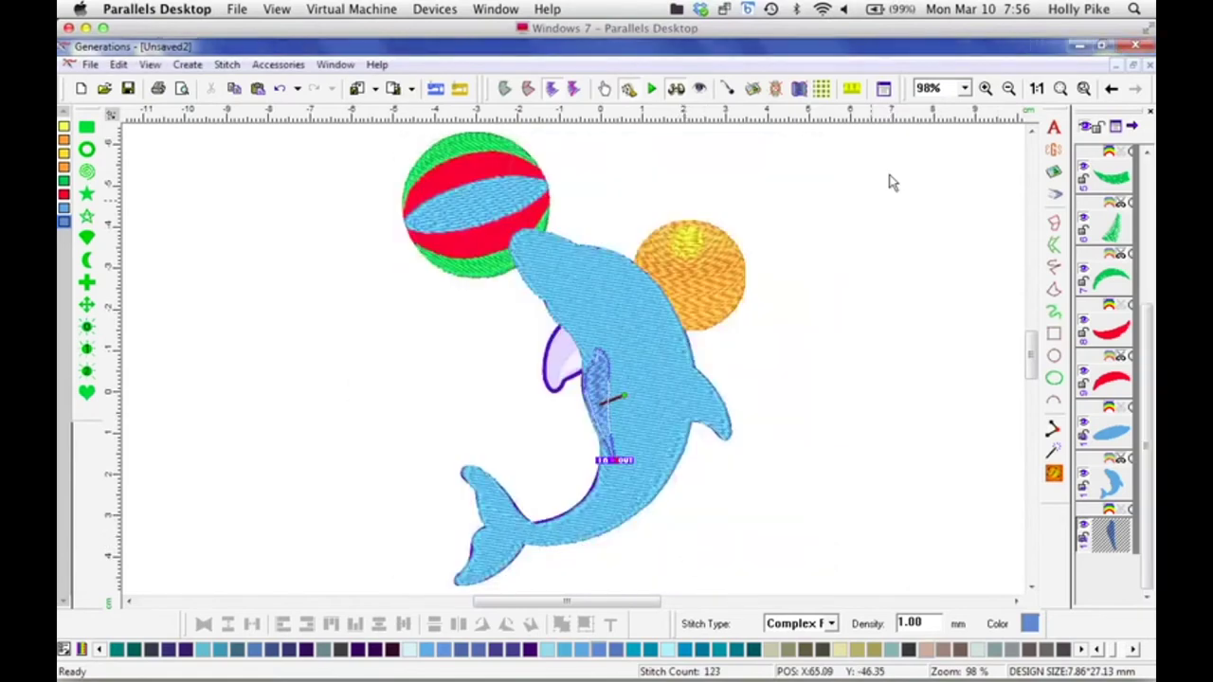
left_click(964, 88)
left_click(936, 174)
scroll(1028, 368, "down", 3)
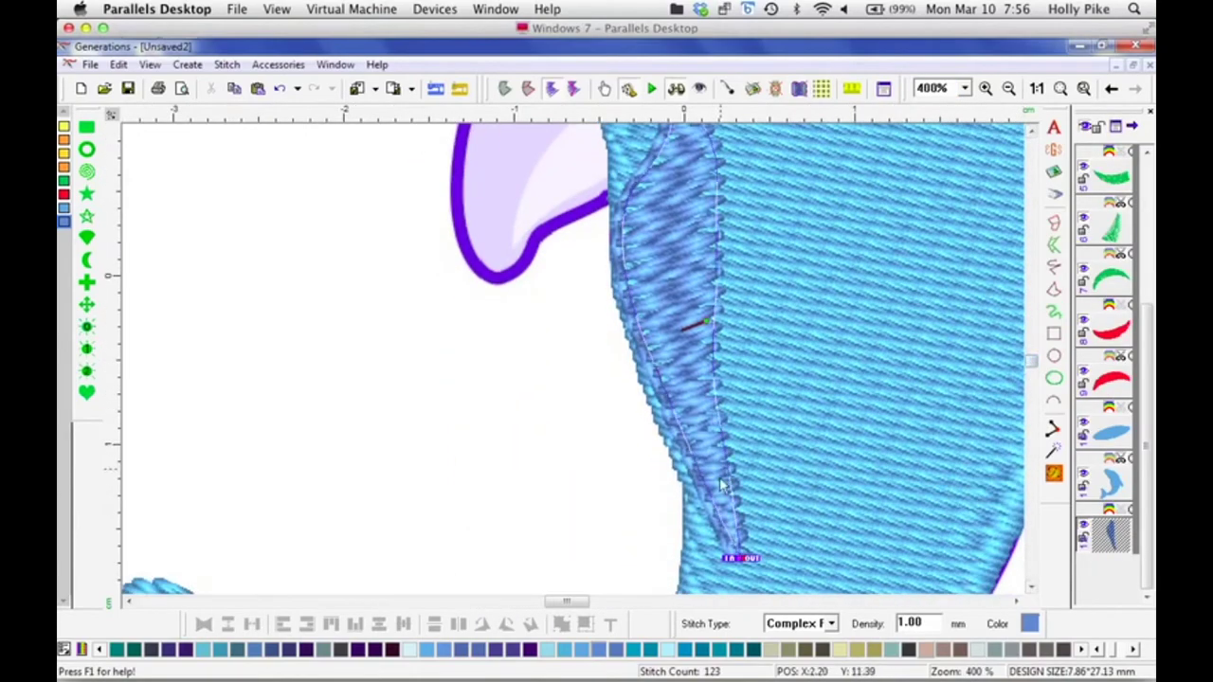
left_click(612, 432)
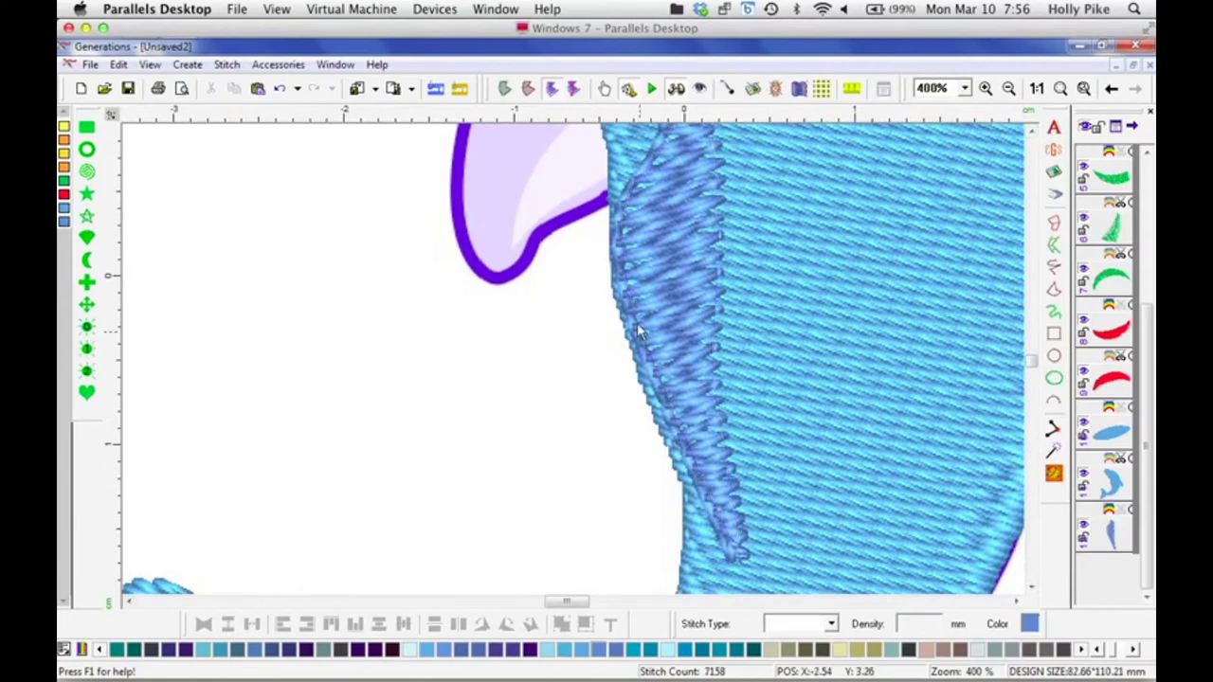
left_click(704, 420)
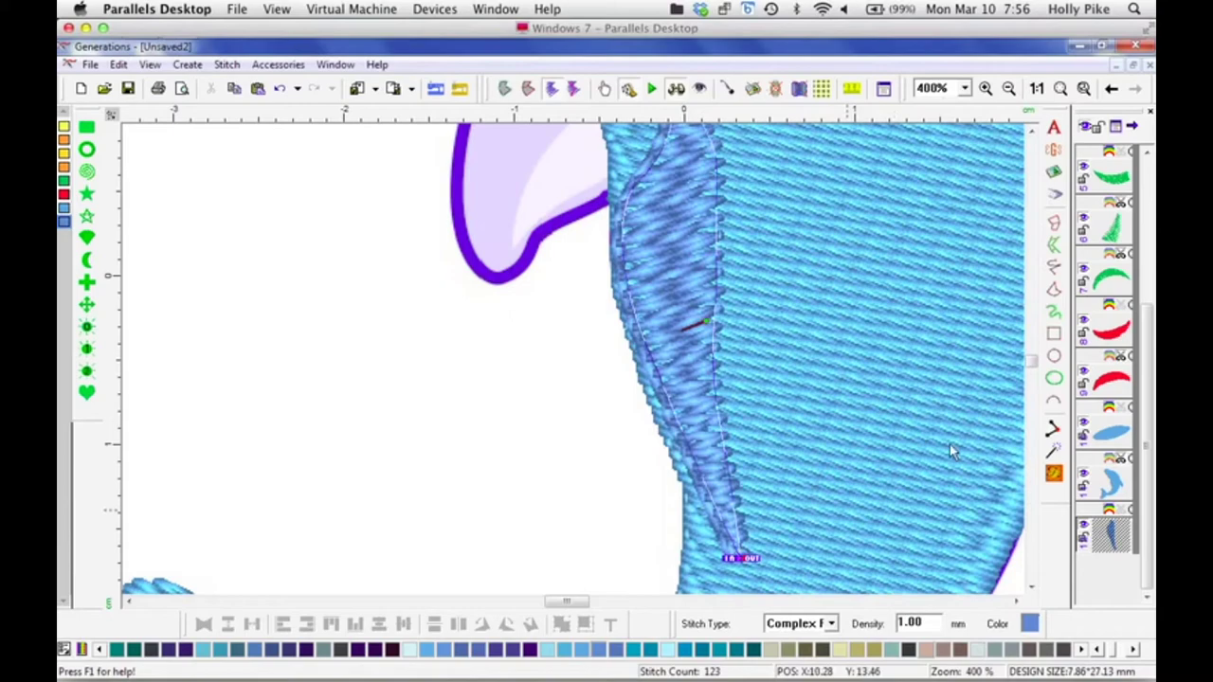
scroll(968, 400, "up", 2)
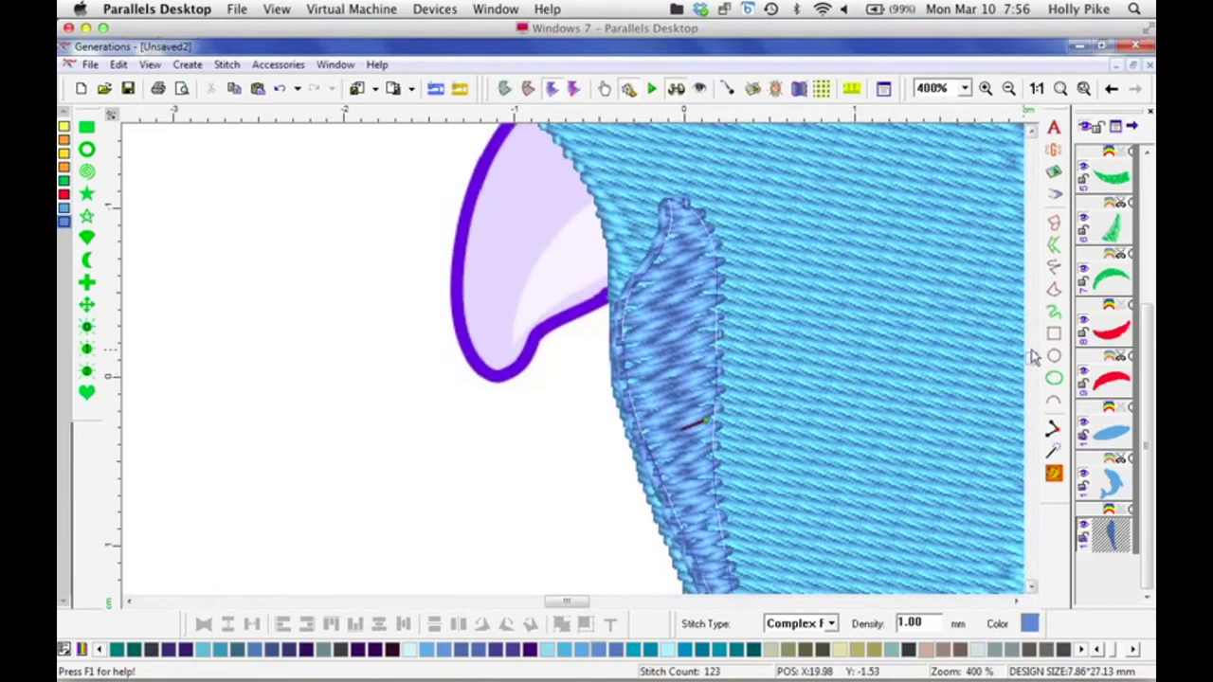
Step: Move the belly shading's exit point to the upper tip of the shape, leaving its entry point at the lower tip
scroll(1032, 360, "down", 3)
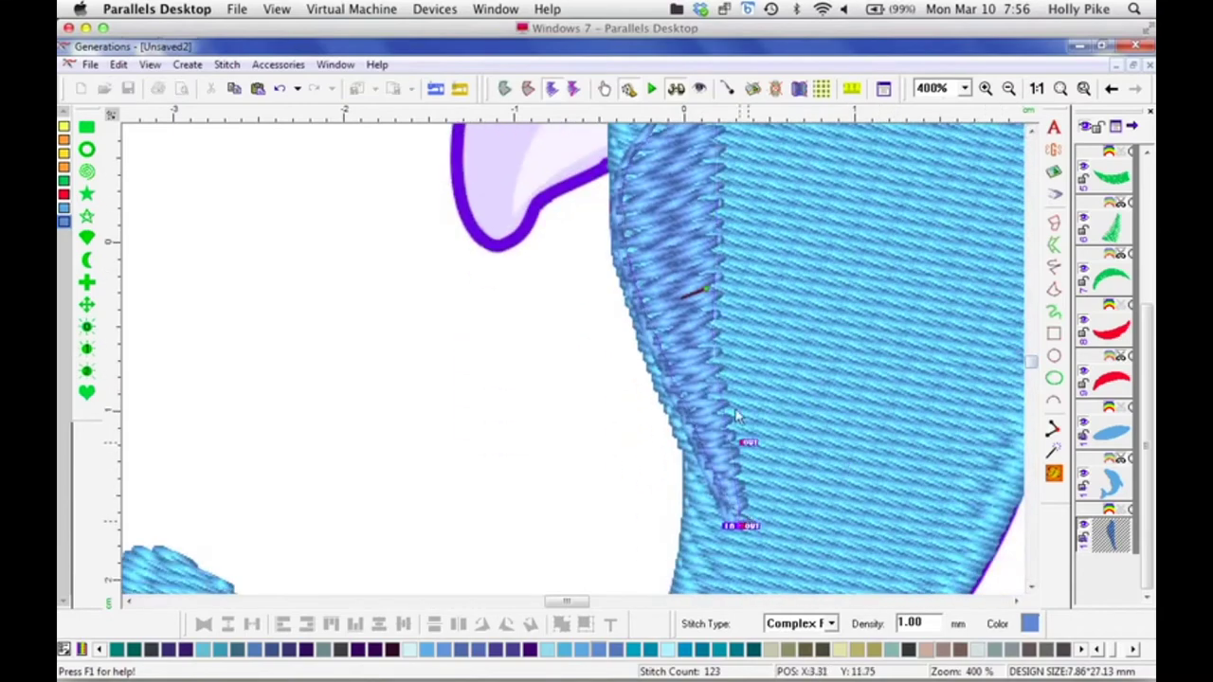
scroll(710, 162, "up", 4)
left_click_drag(667, 242, 675, 237)
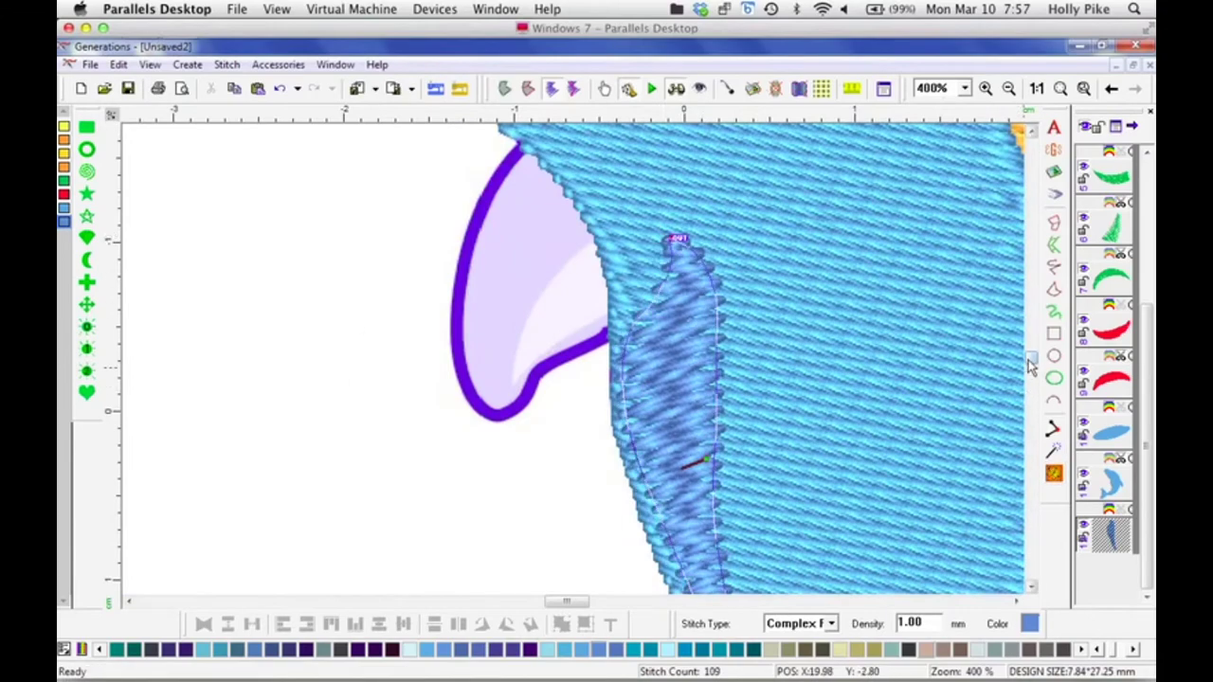
Step: Set the belly shading's fill density to 1.40 mm, regenerate its stitches and check it in the full design view
scroll(1028, 379, "down", 3)
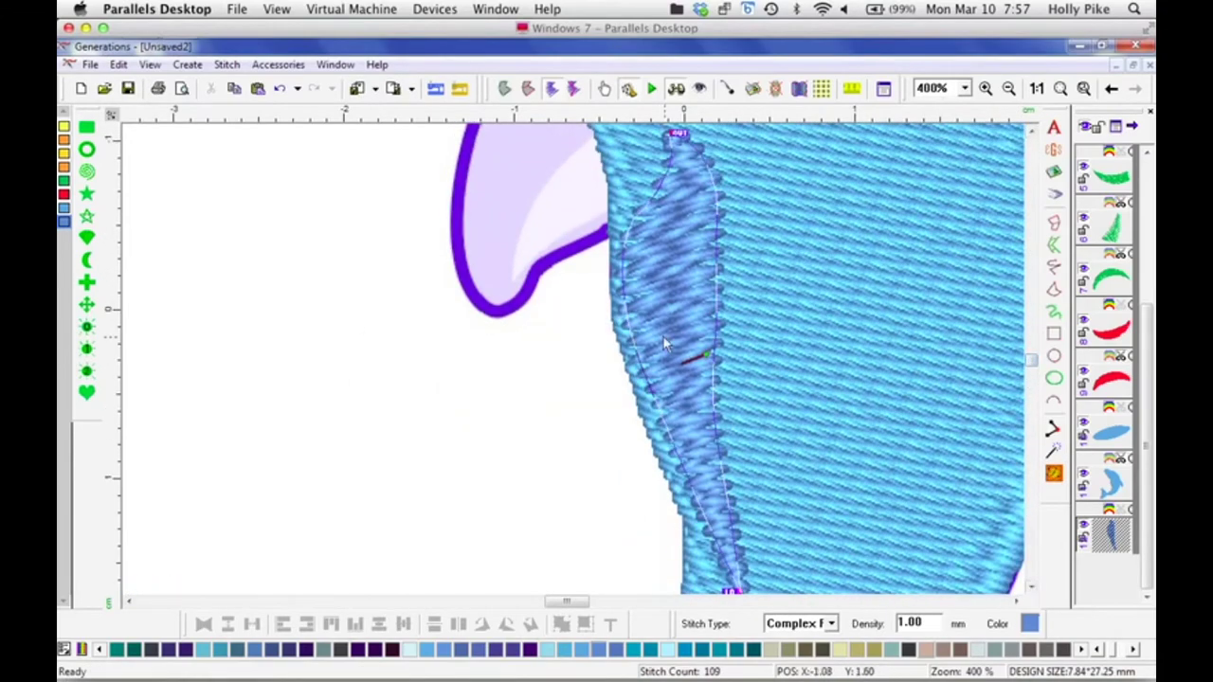
left_click(925, 623)
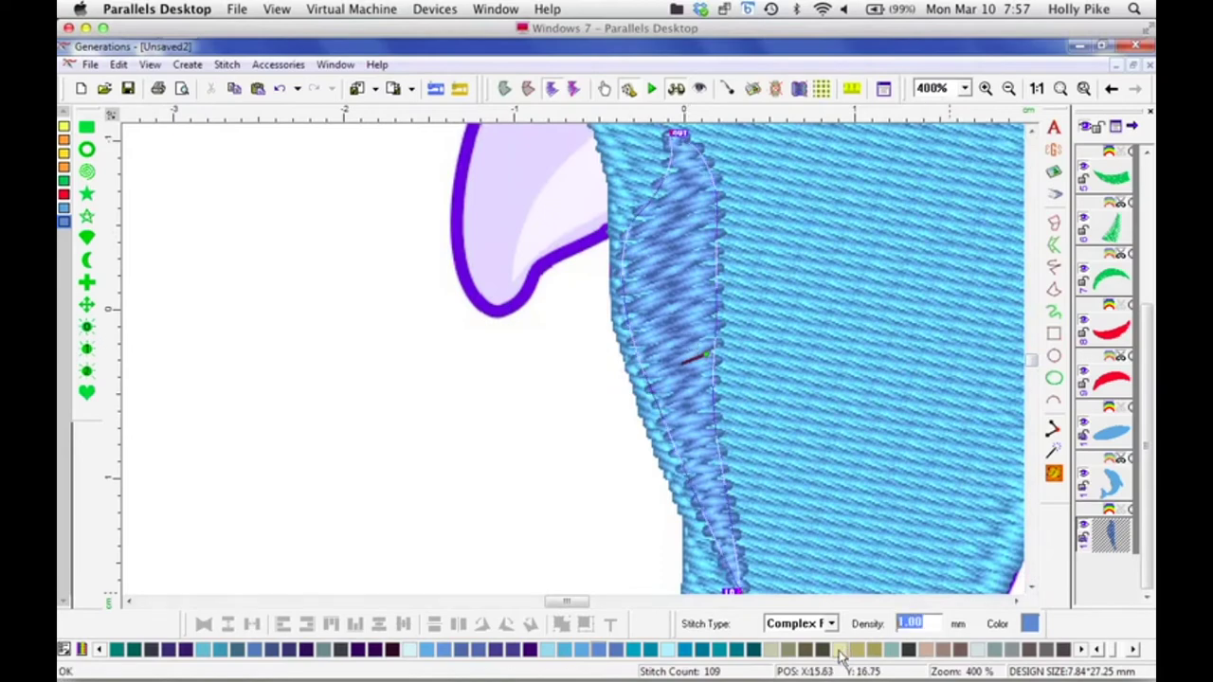
type("1.4")
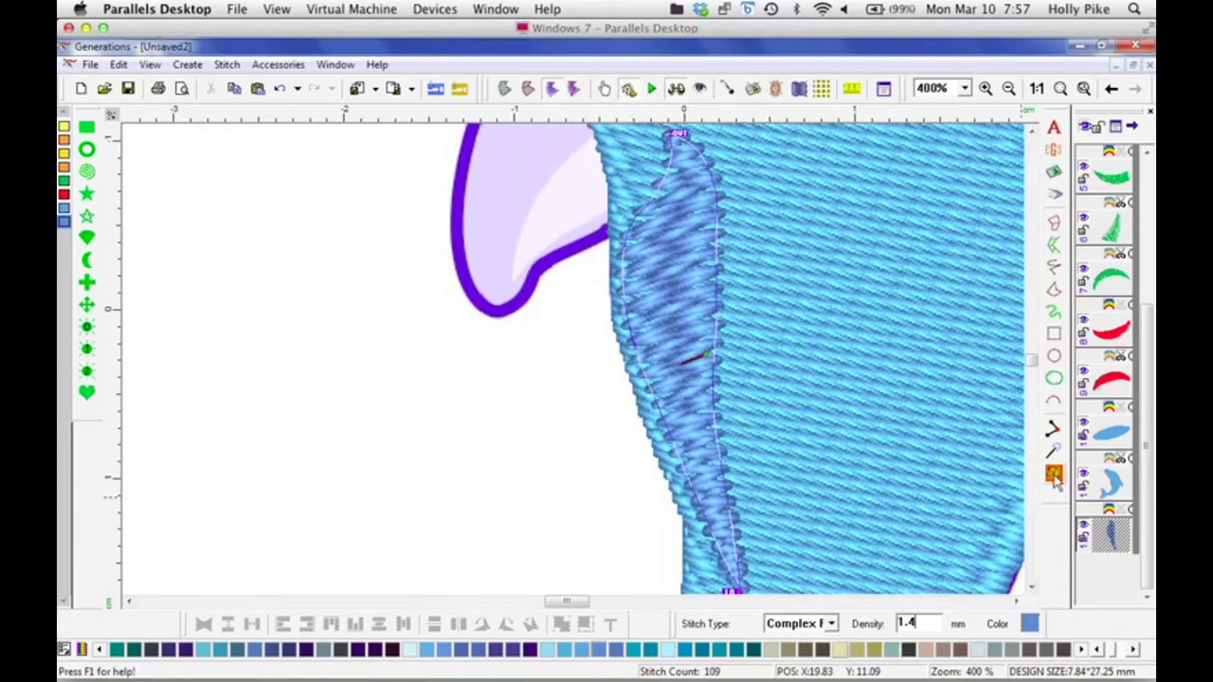
key("Return")
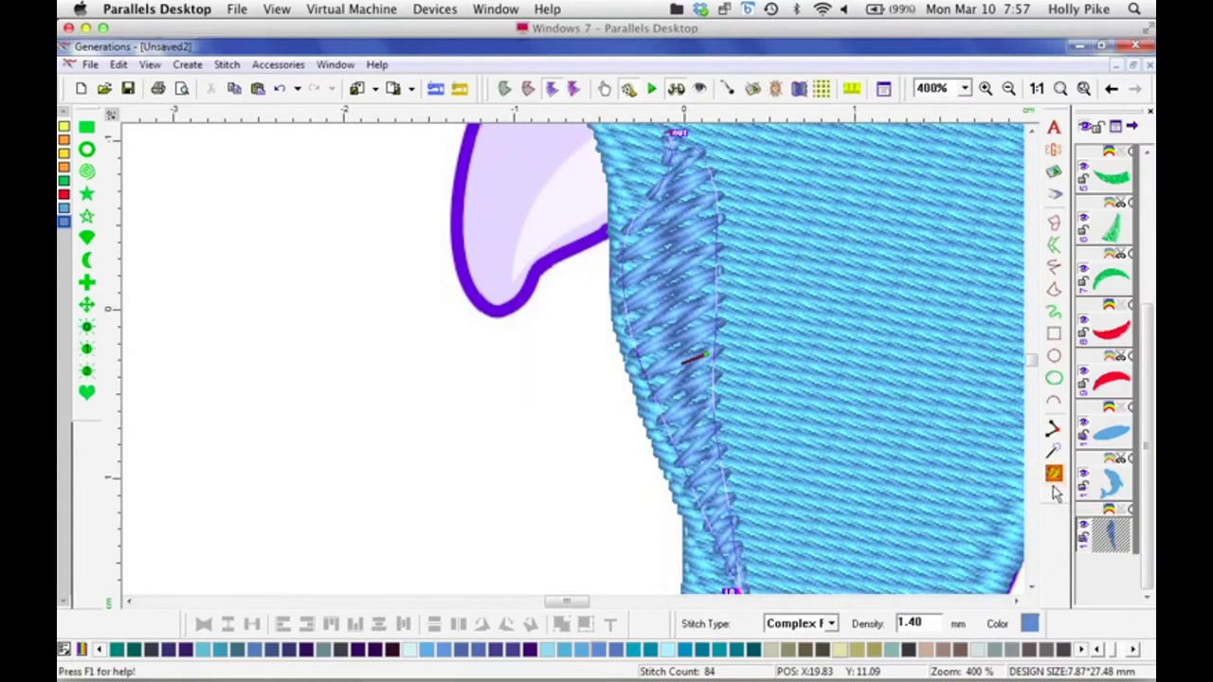
left_click(1059, 89)
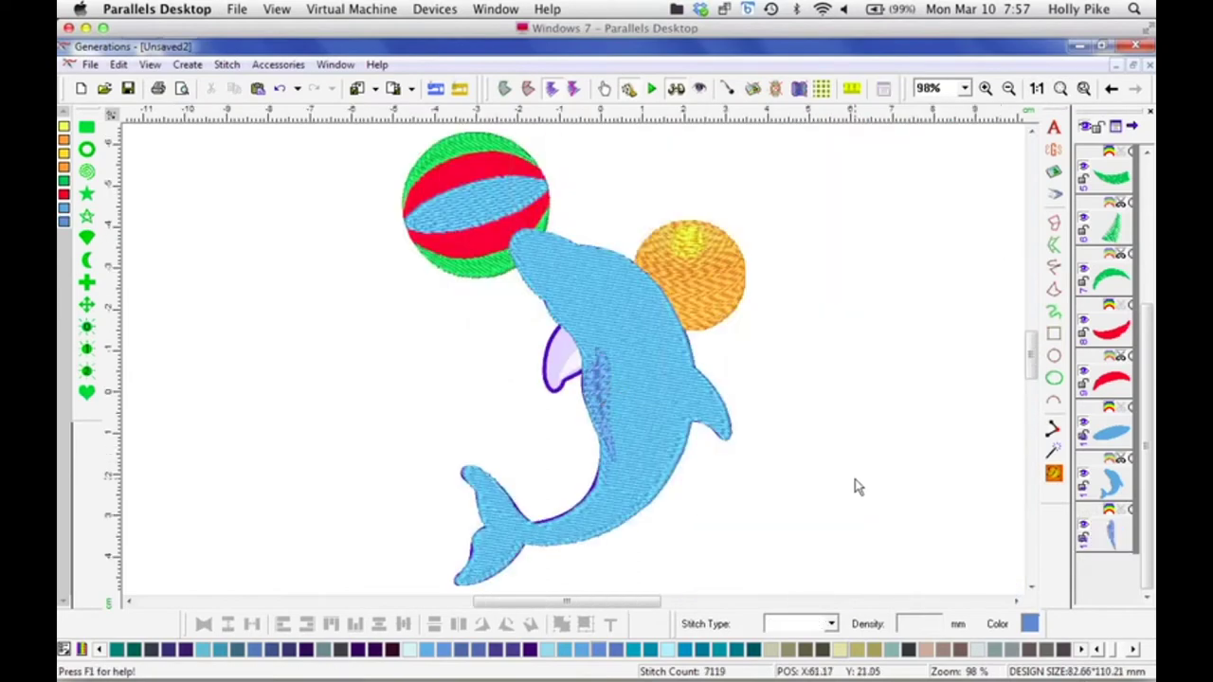
Step: Trace the dark shading under the dolphin's mouth as a Satin Side to Side area in the medium blue C28648
left_click(965, 88)
left_click(934, 172)
left_click_drag(566, 601, 556, 601)
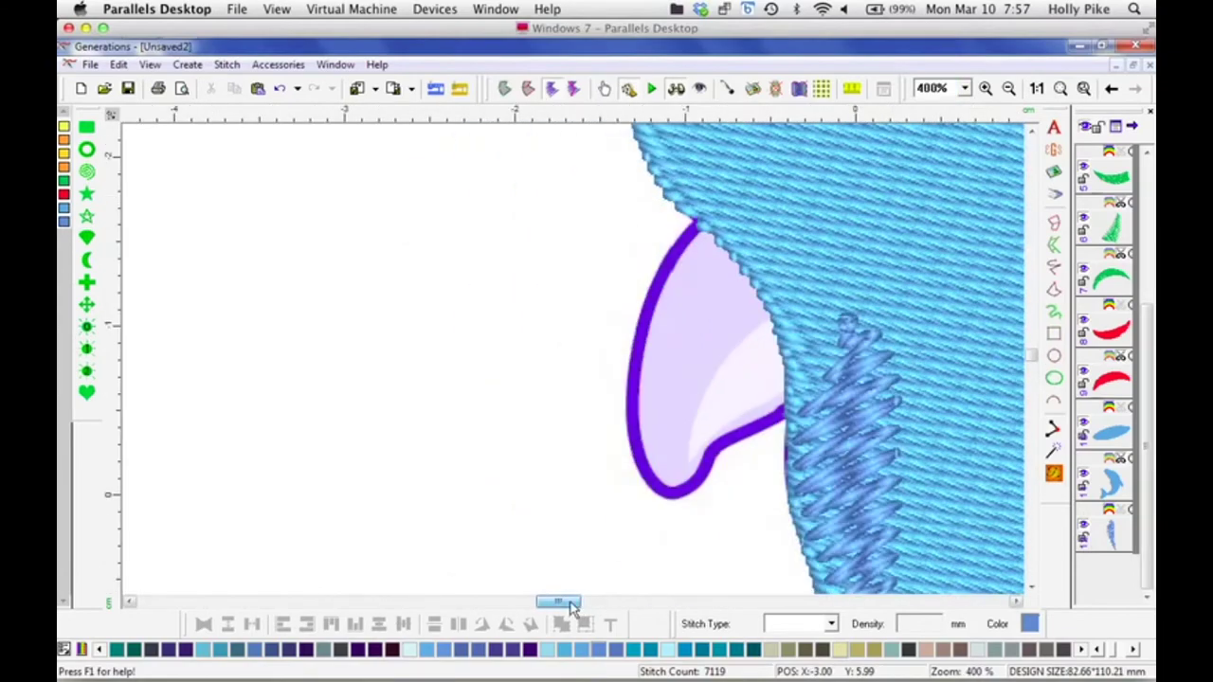
scroll(1031, 351, "up", 5)
scroll(1031, 351, "down", 2)
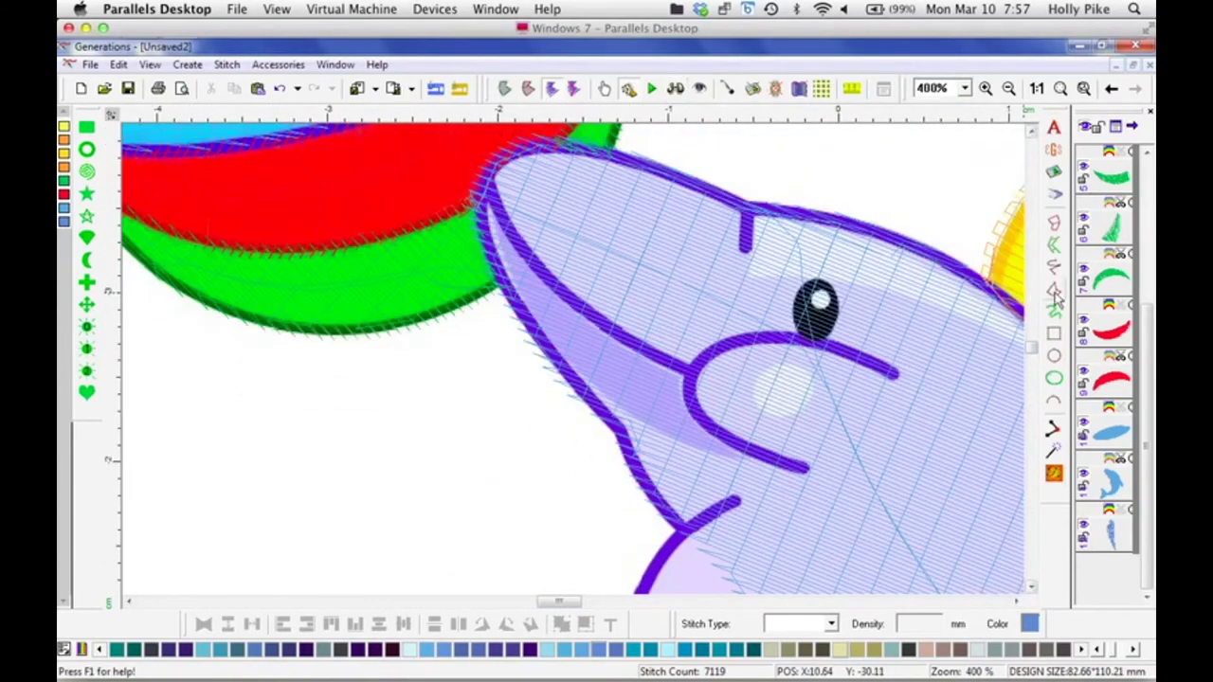
left_click(1055, 224)
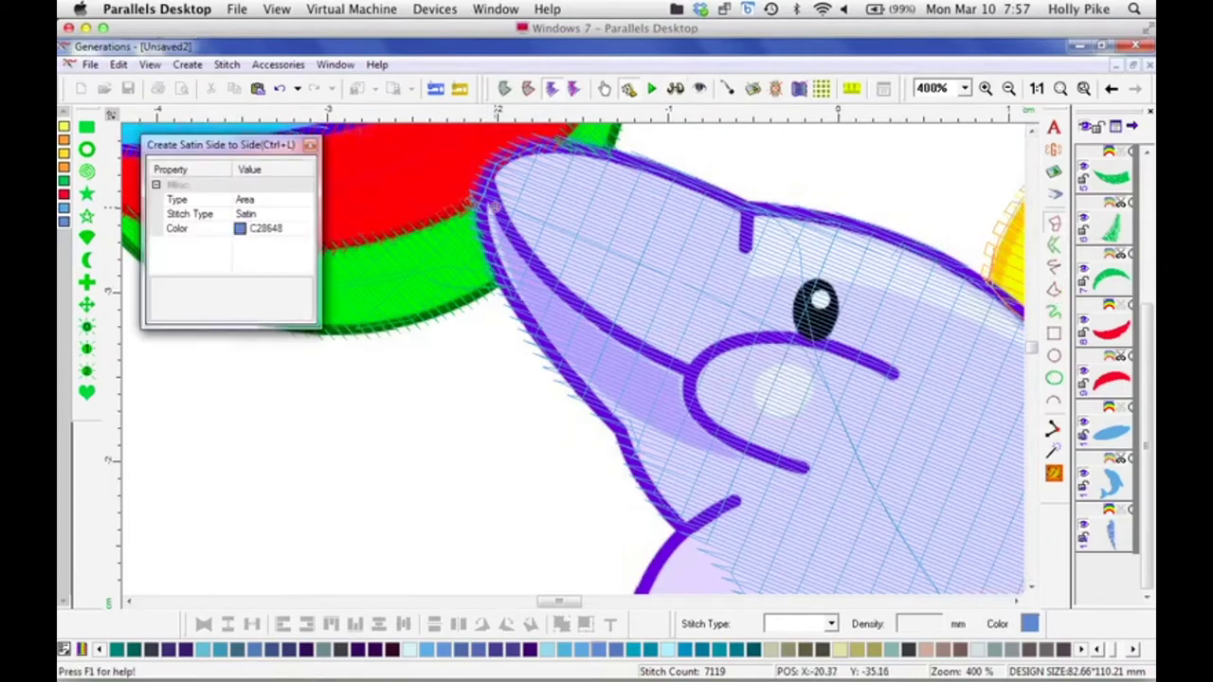
left_click(490, 207)
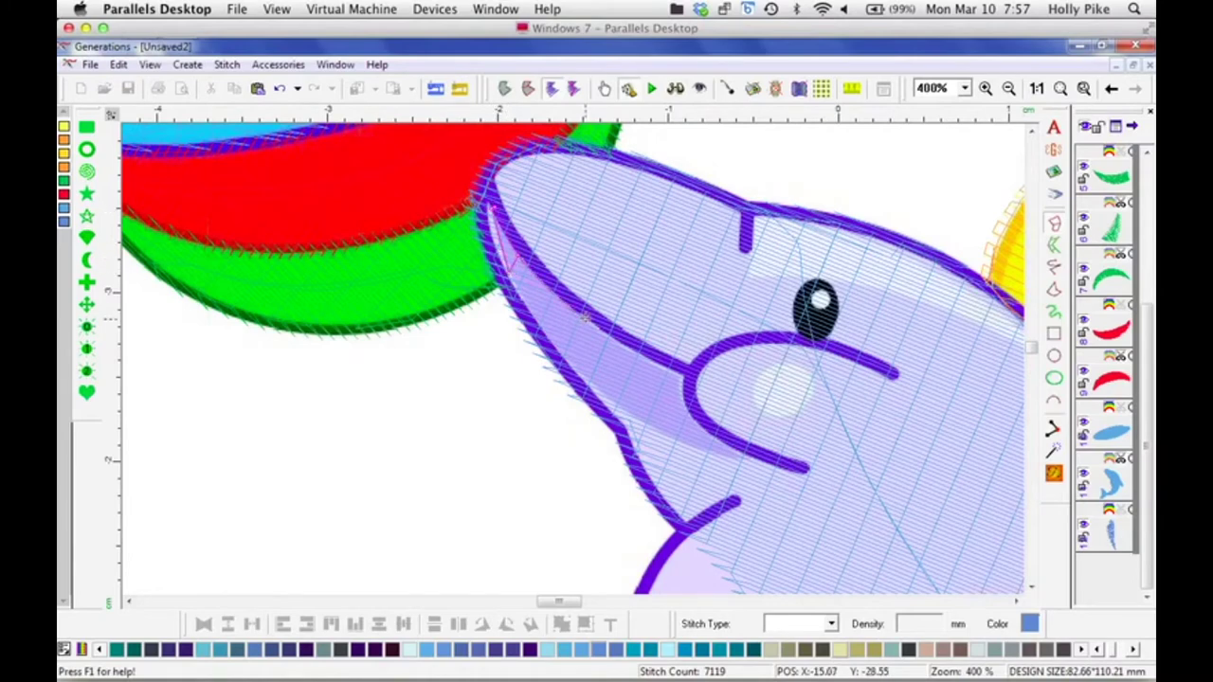
left_click(567, 360)
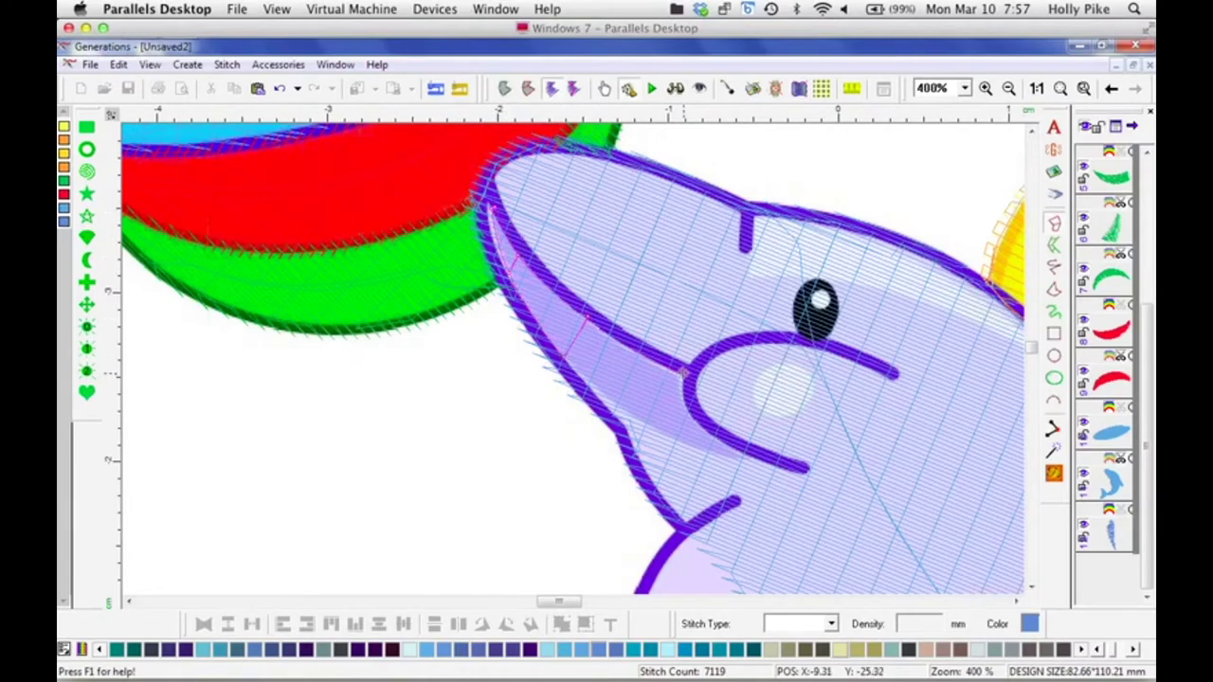
left_click(680, 373)
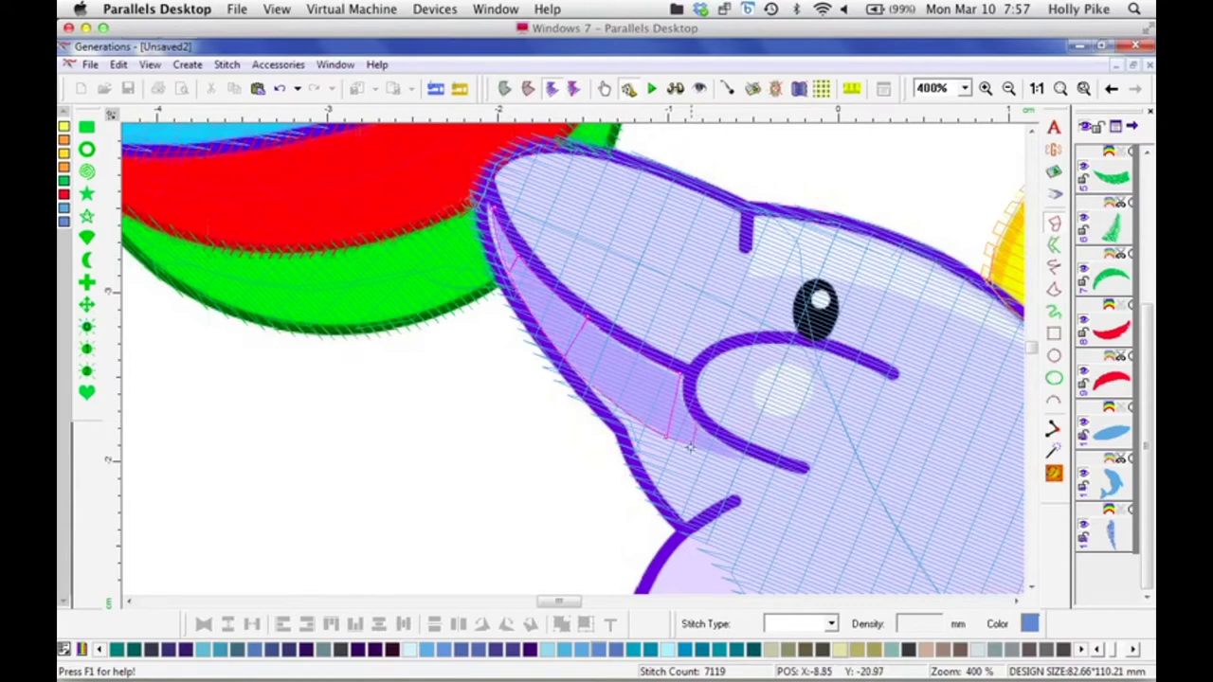
right_click(742, 458)
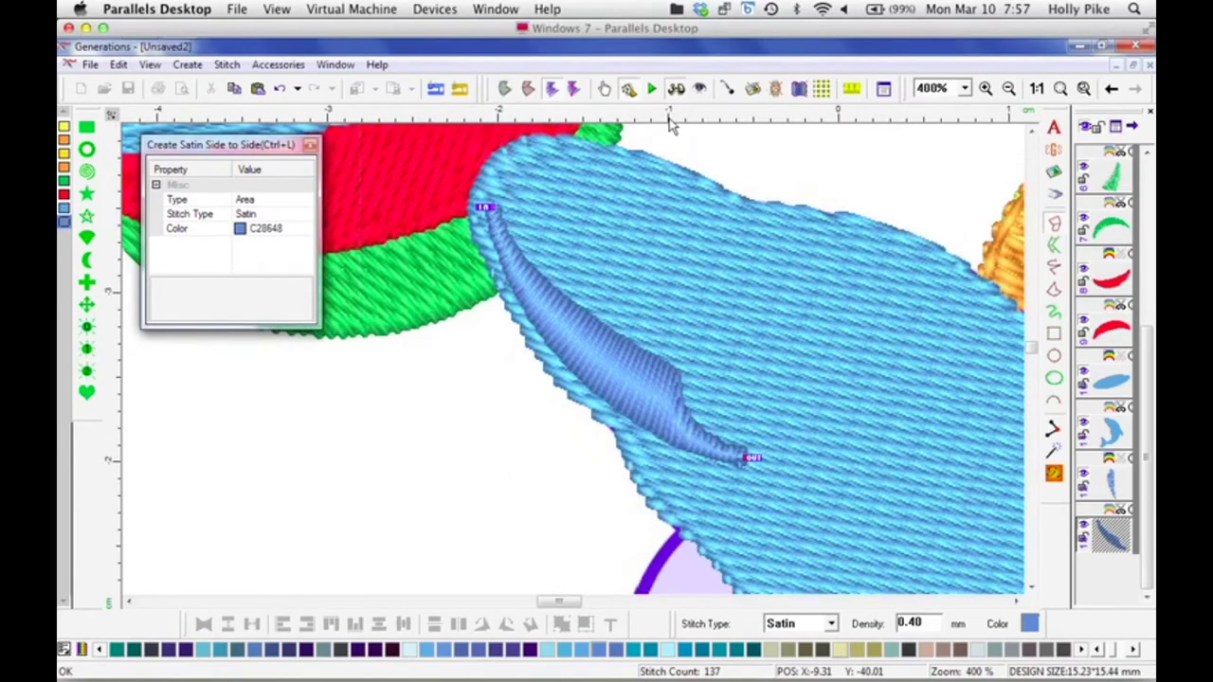
key("Escape")
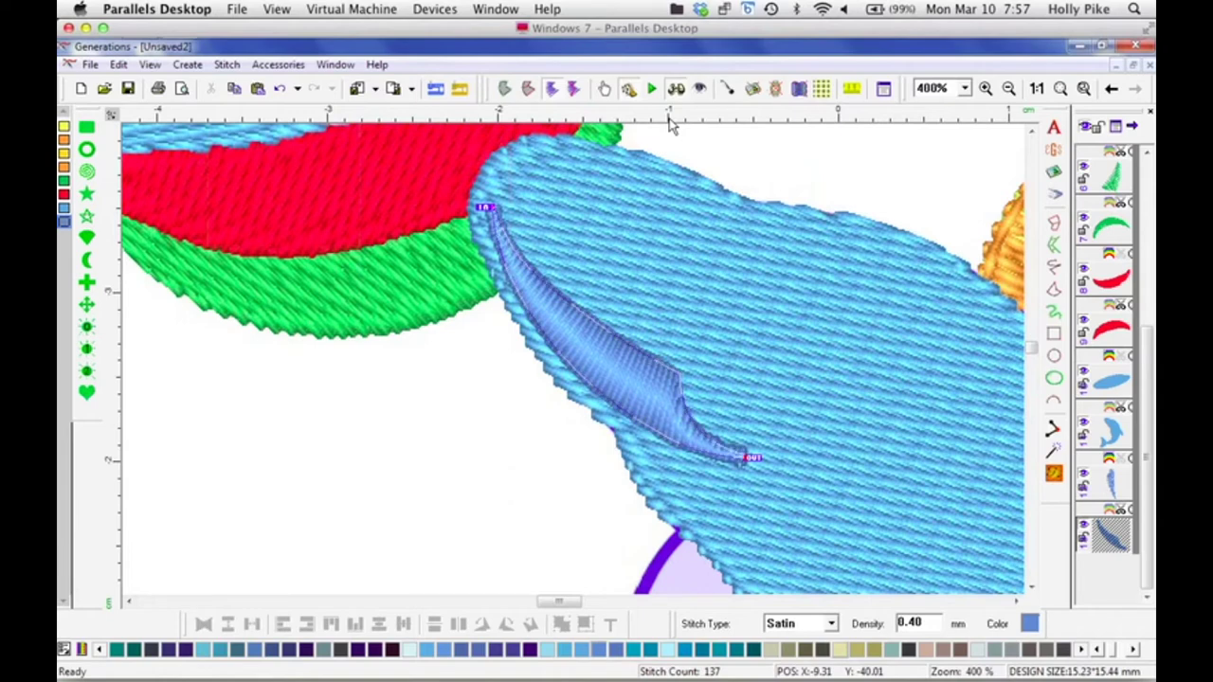
Step: Turn off underlay for the satin mouth shading, set its density to 1.30 mm and regenerate its stitches
double_click(641, 384)
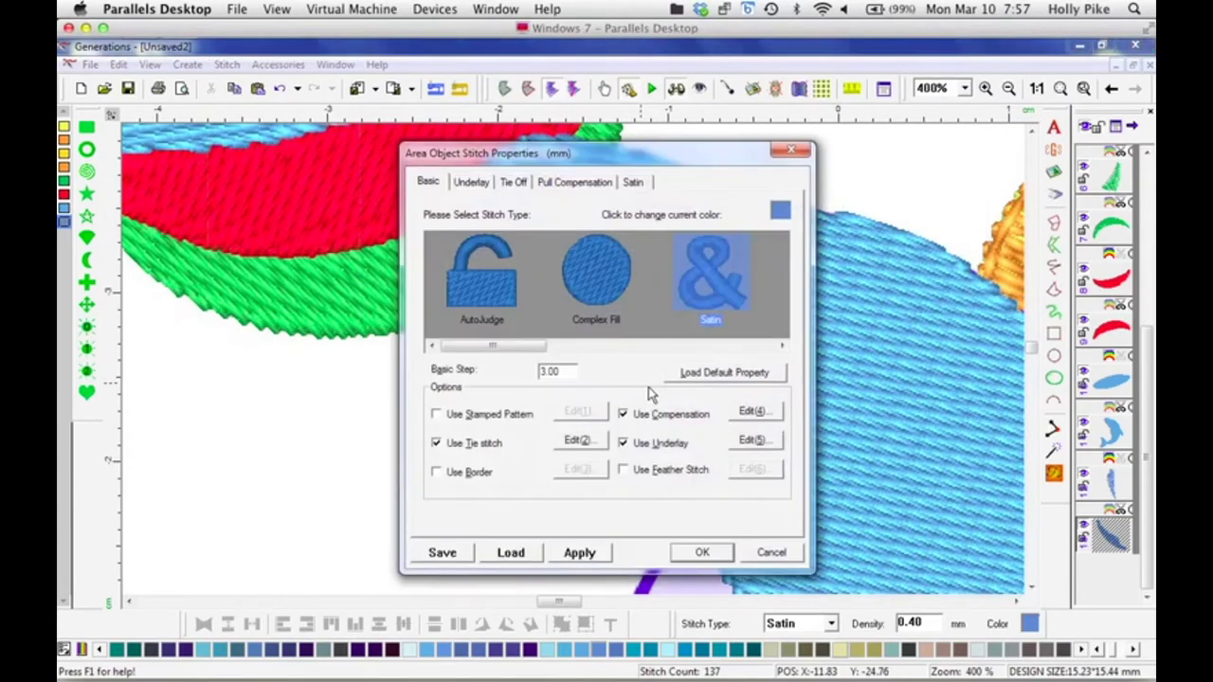
left_click(667, 446)
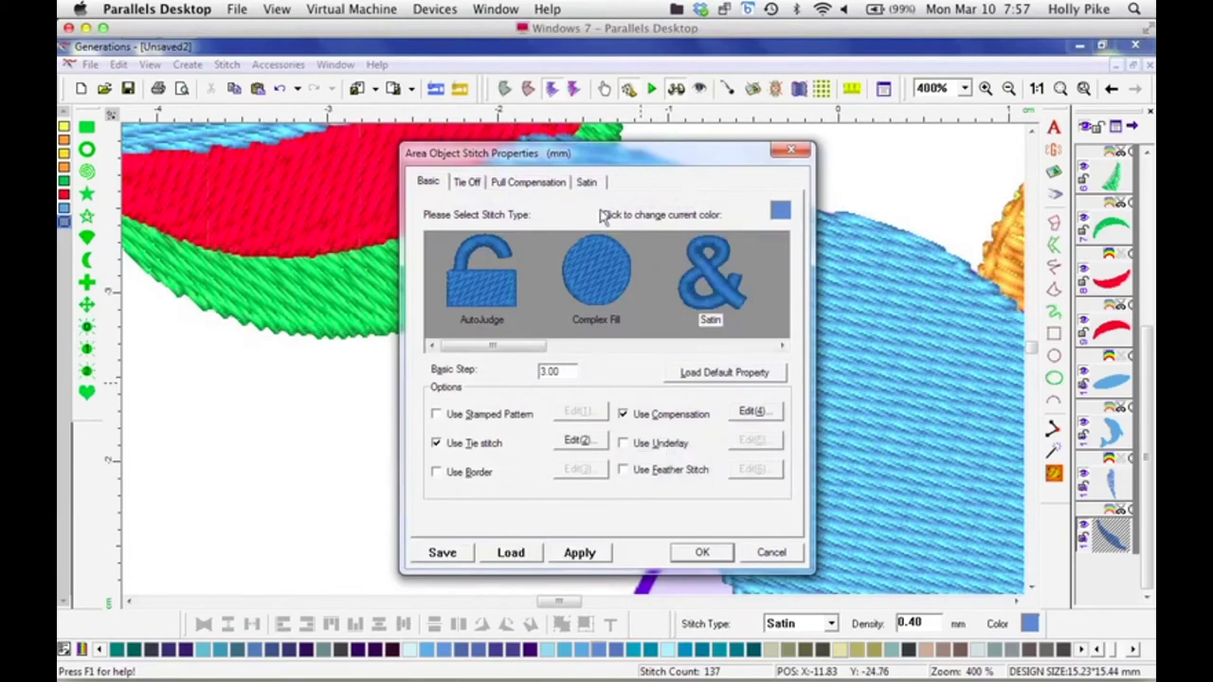
left_click(701, 552)
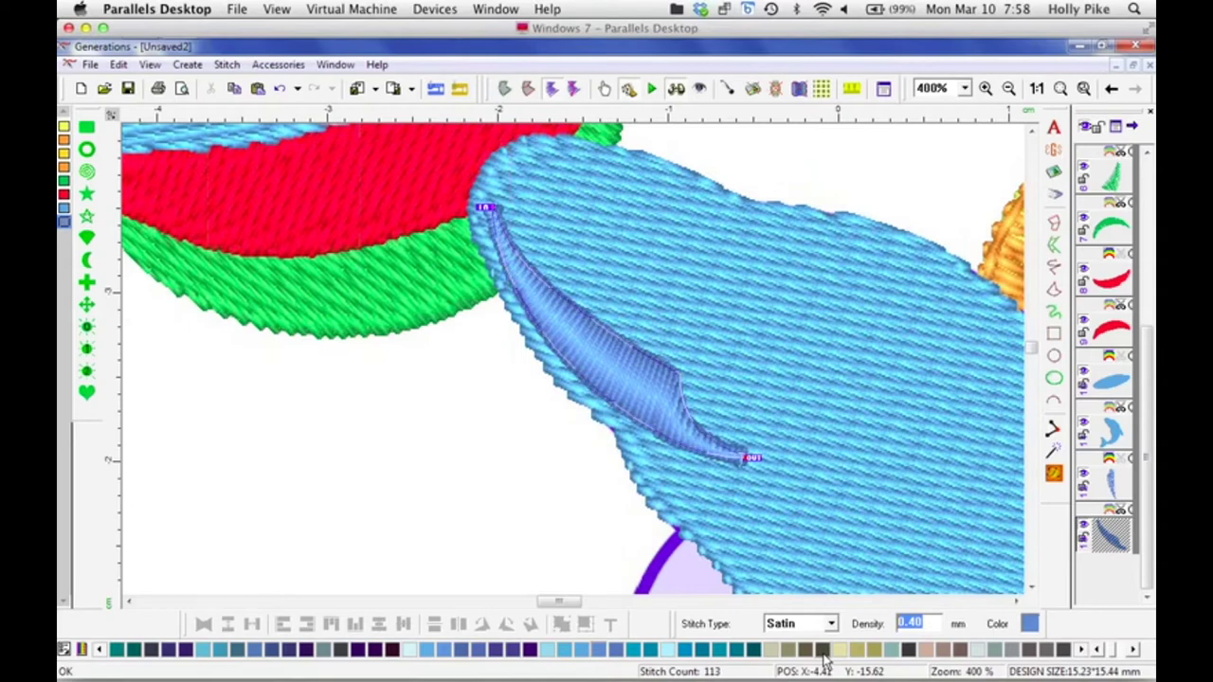
type("1")
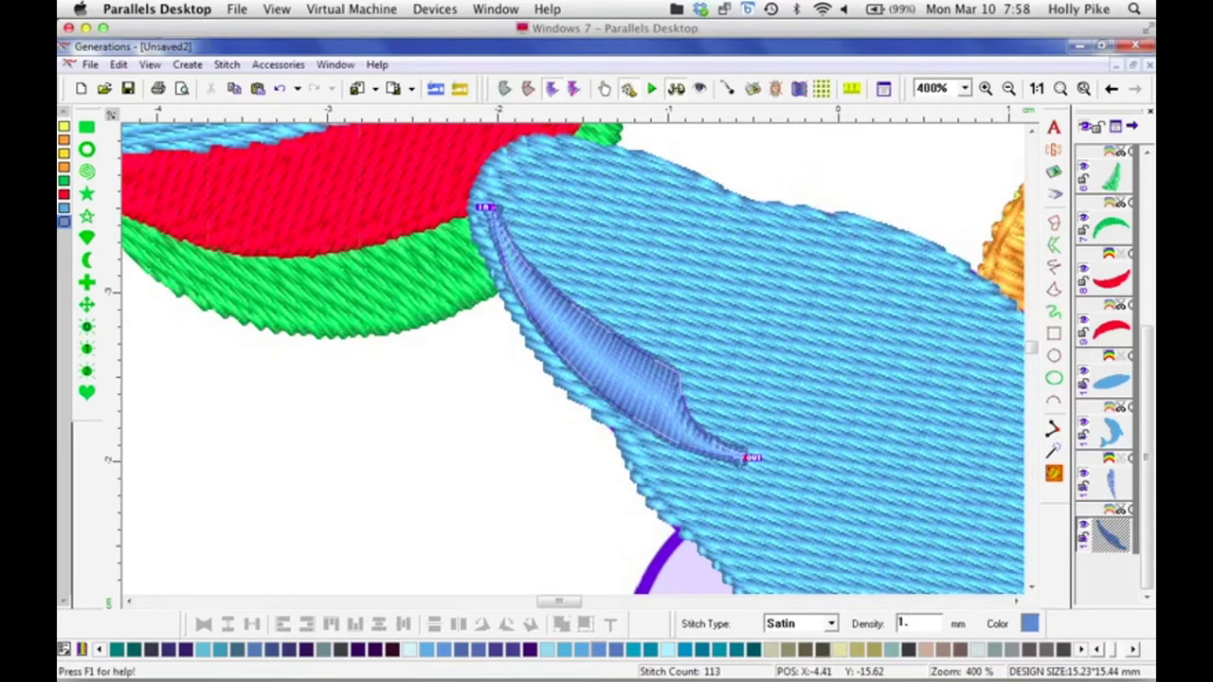
type(".3")
left_click(1054, 474)
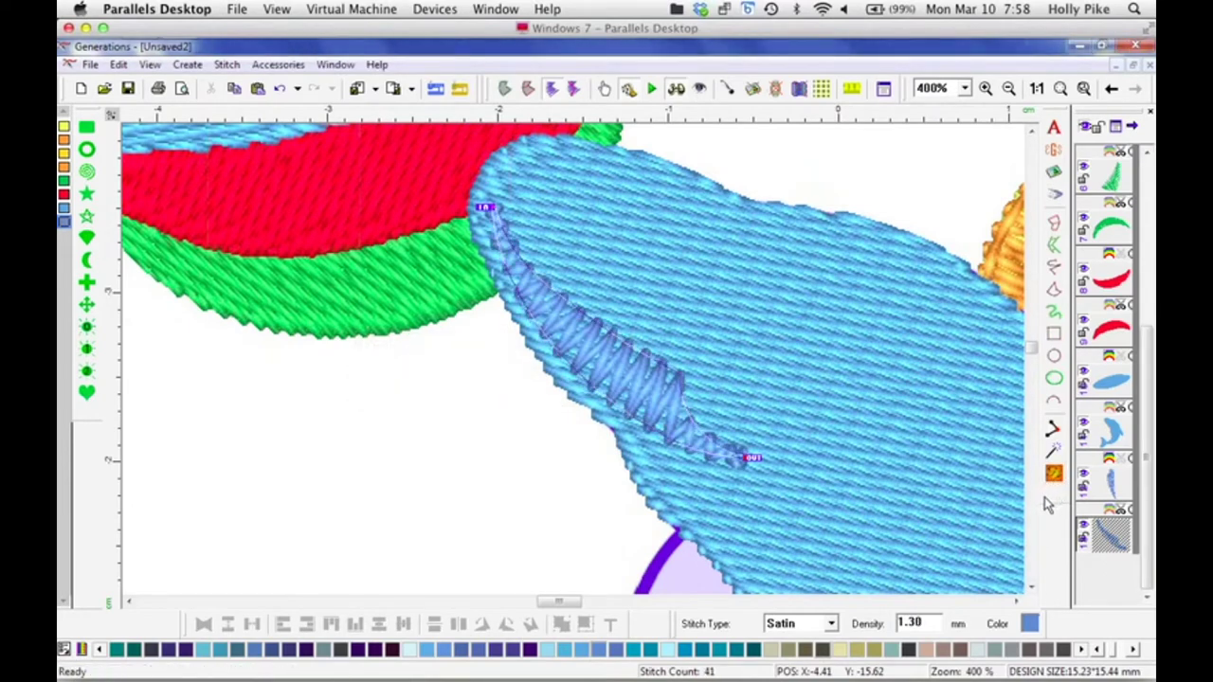
left_click(1061, 88)
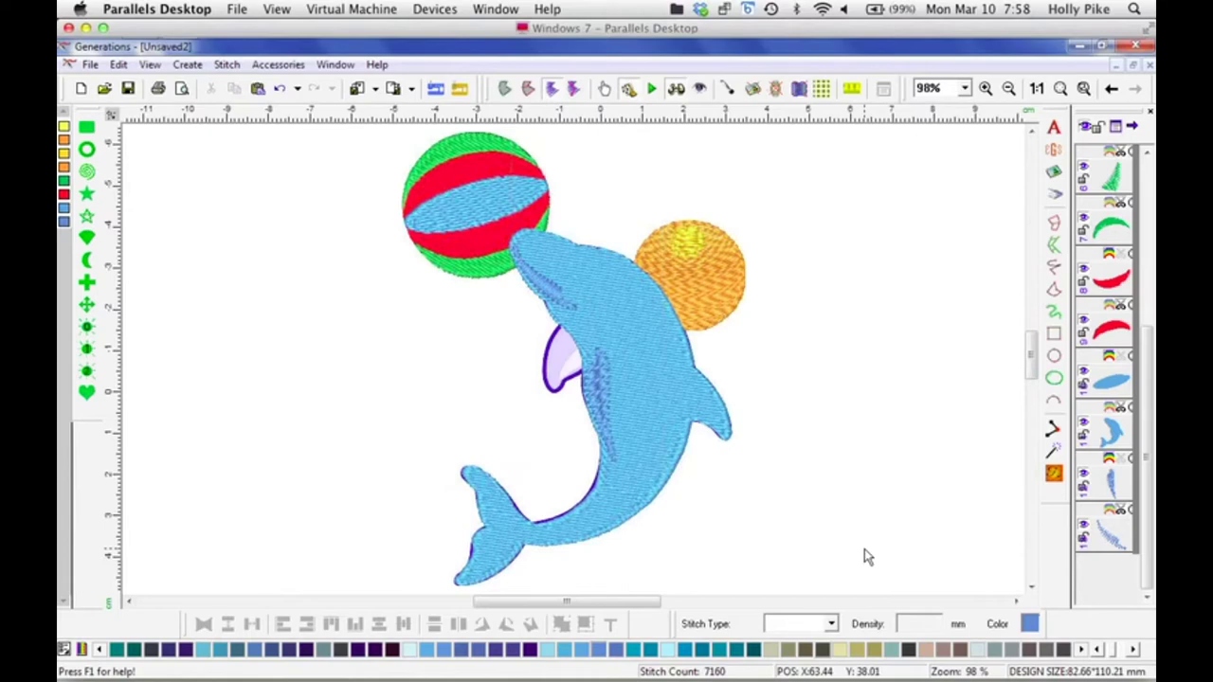
Step: Trace the dolphin's front flipper, including its overlap onto the body, as a freehand Complex Fill area in C28648
left_click(964, 89)
left_click(931, 176)
left_click(852, 88)
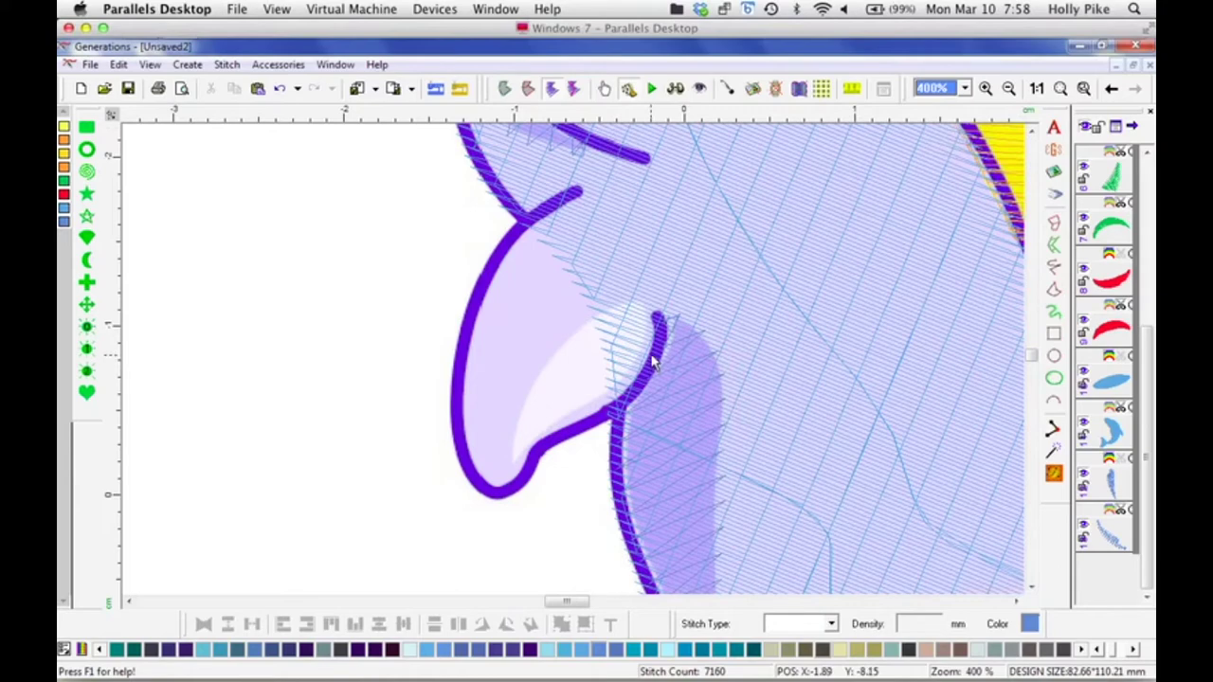
left_click(1054, 289)
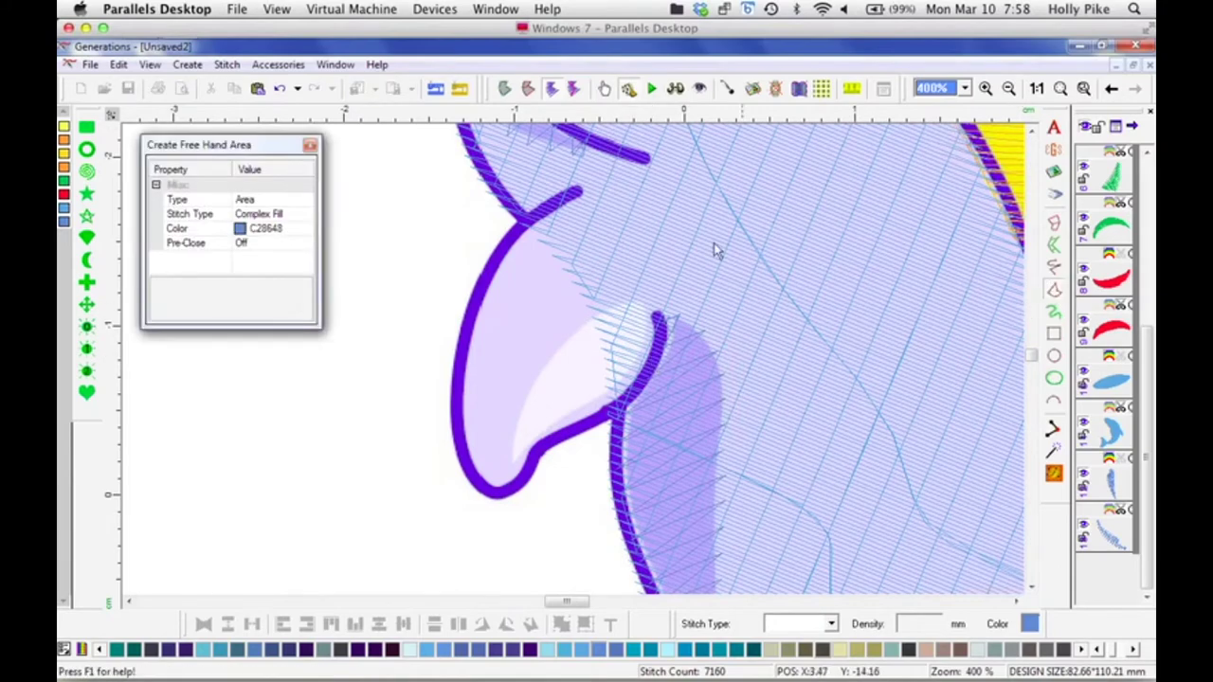
mouse_move(579, 189)
left_mouse_down()
mouse_move(500, 239)
mouse_move(453, 405)
left_mouse_up()
left_click_drag(535, 452, 637, 388)
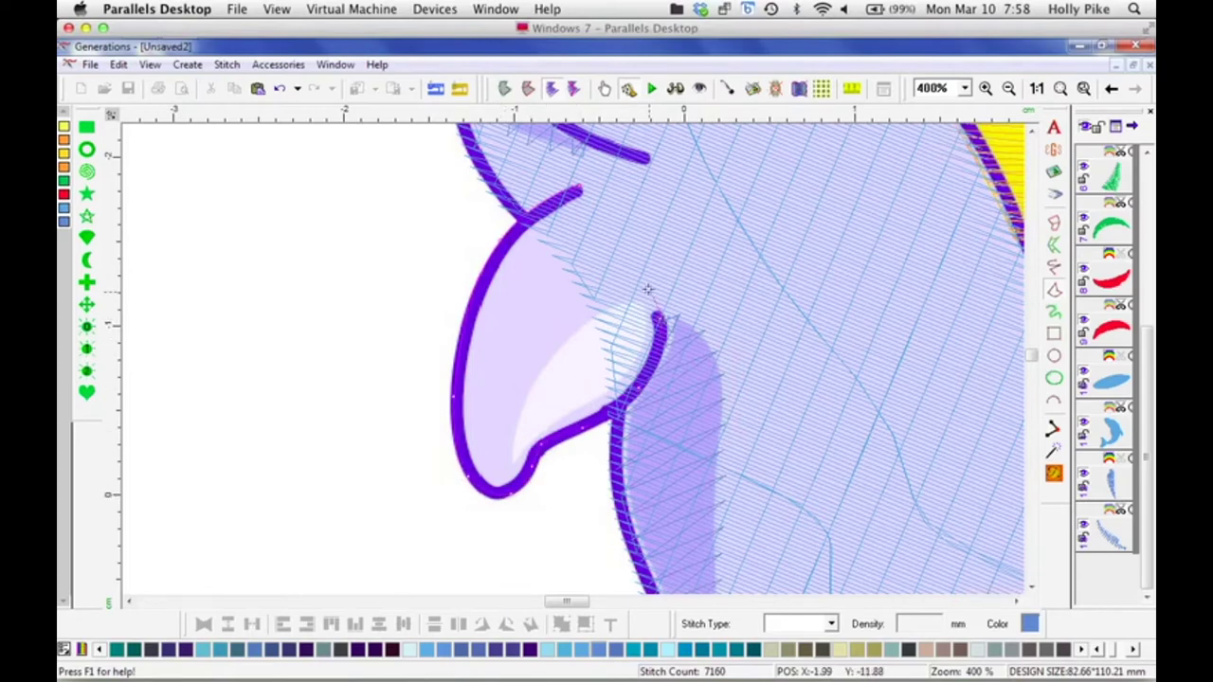
mouse_move(648, 286)
left_mouse_down()
mouse_move(655, 266)
mouse_move(578, 187)
left_mouse_up()
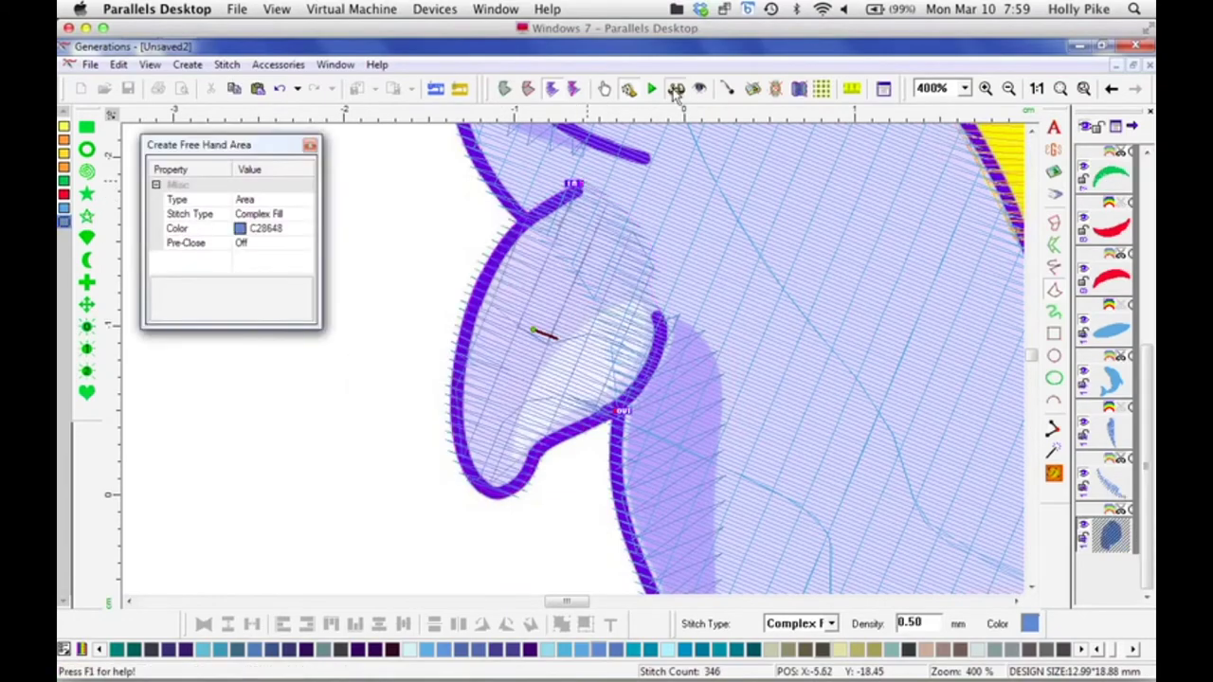